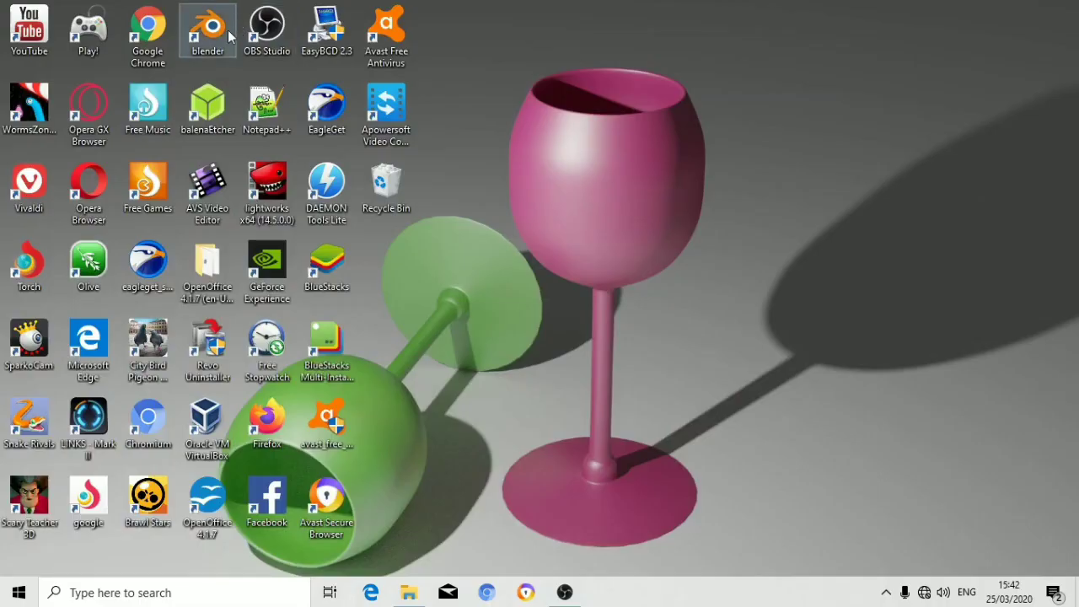
Launch Blender 2.82a from its desktop shortcut.
{"action": "double_click", "coordinate": [225, 35]}
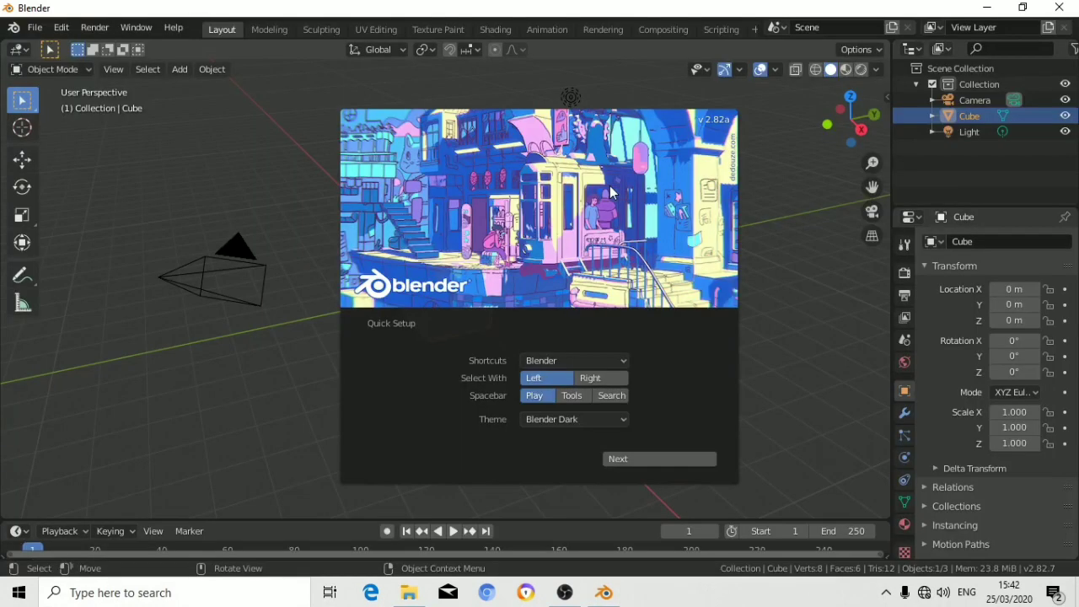
Dismiss the splash screen and set the default cube's Z scale to 0.1.
{"action": "left_click", "coordinate": [816, 153]}
{"action": "scroll", "coordinate": [454, 264], "scroll_direction": "up", "scroll_amount": 2}
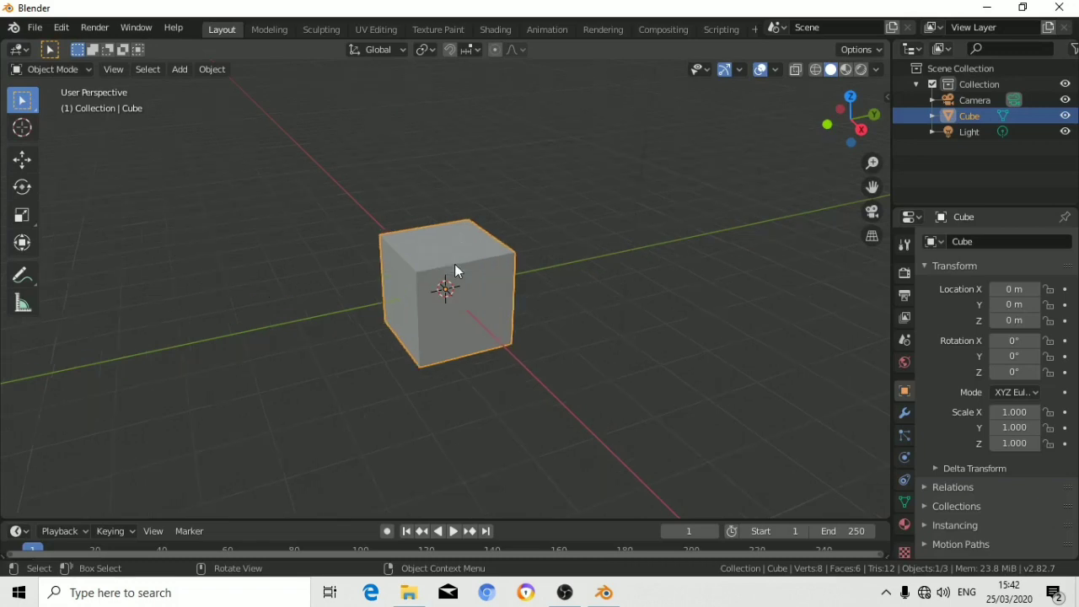
{"action": "scroll", "coordinate": [454, 264], "scroll_direction": "up", "scroll_amount": 1}
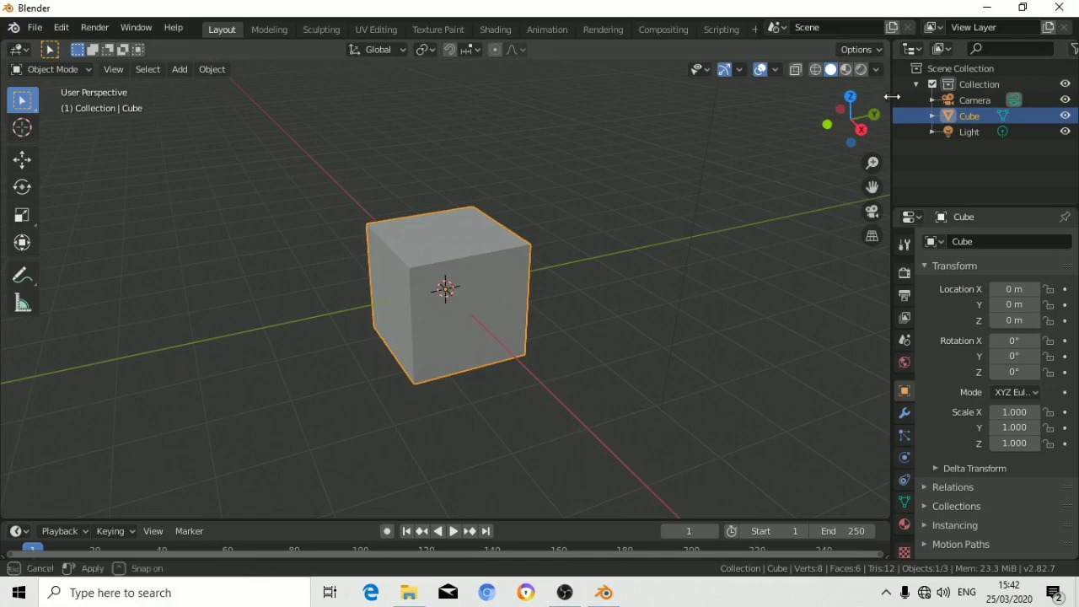
{"action": "left_click", "coordinate": [883, 97]}
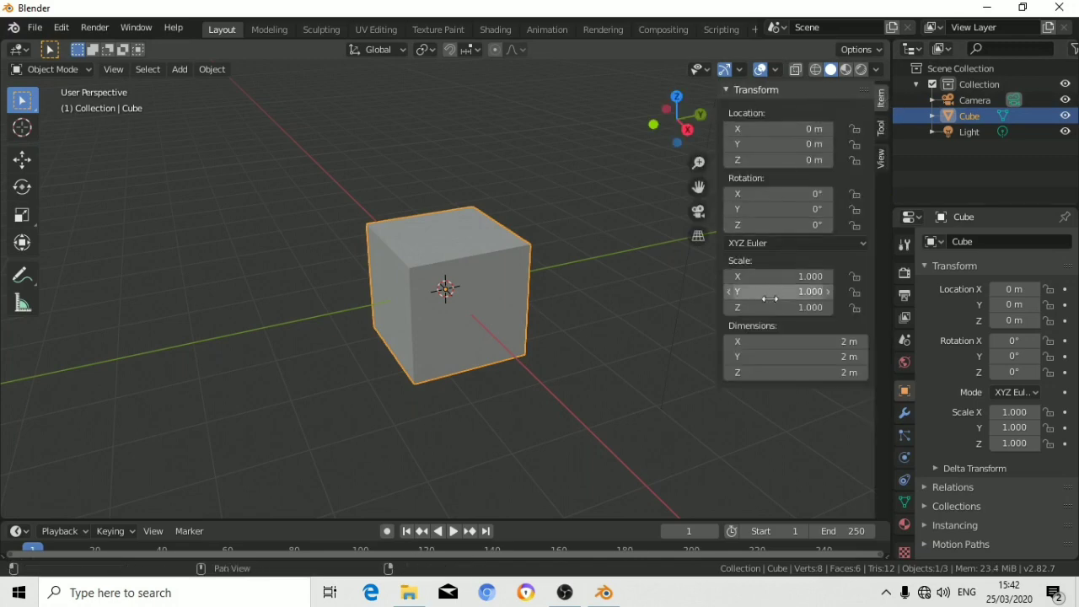
{"action": "left_click", "coordinate": [766, 308]}
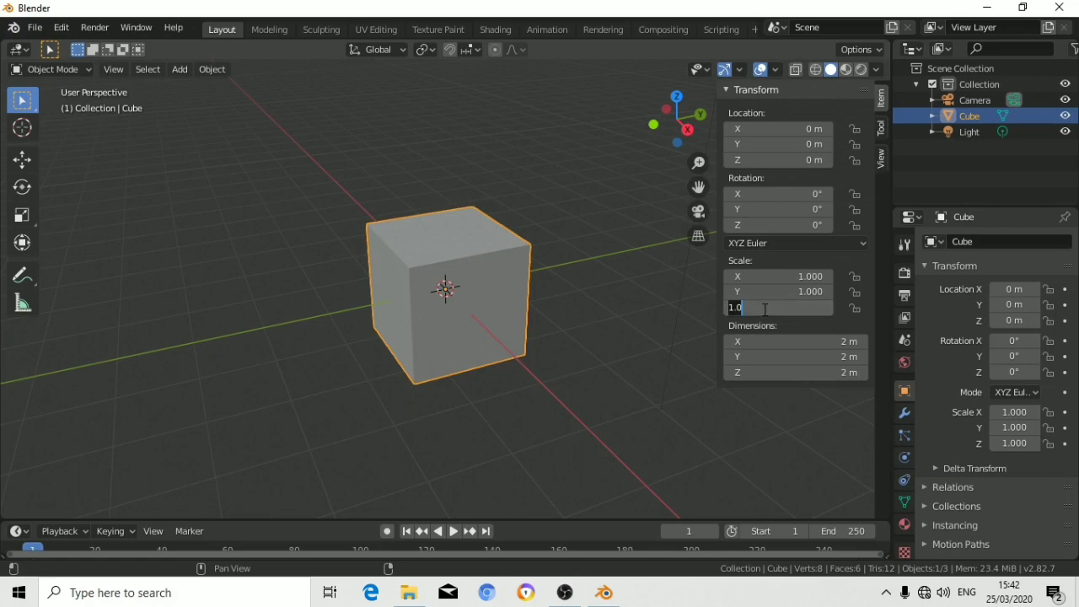
{"action": "type", "text": "0."}
{"action": "type", "text": "1"}
{"action": "key", "text": "Return"}
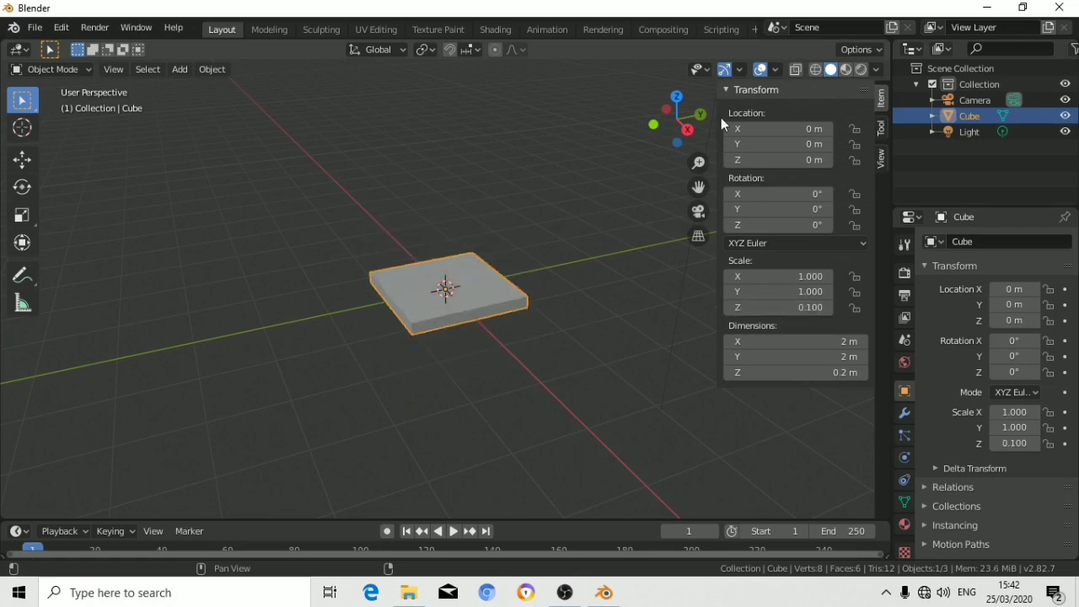
Hide the transform panel and orbit around the new 0.2 m-thick slab.
{"action": "left_click", "coordinate": [731, 90]}
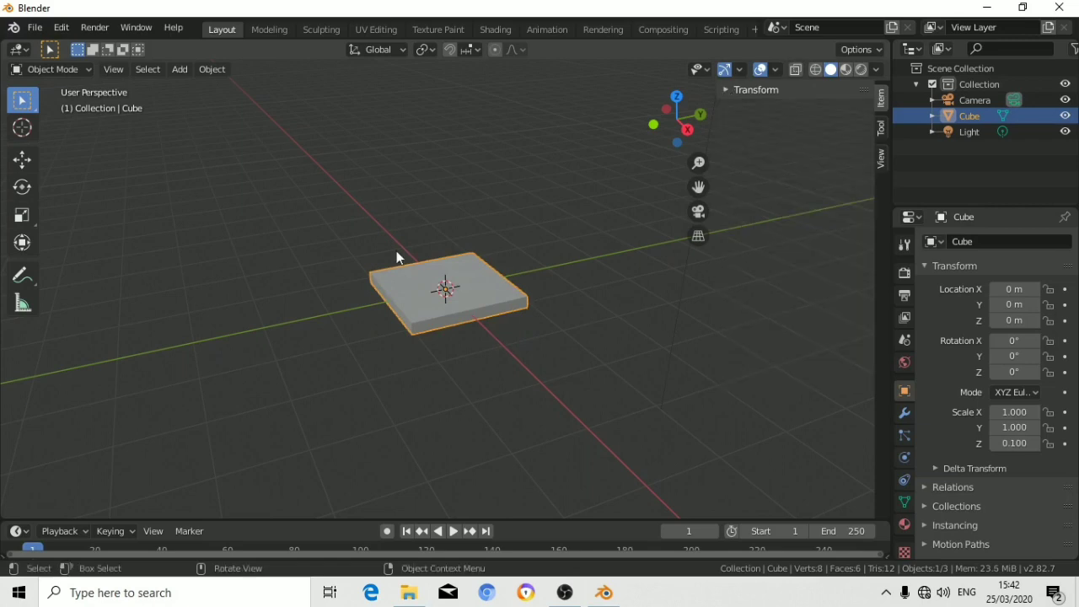
{"action": "scroll", "coordinate": [396, 279], "scroll_direction": "up", "scroll_amount": 8}
{"action": "scroll", "coordinate": [401, 291], "scroll_direction": "down", "scroll_amount": 4}
{"action": "scroll", "coordinate": [399, 287], "scroll_direction": "up", "scroll_amount": 3}
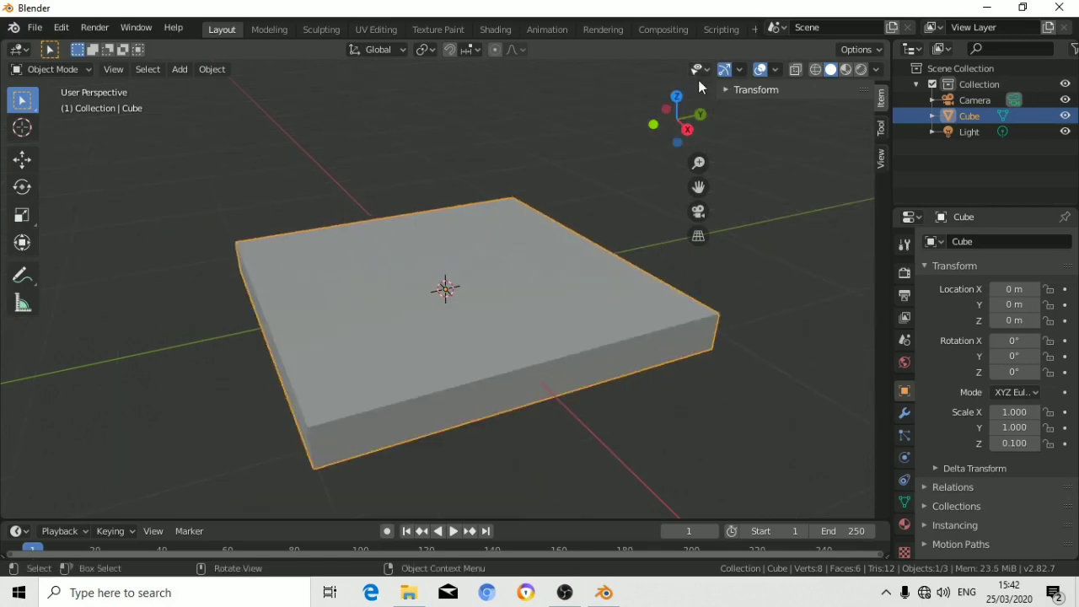
{"action": "mouse_move", "coordinate": [680, 116]}
{"action": "left_mouse_down"}
{"action": "mouse_move", "coordinate": [685, 126]}
{"action": "mouse_move", "coordinate": [622, 128]}
{"action": "left_mouse_up"}
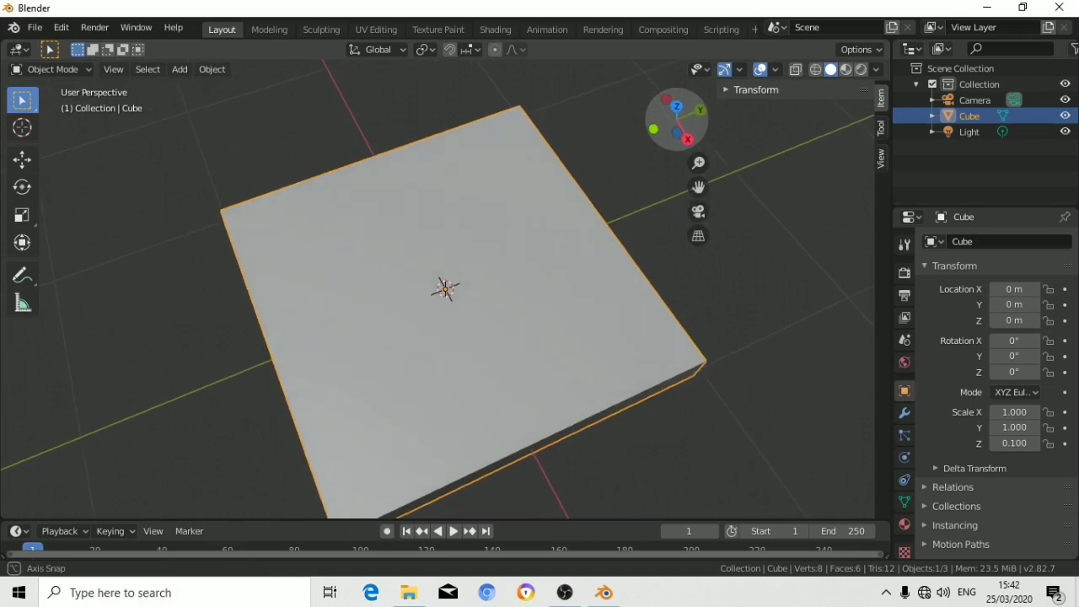
{"action": "scroll", "coordinate": [620, 133], "scroll_direction": "down", "scroll_amount": 3}
{"action": "scroll", "coordinate": [620, 133], "scroll_direction": "up", "scroll_amount": 4}
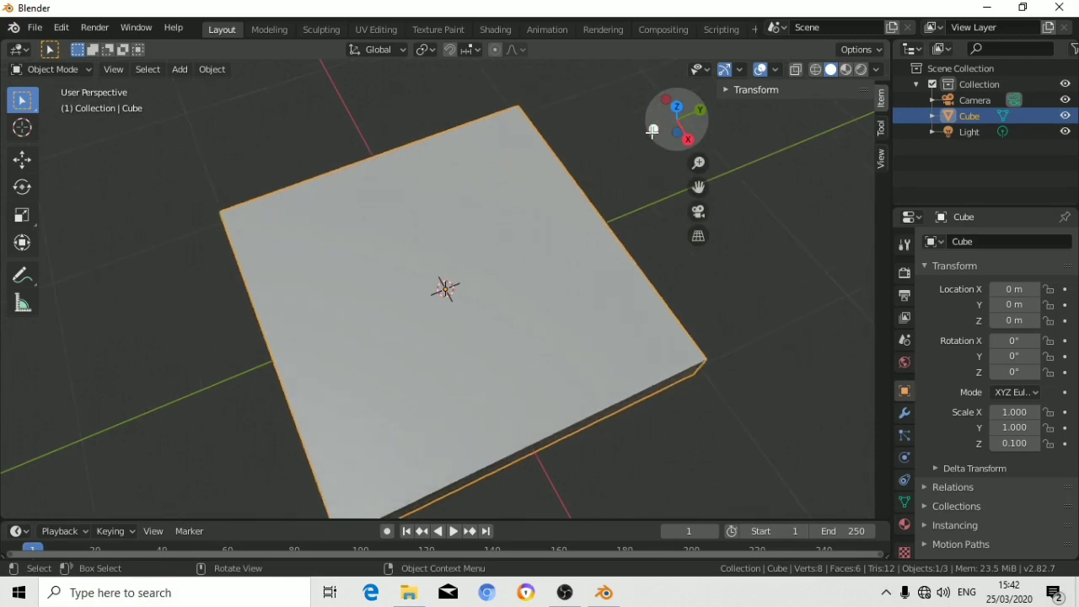
{"action": "scroll", "coordinate": [652, 131], "scroll_direction": "down", "scroll_amount": 2}
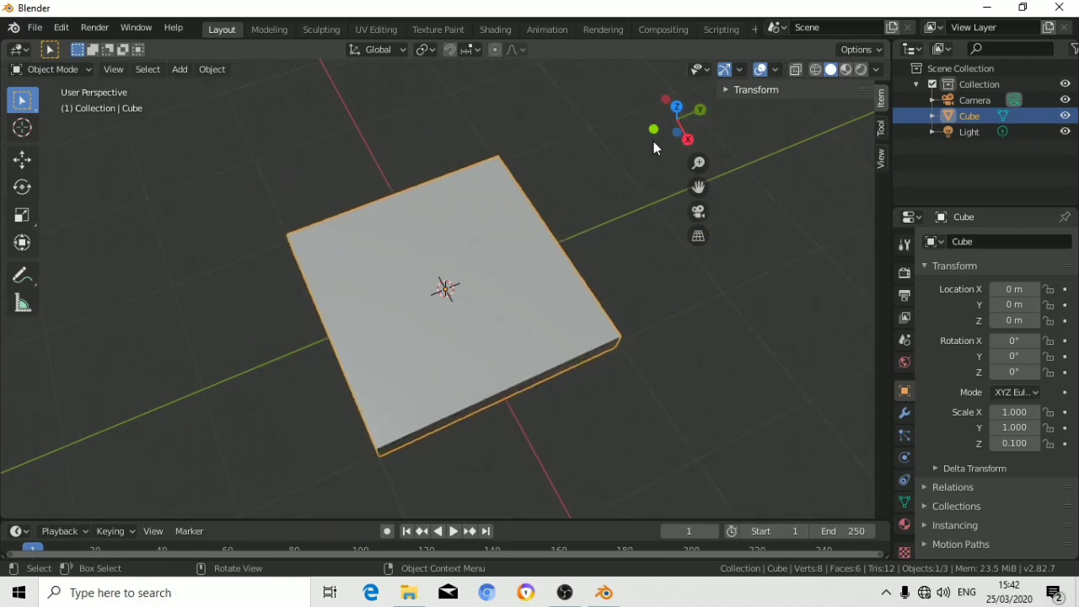
Switch the slab to Edit Mode with wireframe shading.
{"action": "left_click", "coordinate": [76, 72]}
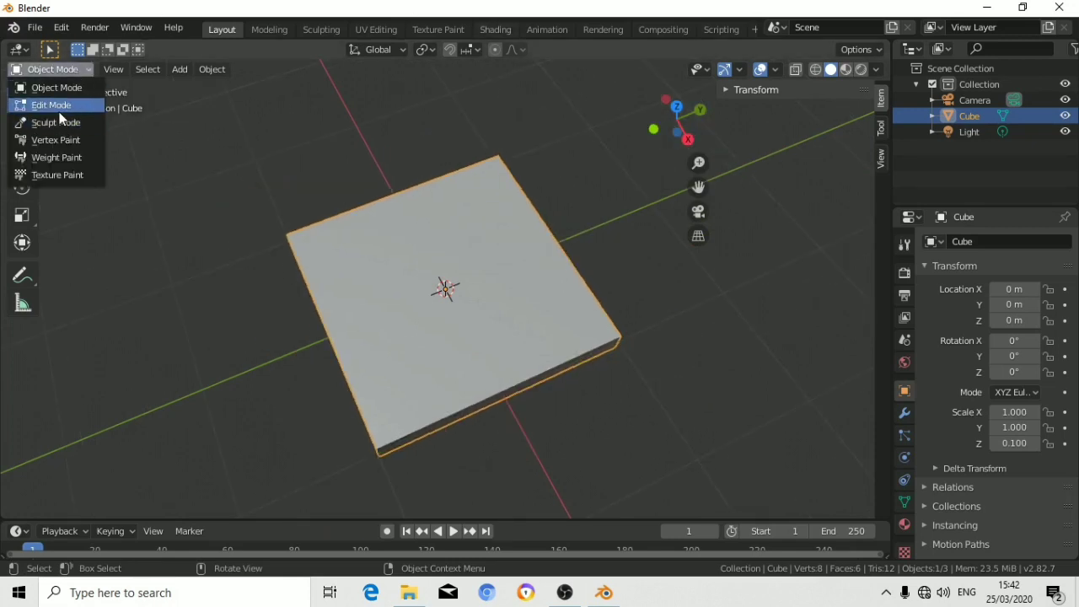
{"action": "left_click", "coordinate": [56, 106]}
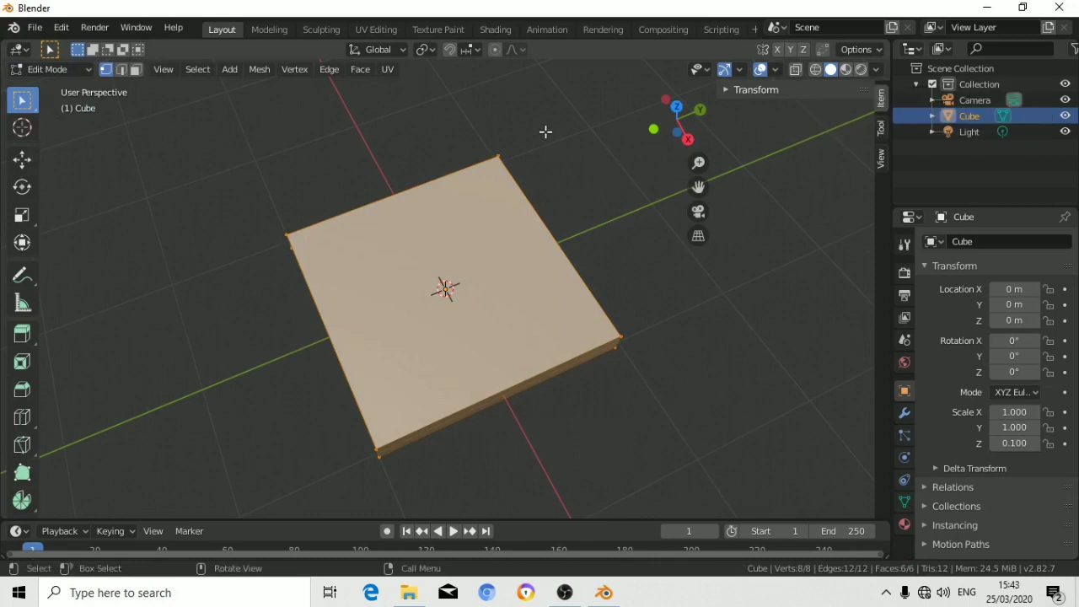
{"action": "key", "text": "z"}
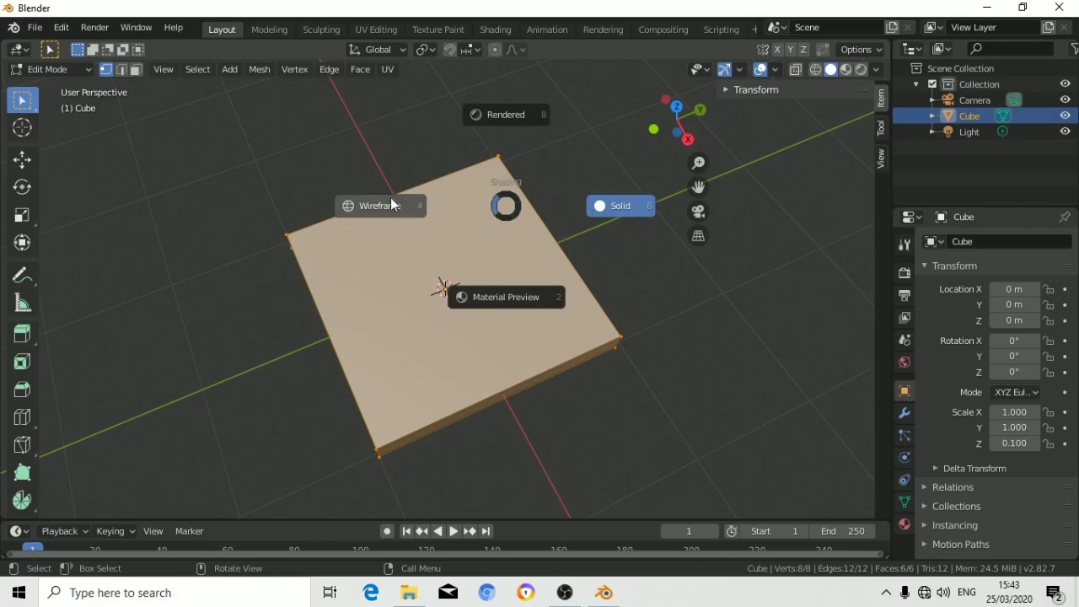
{"action": "left_click", "coordinate": [383, 208]}
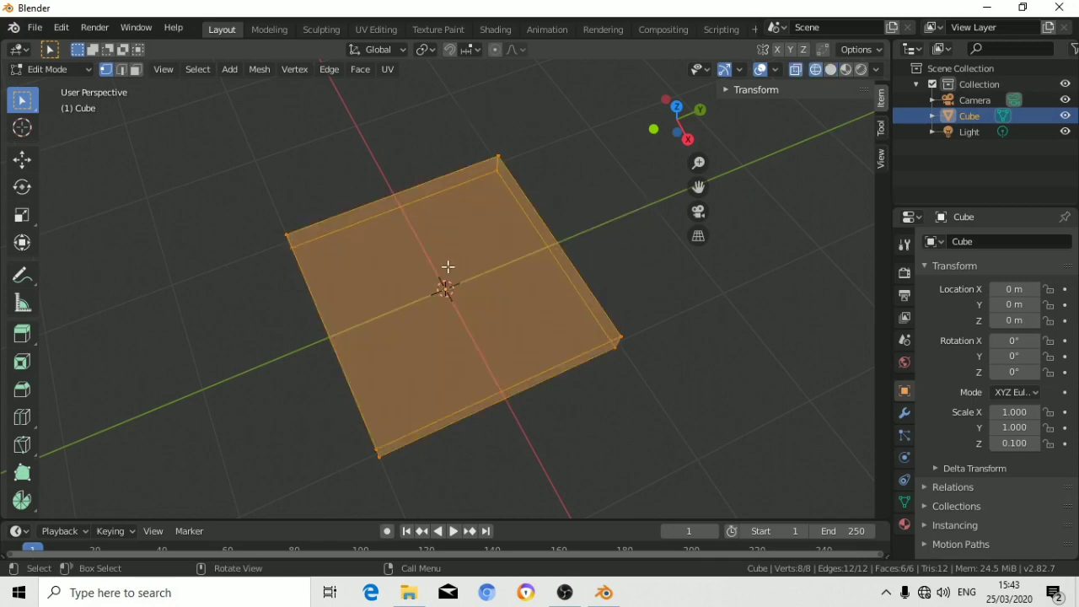
Add two loop cuts, one slid close to each of two opposite sides.
{"action": "key", "text": "ctrl"}
{"action": "key", "text": "ctrl+r"}
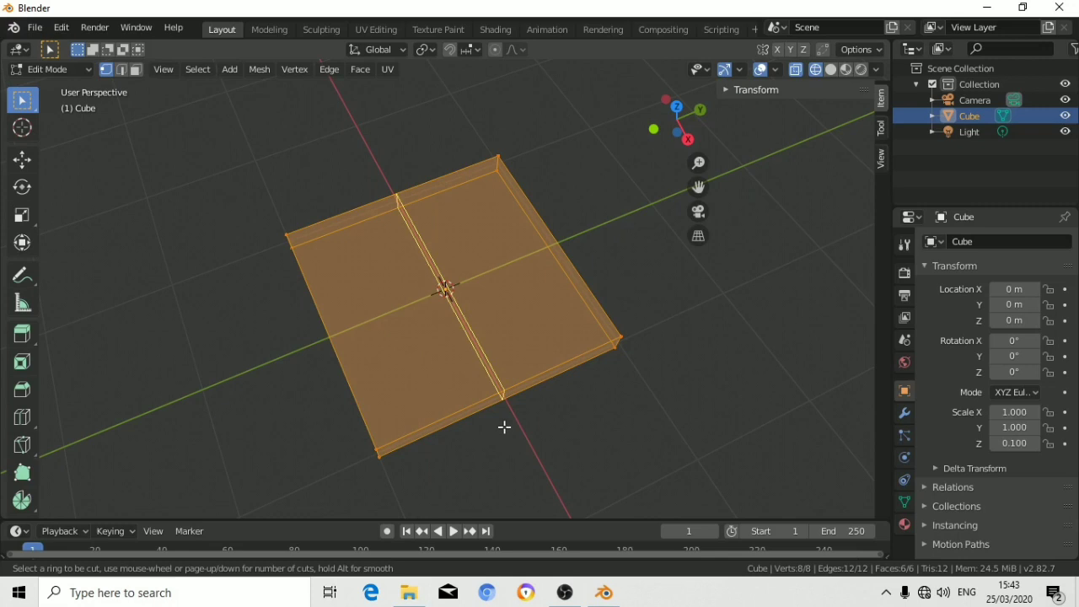
{"action": "left_click", "coordinate": [504, 428]}
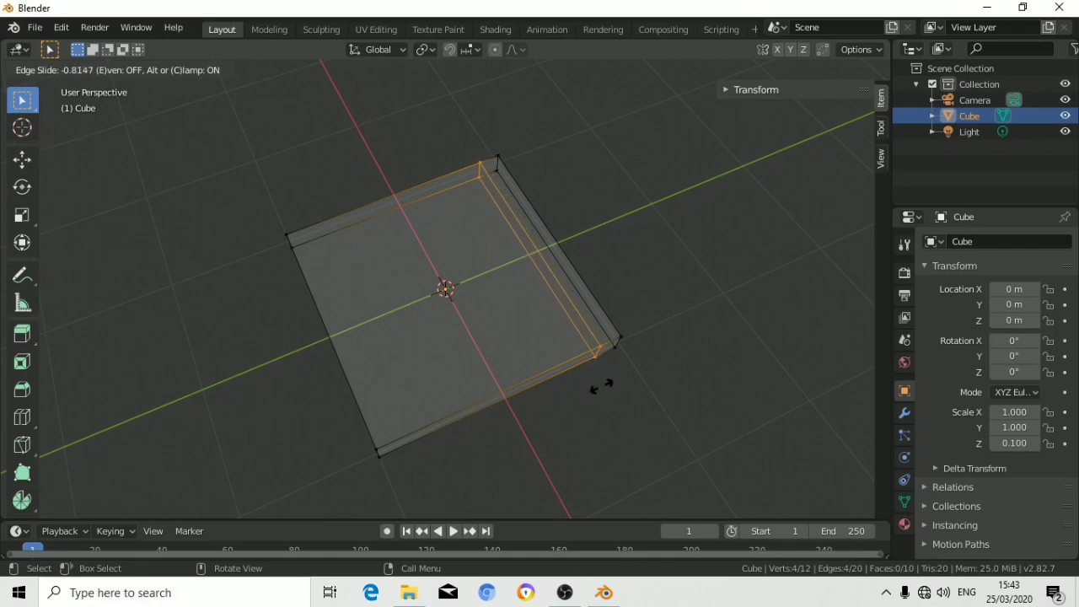
{"action": "left_click", "coordinate": [601, 386]}
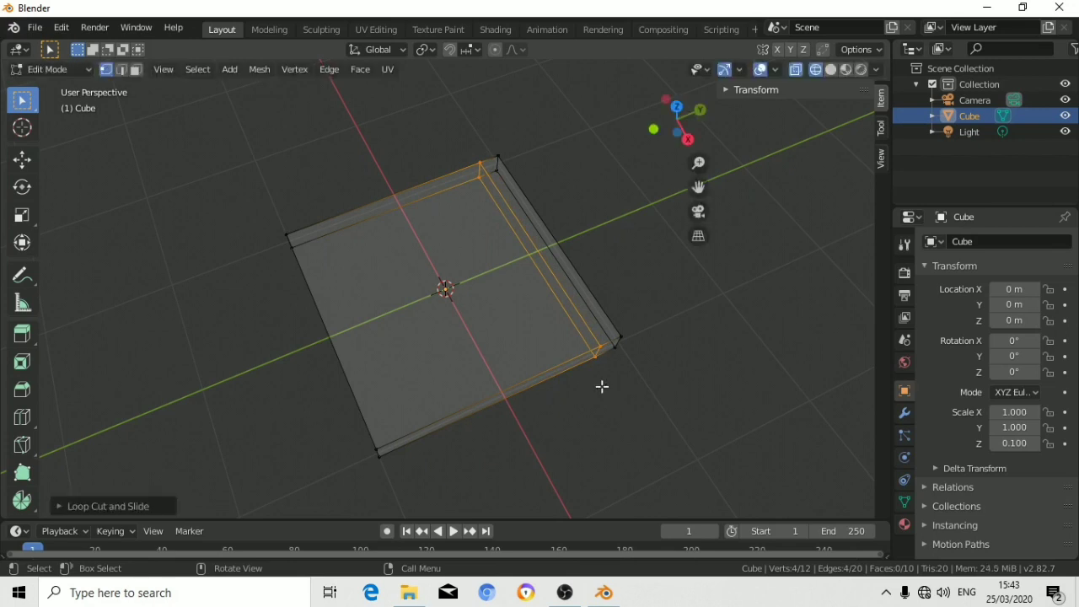
{"action": "key", "text": "ctrl+r"}
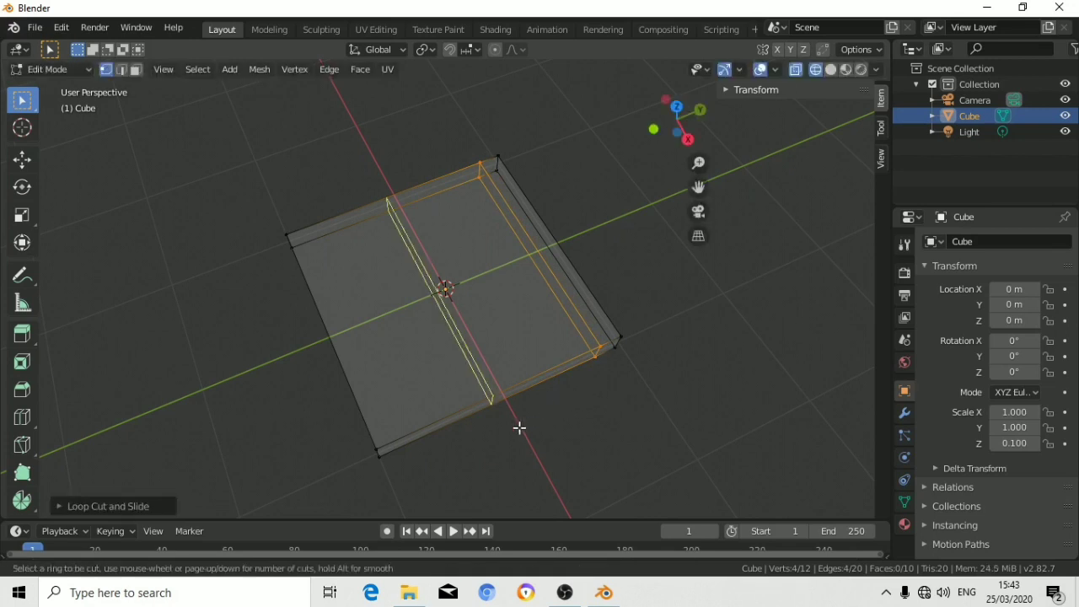
{"action": "left_click", "coordinate": [504, 426]}
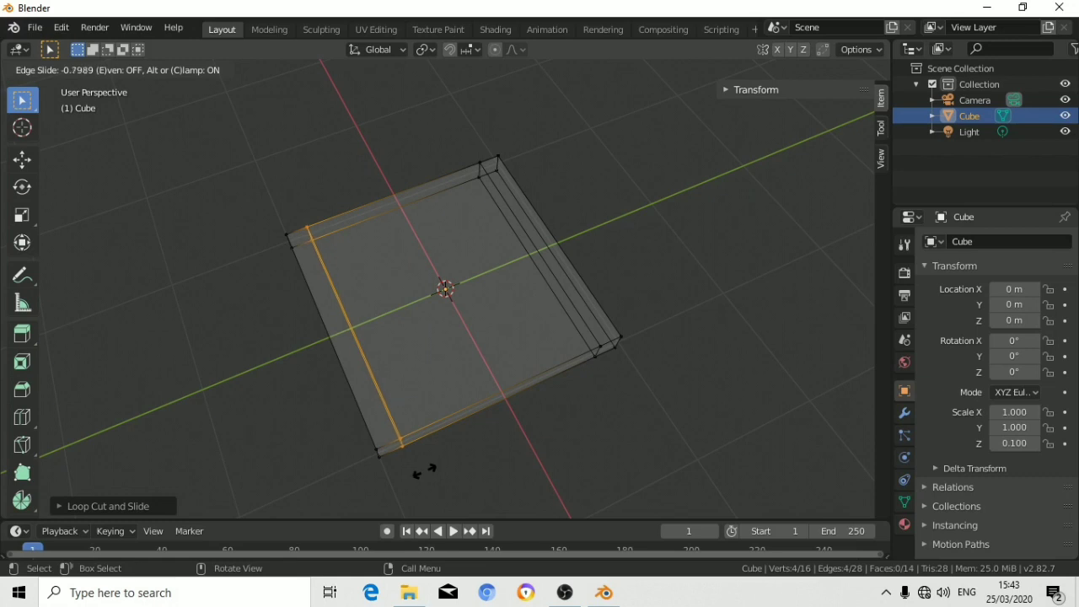
{"action": "left_click", "coordinate": [424, 471]}
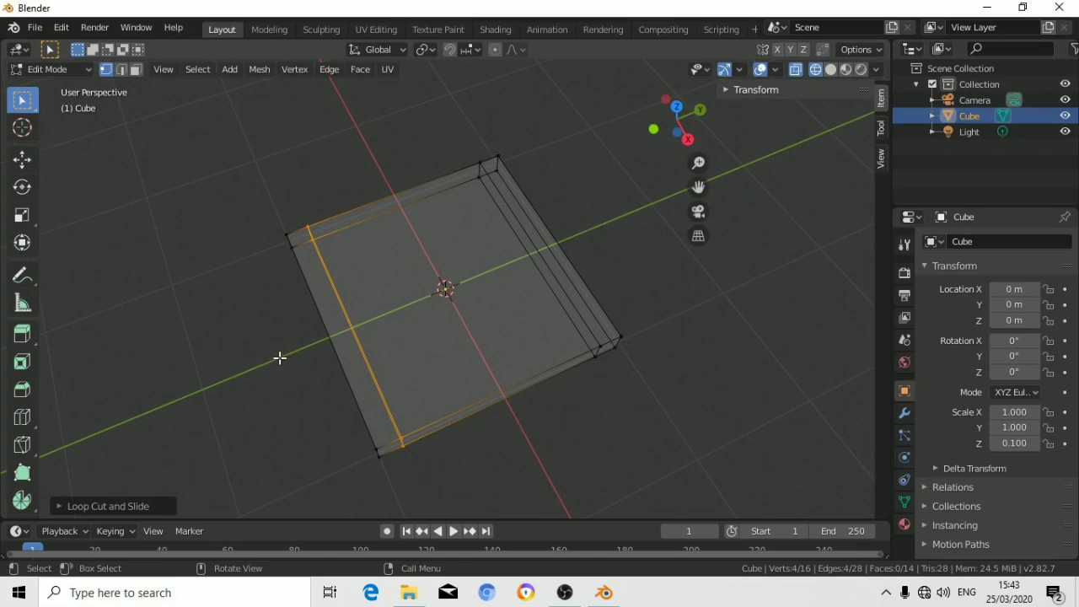
Add two crosswise loop cuts, slid close to the remaining two sides.
{"action": "key", "text": "ctrl+r"}
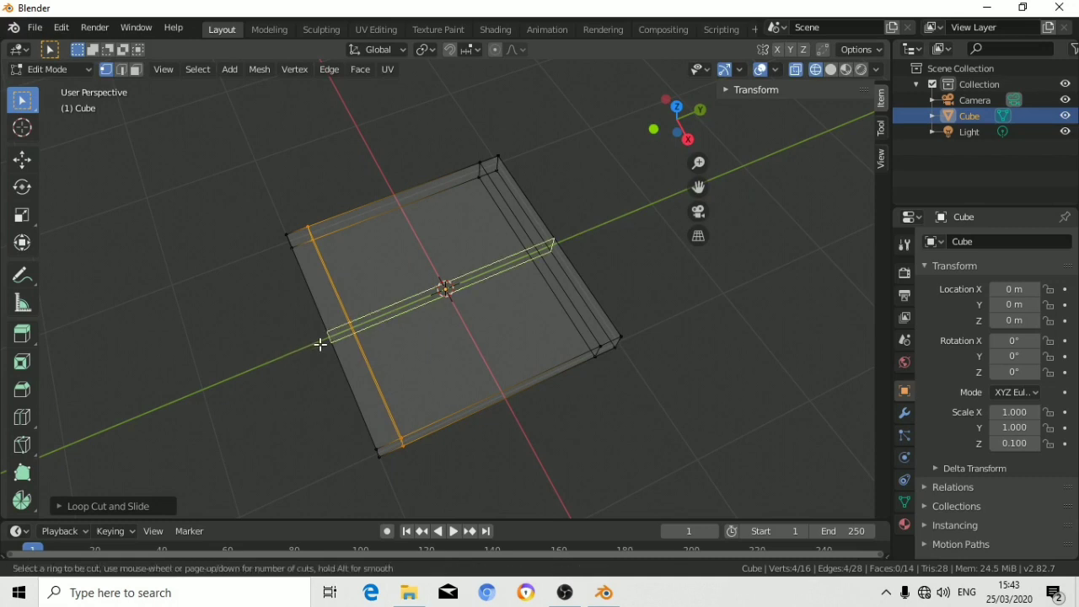
{"action": "left_click", "coordinate": [321, 344]}
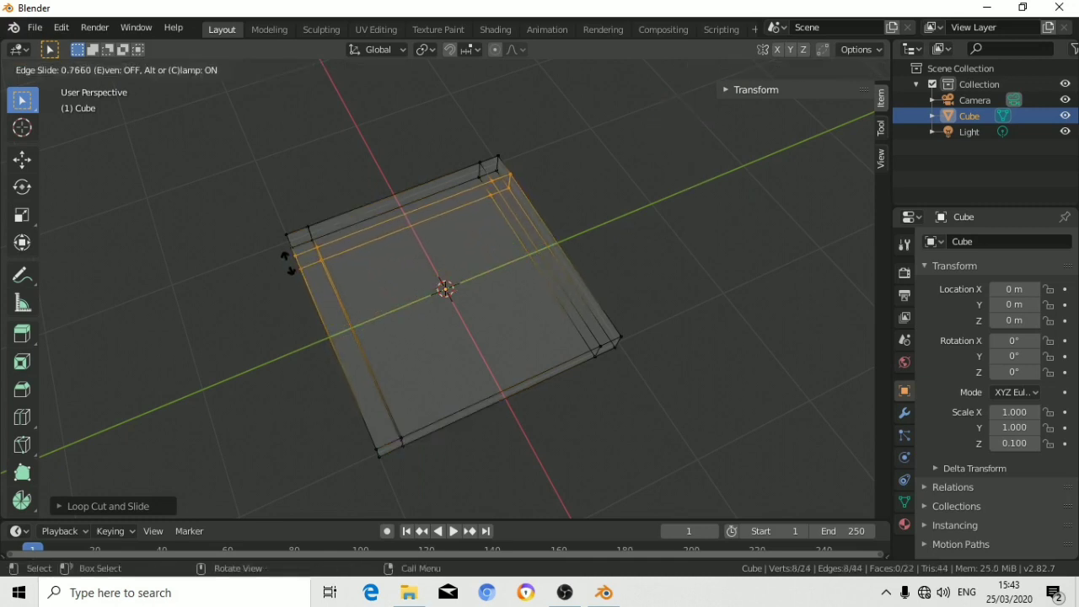
{"action": "left_click", "coordinate": [287, 263]}
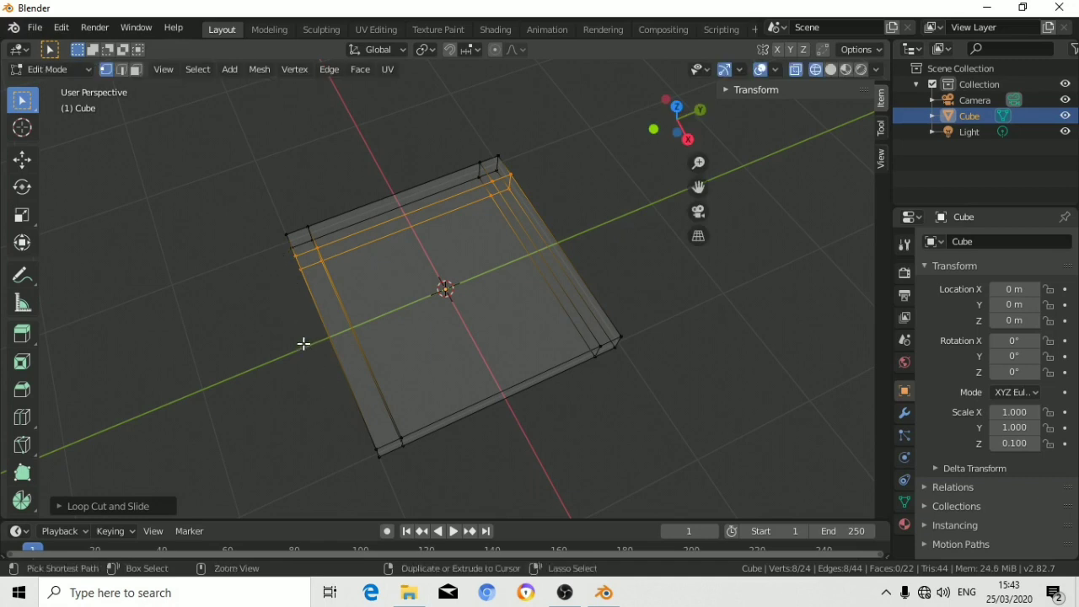
{"action": "key", "text": "ctrl+r"}
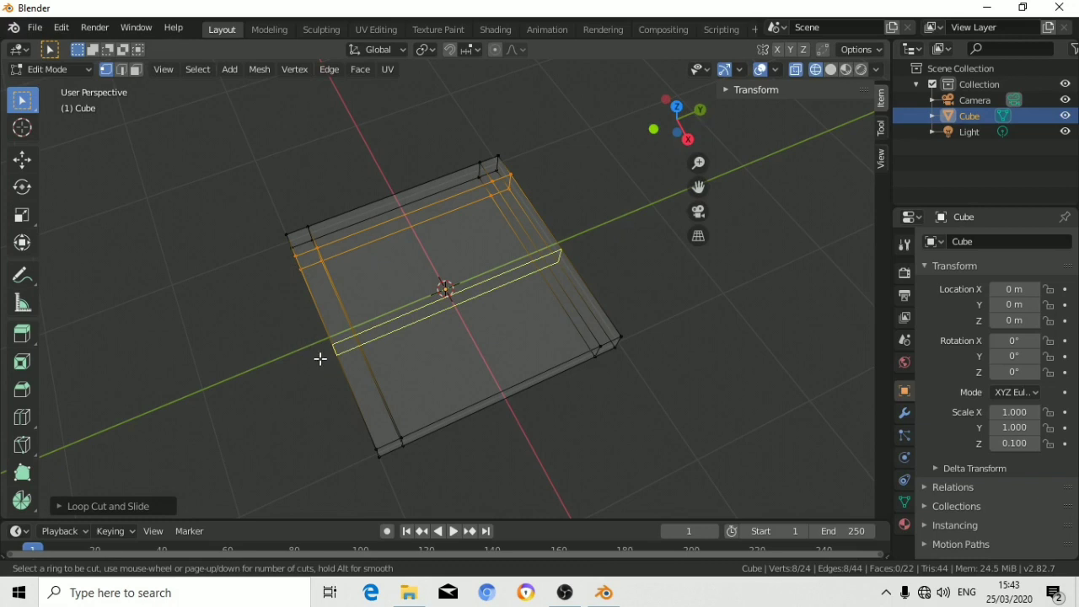
{"action": "left_click", "coordinate": [321, 357]}
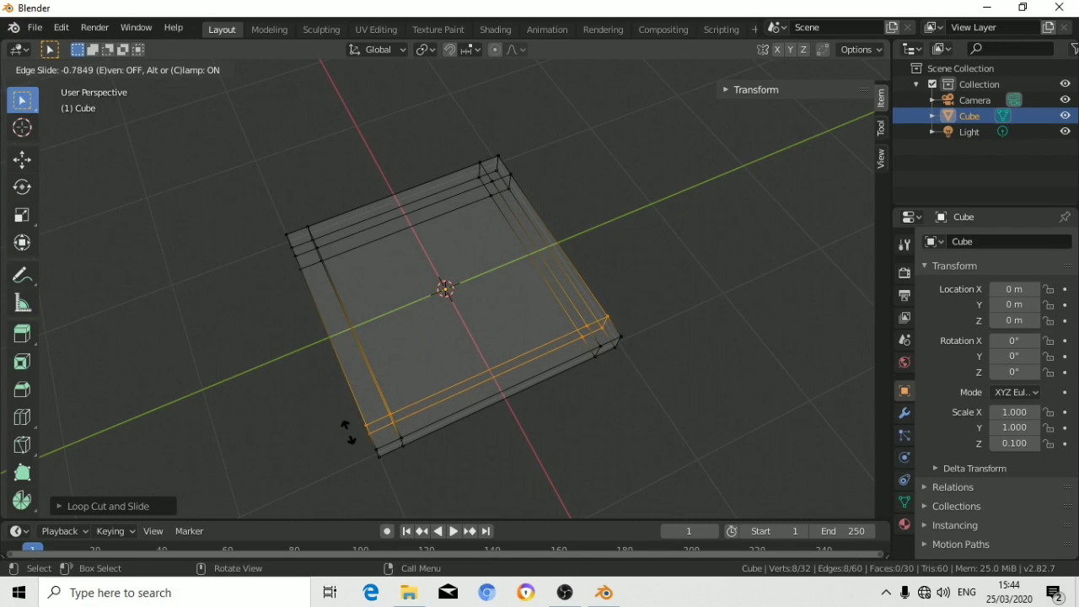
{"action": "left_click", "coordinate": [348, 430]}
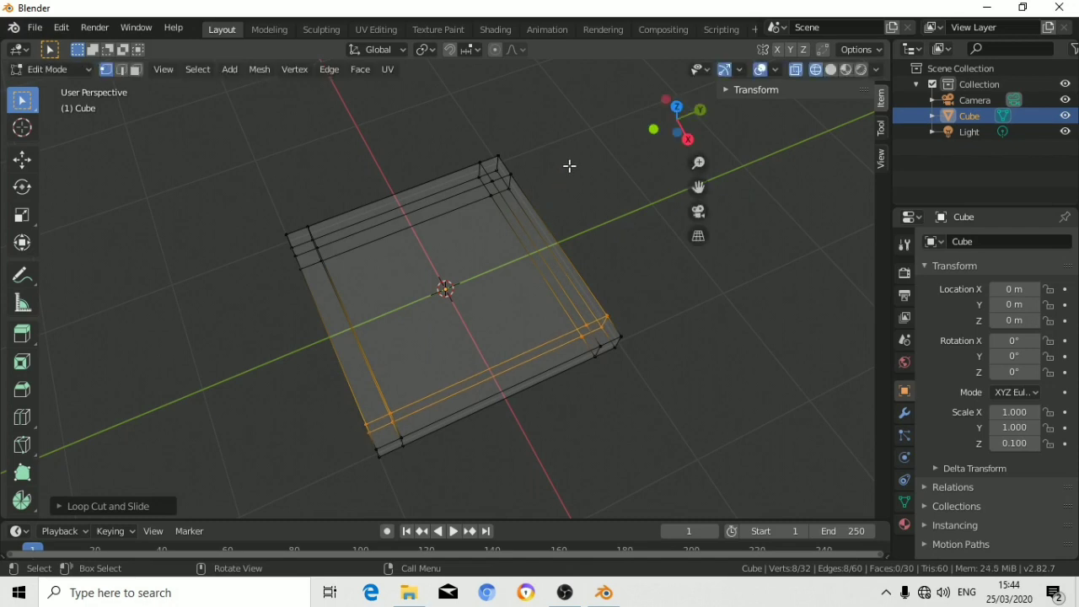
Deselect all, orbit to look down on the slab, and return to solid shading.
{"action": "key", "text": "alt+a"}
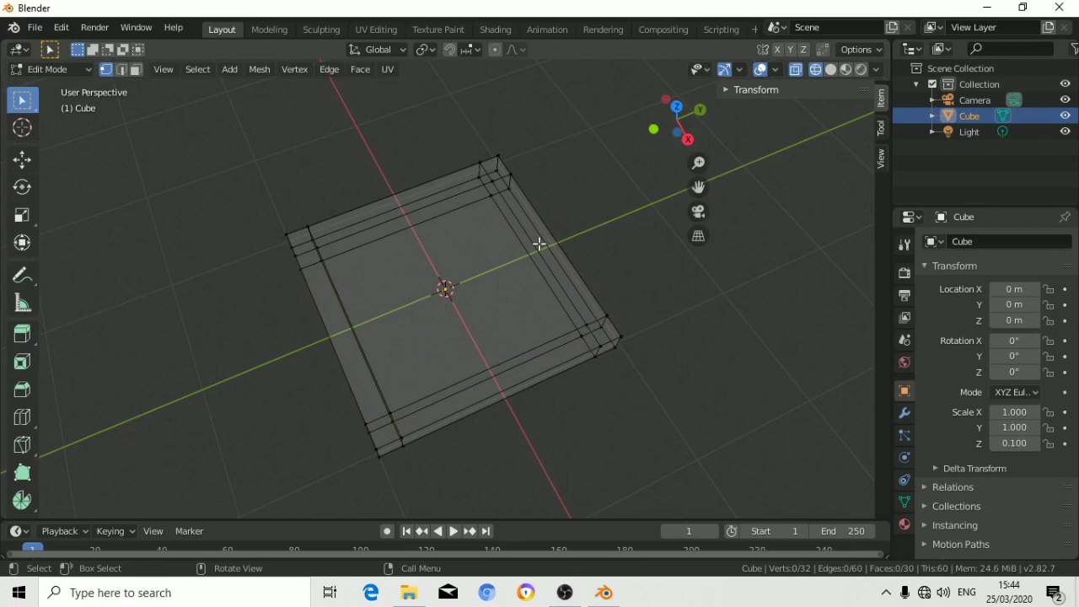
{"action": "mouse_move", "coordinate": [661, 112]}
{"action": "left_mouse_down"}
{"action": "mouse_move", "coordinate": [681, 135]}
{"action": "mouse_move", "coordinate": [693, 115]}
{"action": "mouse_move", "coordinate": [497, 188]}
{"action": "left_mouse_up"}
{"action": "mouse_move", "coordinate": [688, 128]}
{"action": "left_mouse_down"}
{"action": "mouse_move", "coordinate": [685, 118]}
{"action": "mouse_move", "coordinate": [557, 163]}
{"action": "left_mouse_up"}
{"action": "scroll", "coordinate": [549, 237], "scroll_direction": "down", "scroll_amount": 5}
{"action": "scroll", "coordinate": [645, 123], "scroll_direction": "up", "scroll_amount": 5}
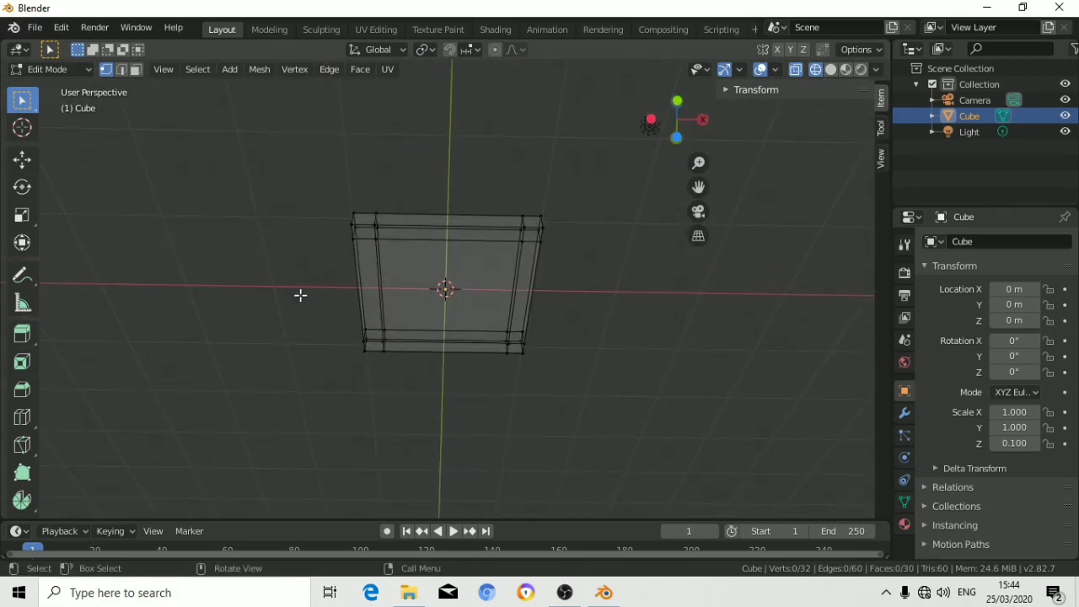
{"action": "left_click", "coordinate": [830, 72]}
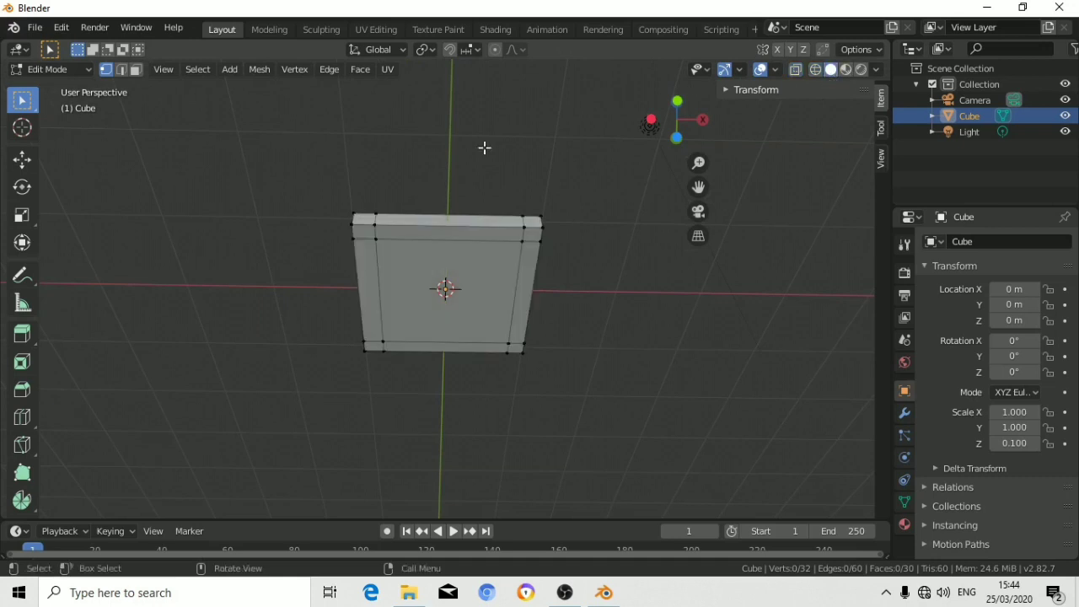
In Face Select mode, select the slab's four corner faces and view from lower down.
{"action": "left_click", "coordinate": [369, 228]}
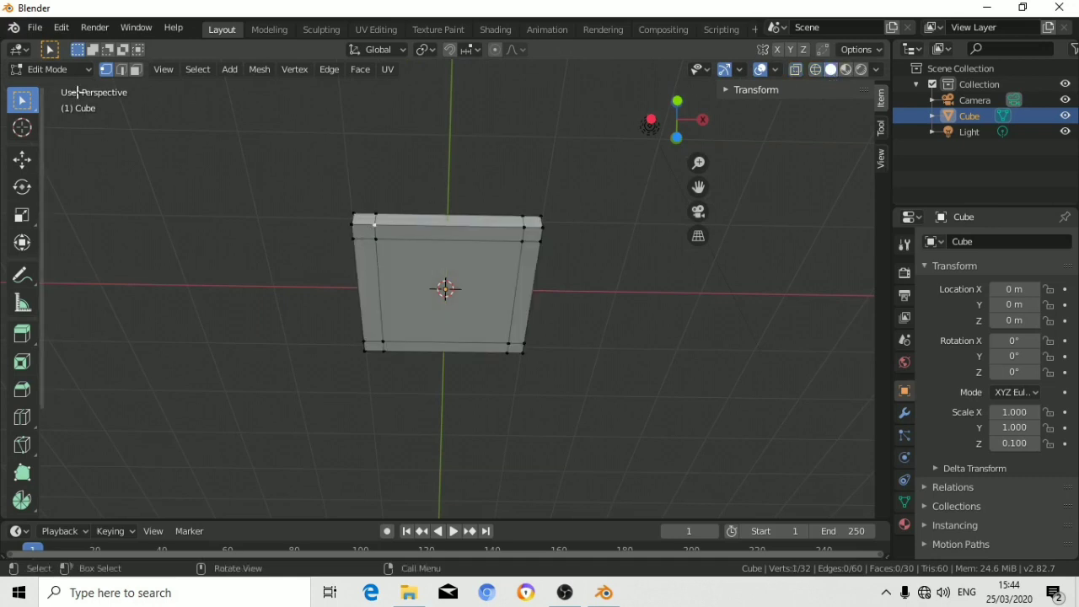
{"action": "left_click", "coordinate": [134, 71]}
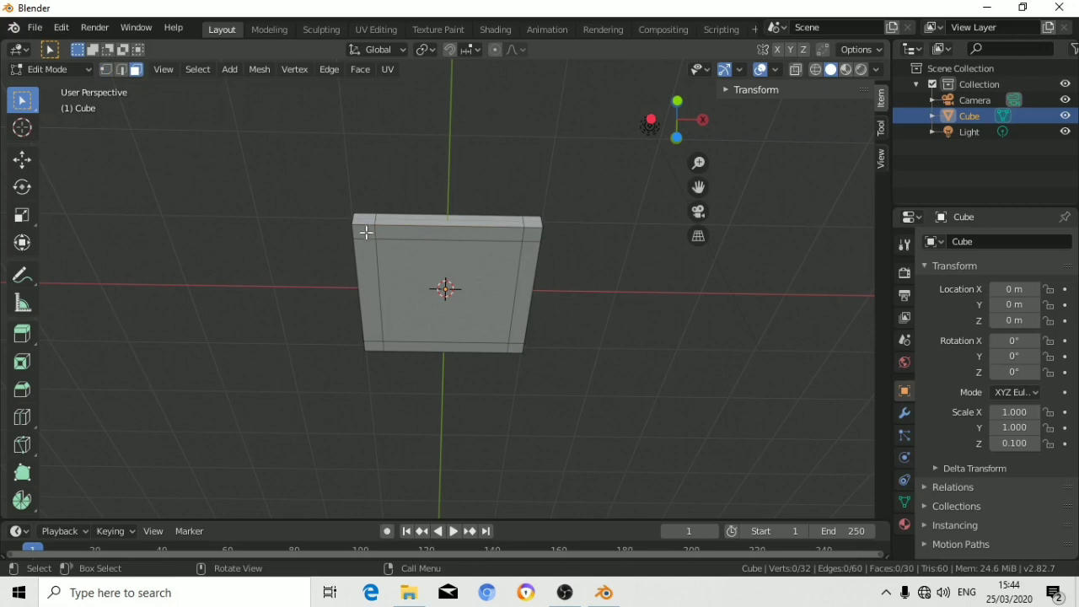
{"action": "left_click", "coordinate": [366, 233], "text": "shift"}
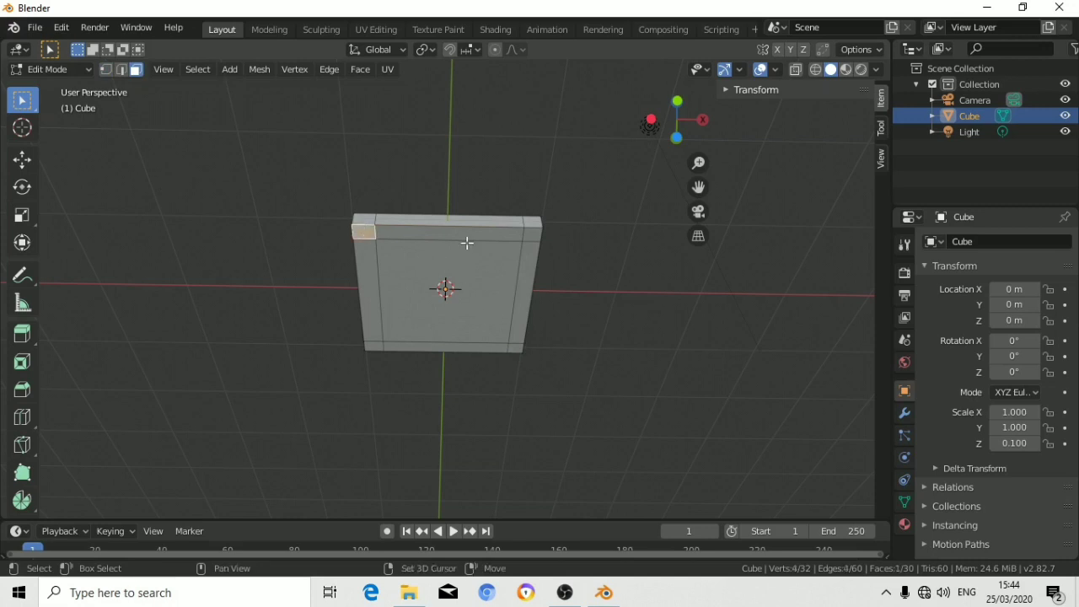
{"action": "left_click", "coordinate": [532, 234], "text": "shift"}
{"action": "left_click", "coordinate": [515, 346], "text": "shift"}
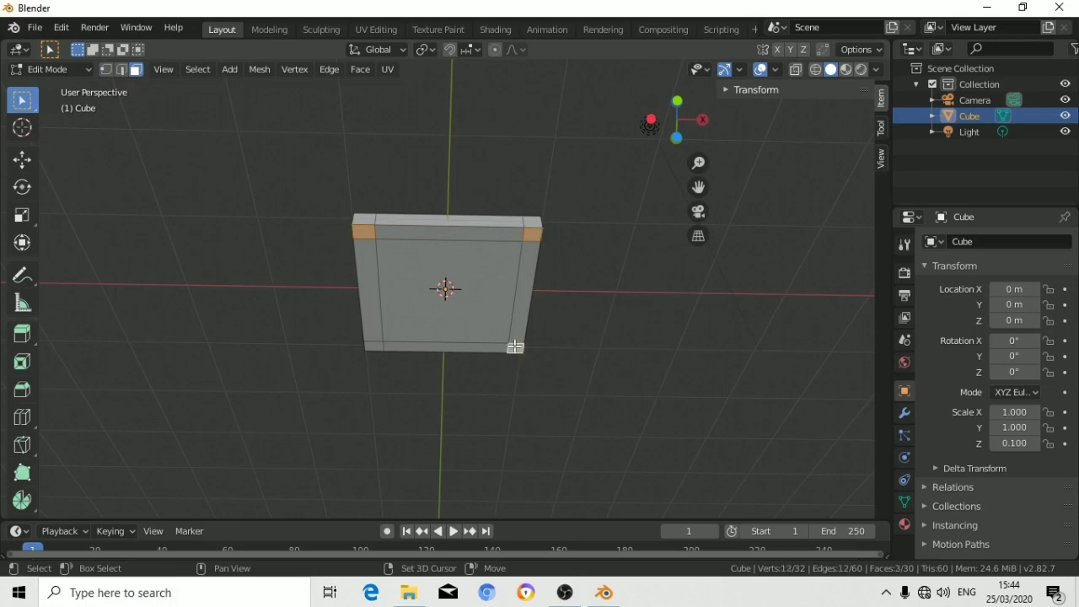
{"action": "left_click", "coordinate": [376, 345], "text": "shift"}
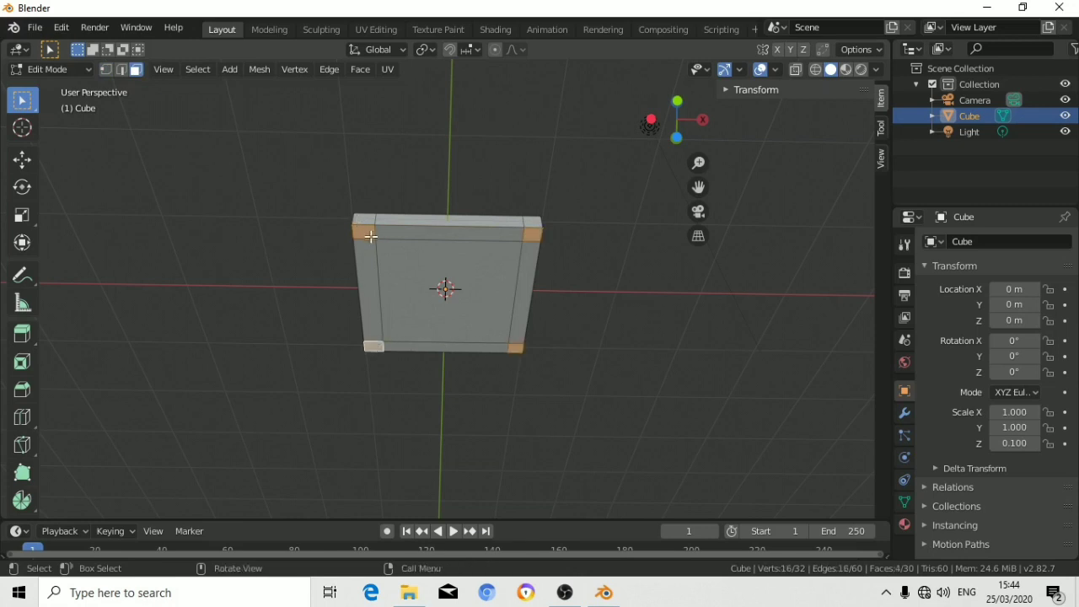
{"action": "left_click_drag", "start_coordinate": [647, 123], "coordinate": [567, 276]}
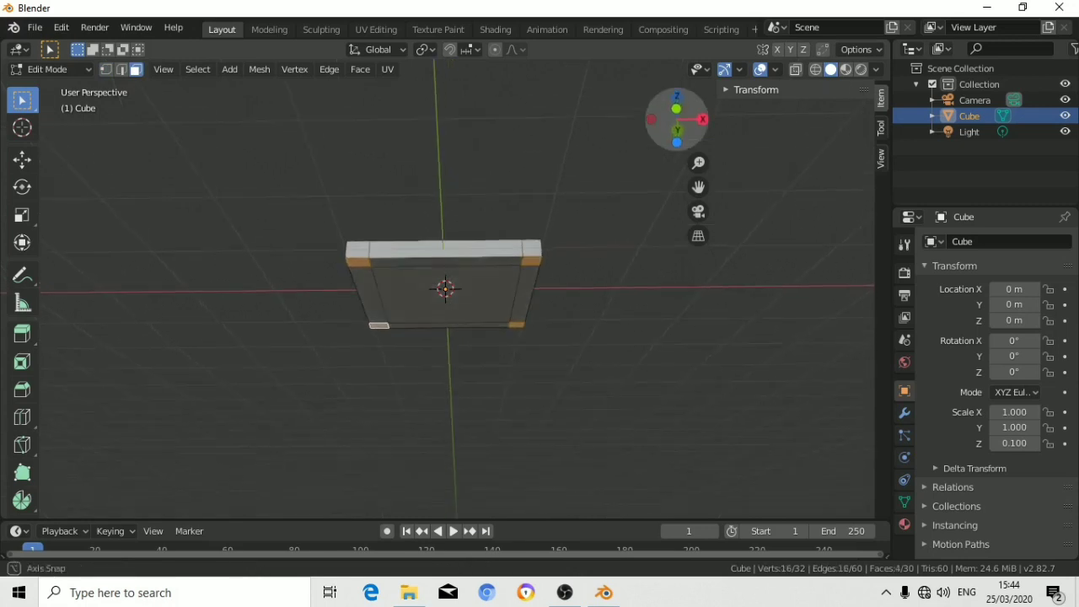
{"action": "scroll", "coordinate": [567, 277], "scroll_direction": "down", "scroll_amount": 1}
{"action": "scroll", "coordinate": [564, 279], "scroll_direction": "up", "scroll_amount": 1}
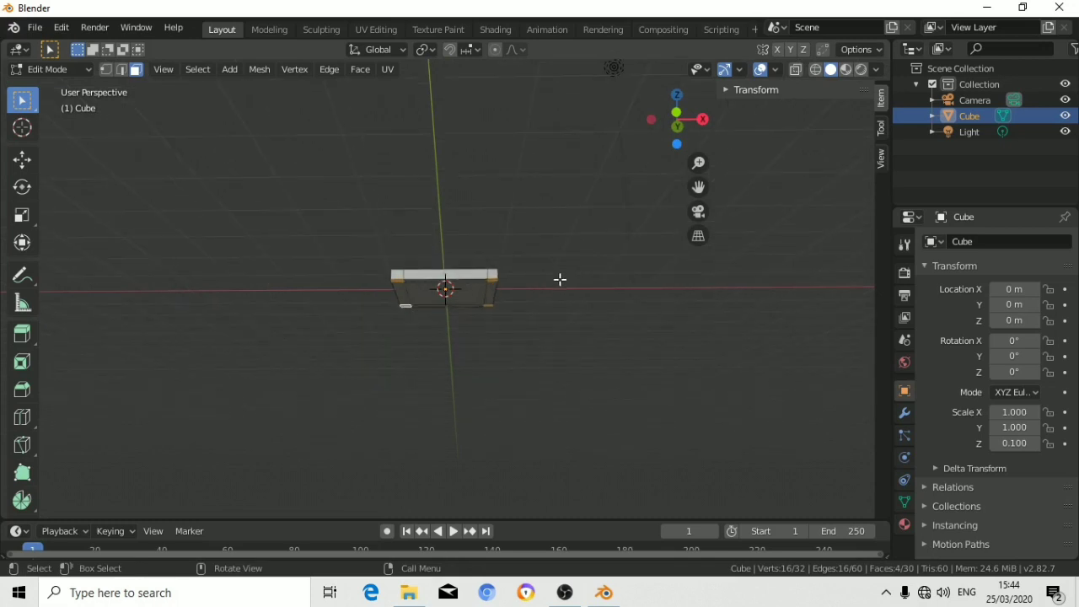
{"action": "scroll", "coordinate": [438, 291], "scroll_direction": "up", "scroll_amount": 1}
{"action": "scroll", "coordinate": [380, 283], "scroll_direction": "up", "scroll_amount": 2}
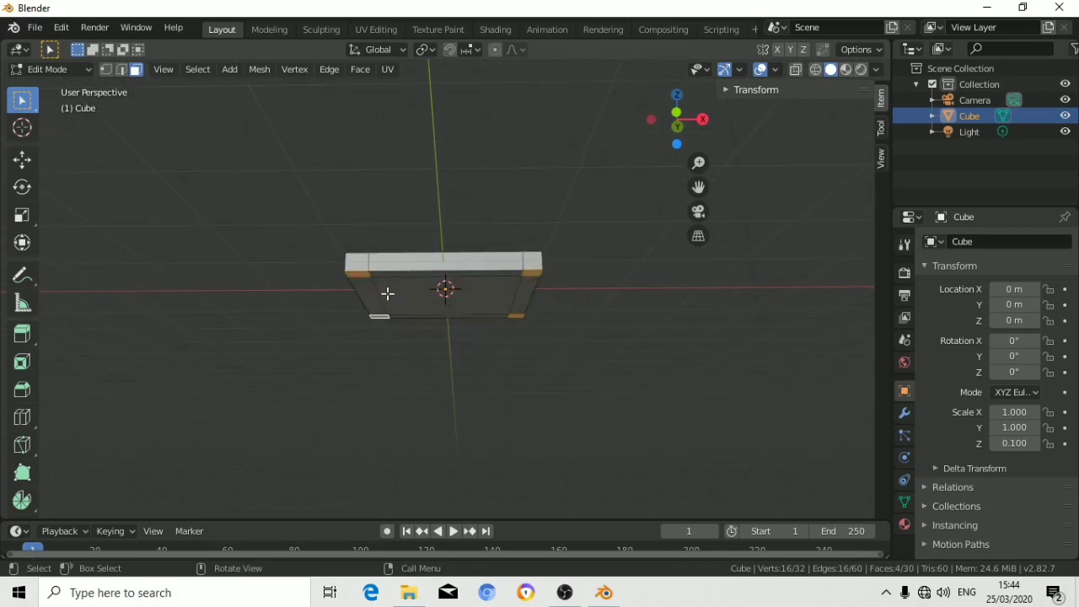
Extrude the four corner faces about 1.78 m into legs, then deselect.
{"action": "key", "text": "e"}
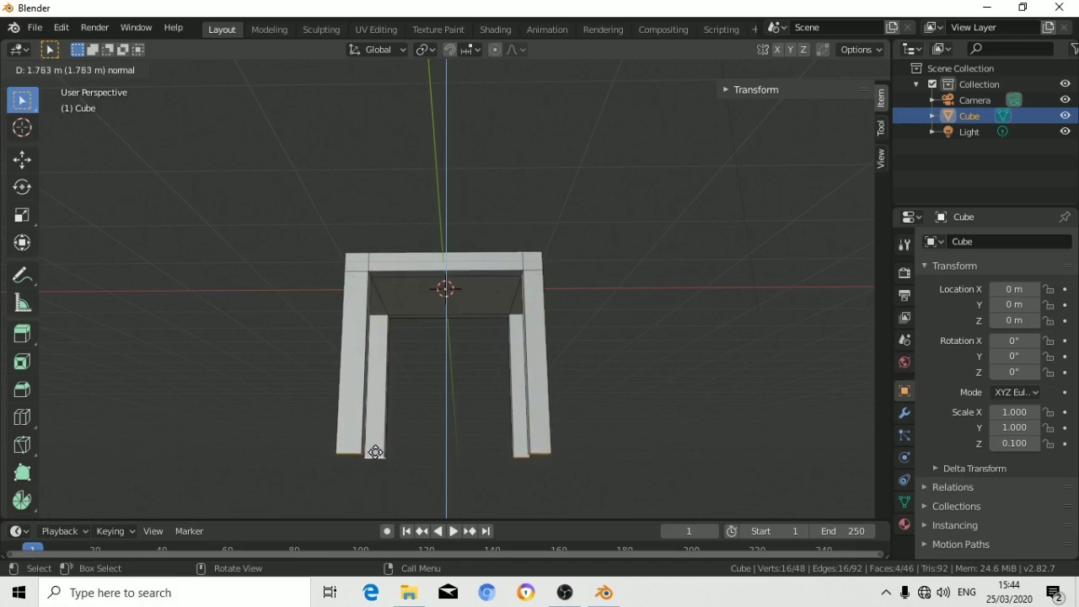
{"action": "left_click", "coordinate": [376, 450]}
{"action": "left_click", "coordinate": [668, 210]}
{"action": "left_click_drag", "start_coordinate": [668, 118], "coordinate": [641, 143]}
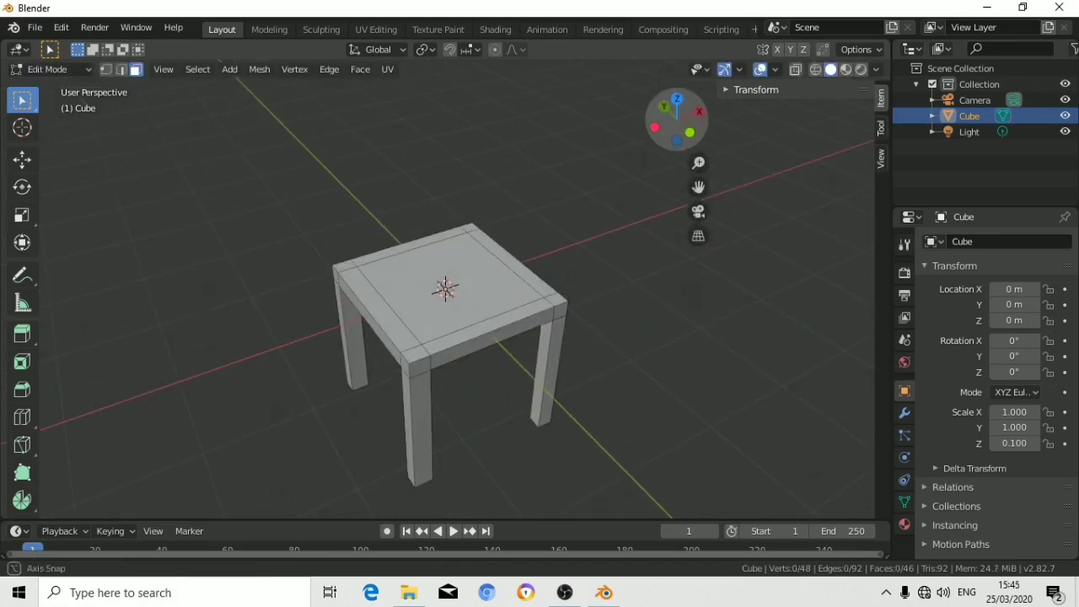
{"action": "scroll", "coordinate": [549, 229], "scroll_direction": "down", "scroll_amount": 4}
{"action": "scroll", "coordinate": [548, 229], "scroll_direction": "up", "scroll_amount": 6}
{"action": "scroll", "coordinate": [548, 227], "scroll_direction": "down", "scroll_amount": 2}
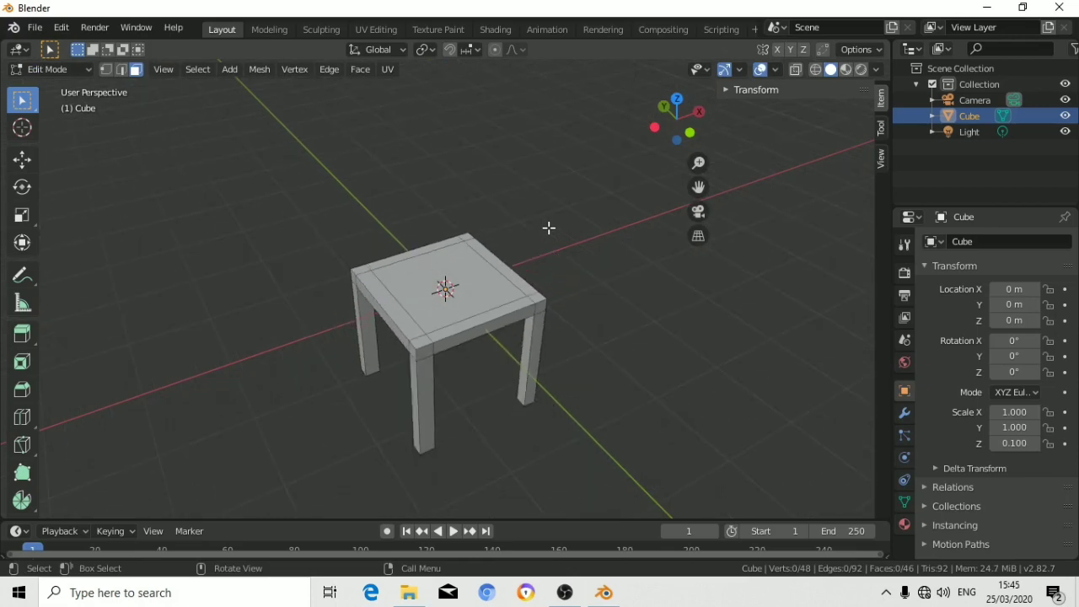
{"action": "scroll", "coordinate": [546, 227], "scroll_direction": "up", "scroll_amount": 1}
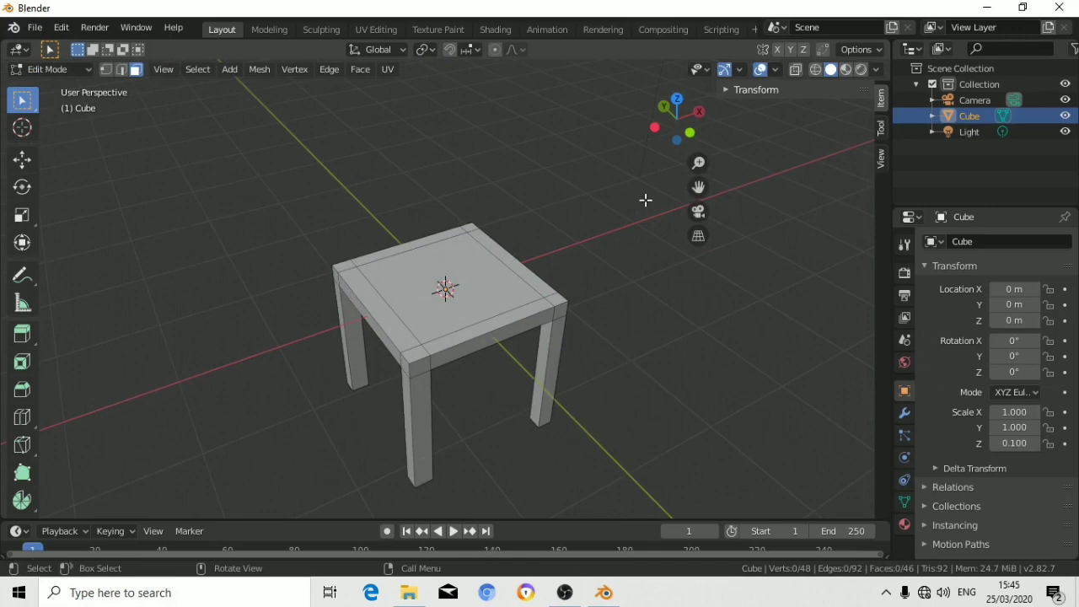
In front view, select the whole table and move it up about 1.8 m.
{"action": "key", "text": "KP_1"}
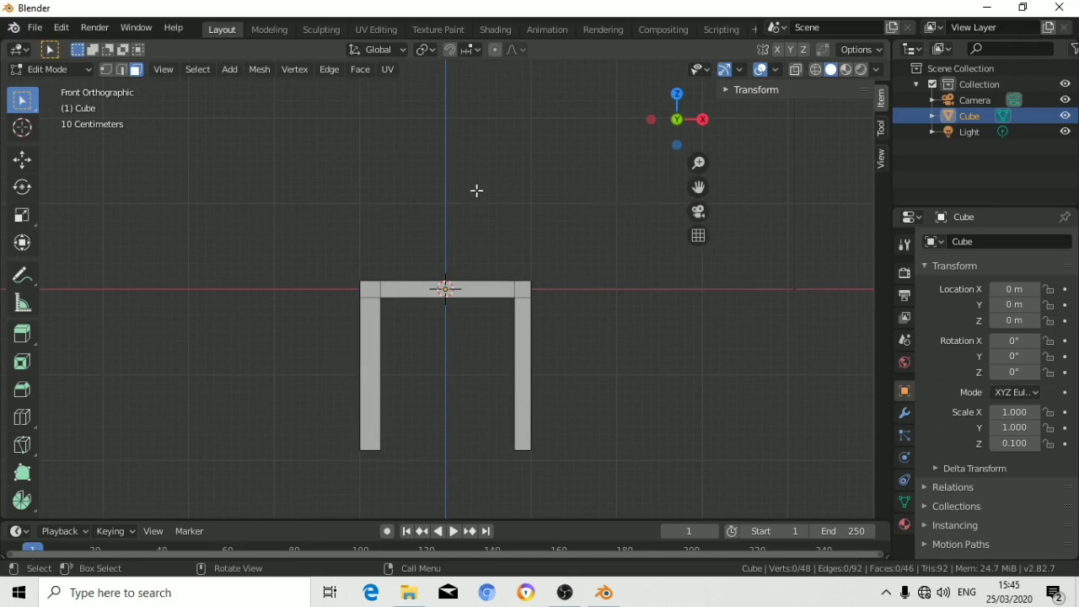
{"action": "left_click", "coordinate": [490, 288]}
{"action": "key", "text": "a"}
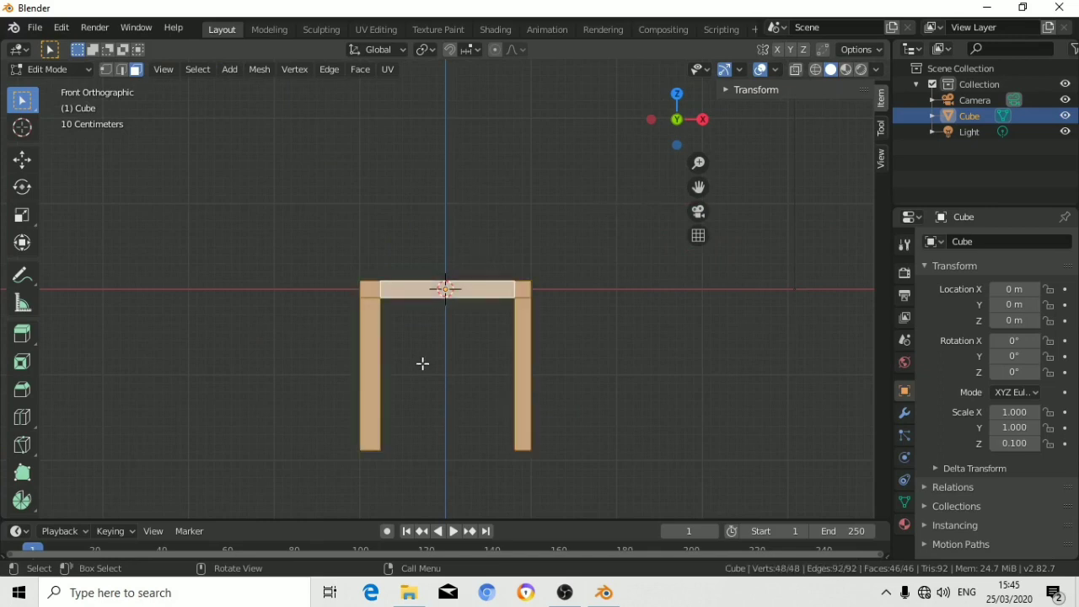
{"action": "key", "text": "g"}
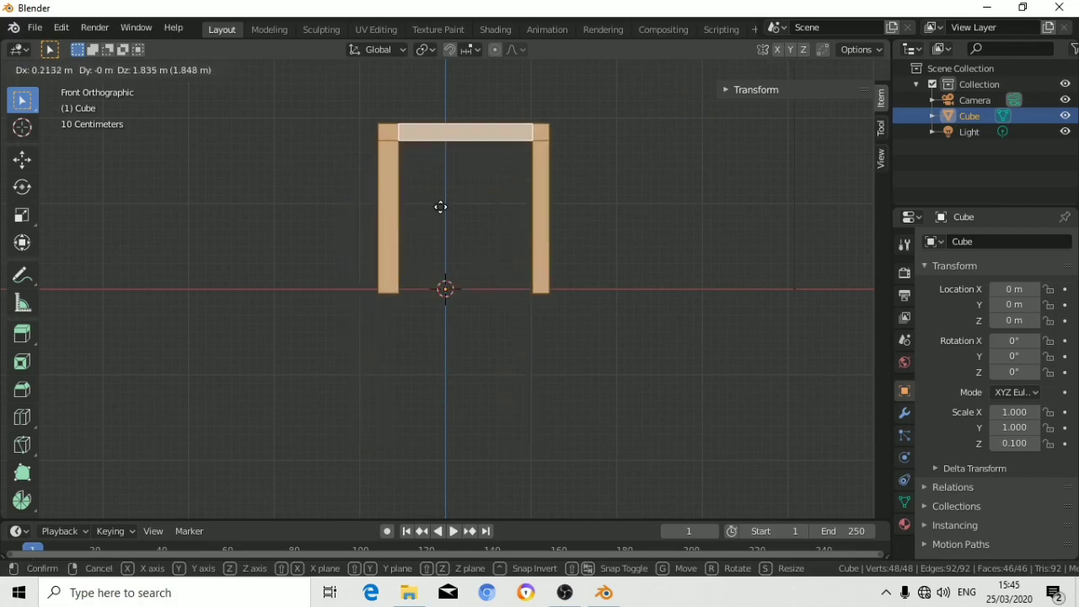
{"action": "left_click", "coordinate": [432, 203]}
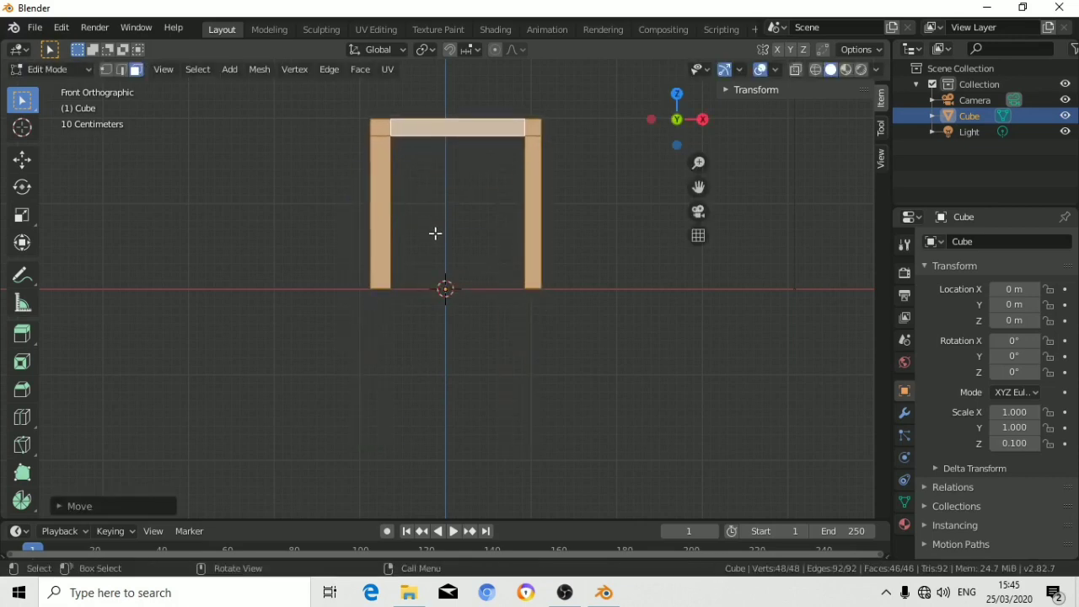
Nudge the table down about 0.006 m along Z so the legs touch the ground.
{"action": "scroll", "coordinate": [435, 234], "scroll_direction": "up", "scroll_amount": 7}
{"action": "scroll", "coordinate": [435, 234], "scroll_direction": "up", "scroll_amount": 1}
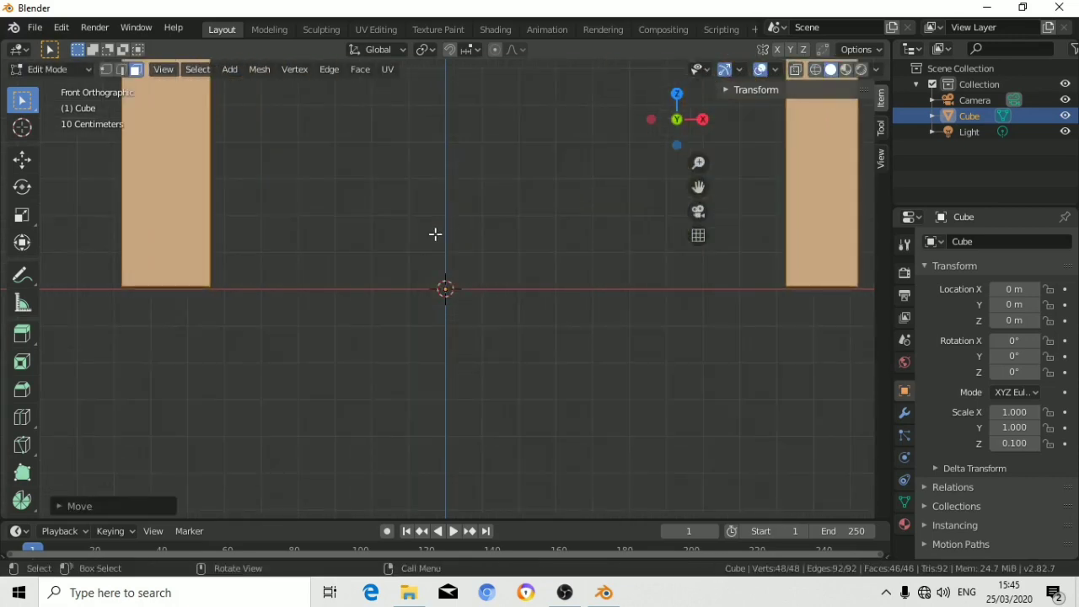
{"action": "key", "text": "g"}
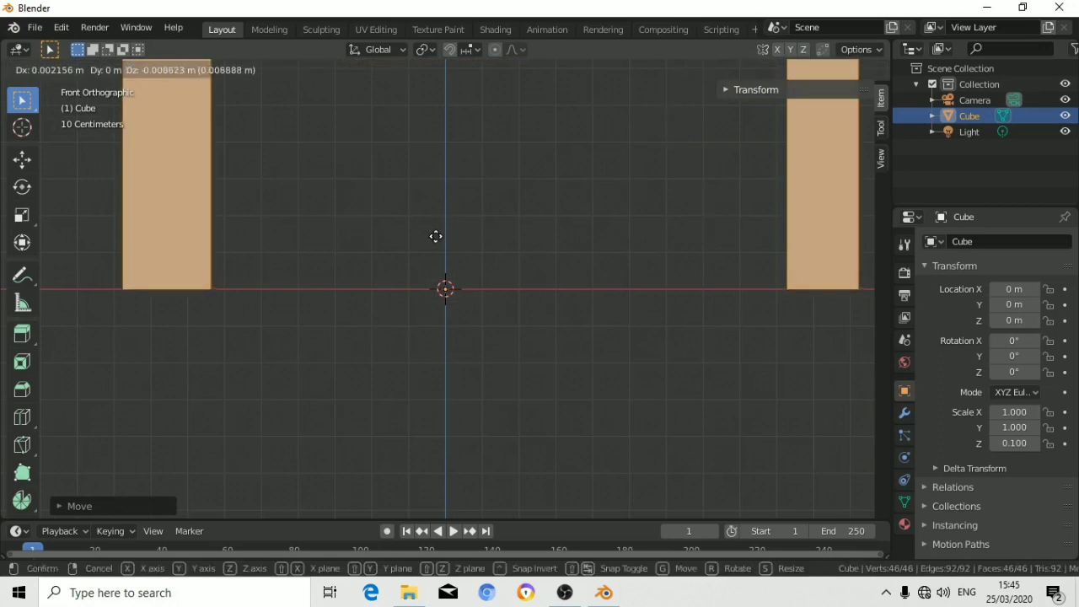
{"action": "key", "text": "z"}
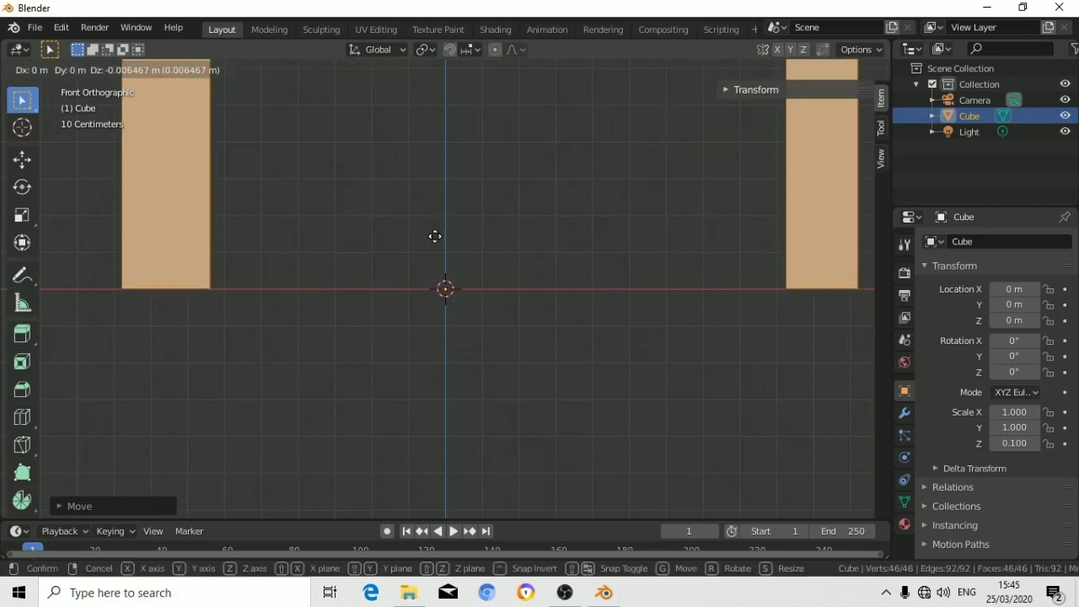
{"action": "left_click", "coordinate": [435, 236]}
{"action": "left_click", "coordinate": [377, 232]}
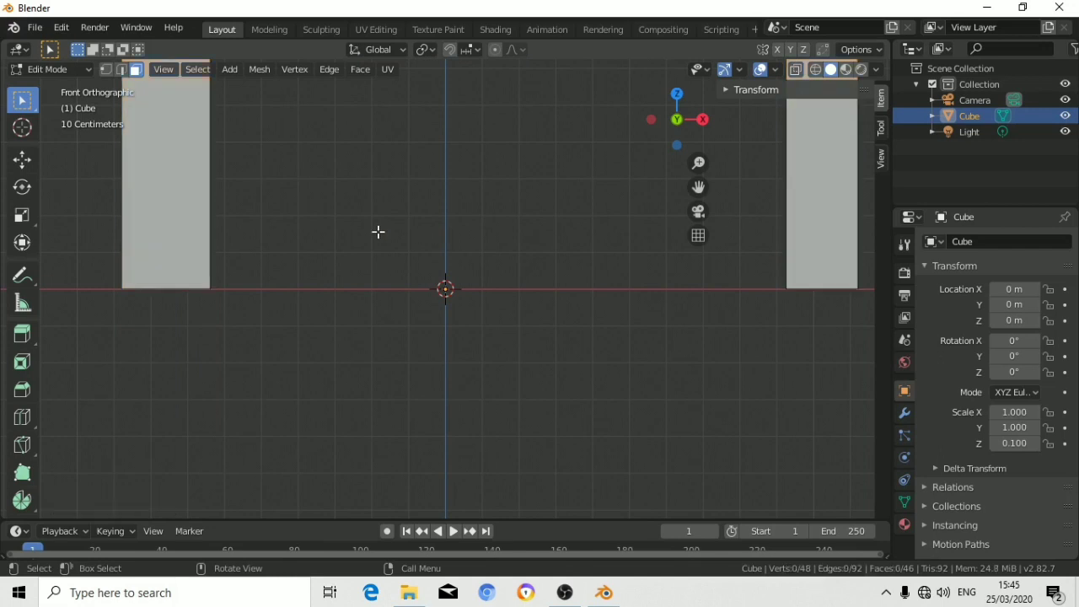
Orbit around the table to inspect it from several sides.
{"action": "scroll", "coordinate": [569, 194], "scroll_direction": "down", "scroll_amount": 3}
{"action": "scroll", "coordinate": [569, 203], "scroll_direction": "down", "scroll_amount": 2}
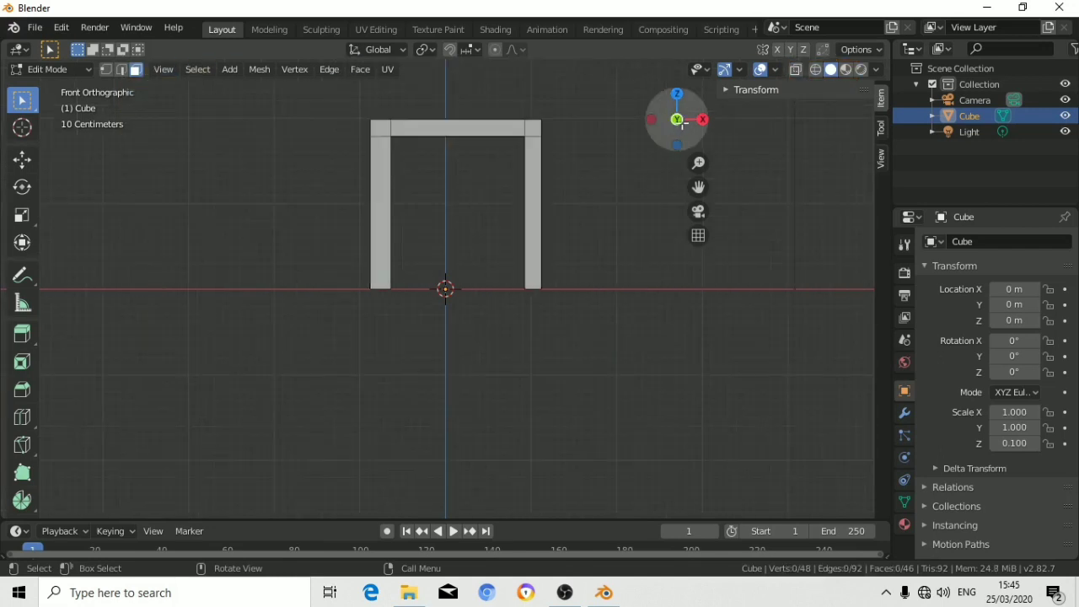
{"action": "mouse_move", "coordinate": [684, 118]}
{"action": "left_mouse_down"}
{"action": "mouse_move", "coordinate": [650, 135]}
{"action": "mouse_move", "coordinate": [622, 216]}
{"action": "left_mouse_up"}
{"action": "scroll", "coordinate": [621, 215], "scroll_direction": "down", "scroll_amount": 5}
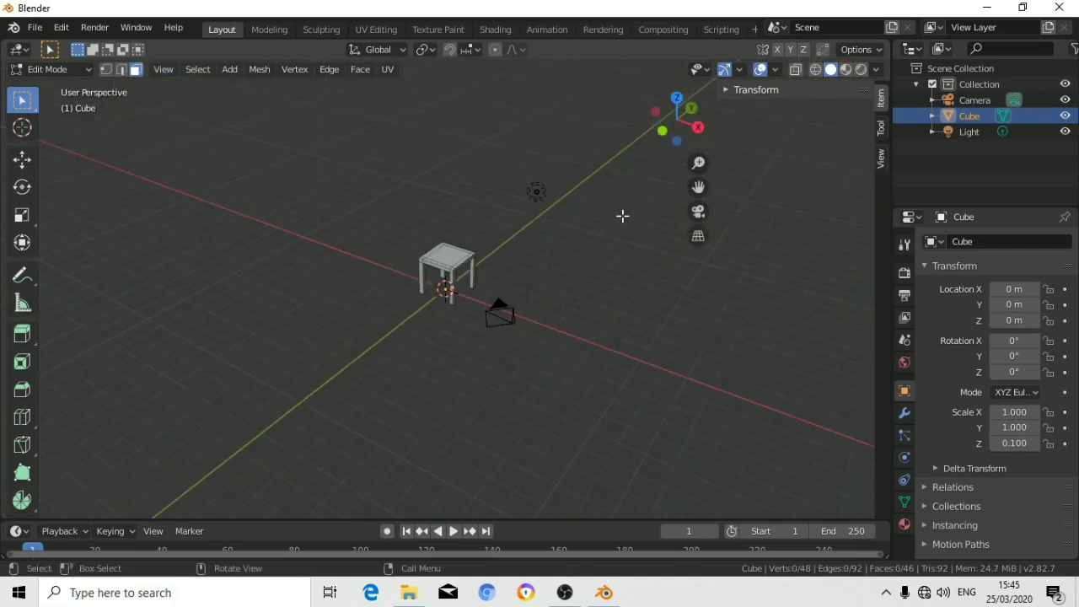
{"action": "scroll", "coordinate": [621, 216], "scroll_direction": "up", "scroll_amount": 2}
{"action": "scroll", "coordinate": [621, 215], "scroll_direction": "down", "scroll_amount": 1}
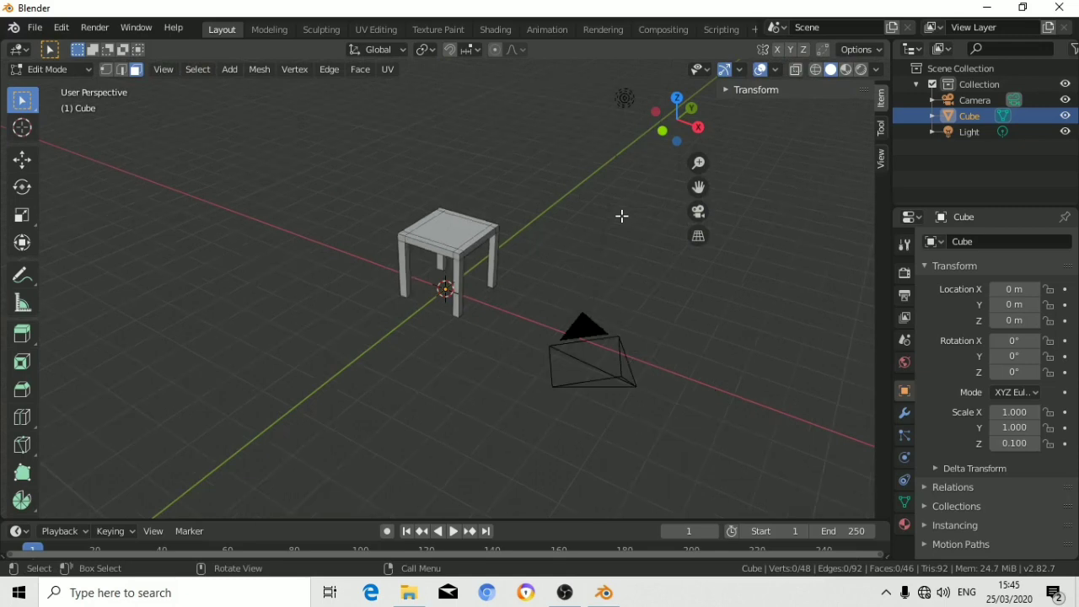
{"action": "mouse_move", "coordinate": [678, 119]}
{"action": "left_mouse_down"}
{"action": "mouse_move", "coordinate": [641, 127]}
{"action": "mouse_move", "coordinate": [500, 198]}
{"action": "left_mouse_up"}
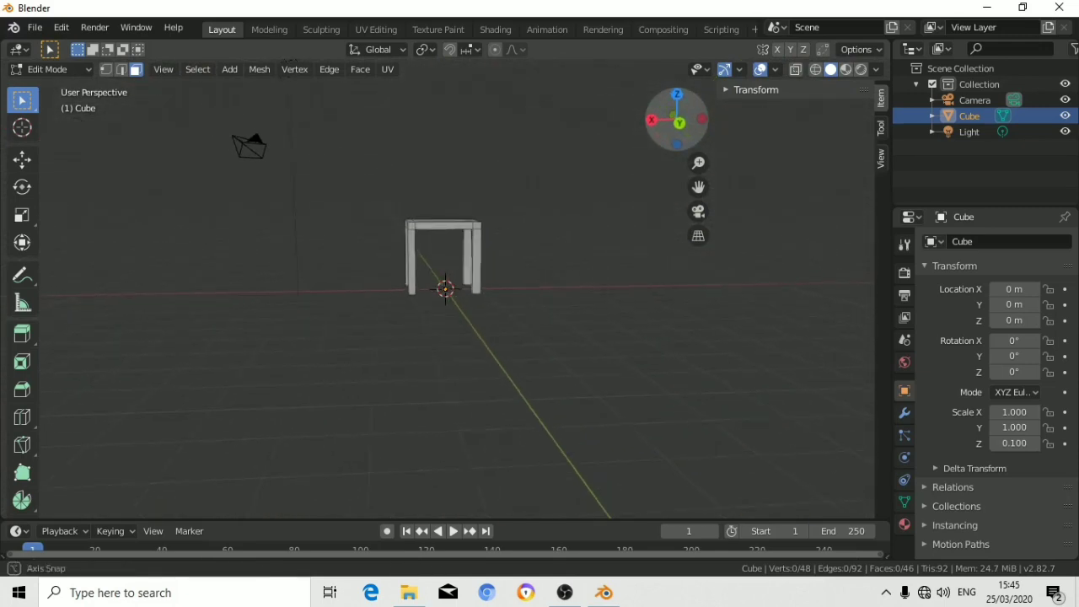
{"action": "scroll", "coordinate": [501, 197], "scroll_direction": "up", "scroll_amount": 3}
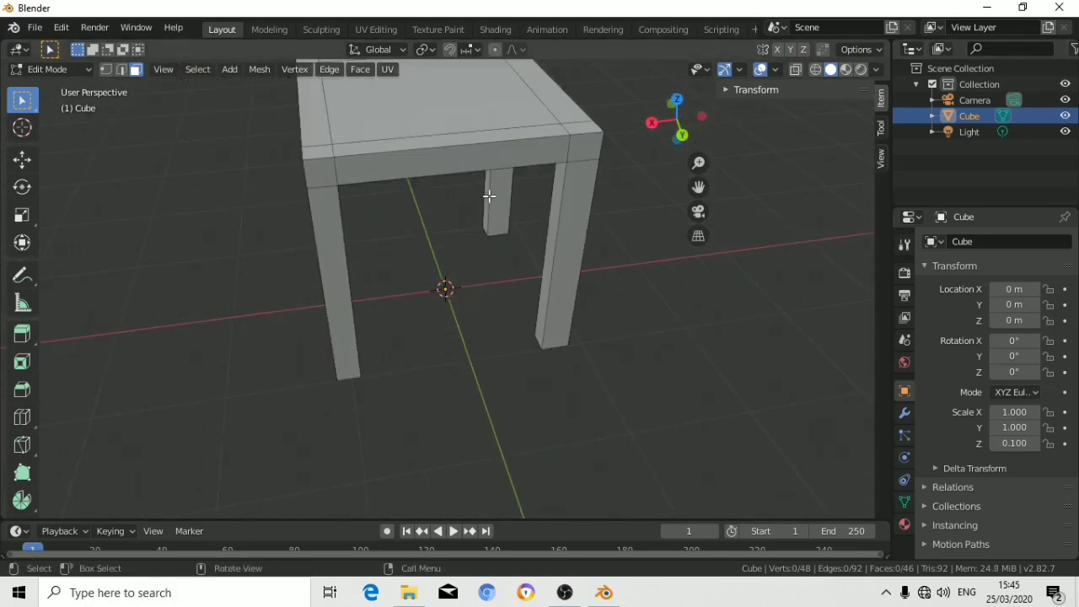
{"action": "scroll", "coordinate": [489, 193], "scroll_direction": "down", "scroll_amount": 2}
{"action": "left_click_drag", "start_coordinate": [677, 118], "coordinate": [463, 126]}
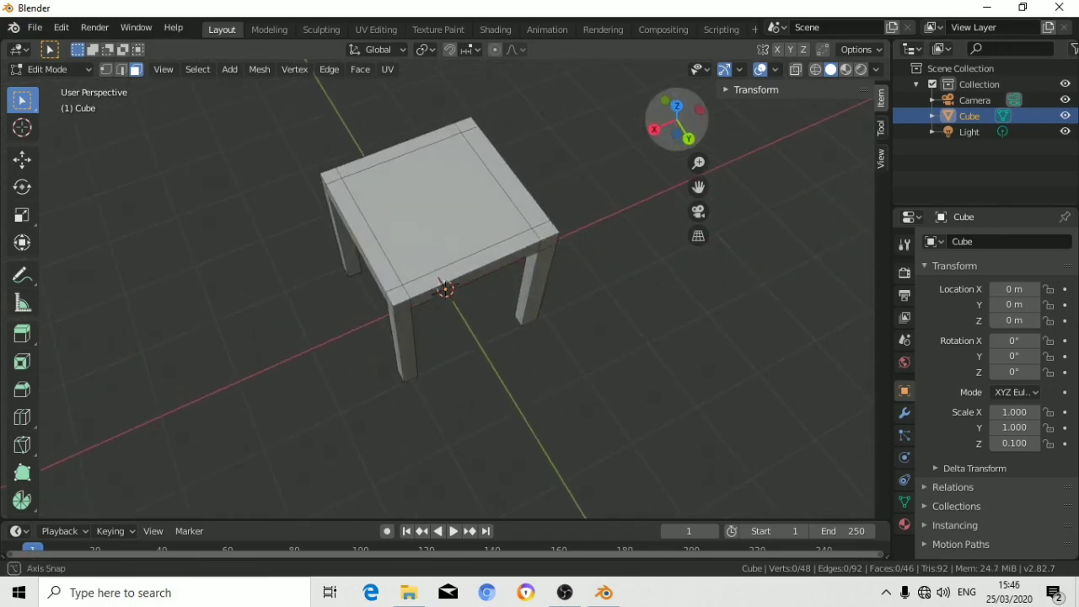
Select the run of rim faces along one edge of the table top.
{"action": "left_click", "coordinate": [466, 123]}
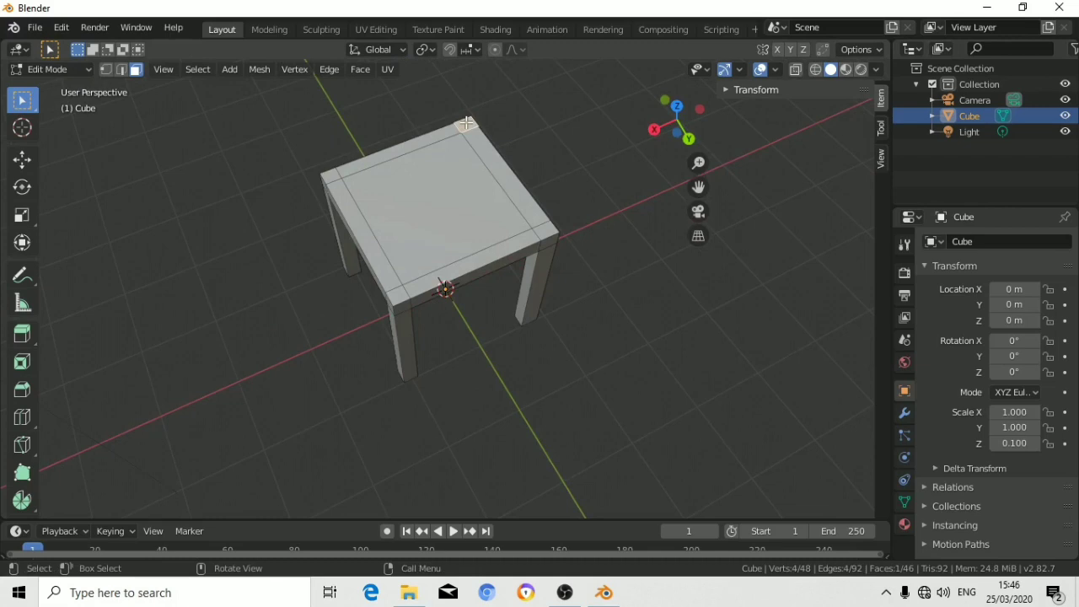
{"action": "key", "text": "ctrl"}
{"action": "left_click", "coordinate": [544, 231], "text": "ctrl"}
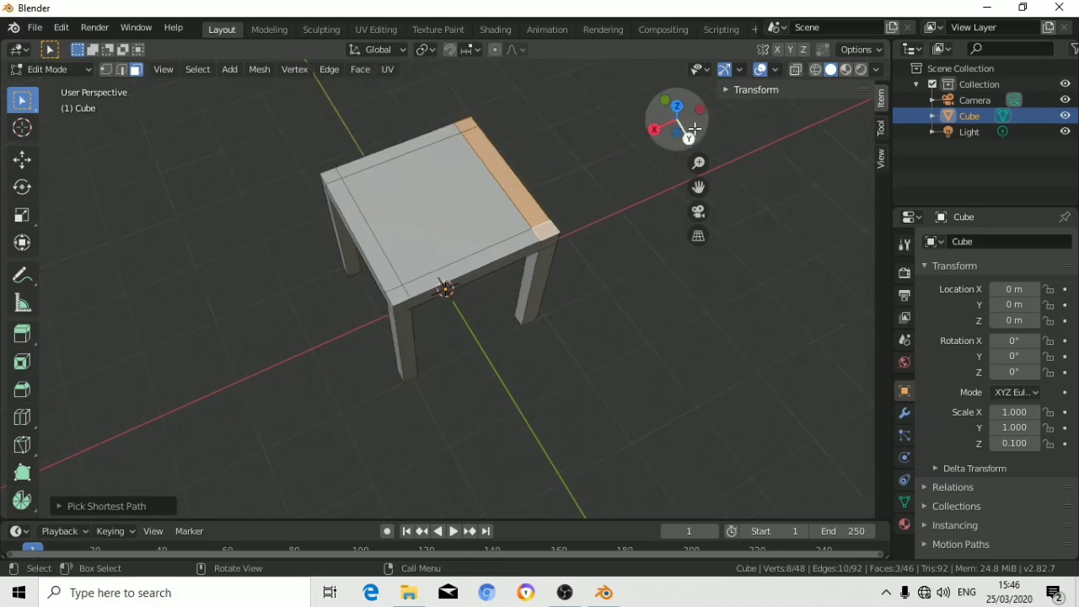
{"action": "mouse_move", "coordinate": [695, 128]}
{"action": "left_mouse_down"}
{"action": "mouse_move", "coordinate": [649, 114]}
{"action": "mouse_move", "coordinate": [670, 158]}
{"action": "left_mouse_up"}
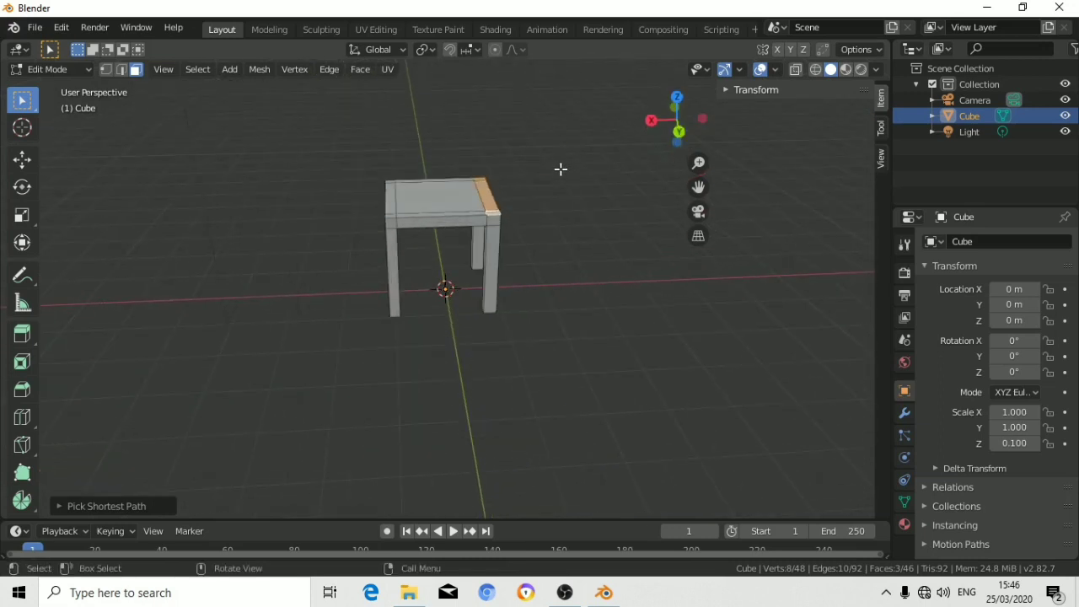
Extrude those faces upward into a chair back, leaning its top backward.
{"action": "key", "text": "e"}
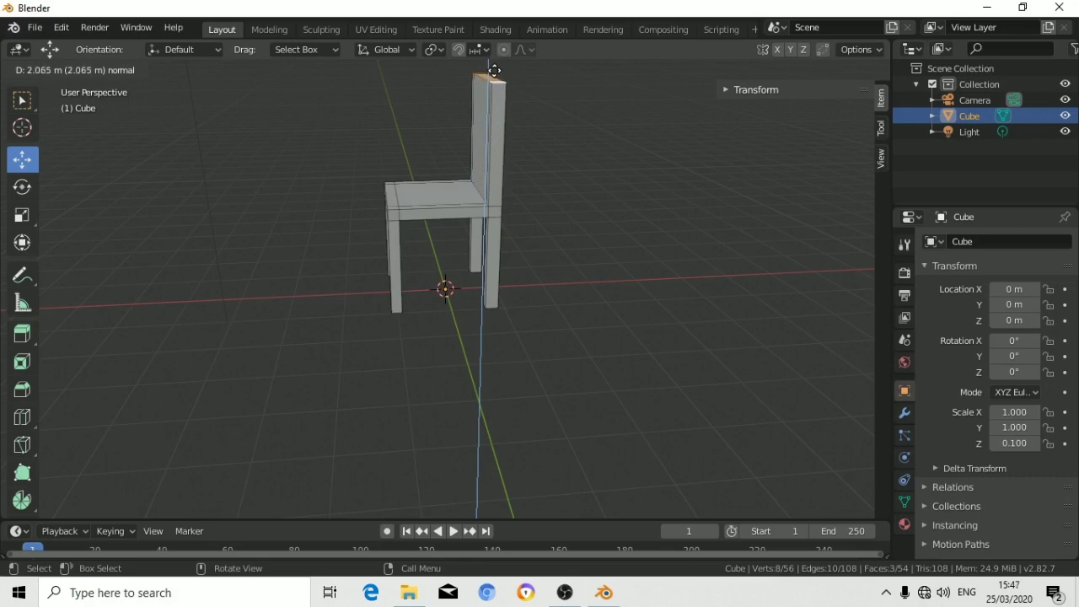
{"action": "left_click", "coordinate": [494, 71]}
{"action": "left_click_drag", "start_coordinate": [433, 77], "coordinate": [441, 77]}
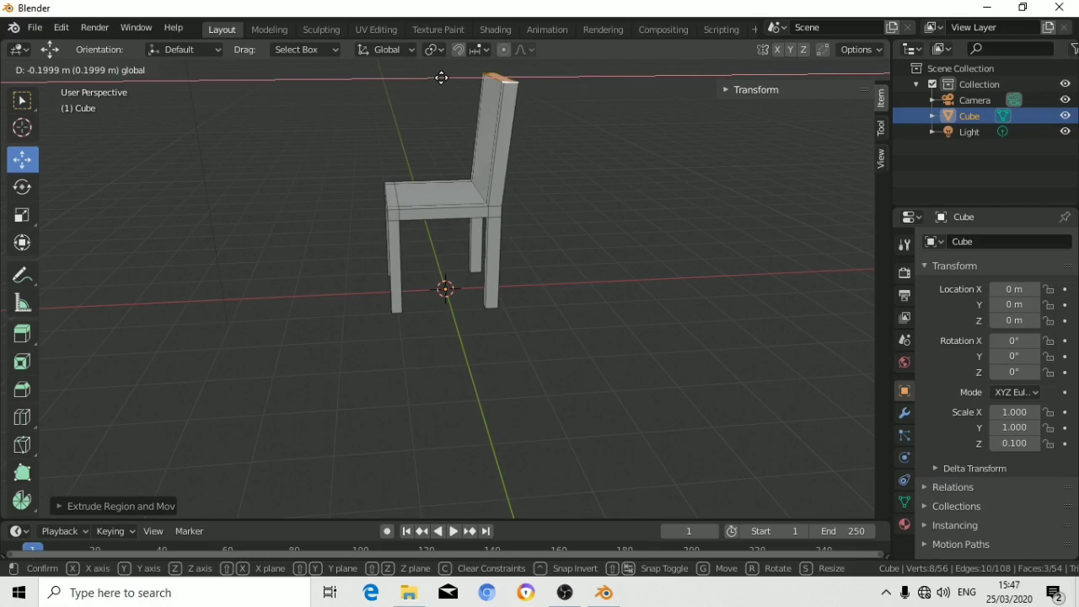
{"action": "left_click_drag", "start_coordinate": [441, 78], "coordinate": [443, 78]}
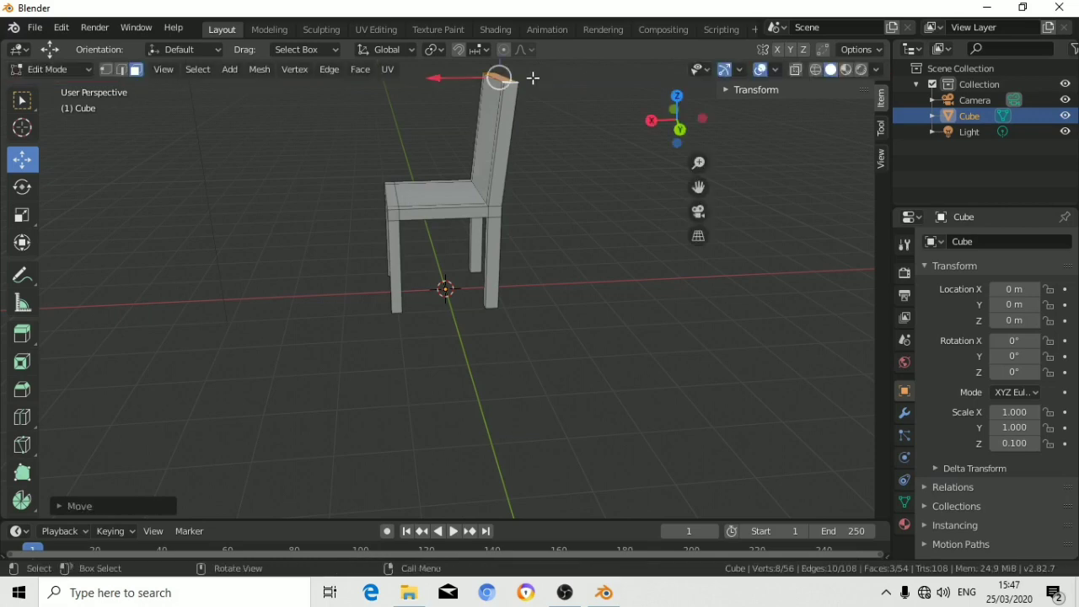
Extrude the backrest top further upward to make the back taller.
{"action": "key", "text": "e"}
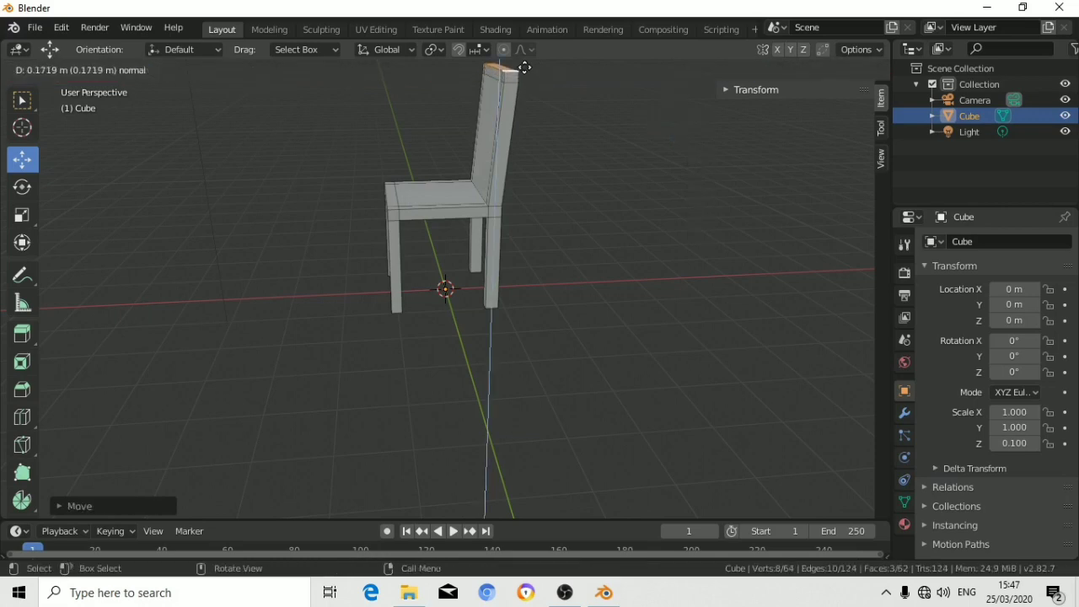
{"action": "left_click", "coordinate": [524, 68]}
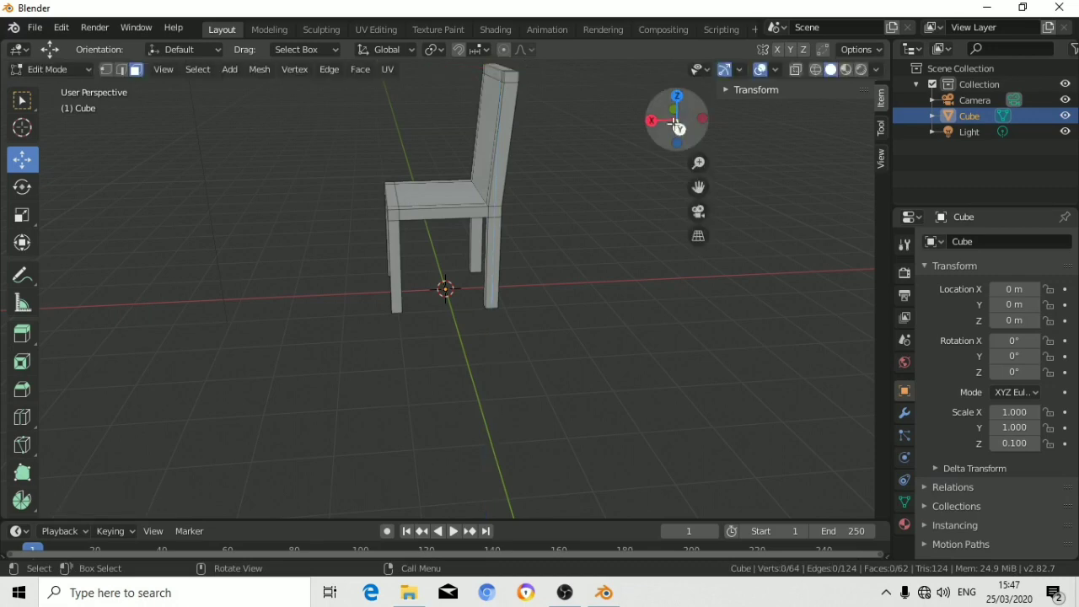
{"action": "left_click_drag", "start_coordinate": [676, 120], "coordinate": [526, 195]}
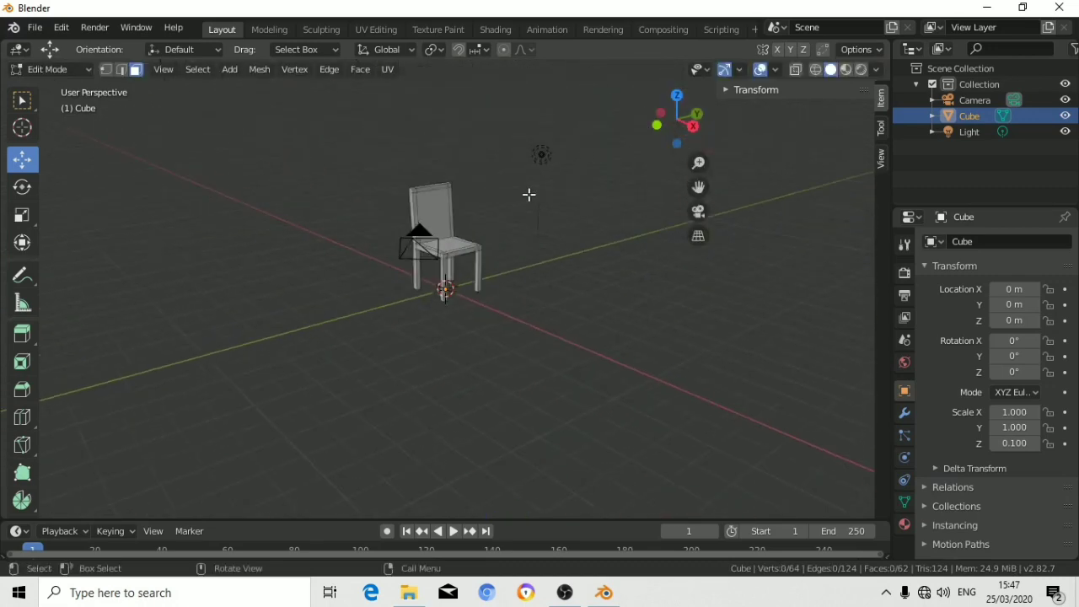
{"action": "scroll", "coordinate": [526, 195], "scroll_direction": "up", "scroll_amount": 3}
{"action": "scroll", "coordinate": [556, 189], "scroll_direction": "down", "scroll_amount": 1}
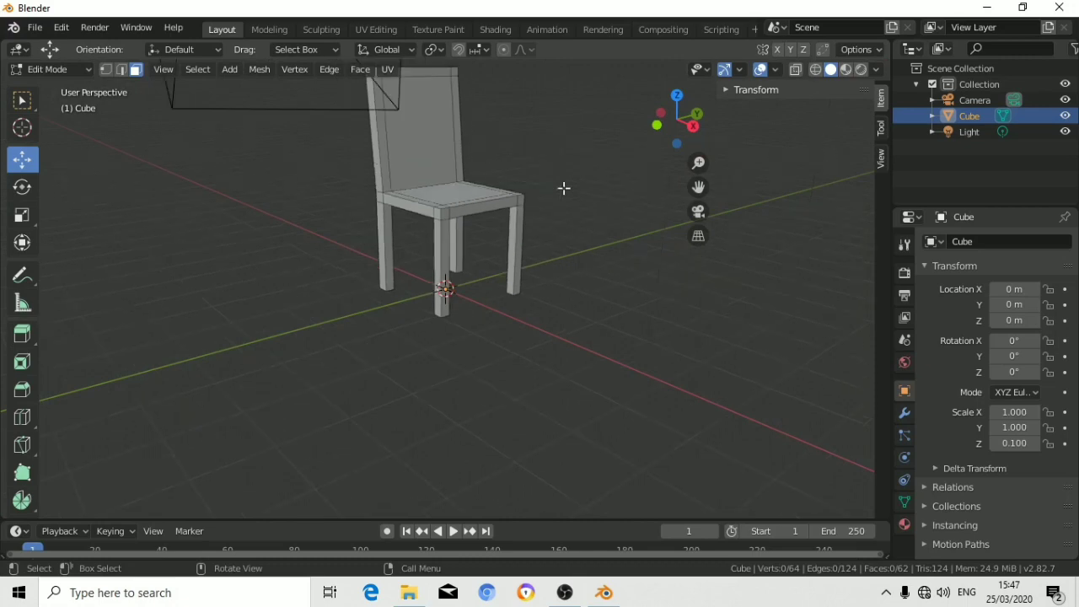
{"action": "mouse_move", "coordinate": [693, 127]}
{"action": "left_mouse_down"}
{"action": "mouse_move", "coordinate": [666, 125]}
{"action": "mouse_move", "coordinate": [862, 126]}
{"action": "left_mouse_up"}
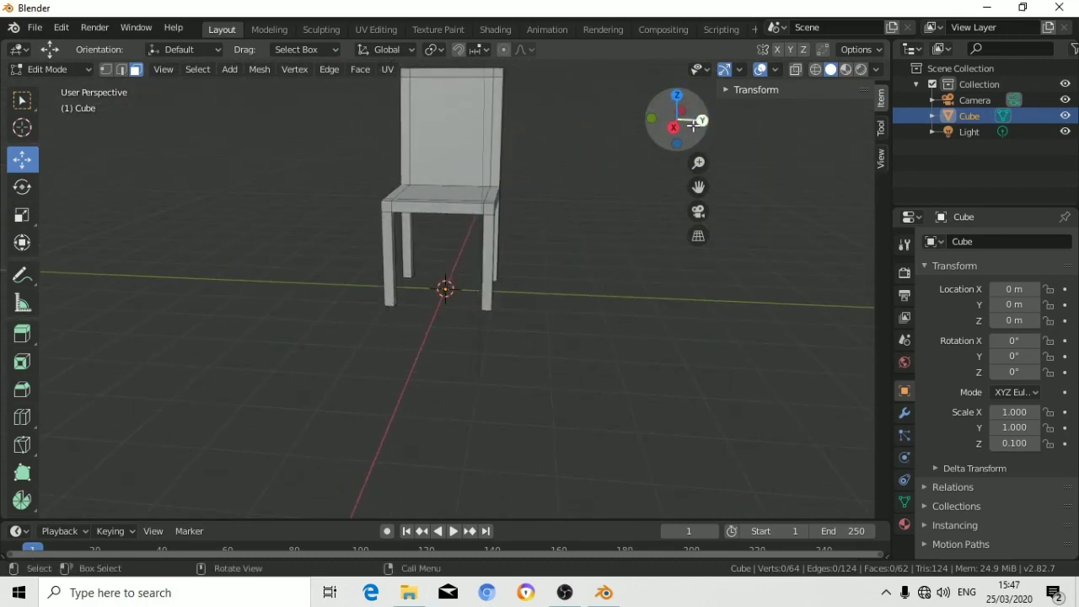
{"action": "mouse_move", "coordinate": [676, 115]}
{"action": "left_mouse_down"}
{"action": "mouse_move", "coordinate": [709, 127]}
{"action": "mouse_move", "coordinate": [599, 109]}
{"action": "mouse_move", "coordinate": [768, 169]}
{"action": "mouse_move", "coordinate": [558, 108]}
{"action": "mouse_move", "coordinate": [629, 151]}
{"action": "mouse_move", "coordinate": [468, 128]}
{"action": "mouse_move", "coordinate": [653, 118]}
{"action": "left_mouse_up"}
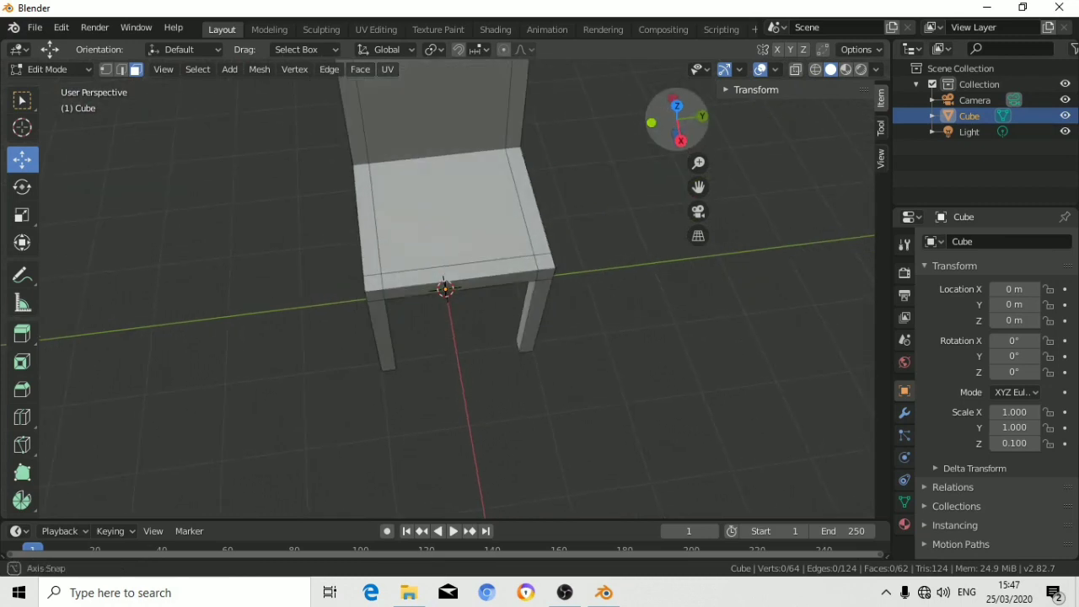
{"action": "scroll", "coordinate": [429, 156], "scroll_direction": "up", "scroll_amount": 3}
{"action": "scroll", "coordinate": [432, 158], "scroll_direction": "down", "scroll_amount": 1}
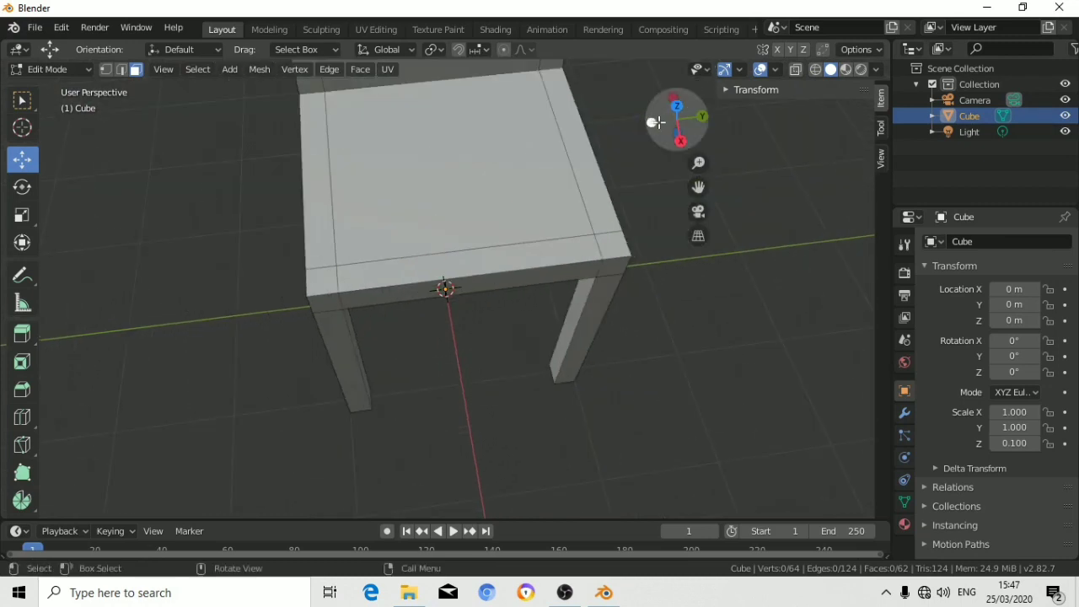
{"action": "left_click_drag", "start_coordinate": [662, 118], "coordinate": [675, 123]}
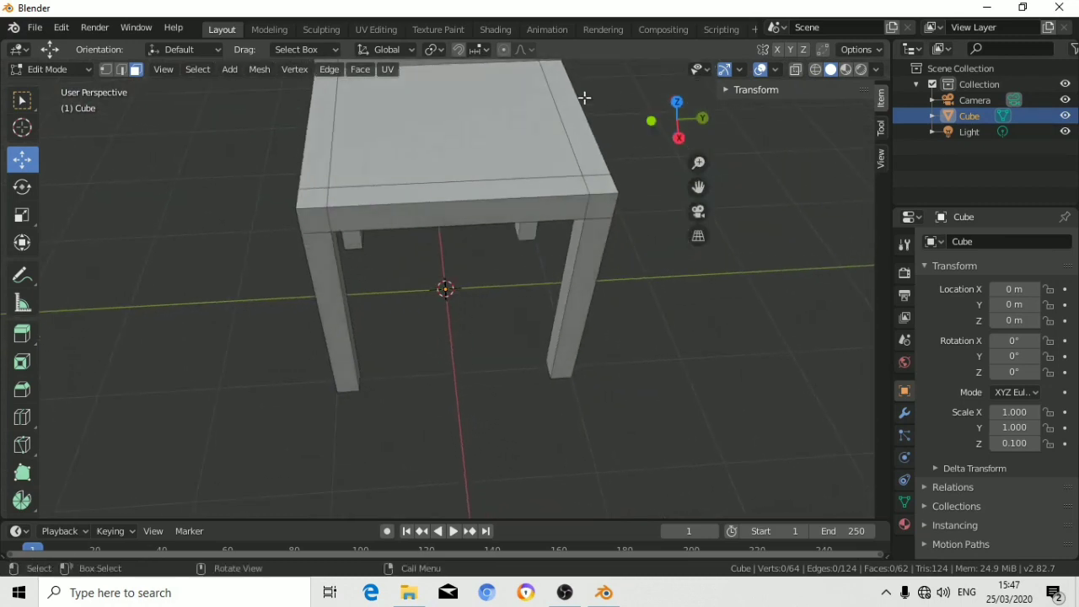
{"action": "left_click_drag", "start_coordinate": [698, 187], "coordinate": [698, 405]}
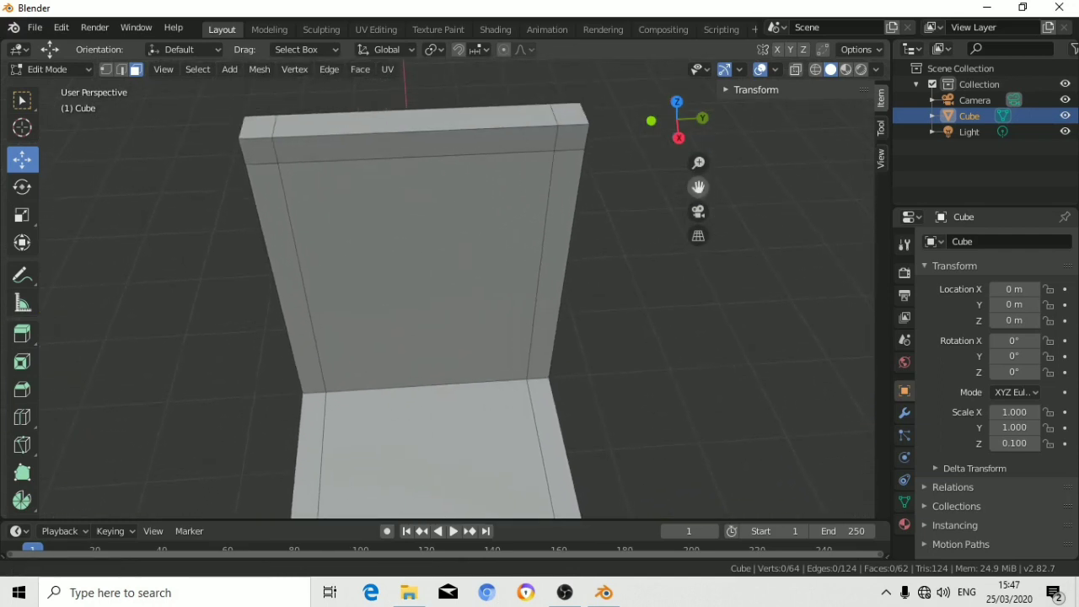
{"action": "left_click_drag", "start_coordinate": [691, 112], "coordinate": [700, 88]}
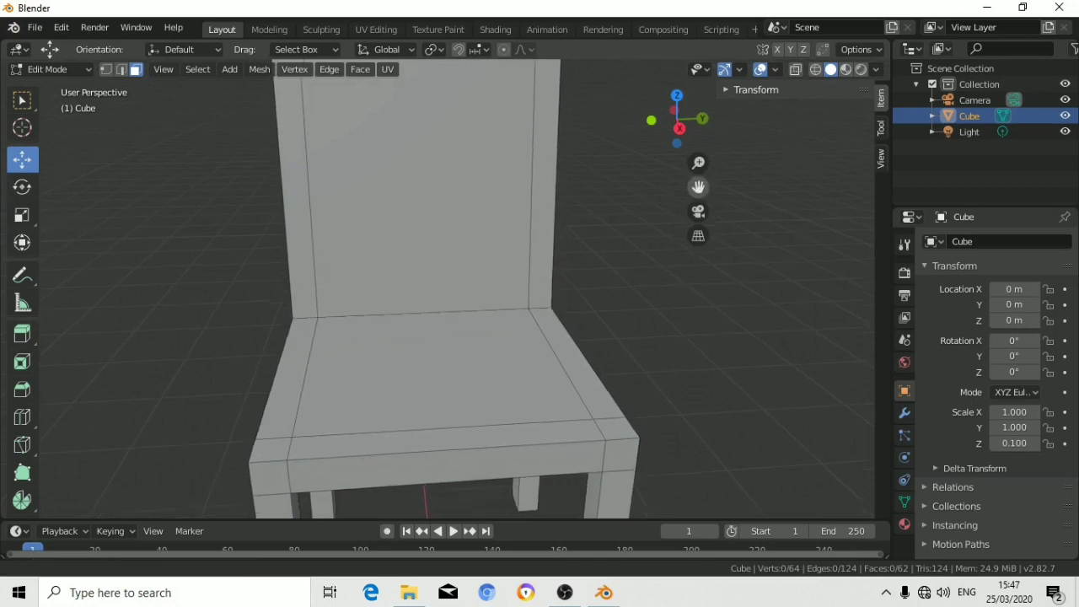
{"action": "left_click_drag", "start_coordinate": [699, 186], "coordinate": [699, 253]}
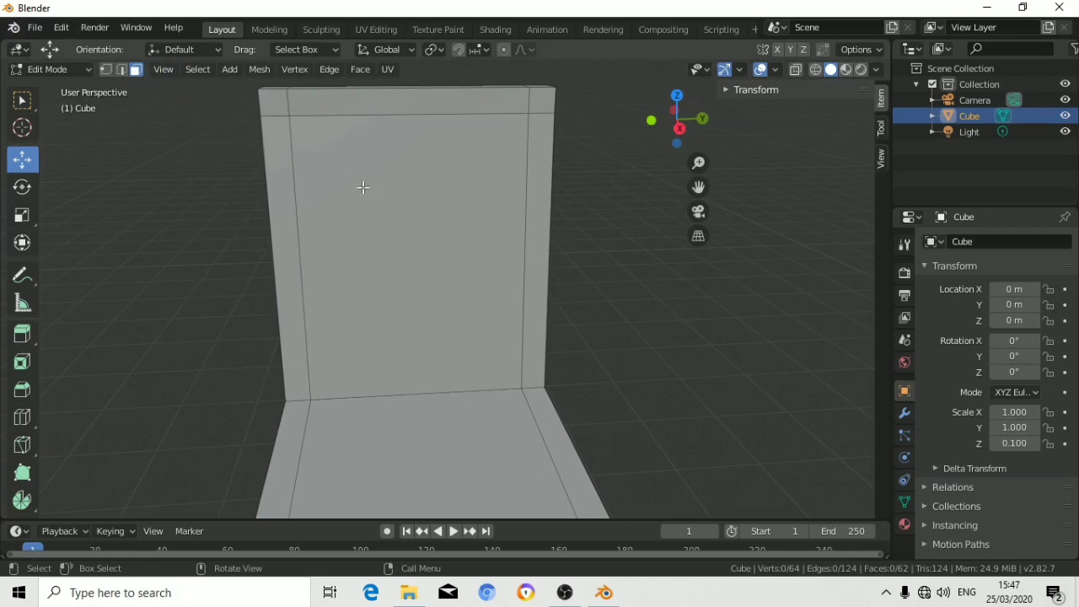
Add a horizontal edge loop across the backrest, slid up near its top.
{"action": "key", "text": "ctrl"}
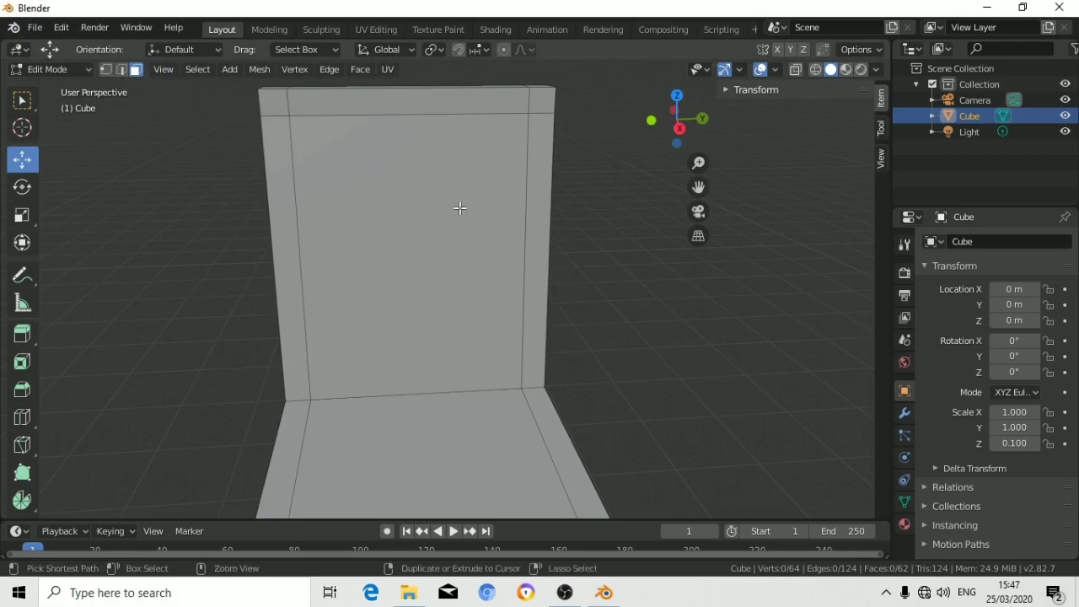
{"action": "key", "text": "ctrl+r"}
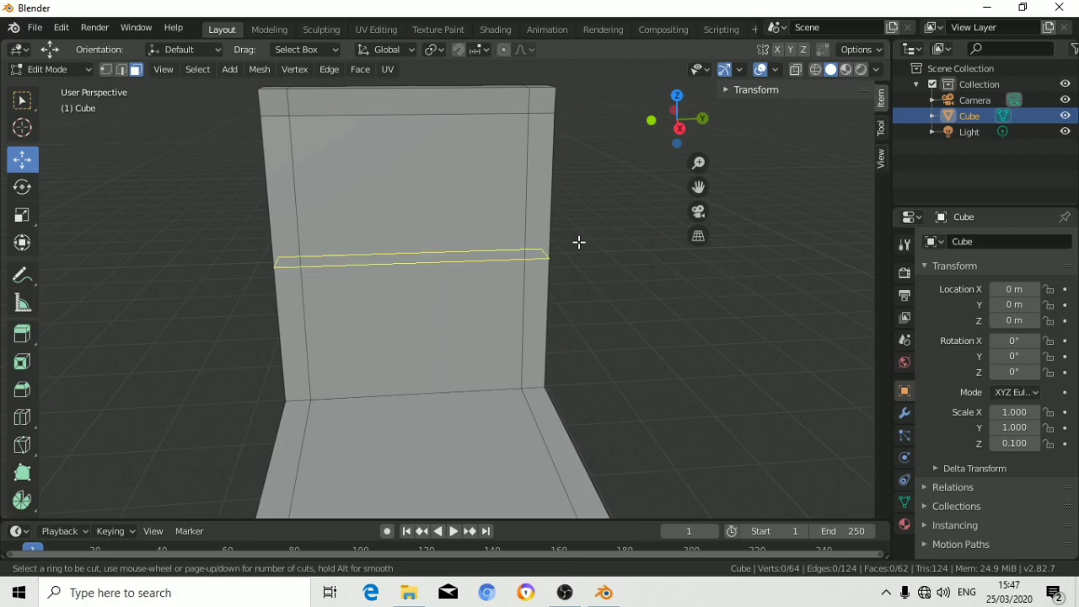
{"action": "left_click", "coordinate": [579, 242]}
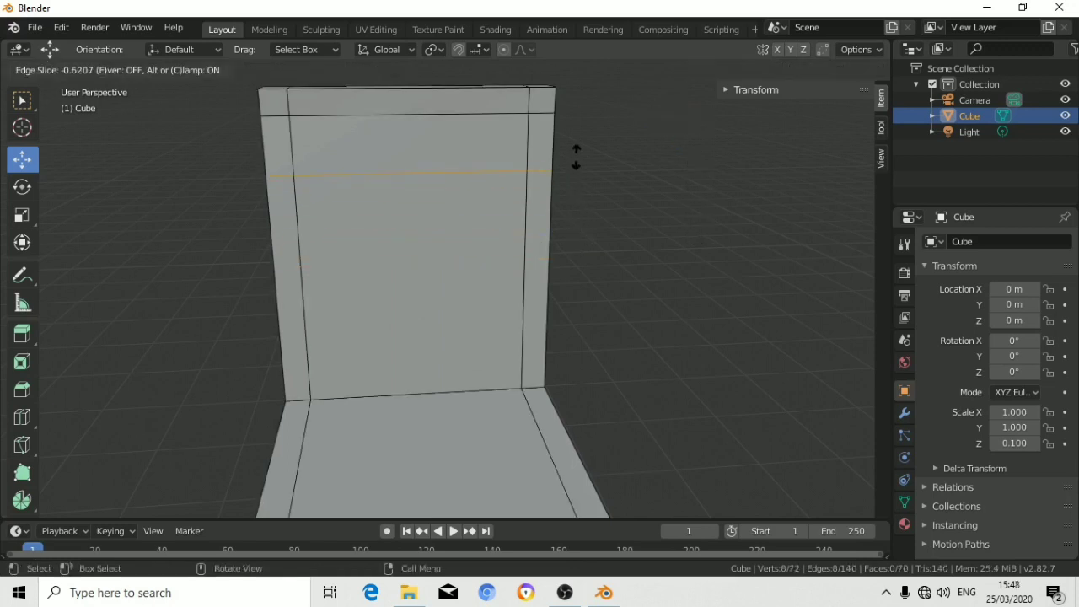
{"action": "left_click", "coordinate": [570, 110]}
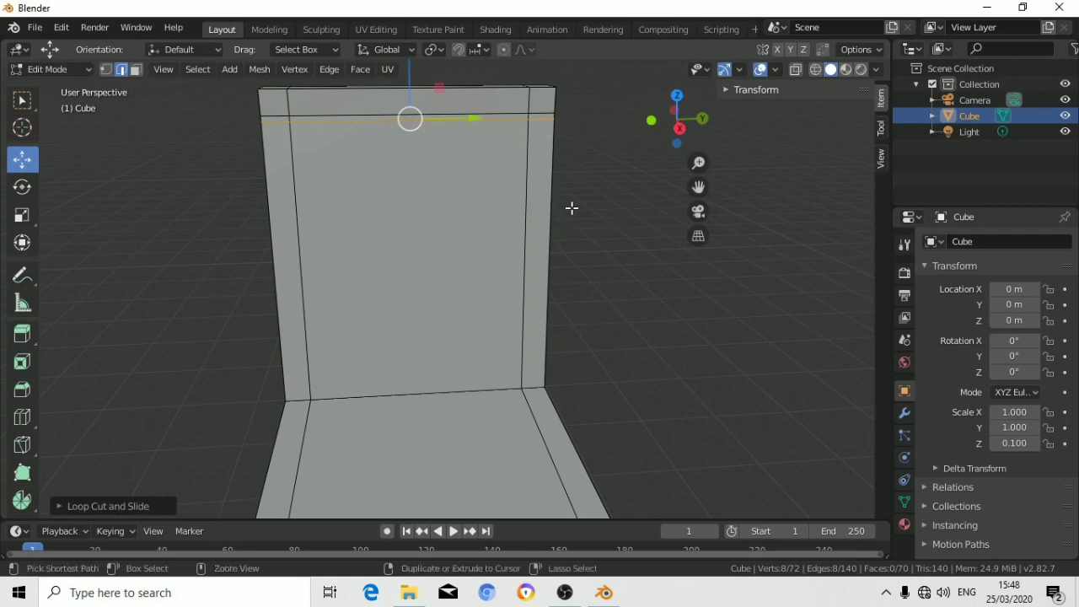
Add two more backrest loops slid down near the seat, then clear the selection.
{"action": "key", "text": "ctrl+r"}
{"action": "left_click", "coordinate": [582, 262]}
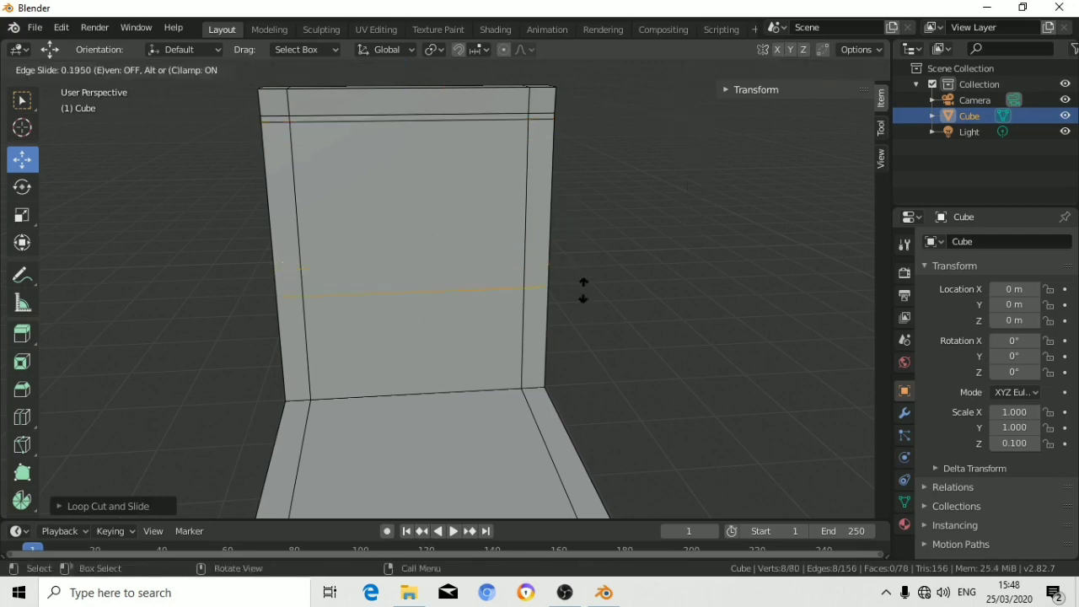
{"action": "left_click", "coordinate": [581, 387]}
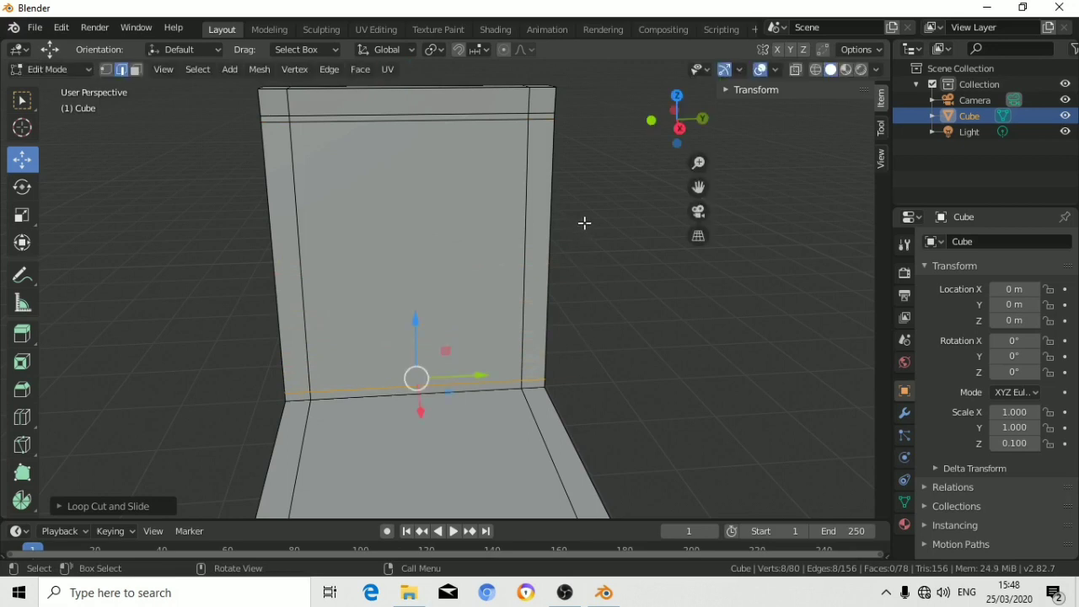
{"action": "left_click", "coordinate": [625, 229]}
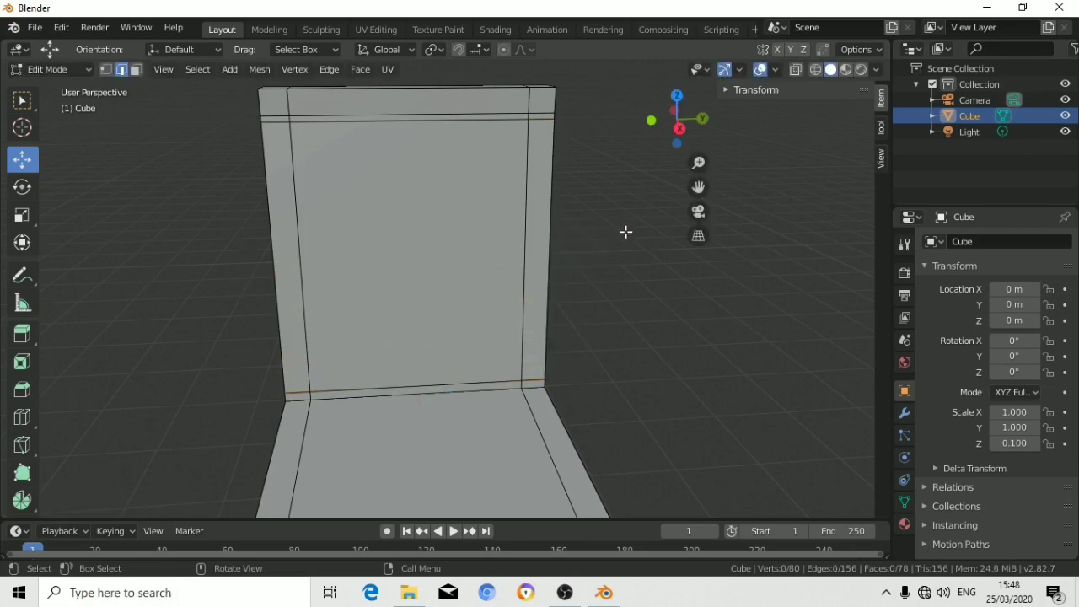
{"action": "key", "text": "ctrl+r"}
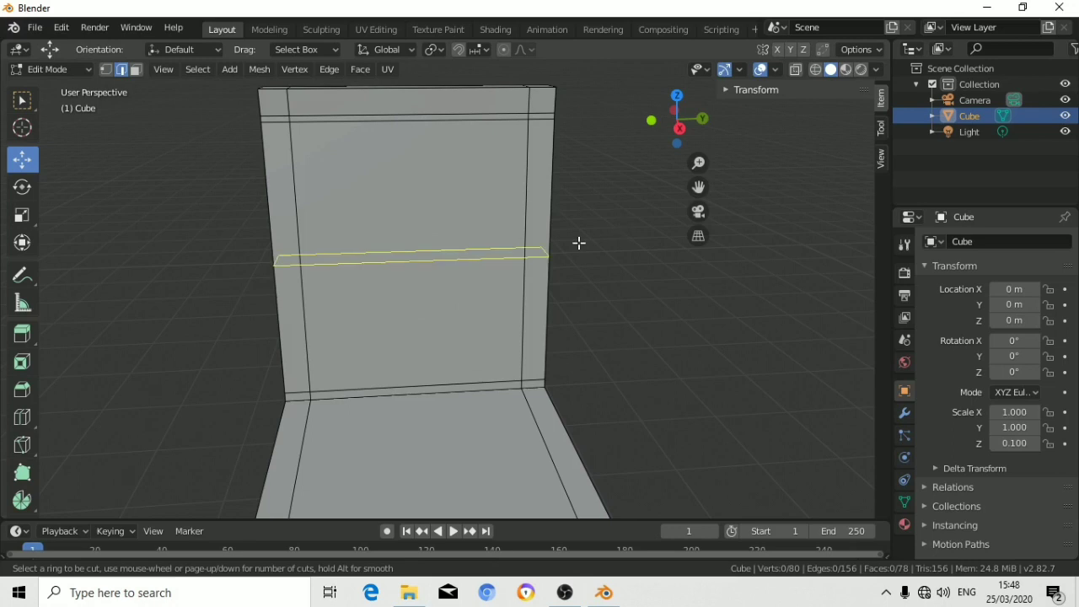
{"action": "left_click", "coordinate": [579, 243]}
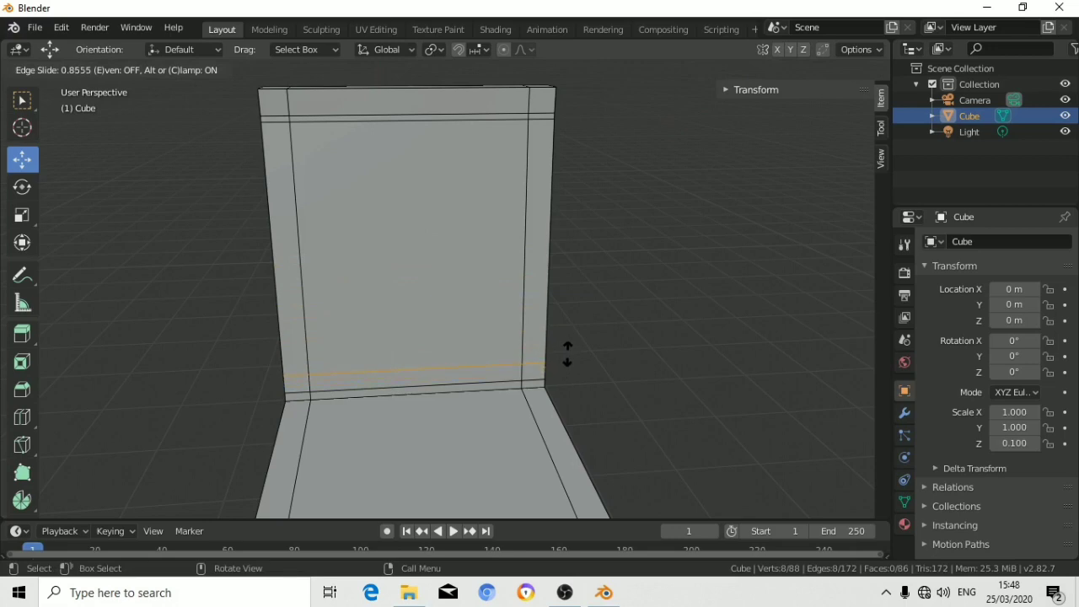
{"action": "left_click", "coordinate": [568, 354]}
{"action": "left_click", "coordinate": [597, 286]}
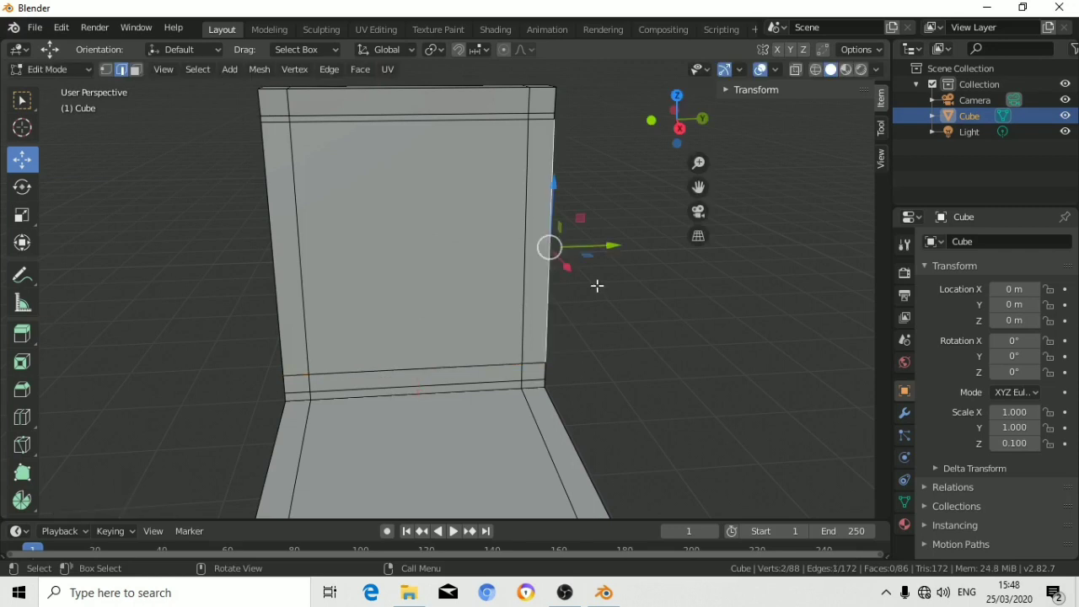
{"action": "left_click", "coordinate": [650, 321]}
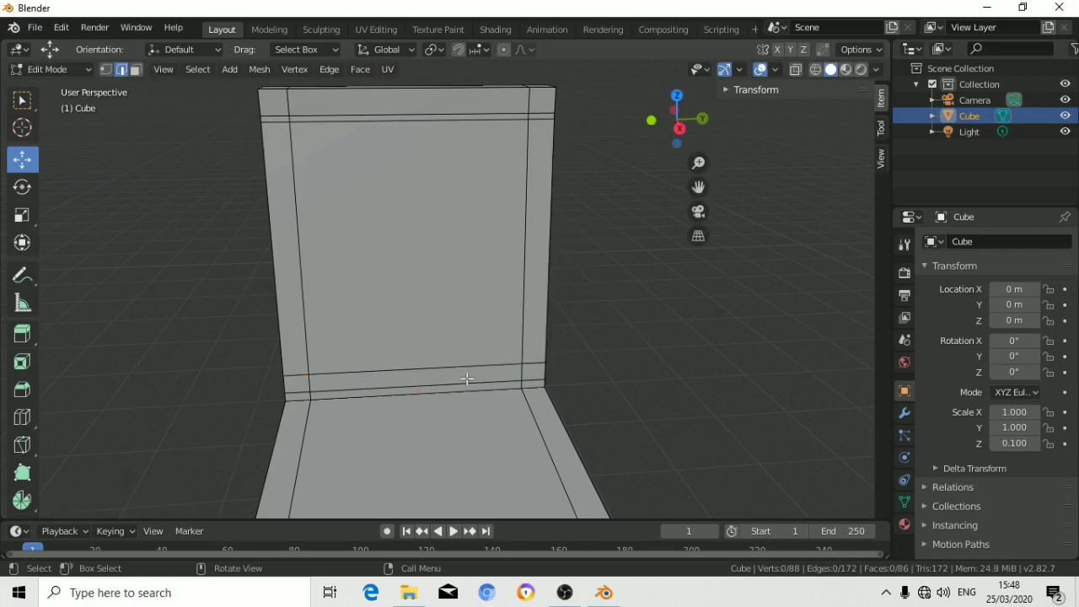
Orbit around the chair, briefly checking it in wireframe before returning to solid.
{"action": "left_click_drag", "start_coordinate": [677, 120], "coordinate": [548, 126]}
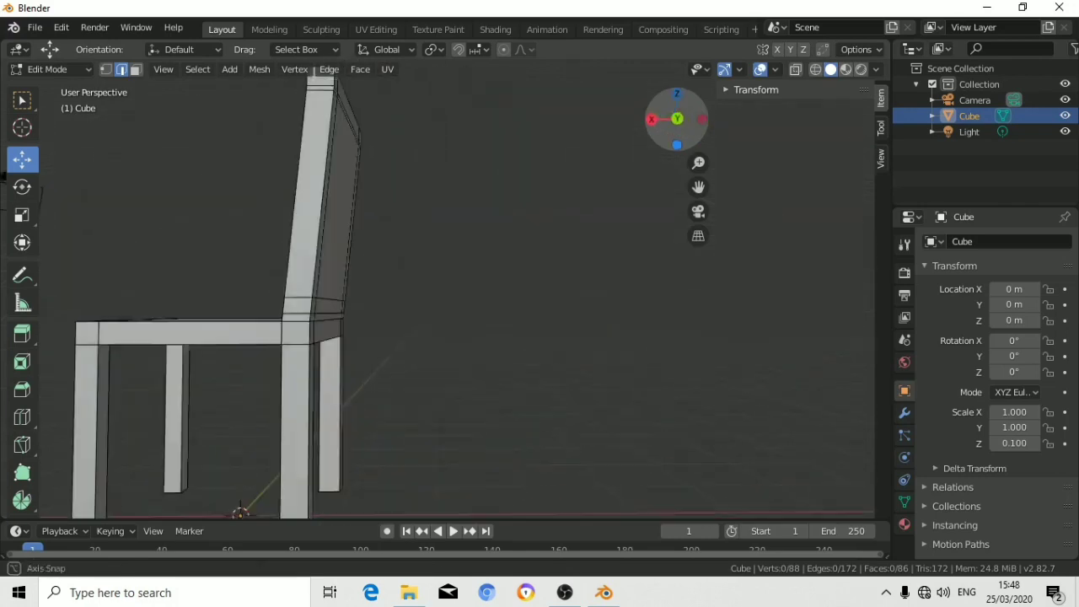
{"action": "left_click_drag", "start_coordinate": [677, 120], "coordinate": [680, 120]}
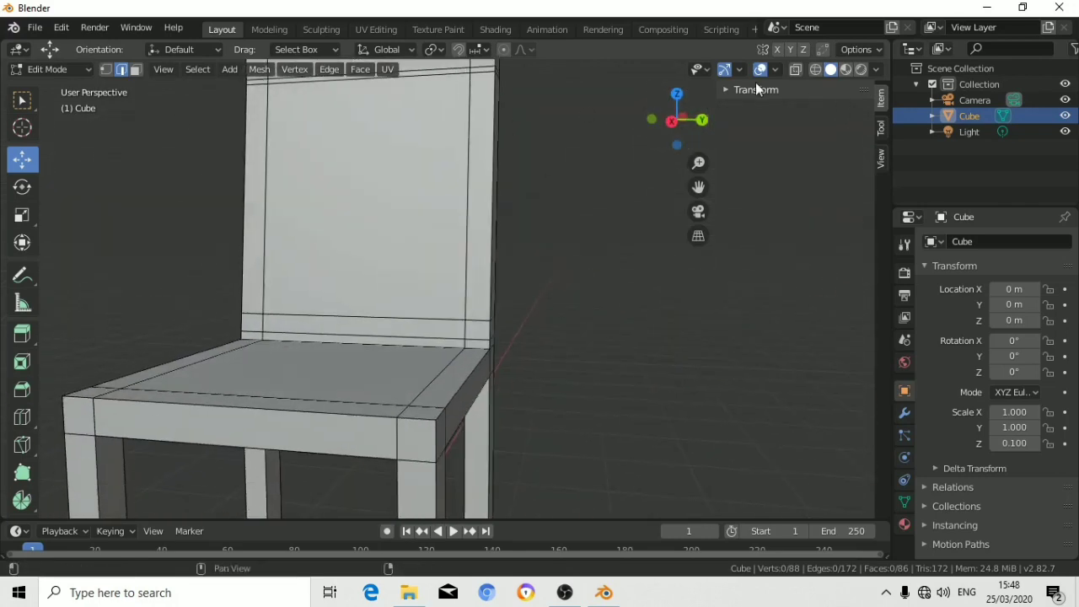
{"action": "left_click", "coordinate": [816, 70]}
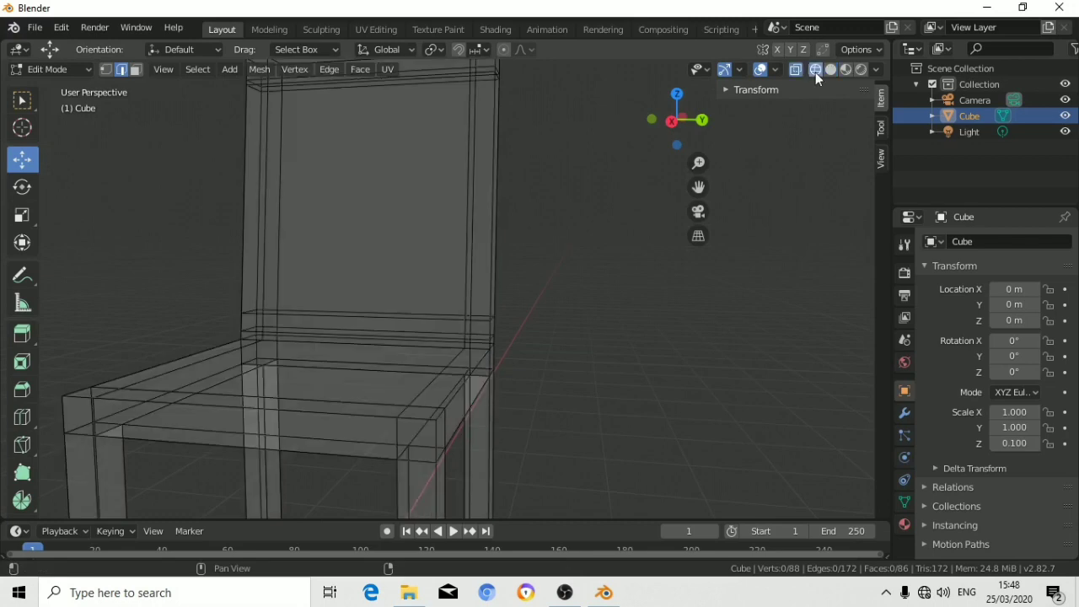
{"action": "left_click", "coordinate": [830, 70]}
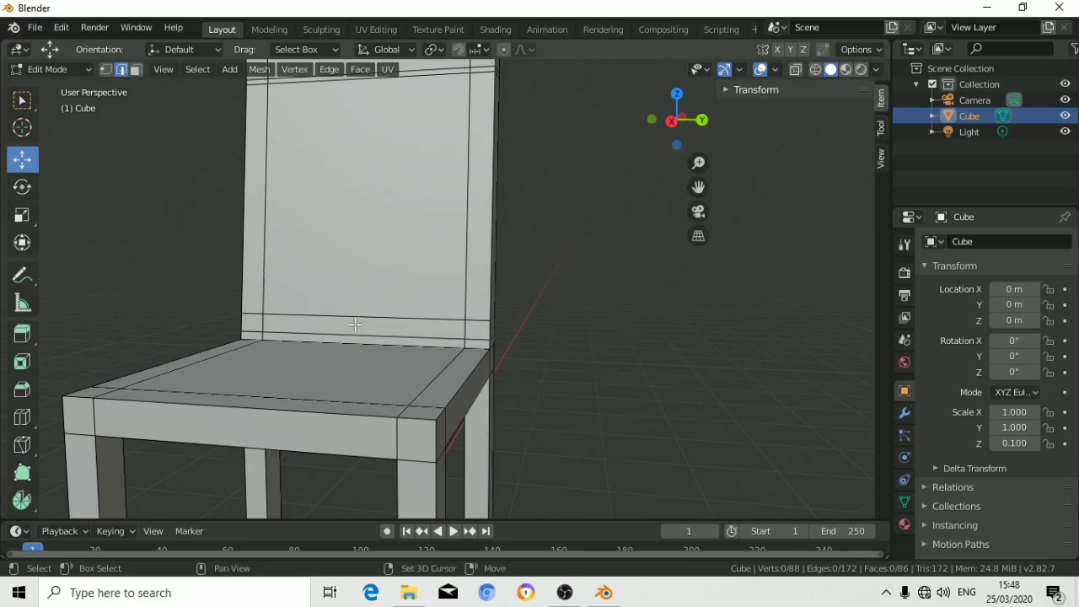
In Face Select mode, select the two facing strips at the base of the backrest.
{"action": "left_click", "coordinate": [136, 70]}
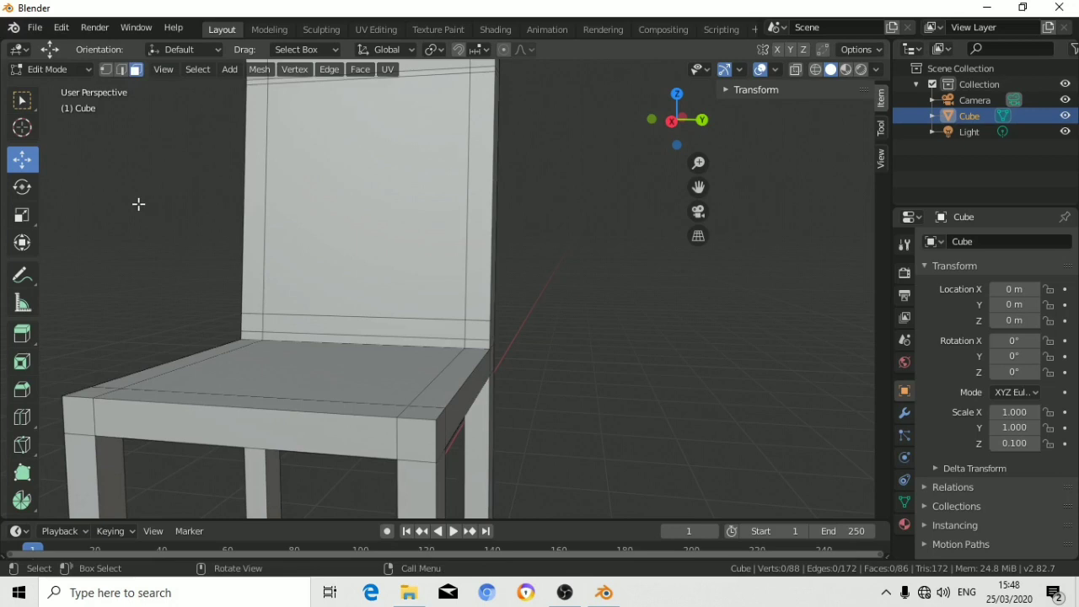
{"action": "left_click", "coordinate": [360, 326], "text": "shift"}
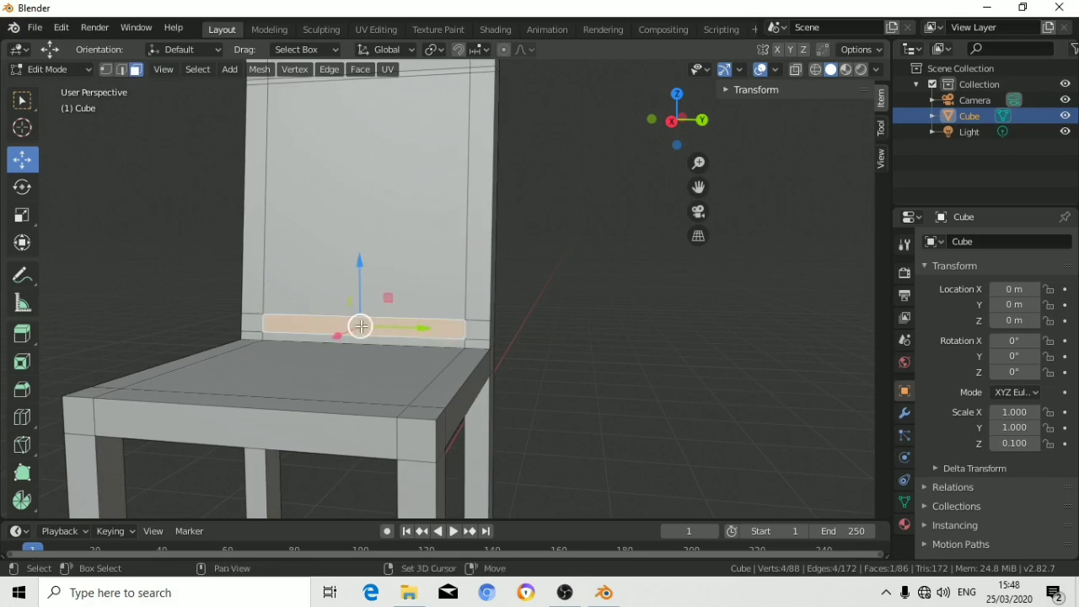
{"action": "left_click_drag", "start_coordinate": [677, 118], "coordinate": [598, 157]}
{"action": "scroll", "coordinate": [598, 157], "scroll_direction": "up", "scroll_amount": 3}
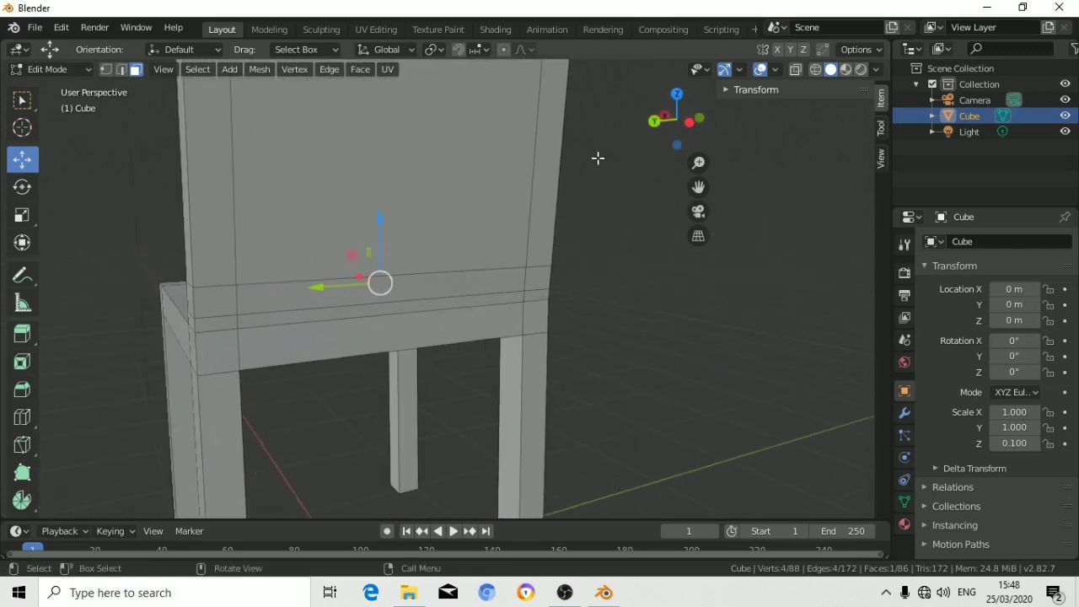
{"action": "left_click", "coordinate": [428, 282], "text": "shift"}
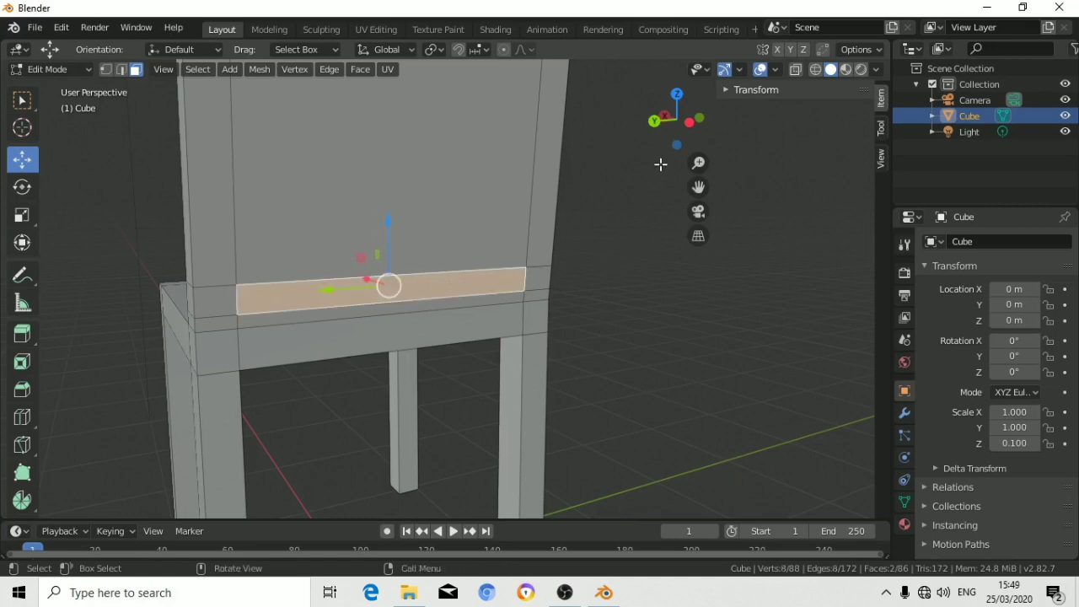
{"action": "left_click_drag", "start_coordinate": [671, 135], "coordinate": [495, 262]}
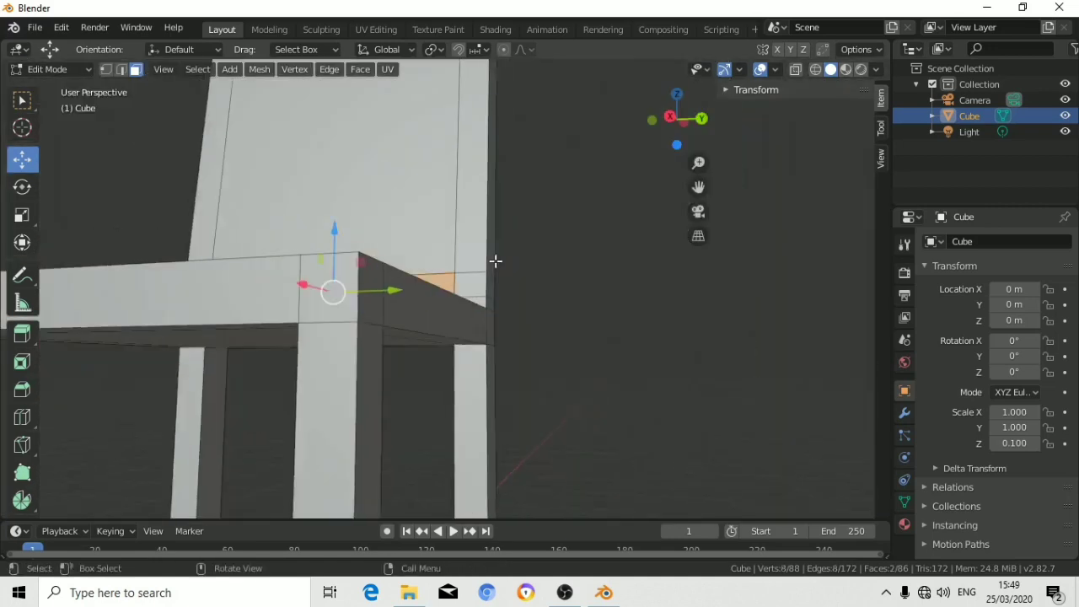
{"action": "middle_click_drag", "start_coordinate": [540, 337], "coordinate": [590, 338]}
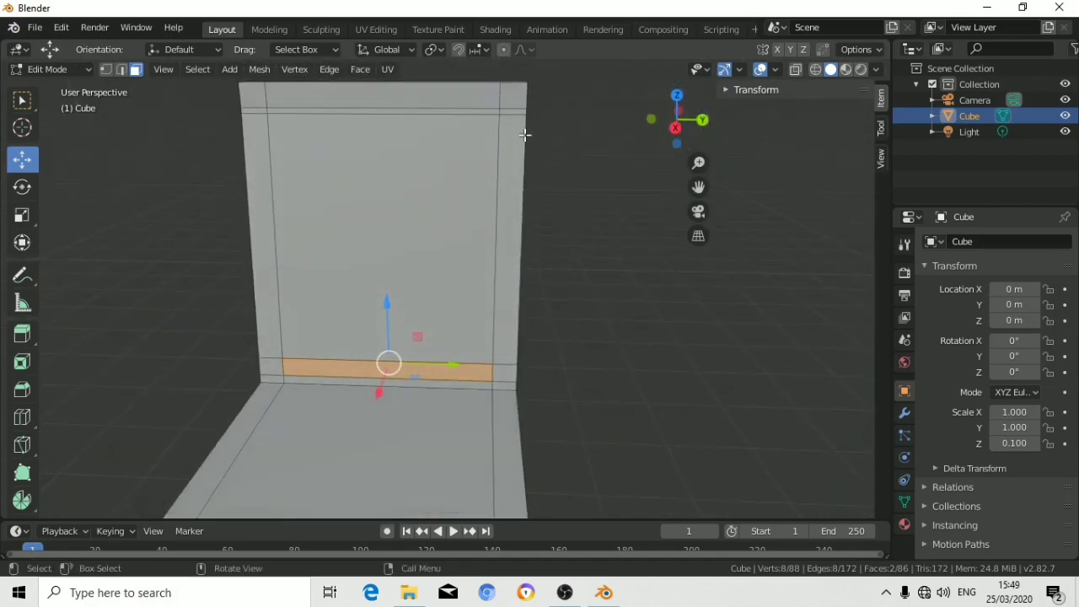
Bridge the selected edge loops with Edge > Bridge Edge Loops, then deselect.
{"action": "left_click", "coordinate": [336, 70]}
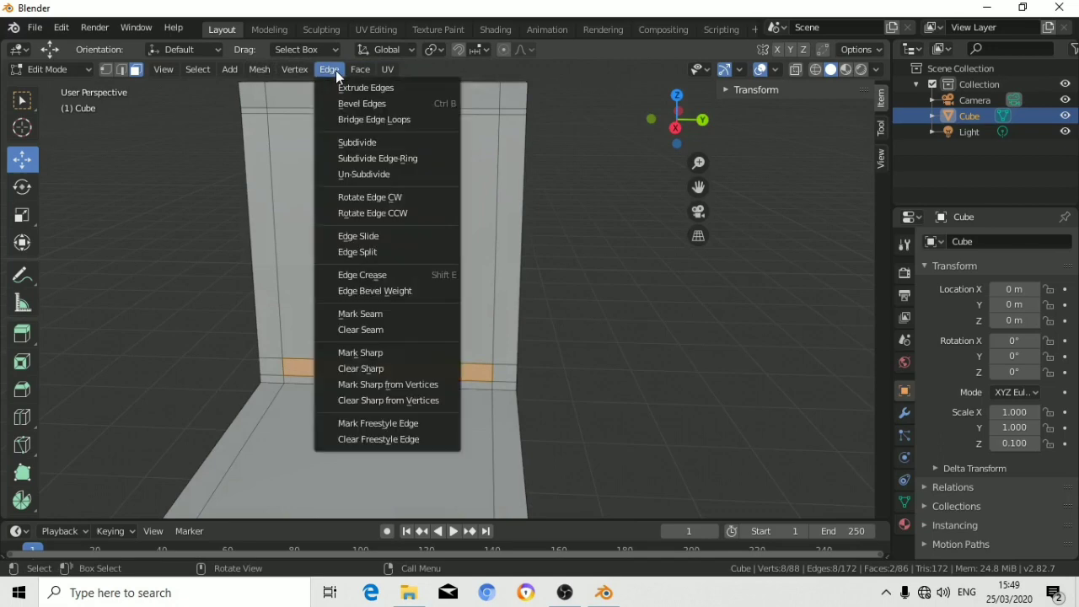
{"action": "left_click", "coordinate": [352, 120]}
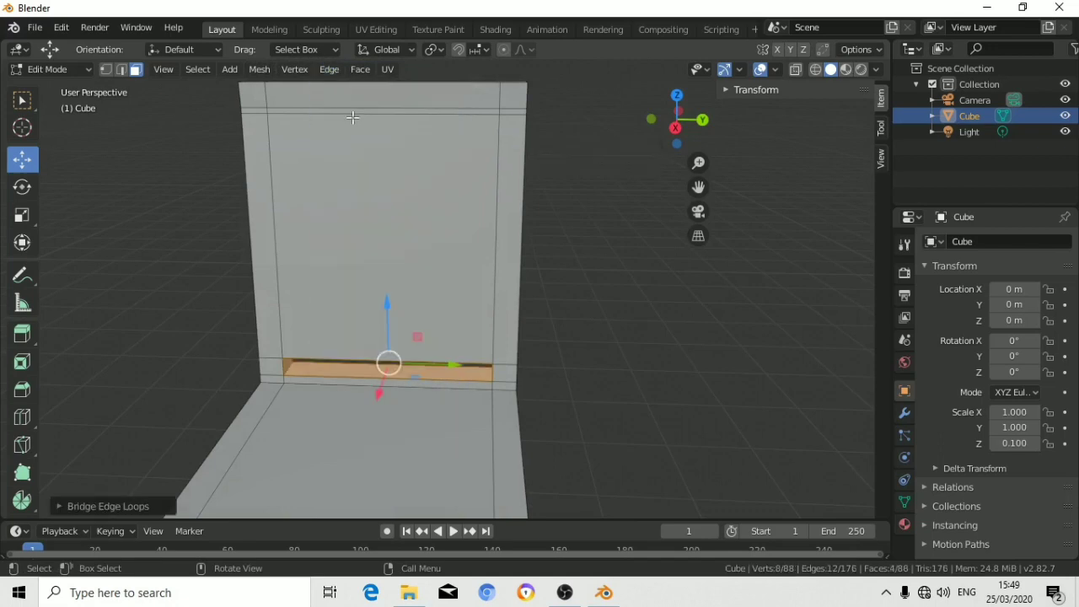
{"action": "left_click", "coordinate": [581, 302]}
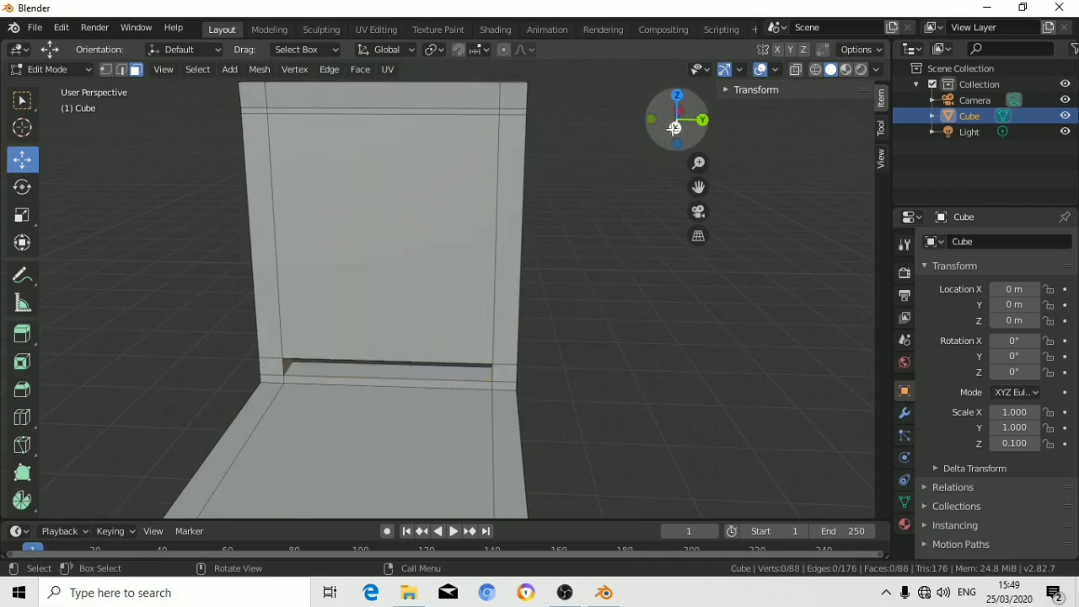
{"action": "mouse_move", "coordinate": [675, 125]}
{"action": "left_mouse_down"}
{"action": "mouse_move", "coordinate": [590, 128]}
{"action": "mouse_move", "coordinate": [648, 141]}
{"action": "left_mouse_up"}
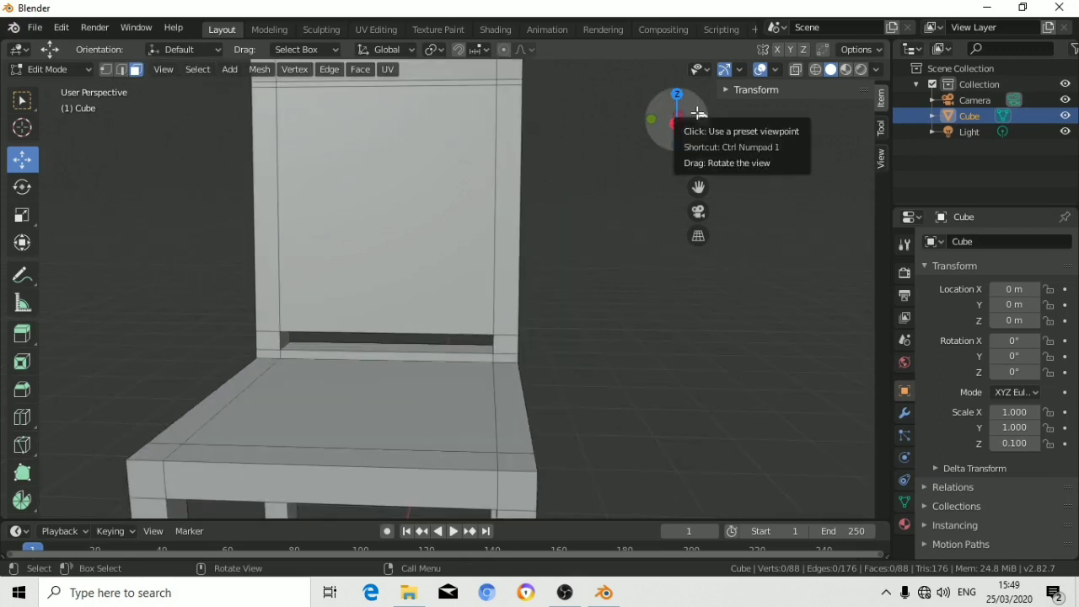
Loop-cut the chair back horizontally, sliding the new edge loop up near its top edge.
{"action": "left_click_drag", "start_coordinate": [698, 113], "coordinate": [699, 113]}
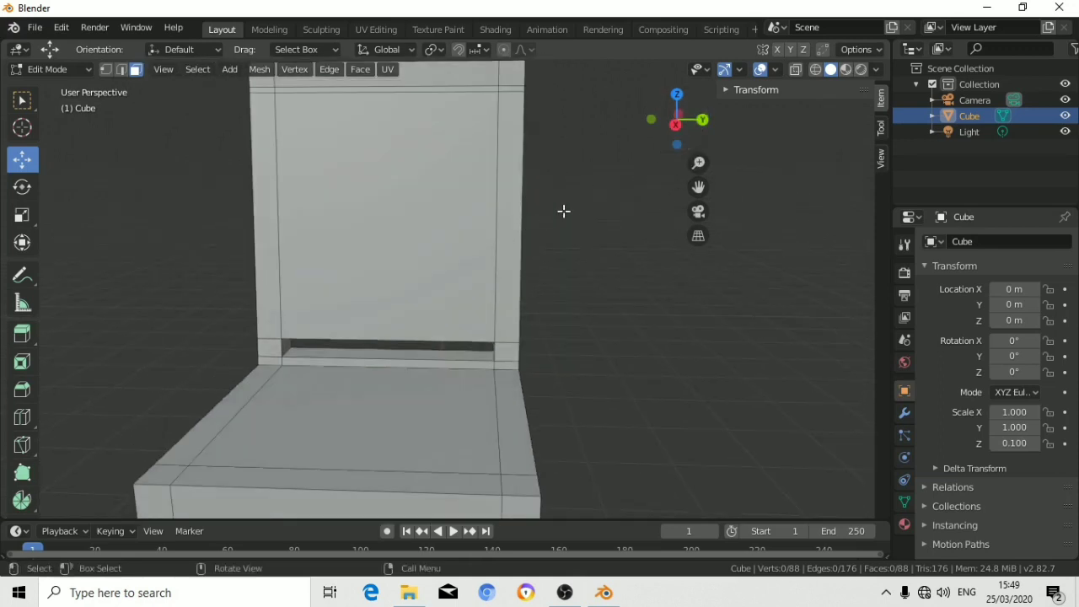
{"action": "key", "text": "ctrl"}
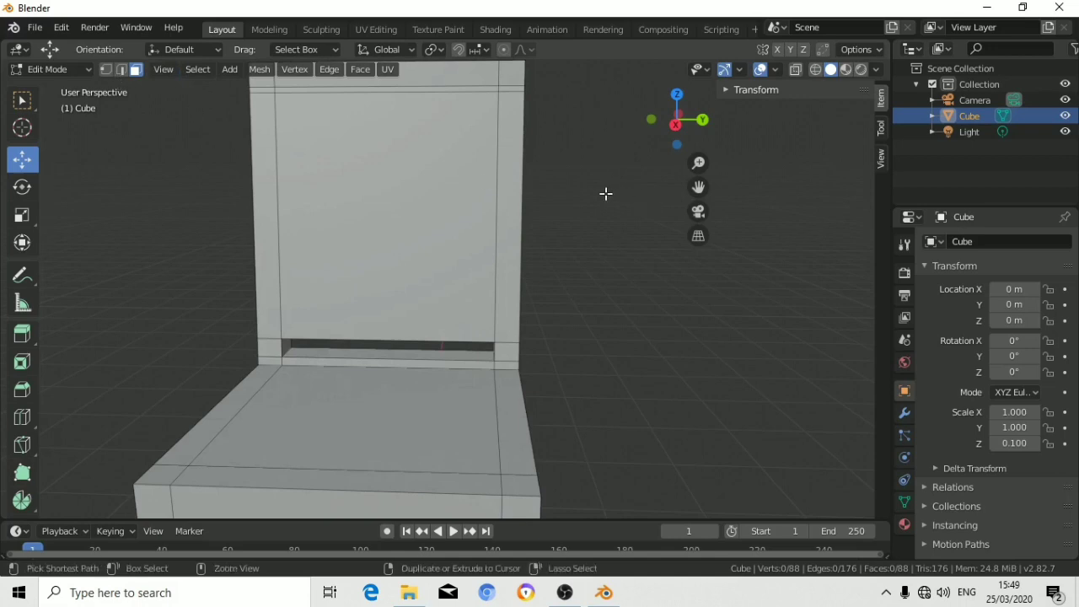
{"action": "key", "text": "ctrl+r"}
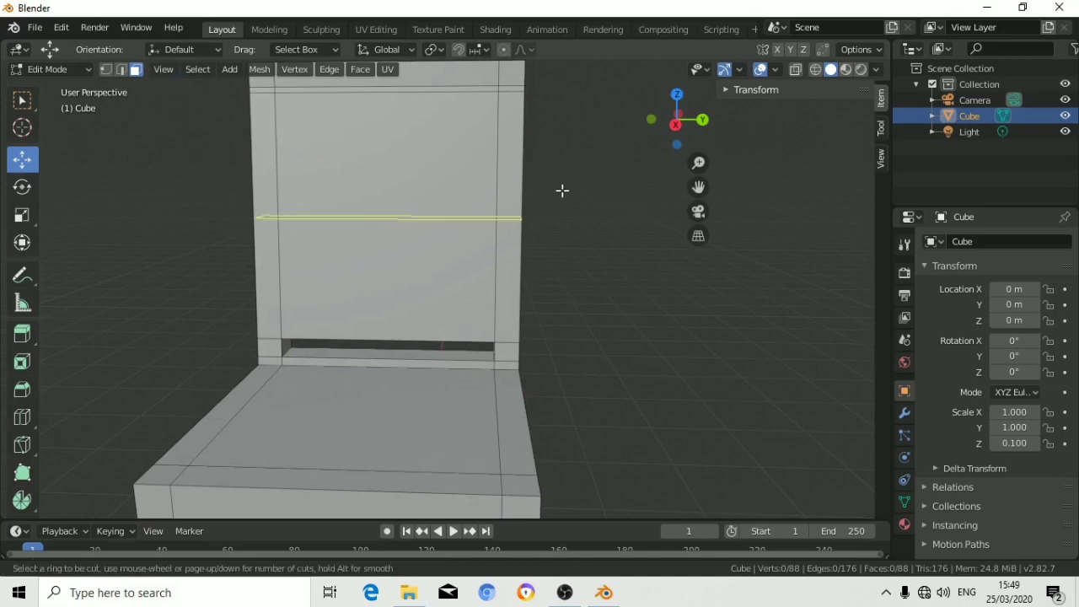
{"action": "left_click", "coordinate": [559, 186]}
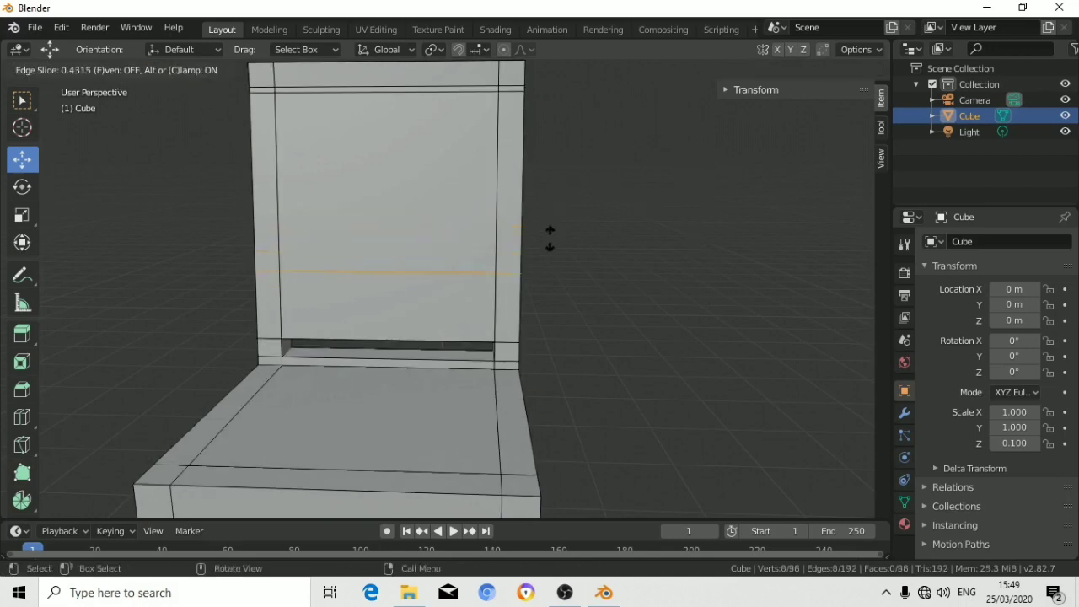
{"action": "left_click", "coordinate": [542, 299]}
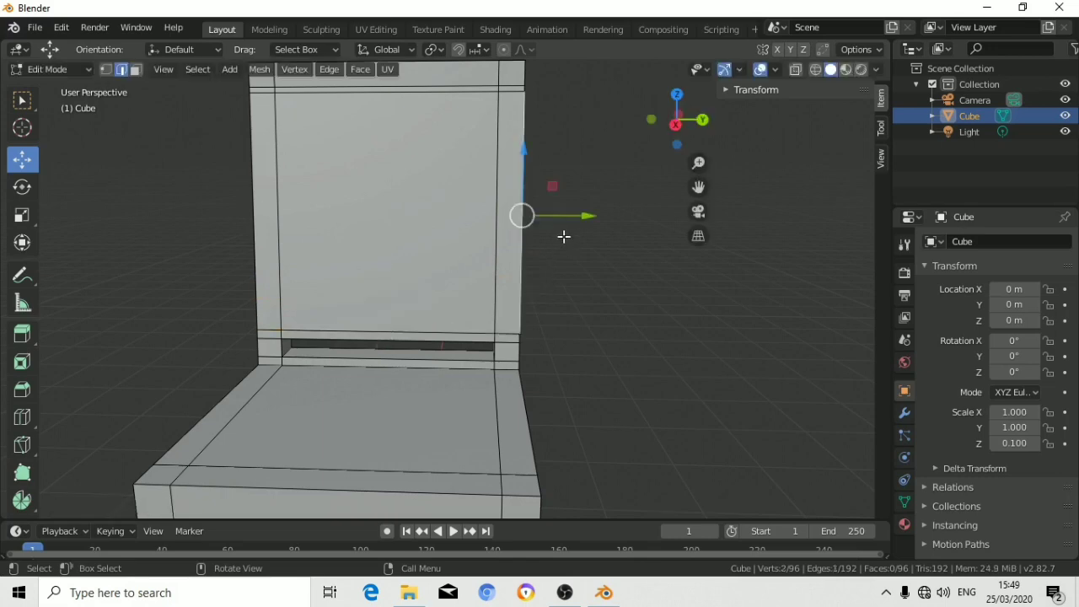
{"action": "mouse_move", "coordinate": [672, 117]}
{"action": "left_mouse_down"}
{"action": "mouse_move", "coordinate": [653, 127]}
{"action": "mouse_move", "coordinate": [673, 128]}
{"action": "mouse_move", "coordinate": [641, 123]}
{"action": "left_mouse_up"}
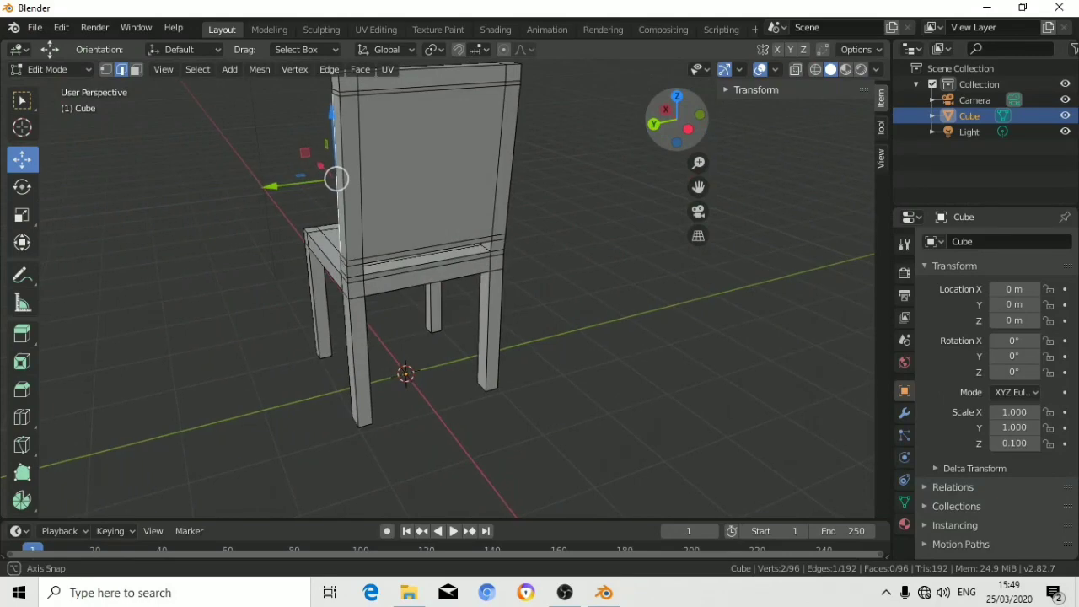
{"action": "mouse_move", "coordinate": [677, 120]}
{"action": "left_mouse_down"}
{"action": "mouse_move", "coordinate": [667, 125]}
{"action": "mouse_move", "coordinate": [687, 118]}
{"action": "mouse_move", "coordinate": [265, 171]}
{"action": "left_mouse_up"}
{"action": "scroll", "coordinate": [456, 295], "scroll_direction": "up", "scroll_amount": 3}
{"action": "scroll", "coordinate": [455, 295], "scroll_direction": "up", "scroll_amount": 2}
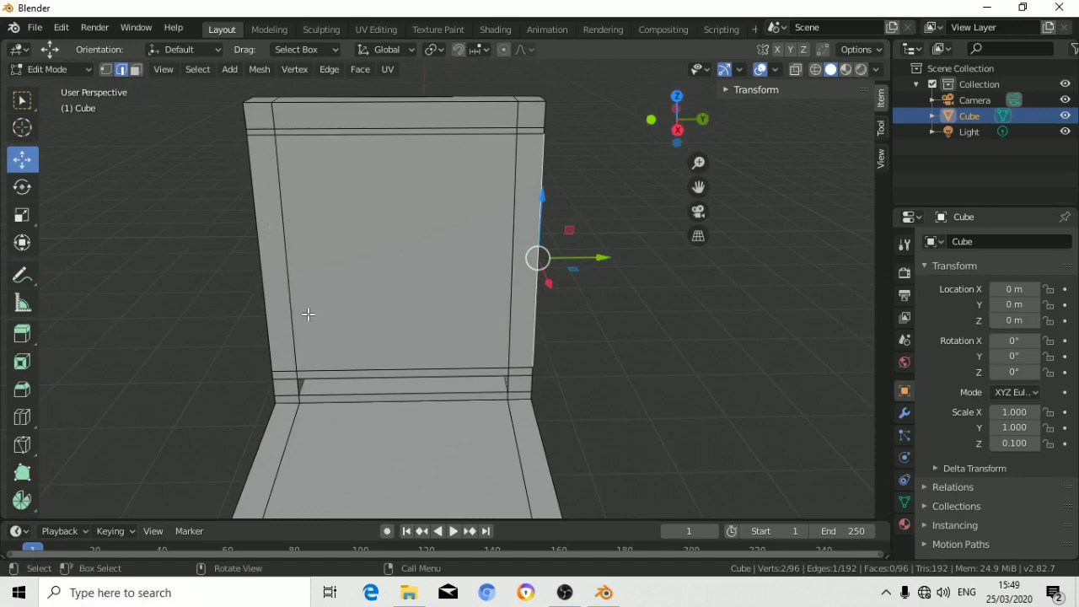
In face mode, extrude the backrest's narrow side strips and top corner faces outward about 0.023 m.
{"action": "left_click", "coordinate": [279, 280], "text": "shift"}
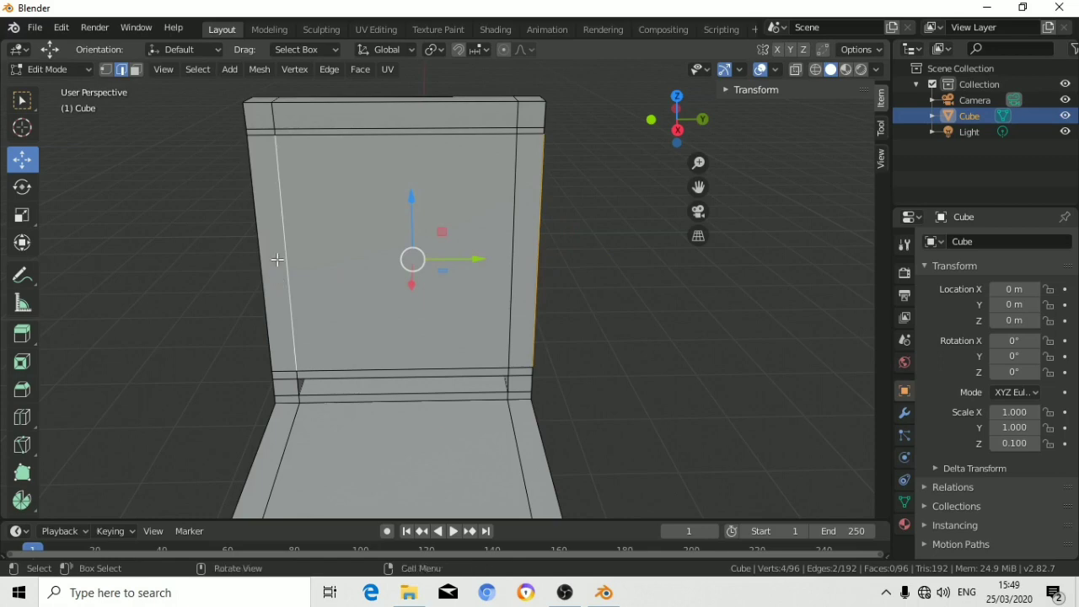
{"action": "left_click", "coordinate": [135, 70]}
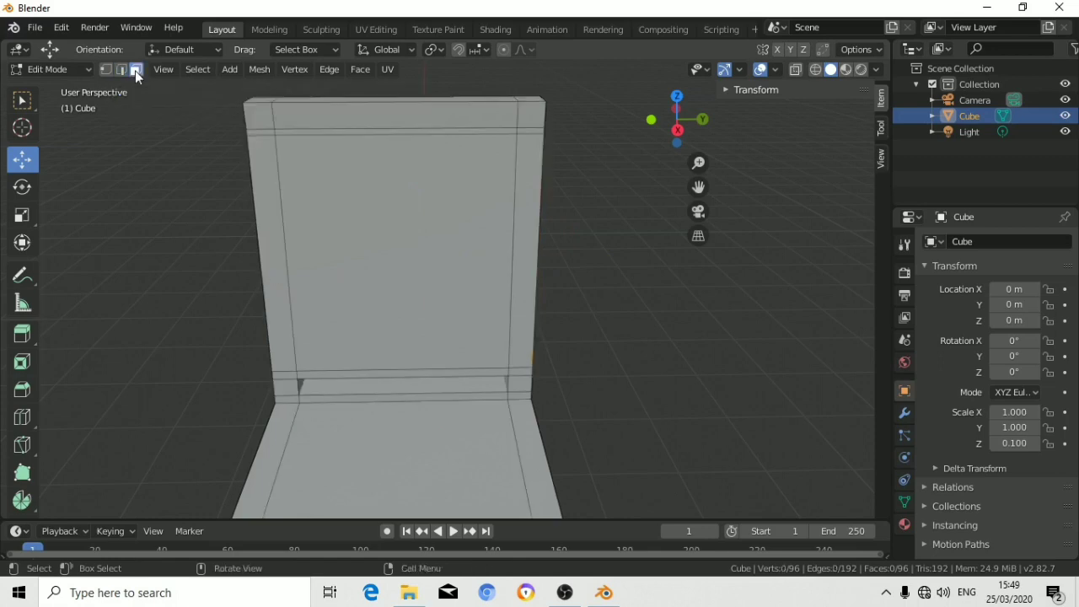
{"action": "left_click", "coordinate": [272, 268]}
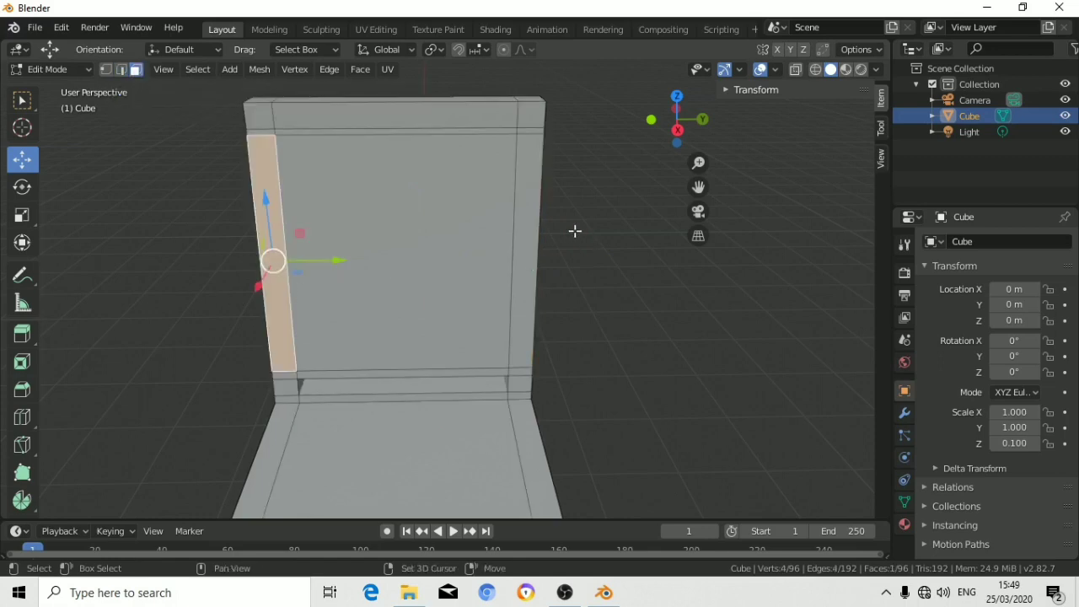
{"action": "left_click", "coordinate": [531, 211], "text": "shift"}
{"action": "left_click", "coordinate": [533, 115], "text": "shift"}
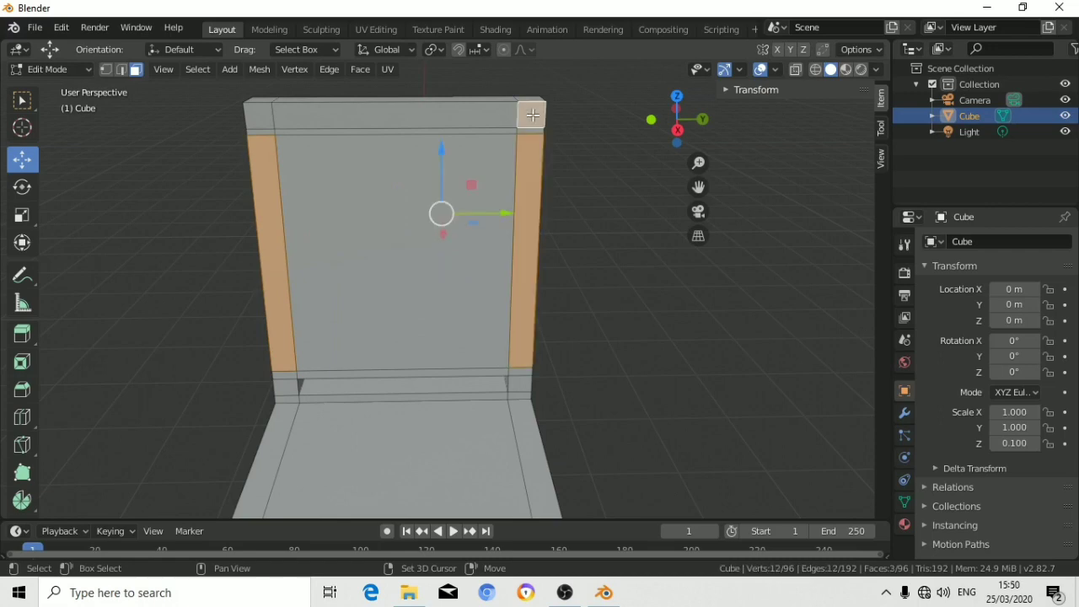
{"action": "left_click", "coordinate": [259, 117], "text": "shift"}
{"action": "left_click_drag", "start_coordinate": [677, 126], "coordinate": [552, 133]}
{"action": "scroll", "coordinate": [511, 137], "scroll_direction": "up", "scroll_amount": 3}
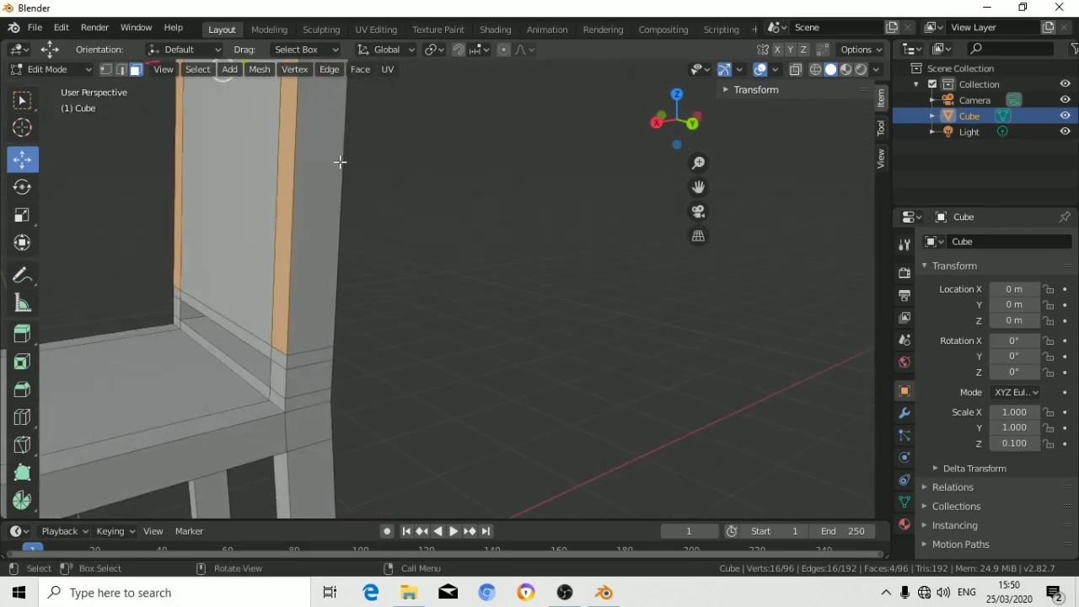
{"action": "left_click_drag", "start_coordinate": [698, 187], "coordinate": [725, 228]}
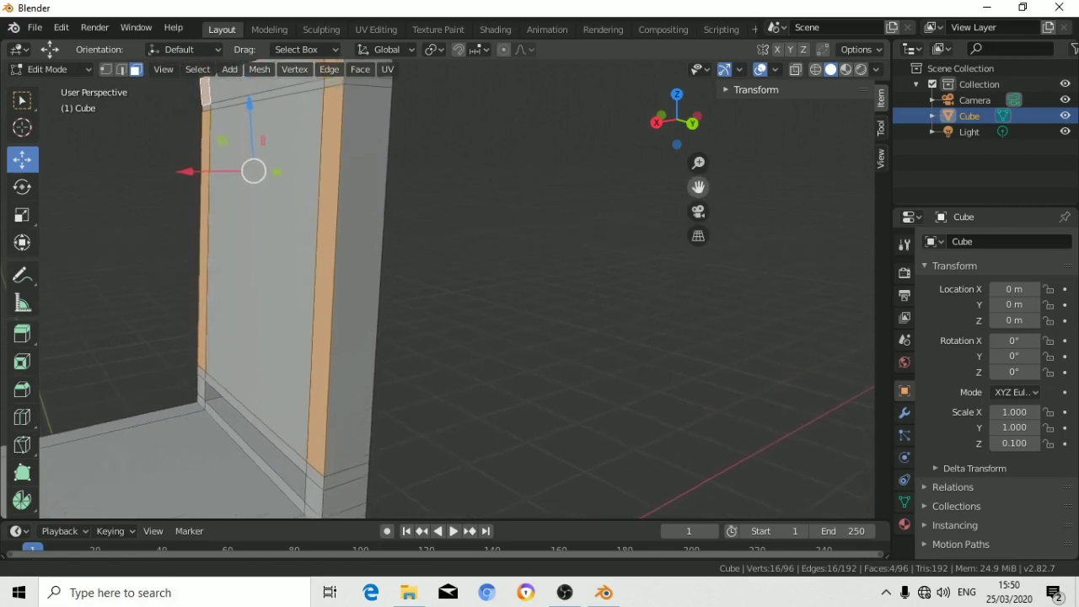
{"action": "left_click_drag", "start_coordinate": [698, 187], "coordinate": [462, 193]}
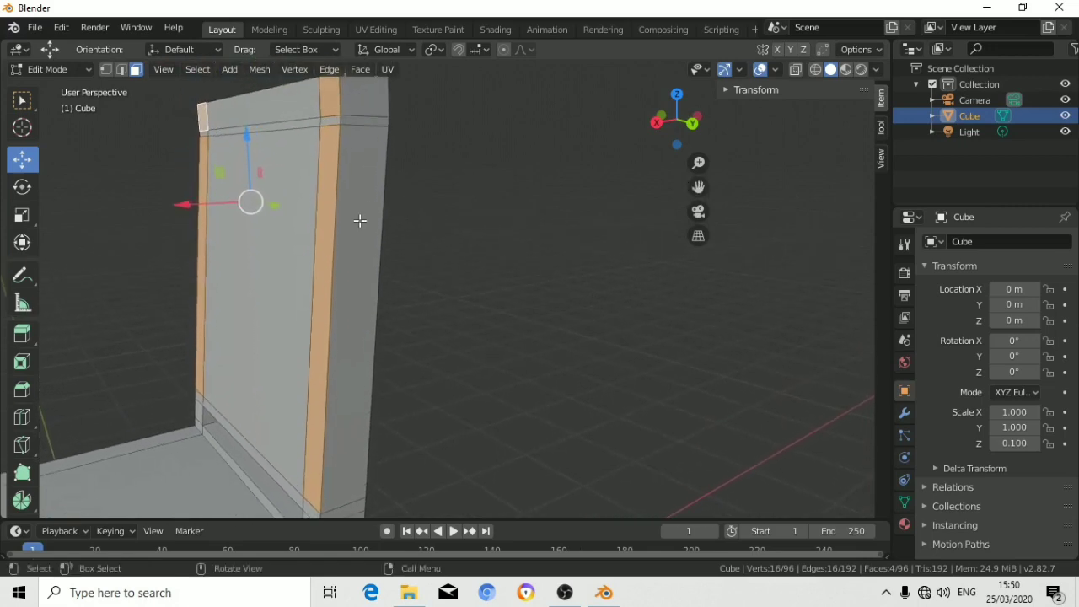
{"action": "key", "text": "e"}
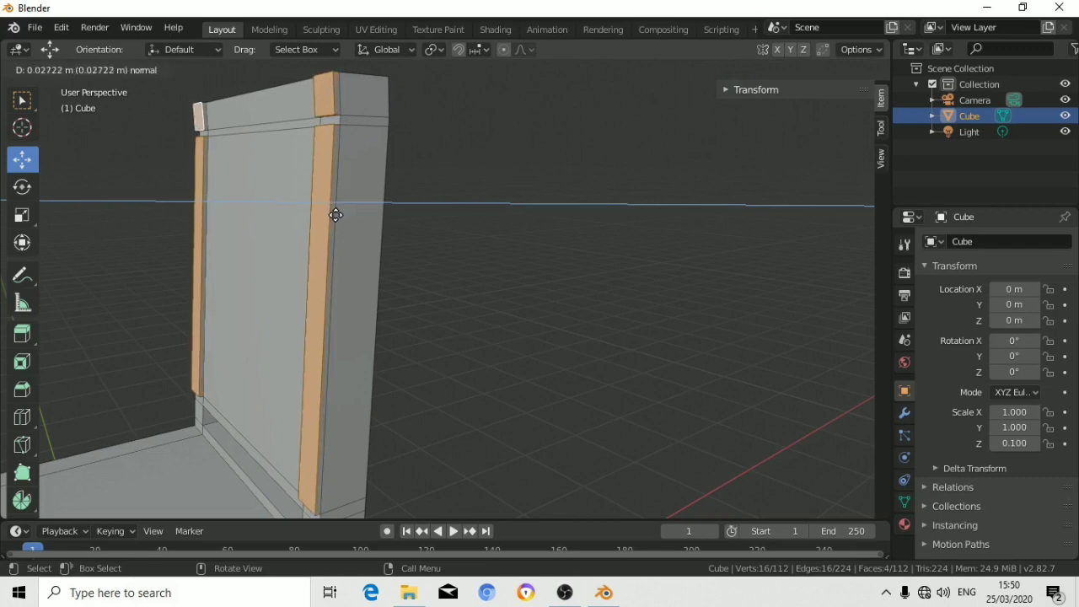
{"action": "left_click", "coordinate": [337, 215]}
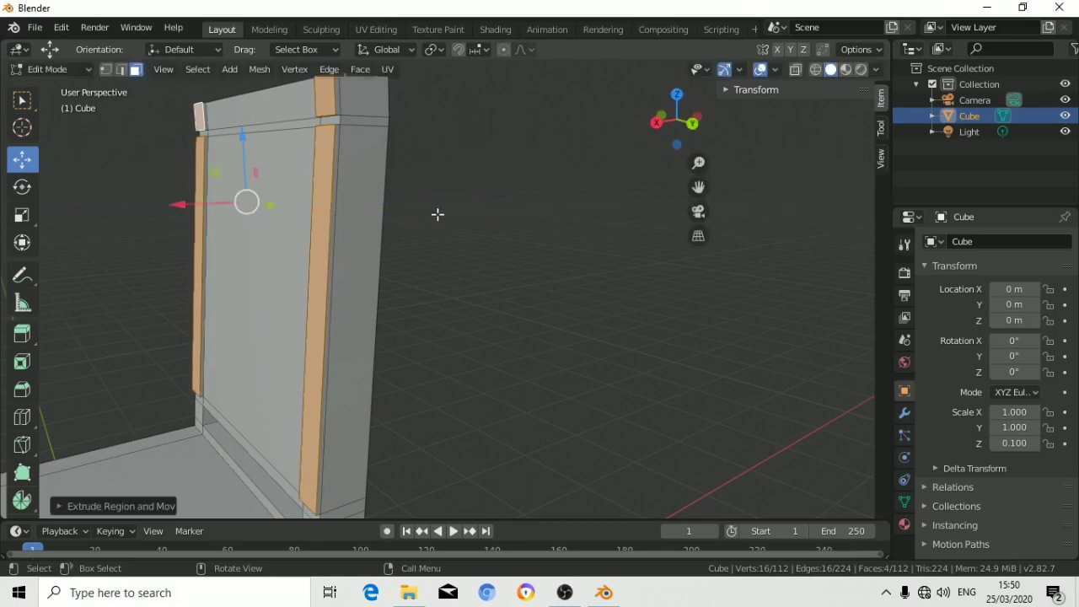
{"action": "left_click", "coordinate": [436, 214]}
Extrude the back post's top face and long side face outward, then deselect all.
{"action": "left_click_drag", "start_coordinate": [670, 121], "coordinate": [390, 109]}
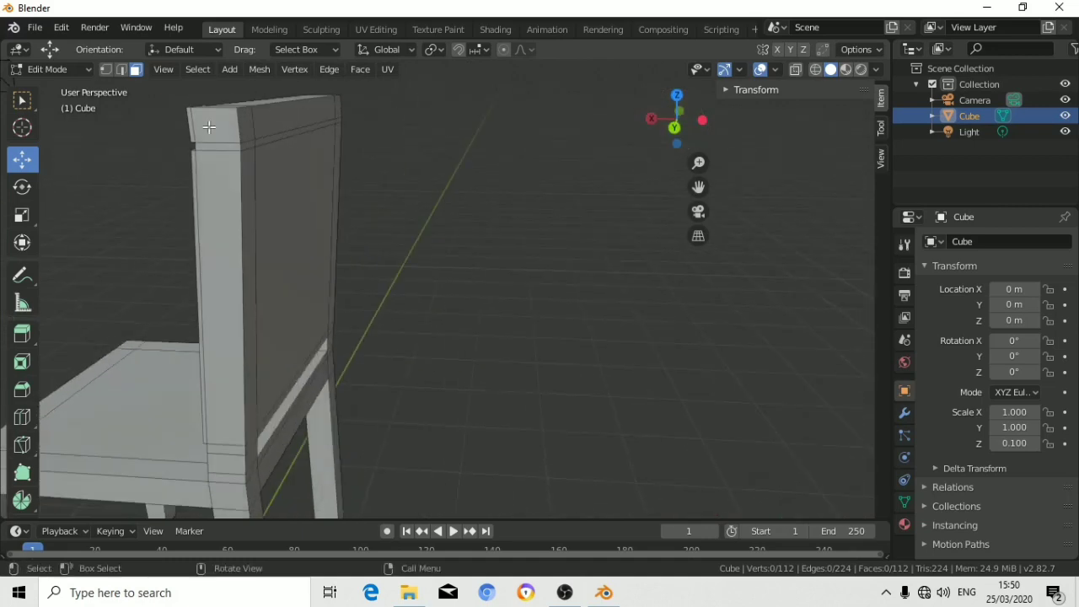
{"action": "left_click", "coordinate": [212, 128]}
{"action": "left_click", "coordinate": [224, 198], "text": "shift"}
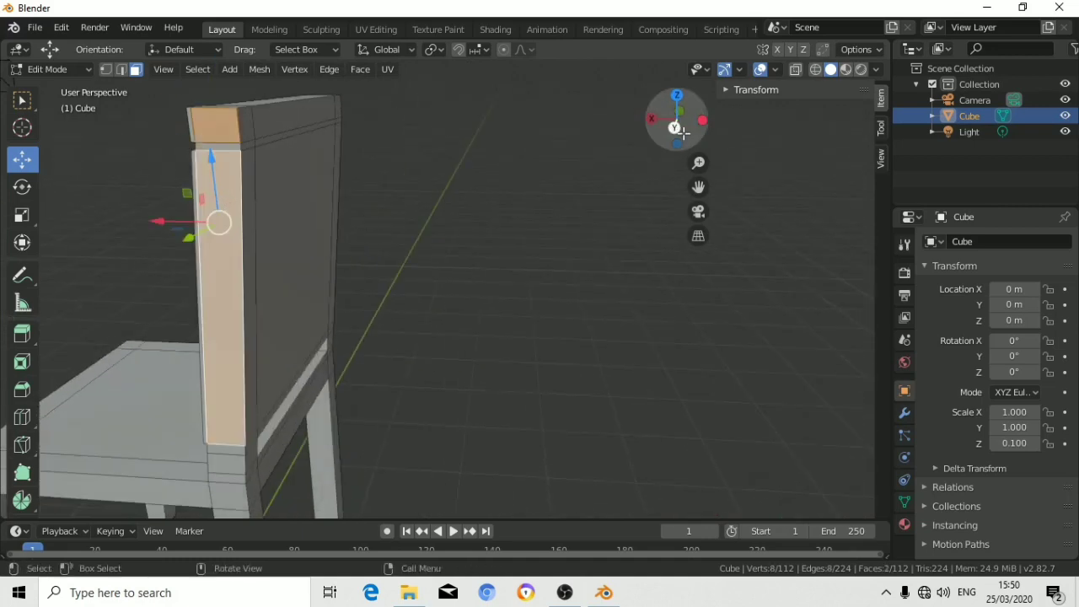
{"action": "mouse_move", "coordinate": [677, 123]}
{"action": "left_mouse_down"}
{"action": "mouse_move", "coordinate": [624, 125]}
{"action": "mouse_move", "coordinate": [666, 125]}
{"action": "left_mouse_up"}
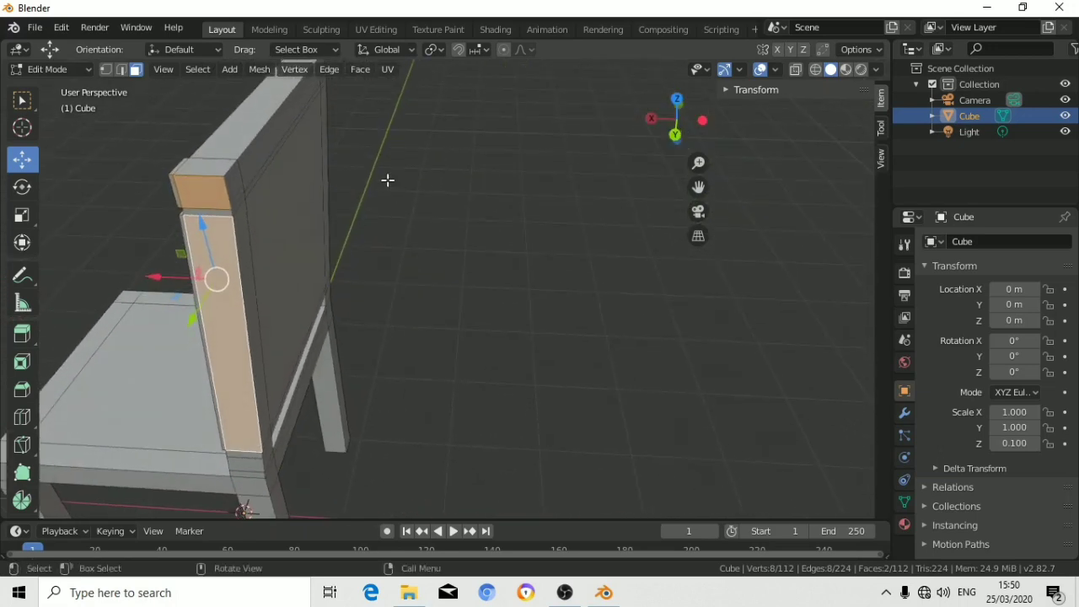
{"action": "key", "text": "e"}
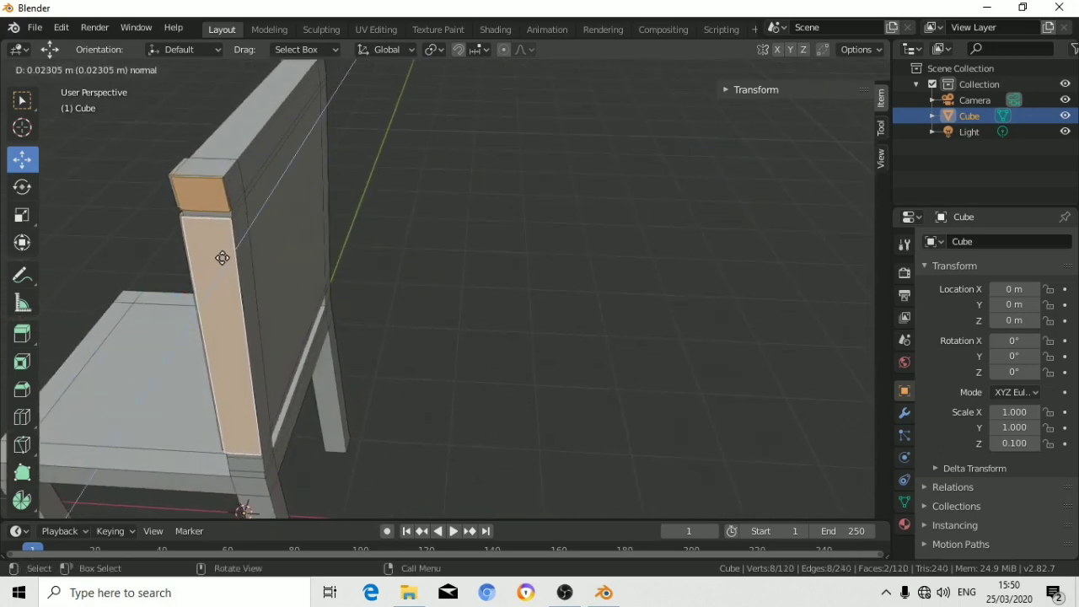
{"action": "left_click", "coordinate": [224, 260]}
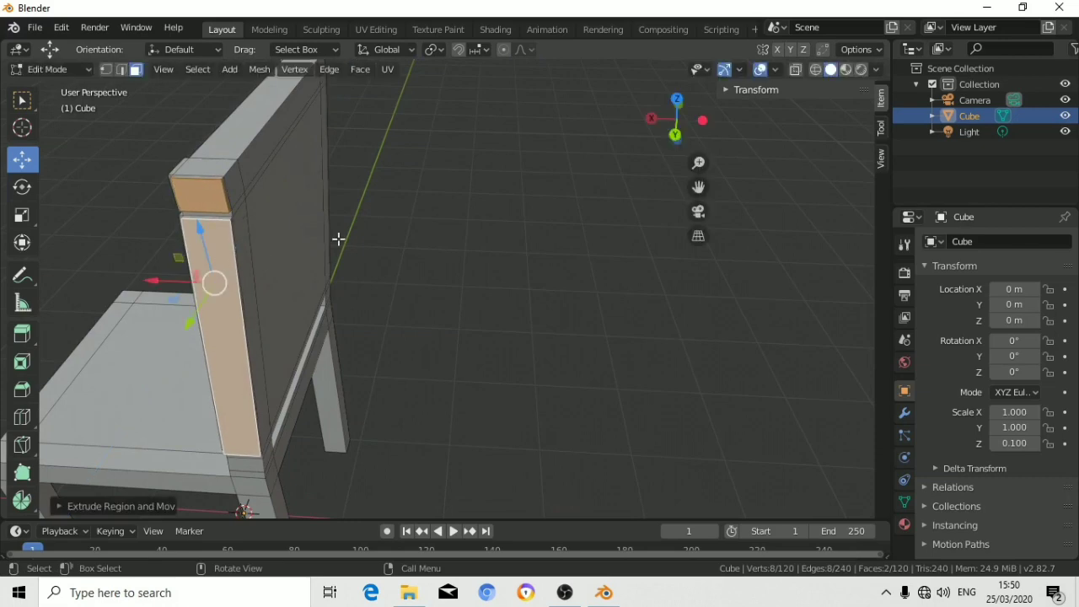
{"action": "key", "text": "alt+a"}
{"action": "left_click_drag", "start_coordinate": [674, 115], "coordinate": [604, 83]}
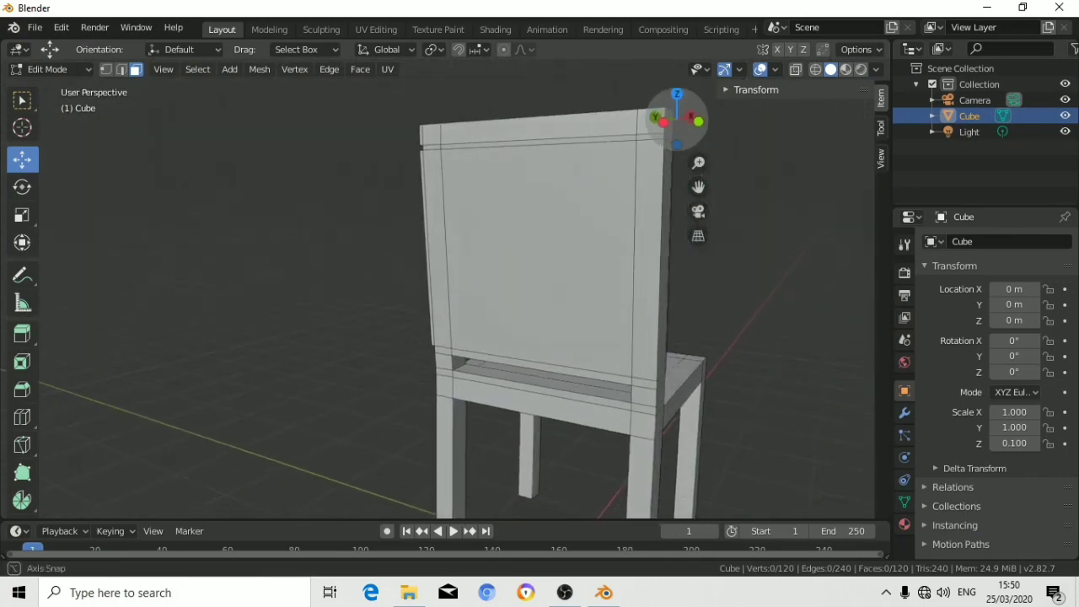
Extrude the back post's narrow and top faces plus the backrest's top-edge and right side faces outward.
{"action": "mouse_move", "coordinate": [603, 84]}
{"action": "left_mouse_down"}
{"action": "mouse_move", "coordinate": [694, 157]}
{"action": "mouse_move", "coordinate": [698, 127]}
{"action": "mouse_move", "coordinate": [666, 127]}
{"action": "mouse_move", "coordinate": [689, 117]}
{"action": "mouse_move", "coordinate": [679, 118]}
{"action": "left_mouse_up"}
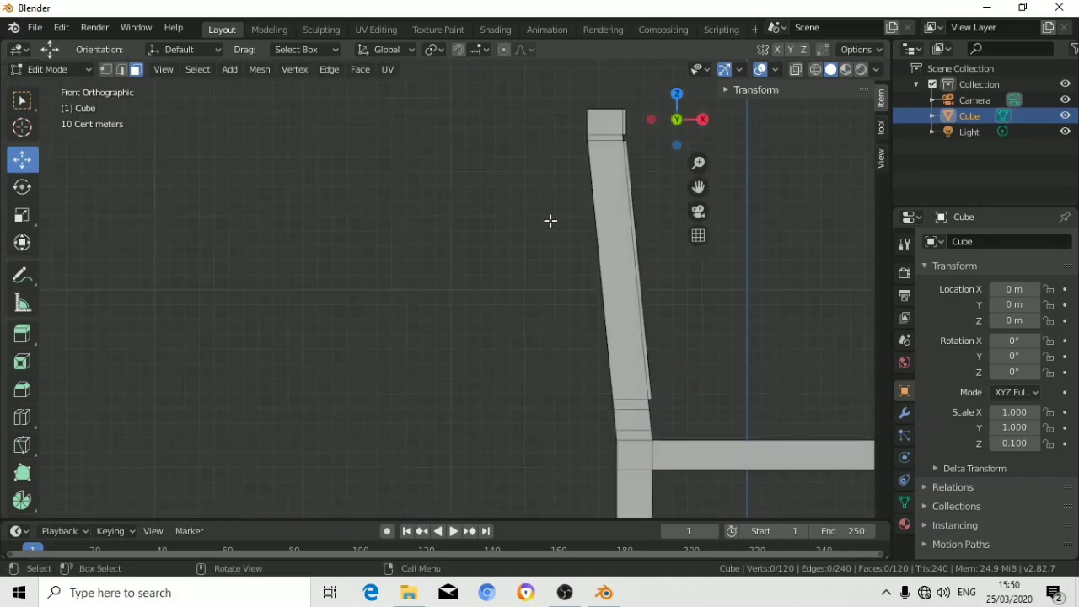
{"action": "mouse_move", "coordinate": [677, 134]}
{"action": "left_mouse_down"}
{"action": "mouse_move", "coordinate": [666, 118]}
{"action": "mouse_move", "coordinate": [667, 135]}
{"action": "left_mouse_up"}
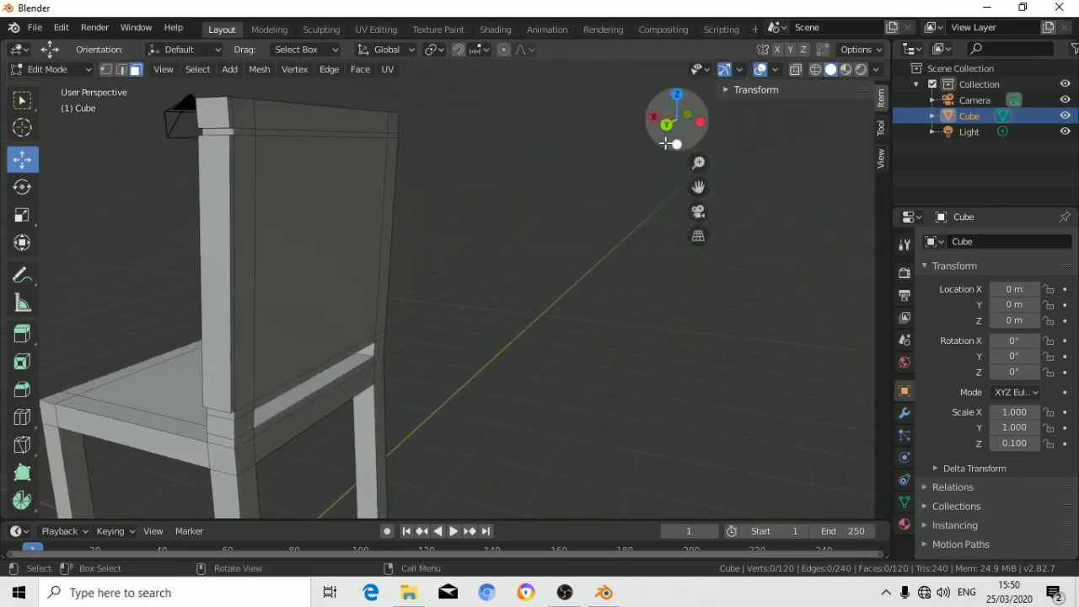
{"action": "left_click", "coordinate": [242, 212]}
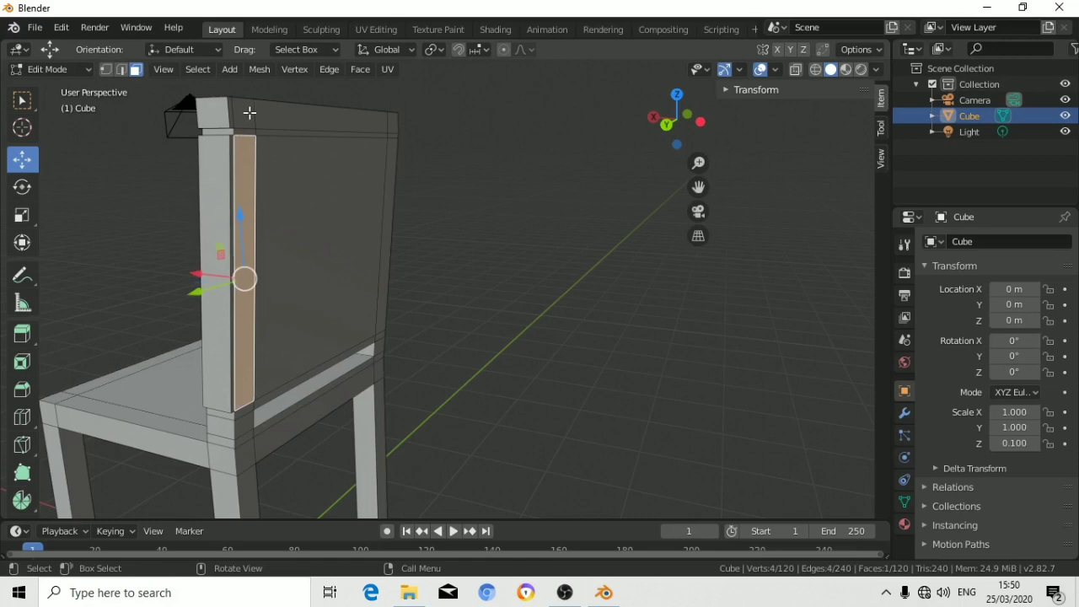
{"action": "left_click", "coordinate": [249, 112], "text": "shift"}
{"action": "left_click", "coordinate": [392, 122], "text": "shift"}
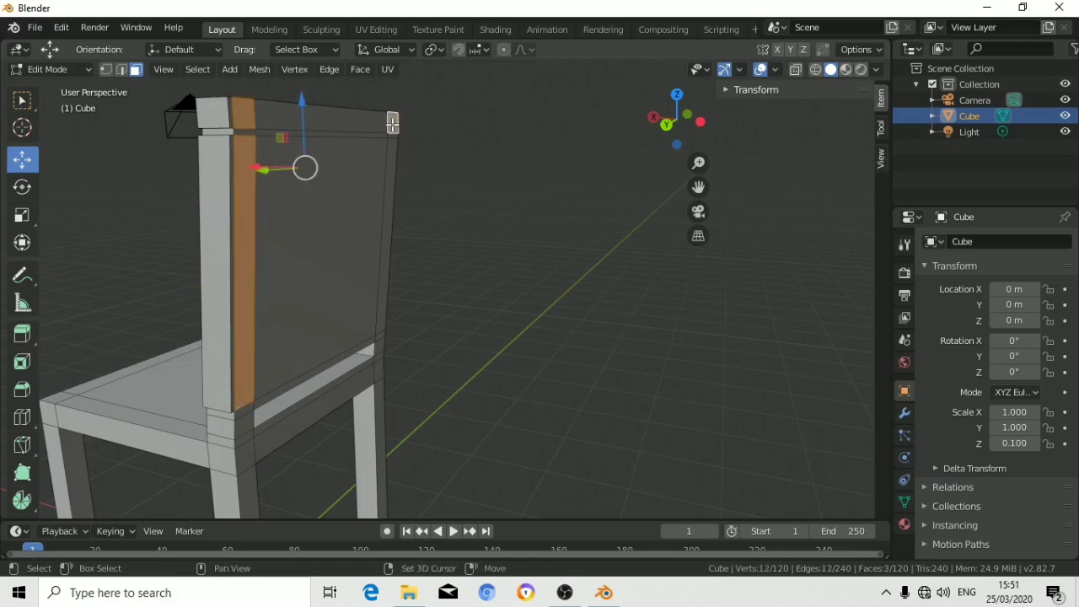
{"action": "left_click", "coordinate": [390, 157], "text": "shift"}
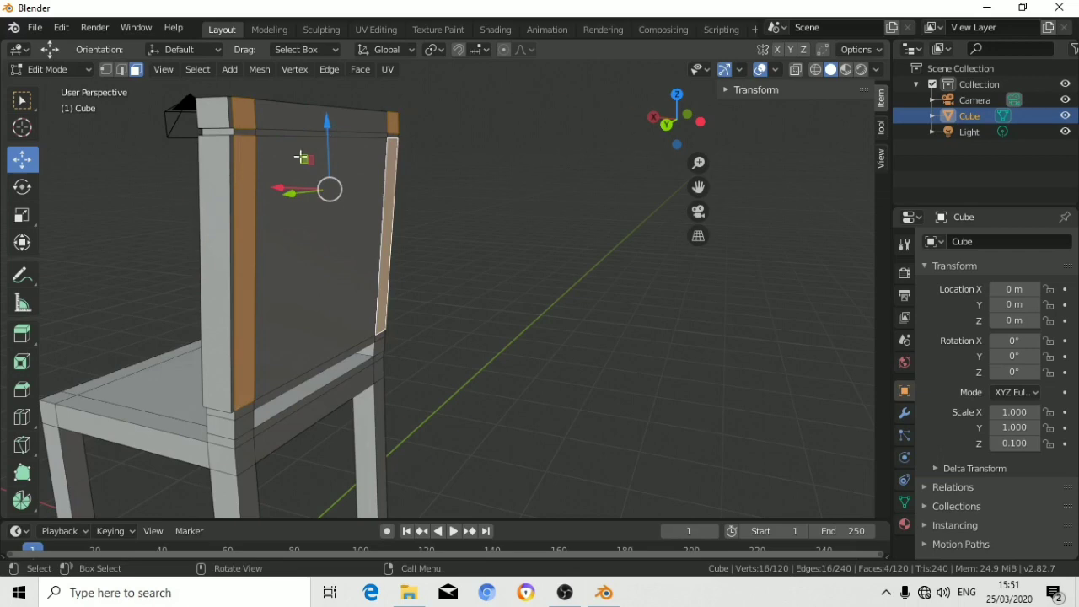
{"action": "key", "text": "e"}
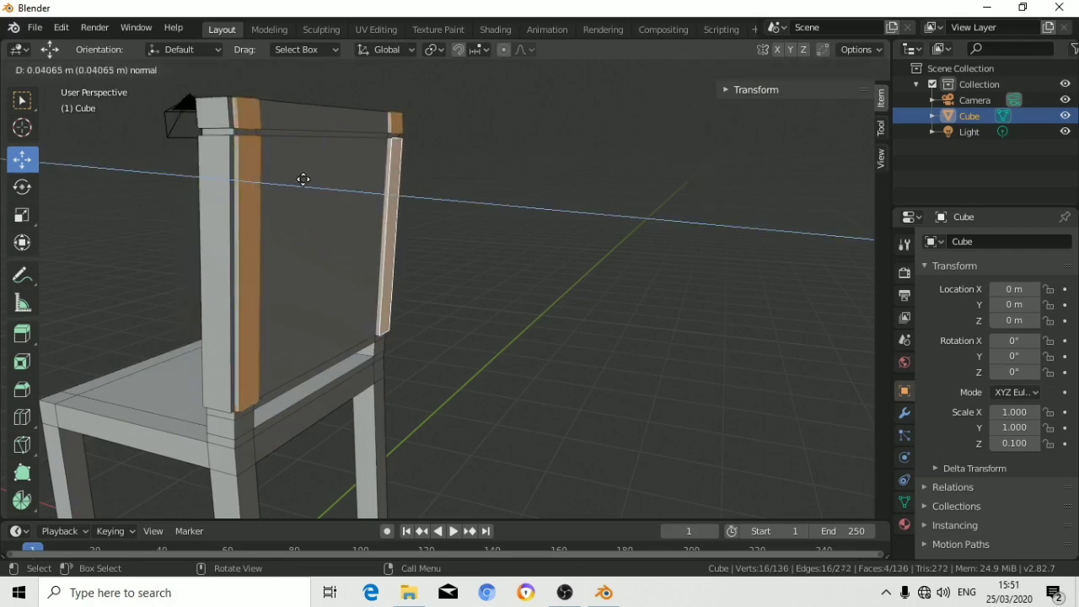
{"action": "left_click", "coordinate": [302, 179]}
{"action": "left_click", "coordinate": [464, 210]}
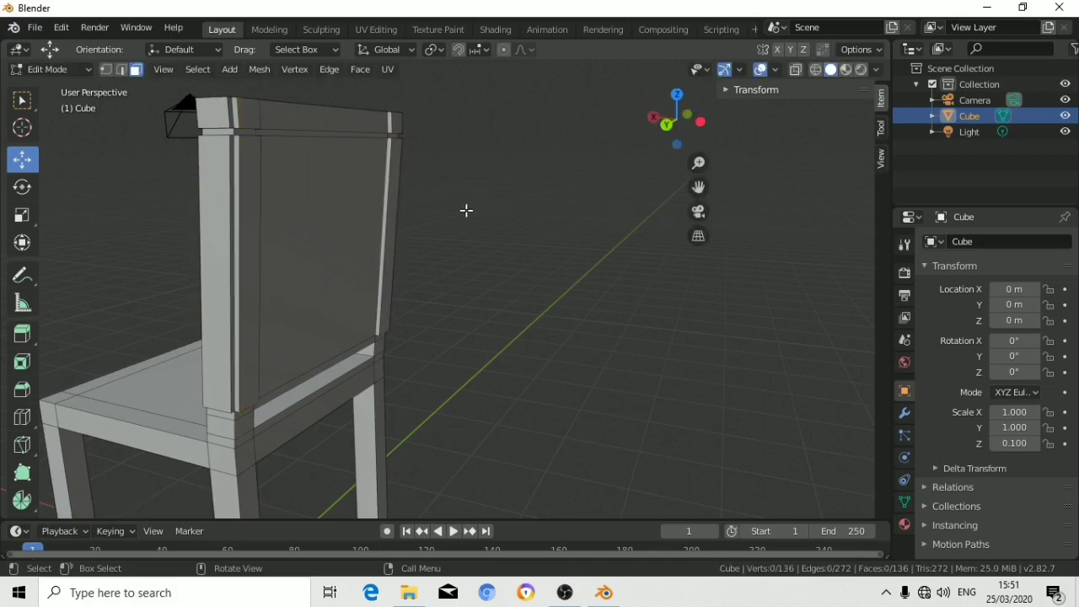
{"action": "left_click_drag", "start_coordinate": [666, 125], "coordinate": [677, 120]}
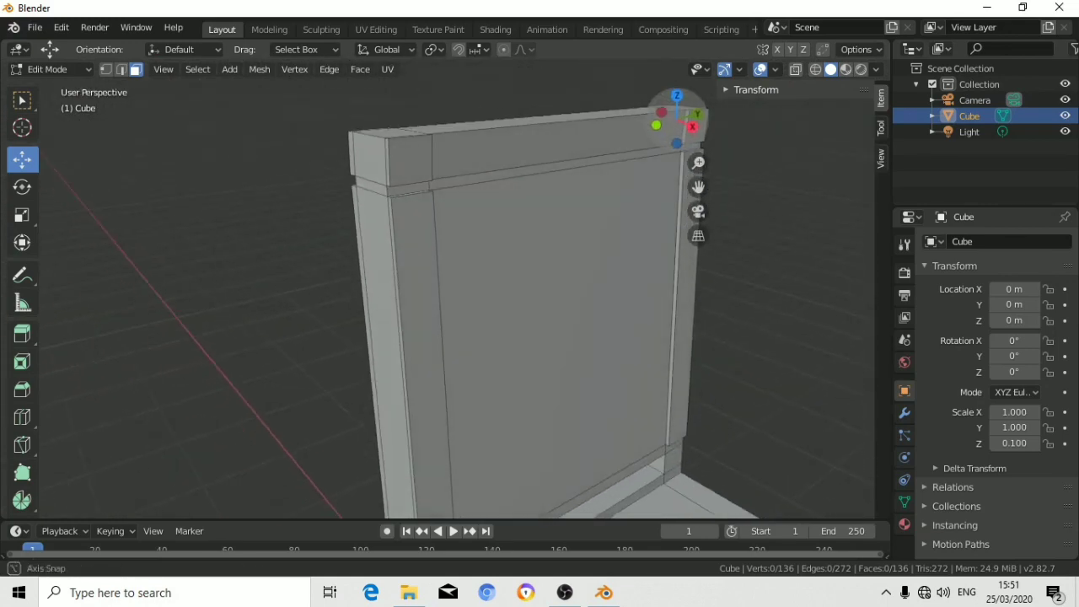
Extrude the backrest's top corner face and the post face below it outward.
{"action": "left_click", "coordinate": [370, 161]}
{"action": "left_click", "coordinate": [373, 233], "text": "shift"}
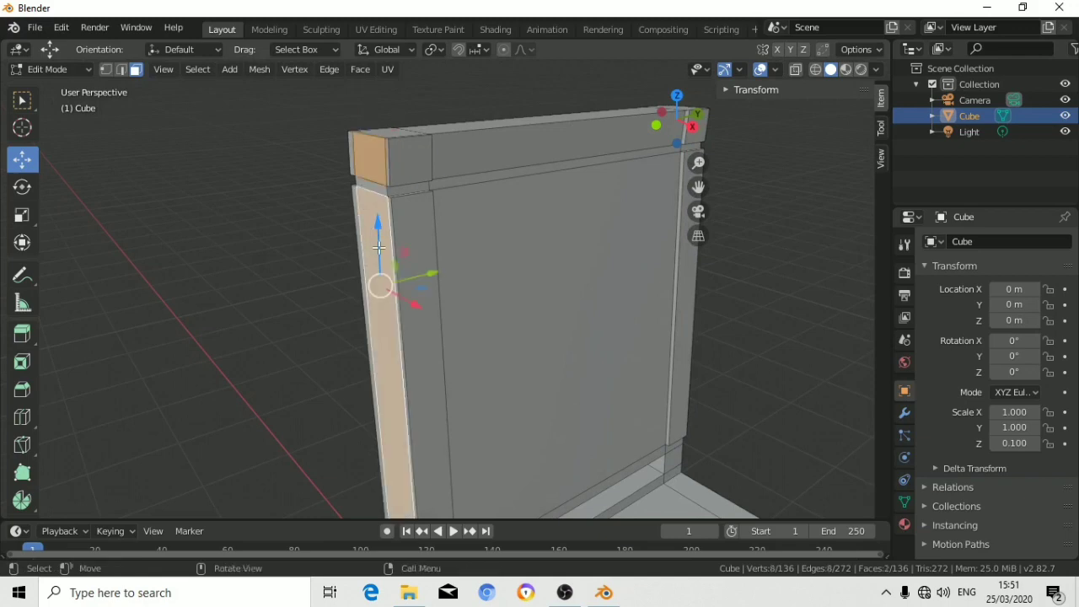
{"action": "key", "text": "e"}
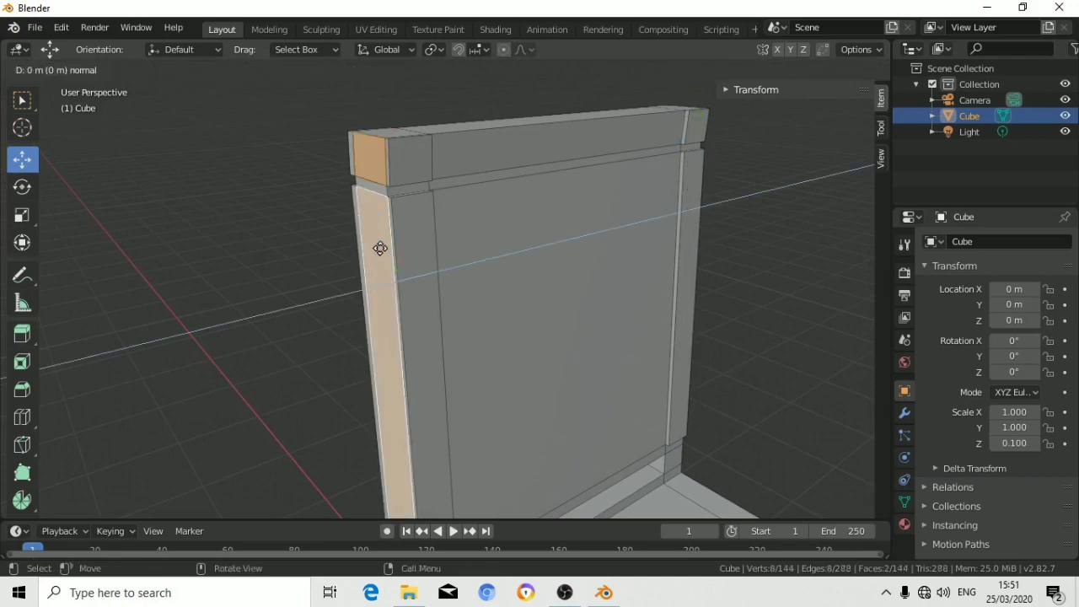
{"action": "left_click", "coordinate": [375, 249]}
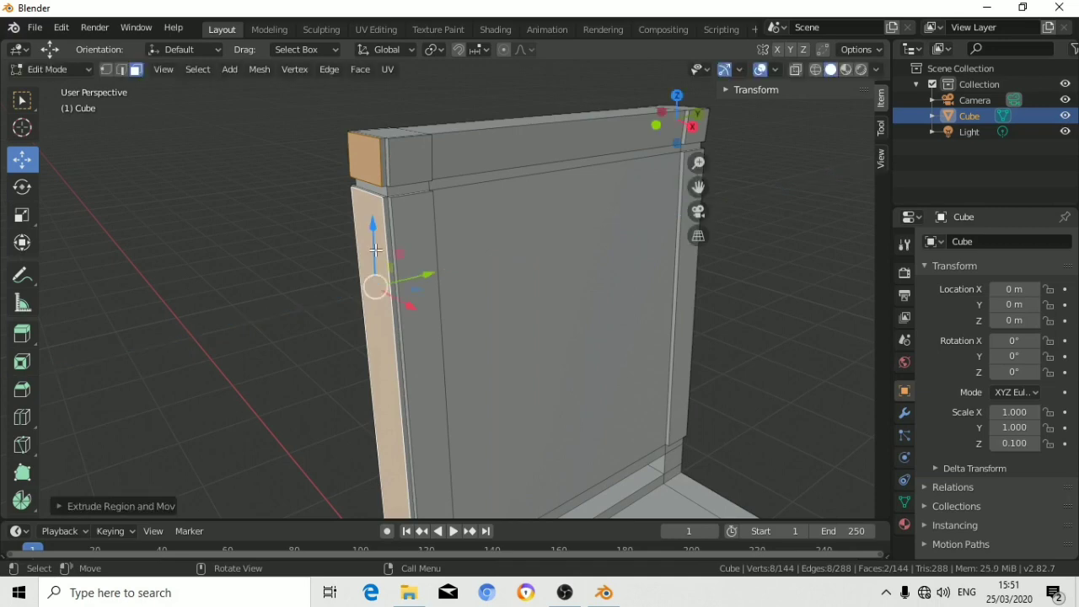
{"action": "left_click", "coordinate": [790, 223]}
{"action": "left_click_drag", "start_coordinate": [686, 115], "coordinate": [658, 126]}
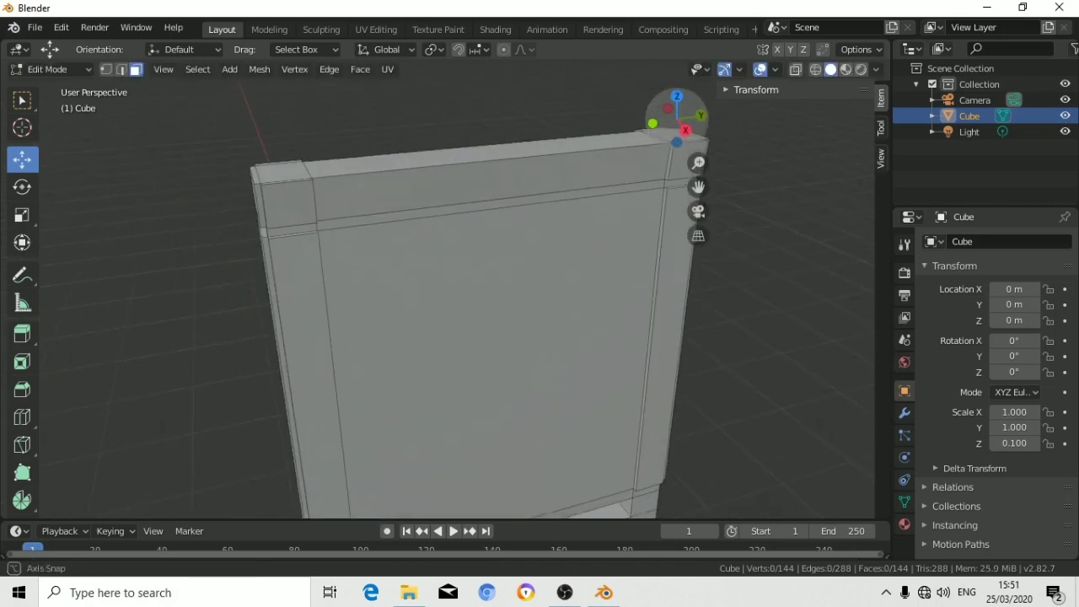
Extrude the top faces of both backrest corner caps slightly upward.
{"action": "middle_click_drag", "start_coordinate": [241, 125], "coordinate": [240, 126]}
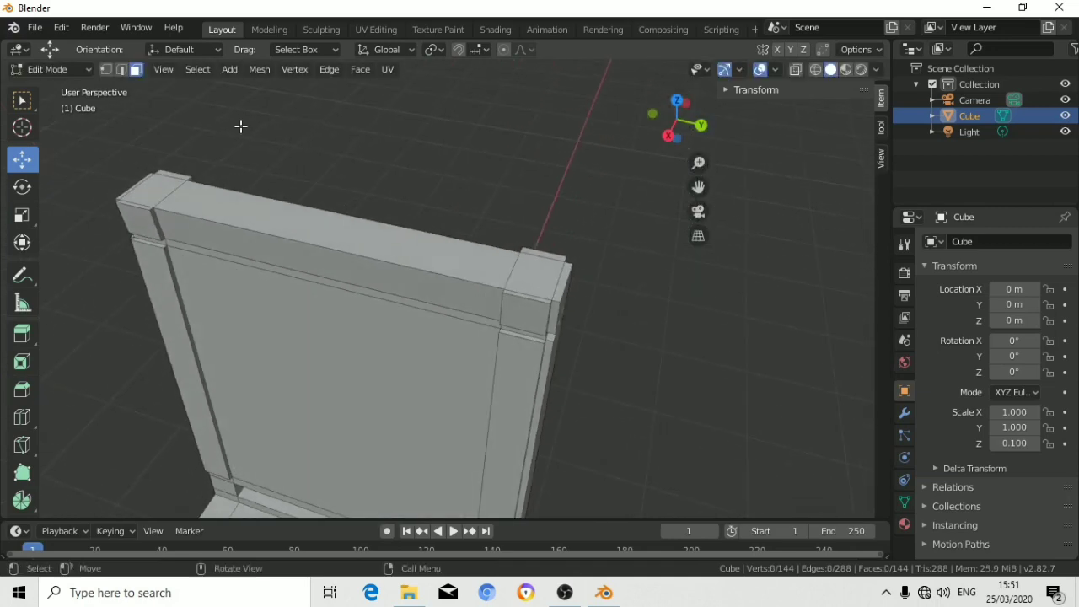
{"action": "left_click", "coordinate": [156, 182]}
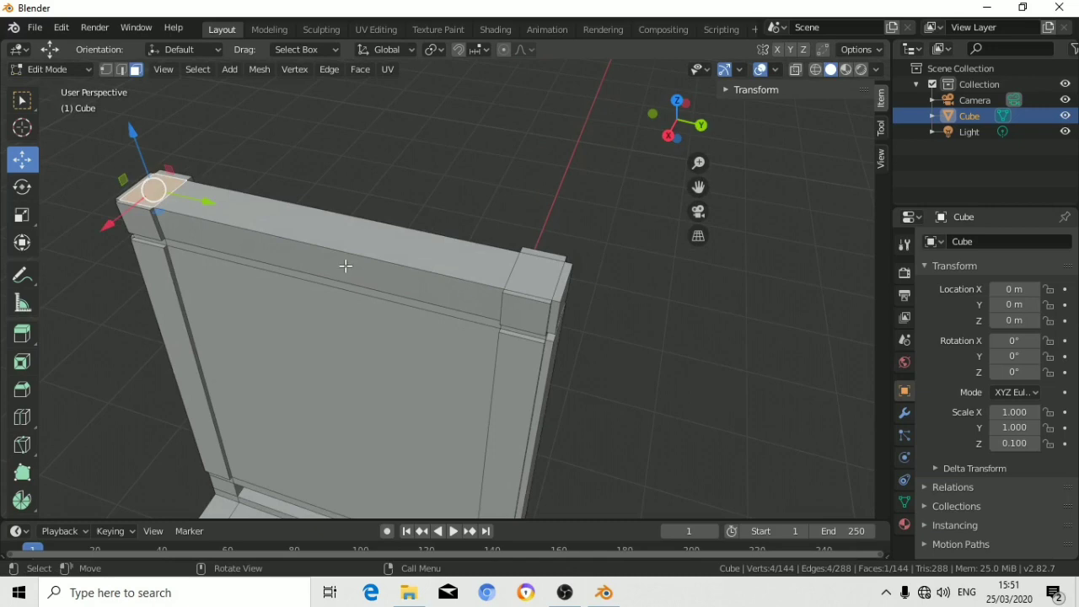
{"action": "left_click", "coordinate": [544, 275], "text": "shift"}
{"action": "left_click_drag", "start_coordinate": [675, 131], "coordinate": [424, 188]}
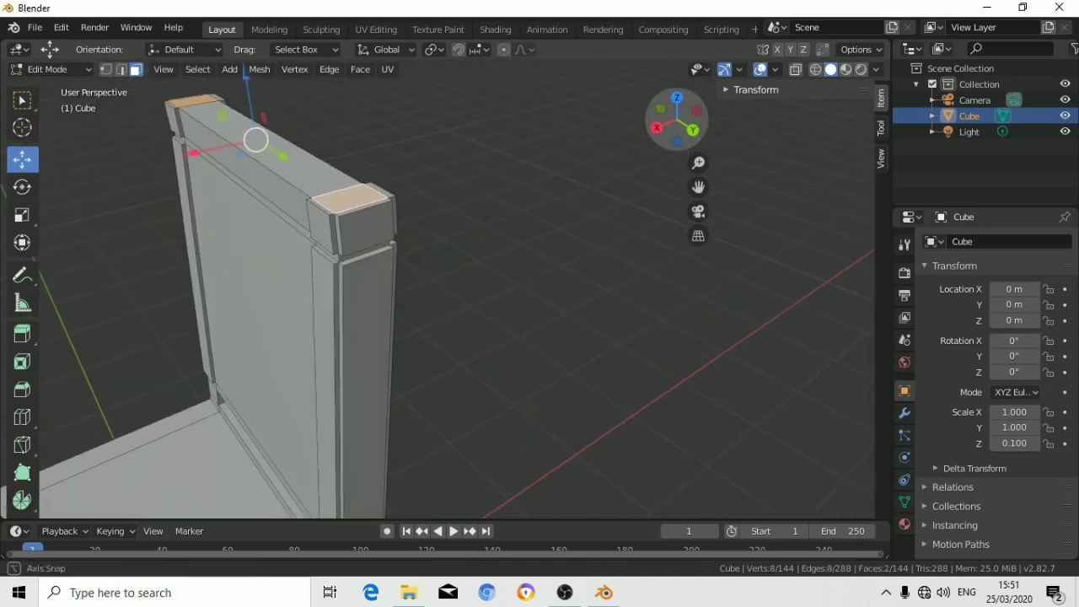
{"action": "key", "text": "e"}
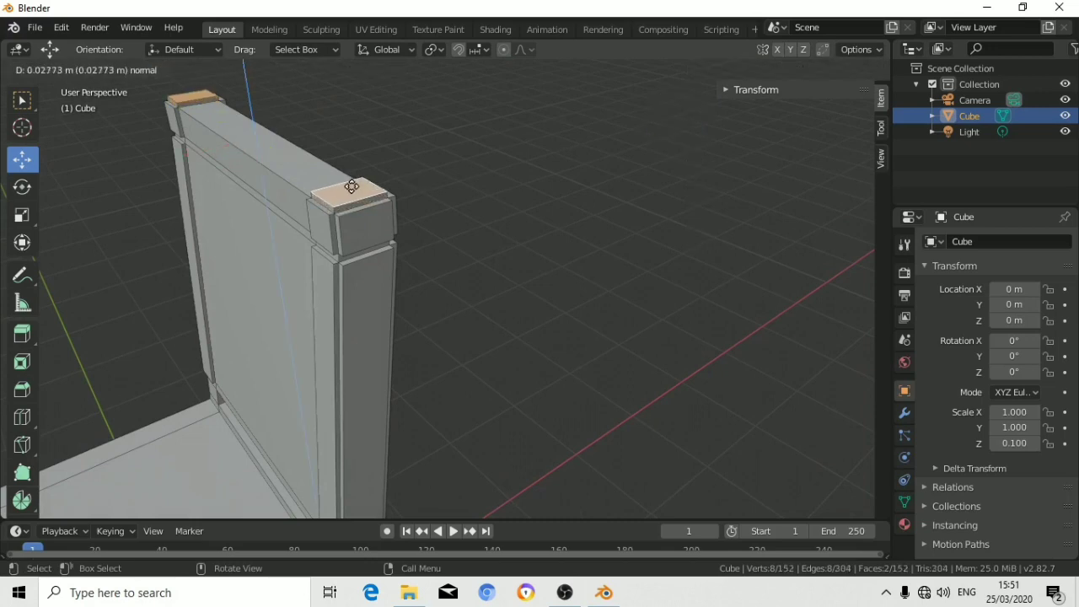
{"action": "left_click", "coordinate": [351, 187]}
{"action": "left_click", "coordinate": [565, 154]}
{"action": "mouse_move", "coordinate": [675, 126]}
{"action": "left_mouse_down"}
{"action": "mouse_move", "coordinate": [658, 135]}
{"action": "mouse_move", "coordinate": [674, 122]}
{"action": "left_mouse_up"}
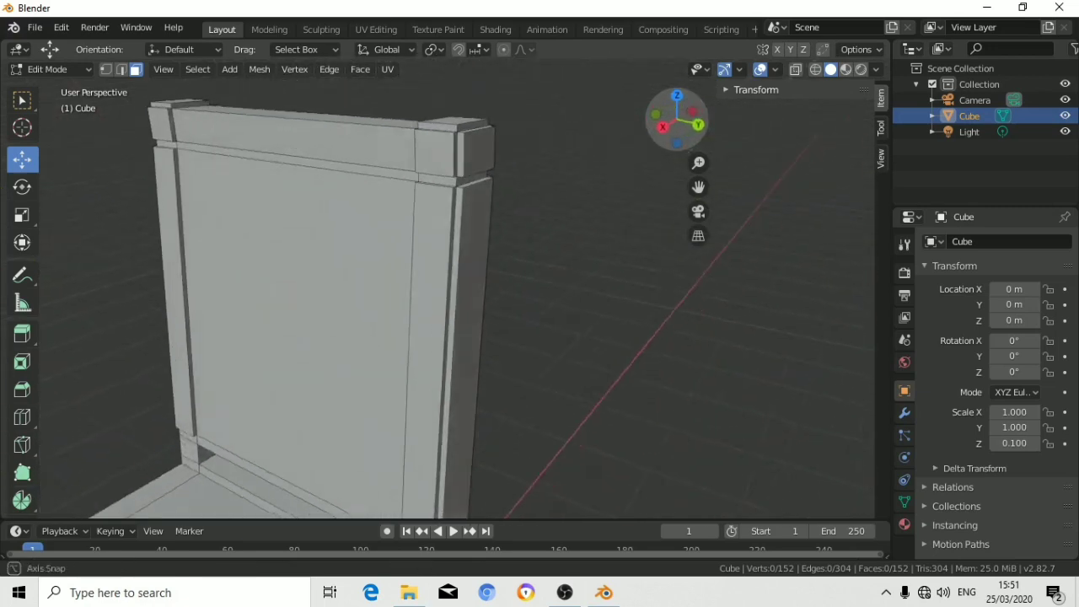
Add a centred vertical loop cut down the backrest, undoing a first misplaced cut.
{"action": "left_click_drag", "start_coordinate": [675, 122], "coordinate": [540, 119]}
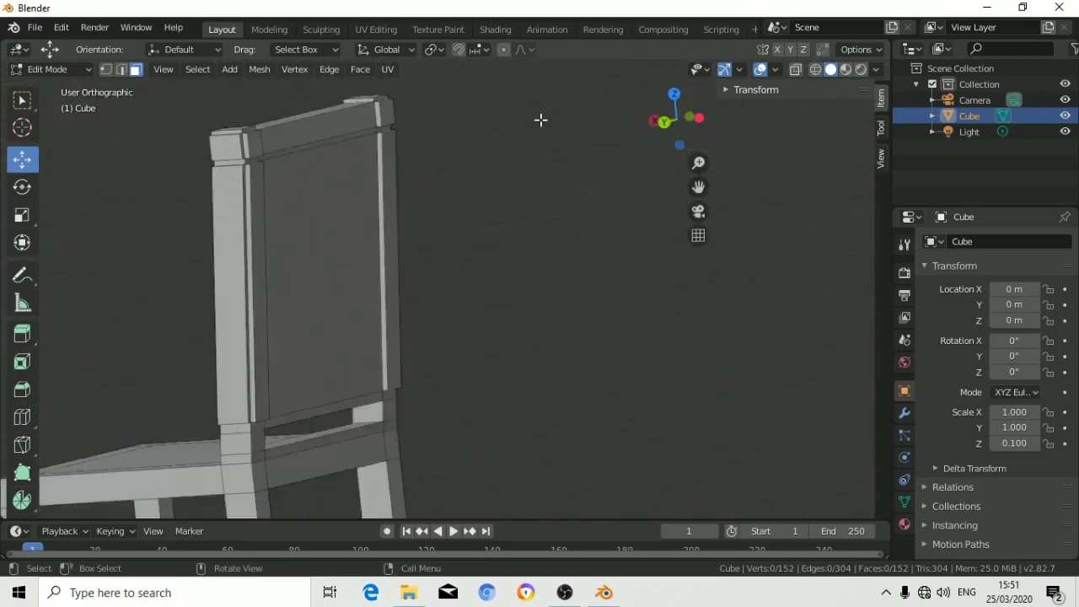
{"action": "left_click", "coordinate": [689, 116]}
{"action": "left_click_drag", "start_coordinate": [682, 132], "coordinate": [675, 120]}
{"action": "scroll", "coordinate": [406, 135], "scroll_direction": "down", "scroll_amount": 3}
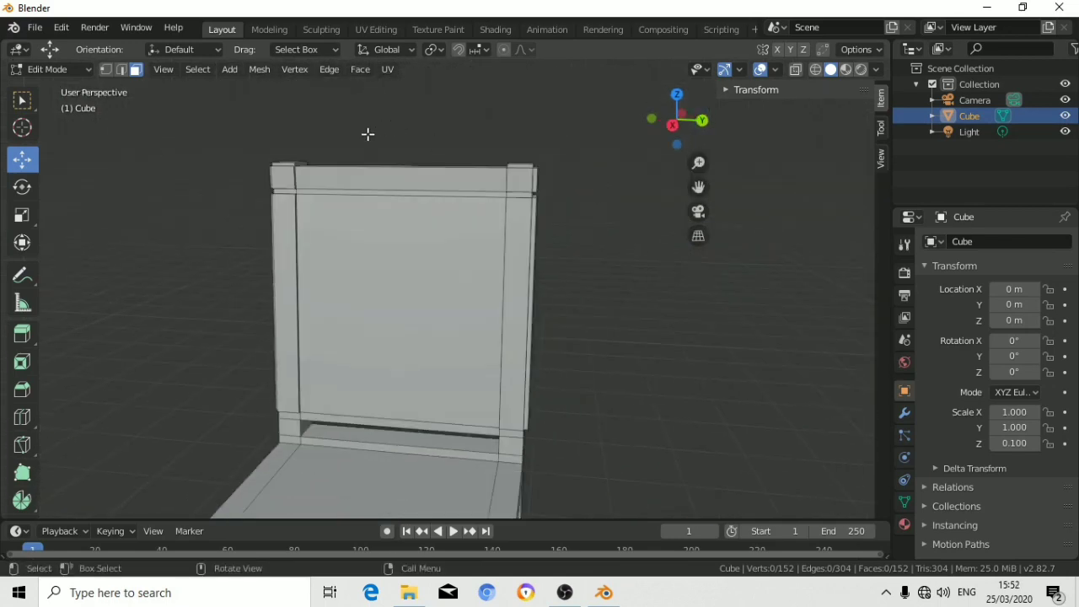
{"action": "key", "text": "ctrl+r"}
{"action": "left_click", "coordinate": [388, 143]}
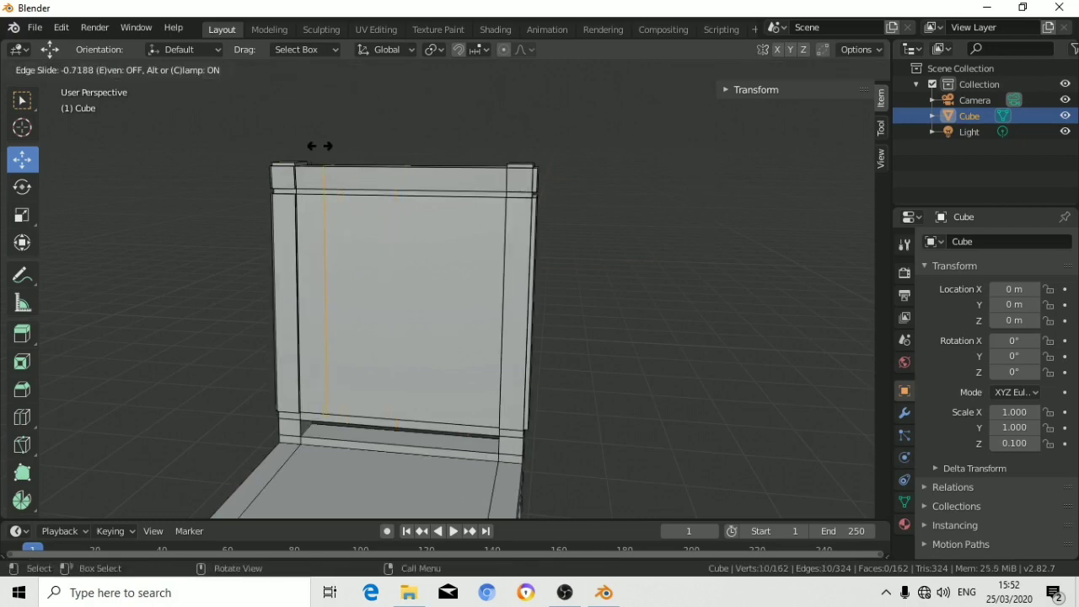
{"action": "left_click", "coordinate": [394, 150]}
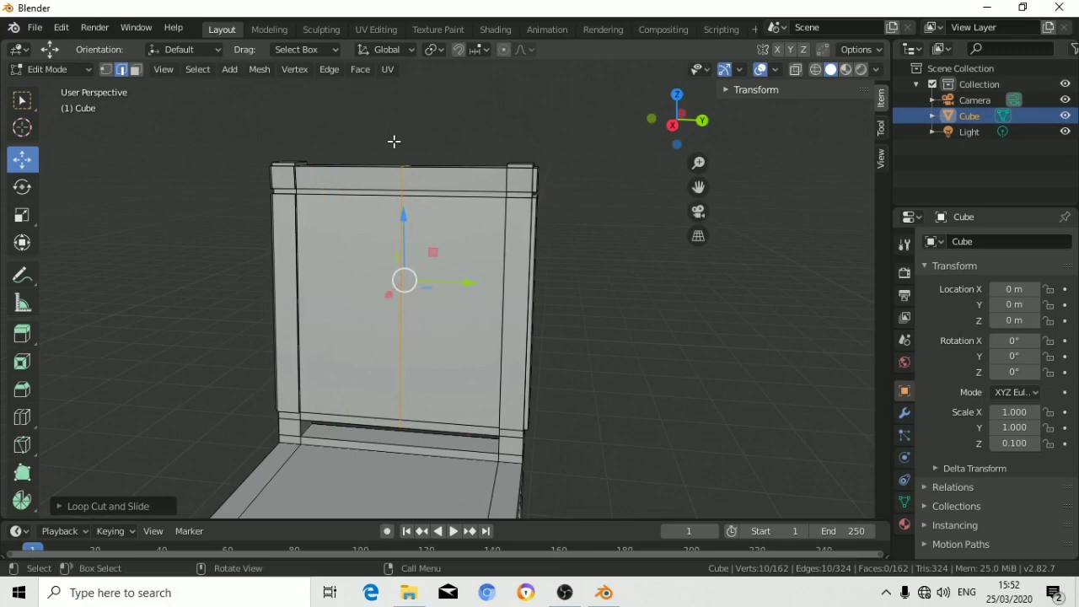
{"action": "key", "text": "ctrl+z"}
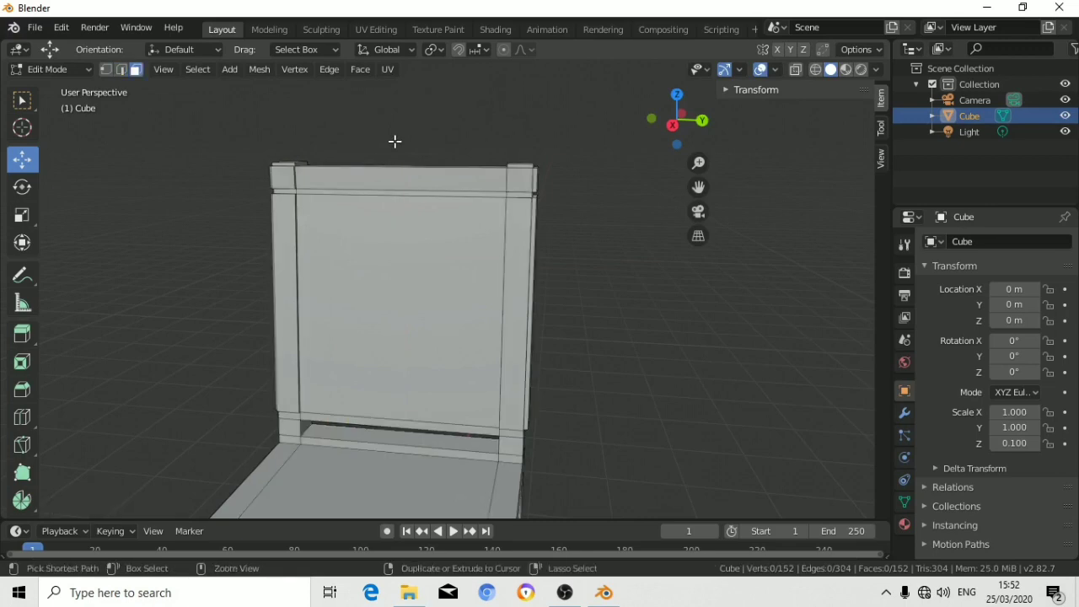
{"action": "key", "text": "ctrl+r"}
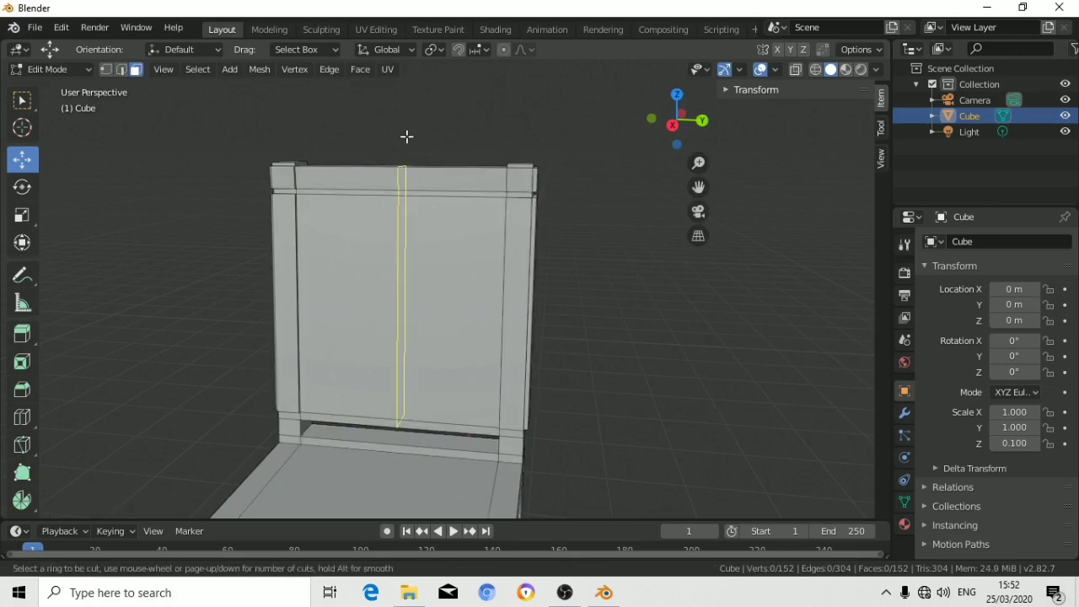
{"action": "left_click", "coordinate": [407, 136]}
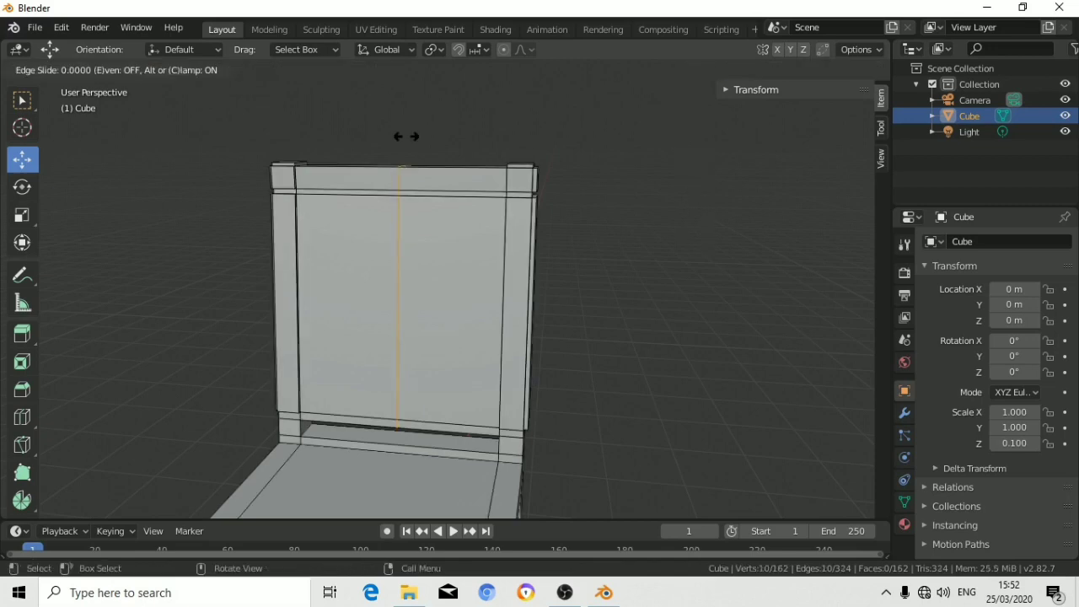
{"action": "right_click", "coordinate": [407, 135]}
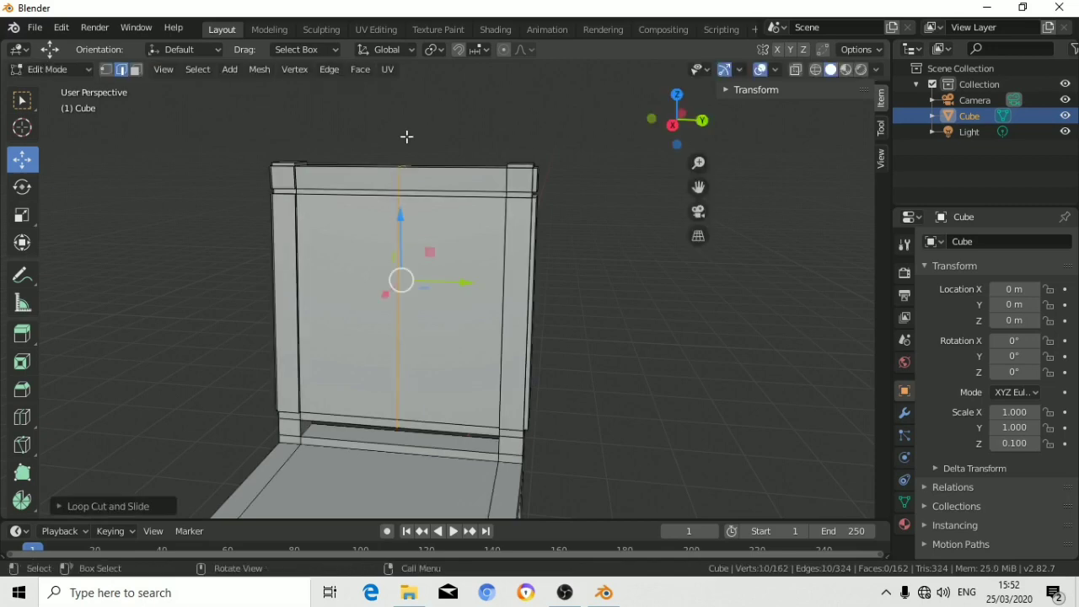
{"action": "left_click", "coordinate": [74, 508]}
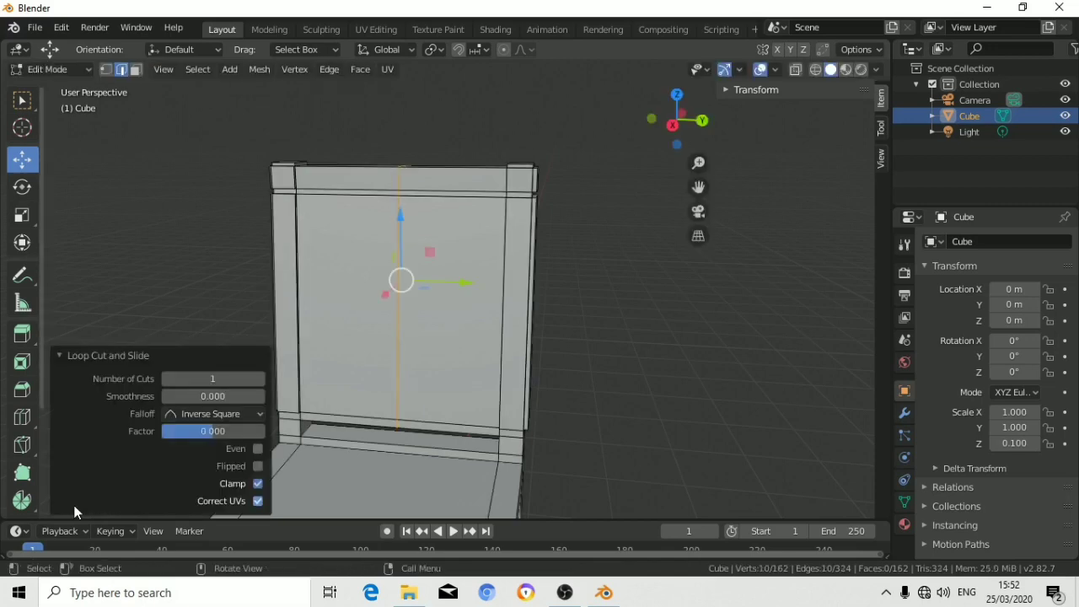
Set the backrest loop cut to 10 cuts, deselect, and switch to Wireframe shading.
{"action": "left_click", "coordinate": [229, 381]}
{"action": "type", "text": "0"}
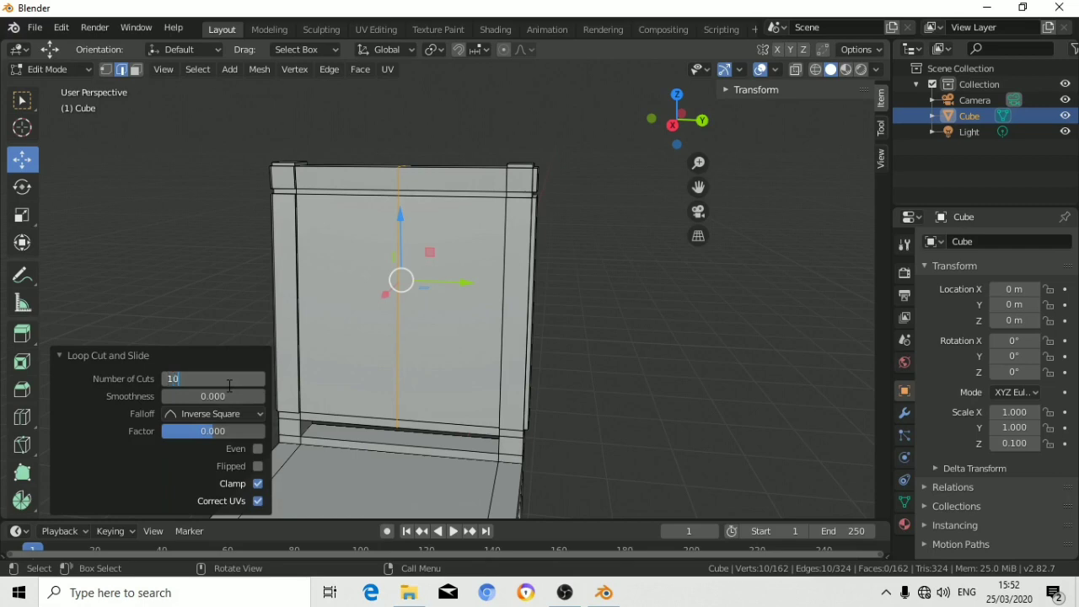
{"action": "key", "text": "Return"}
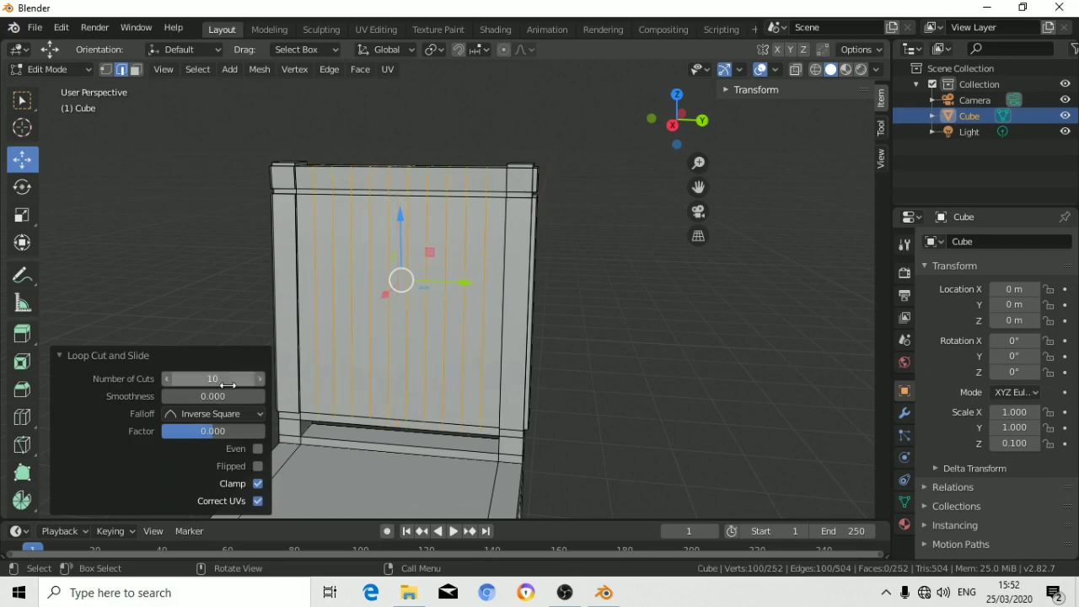
{"action": "left_click", "coordinate": [217, 301]}
{"action": "scroll", "coordinate": [253, 295], "scroll_direction": "up", "scroll_amount": 4}
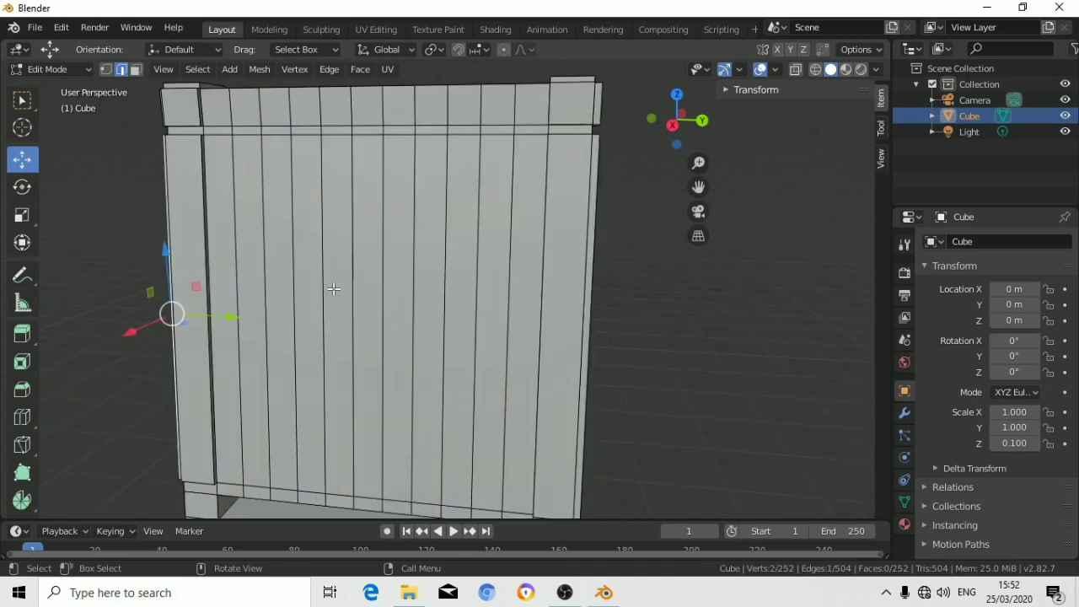
{"action": "left_click", "coordinate": [814, 71]}
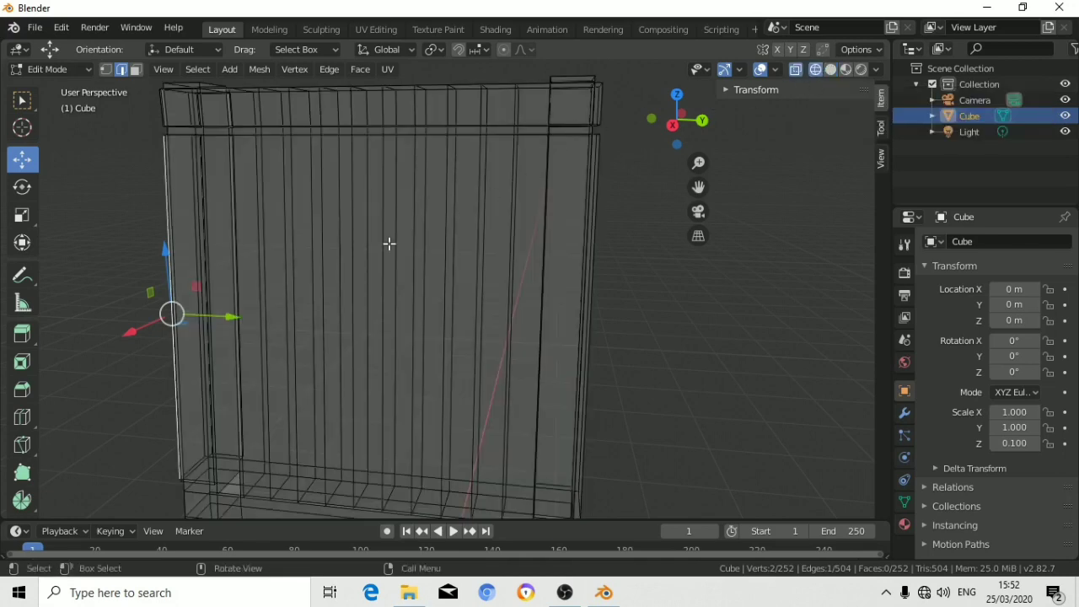
Box-select the left slat's edge loops and close its sides with Bridge Edge Loops.
{"action": "left_click", "coordinate": [106, 70]}
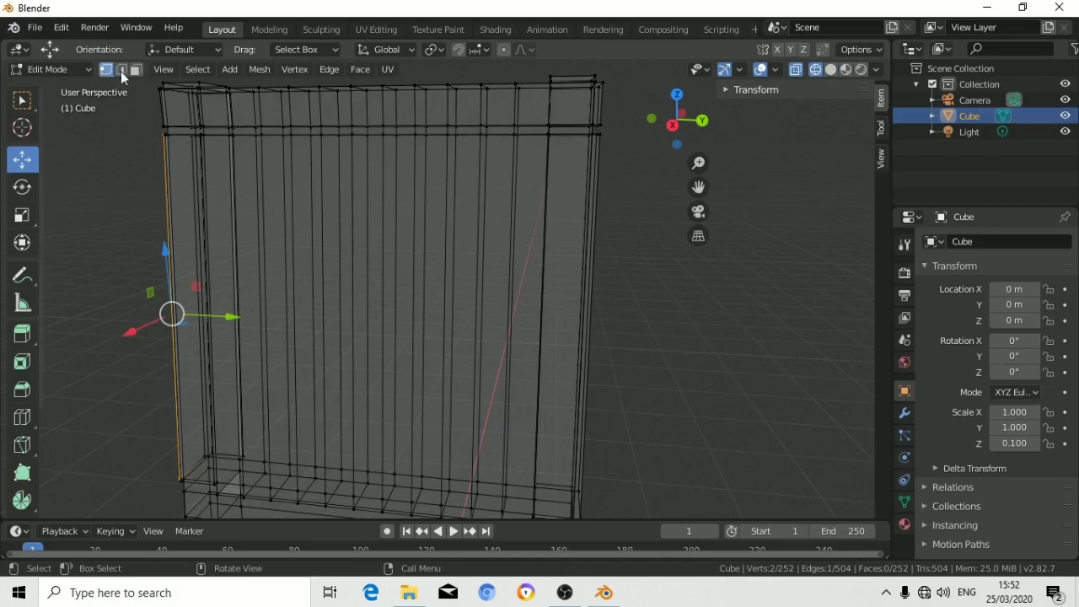
{"action": "left_click", "coordinate": [132, 70]}
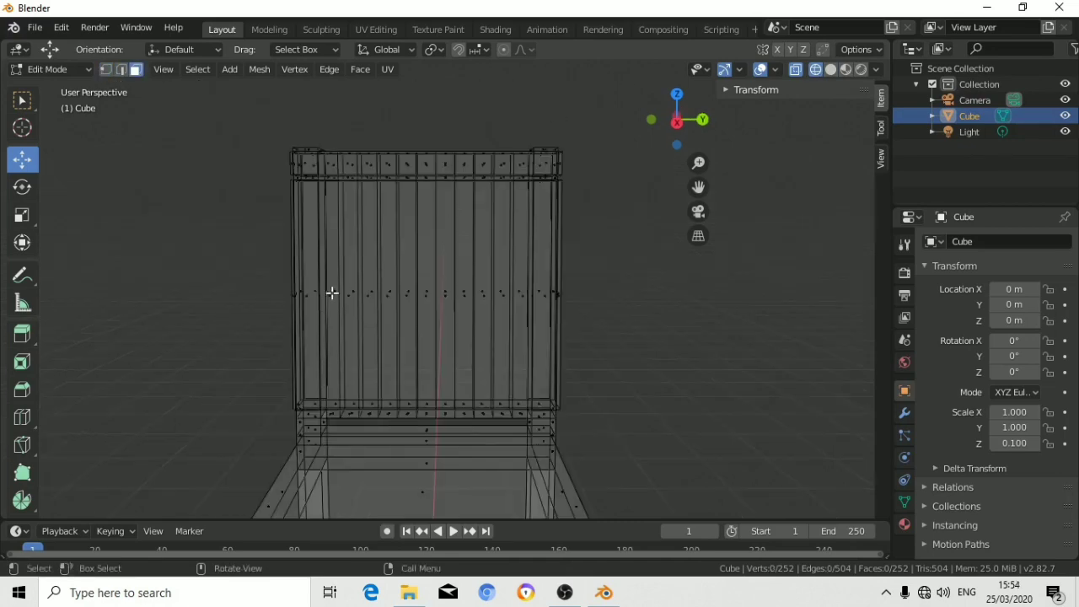
{"action": "scroll", "coordinate": [331, 292], "scroll_direction": "up", "scroll_amount": 3}
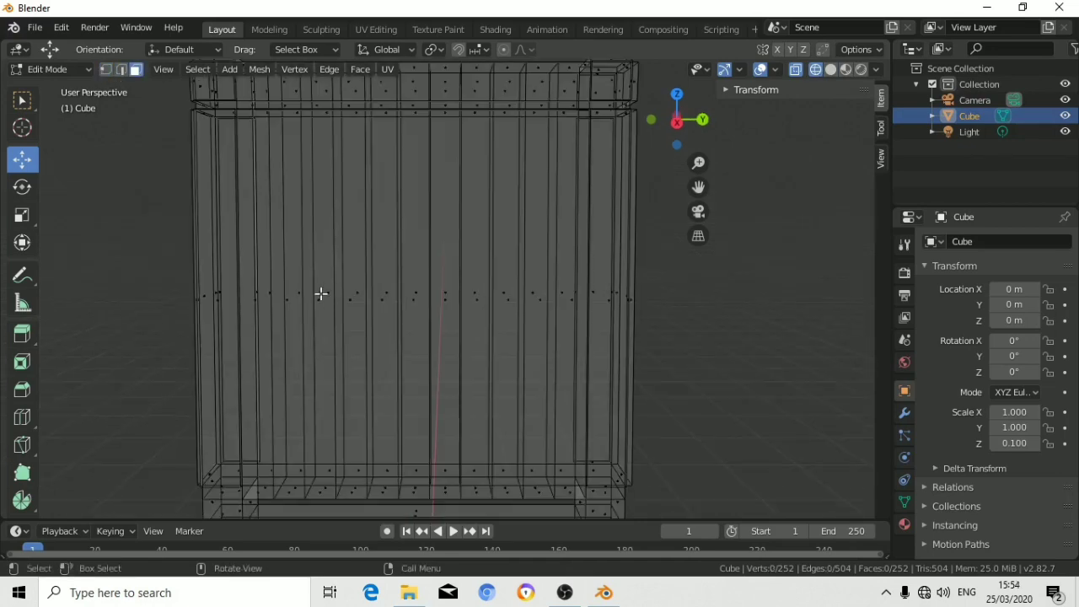
{"action": "scroll", "coordinate": [300, 302], "scroll_direction": "down", "scroll_amount": 2}
{"action": "scroll", "coordinate": [302, 303], "scroll_direction": "down", "scroll_amount": 2}
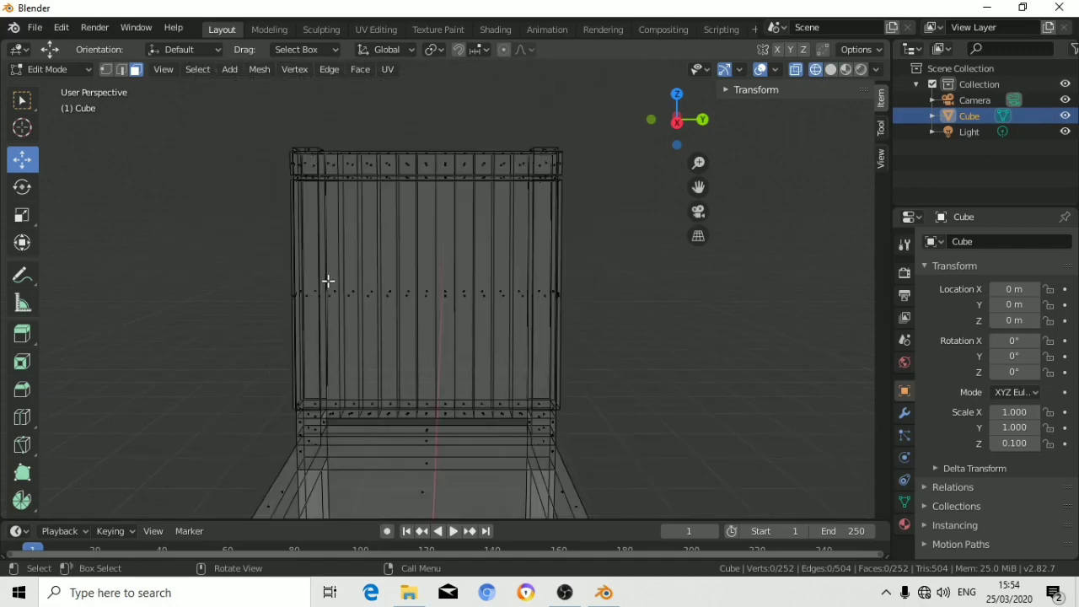
{"action": "key", "text": "b"}
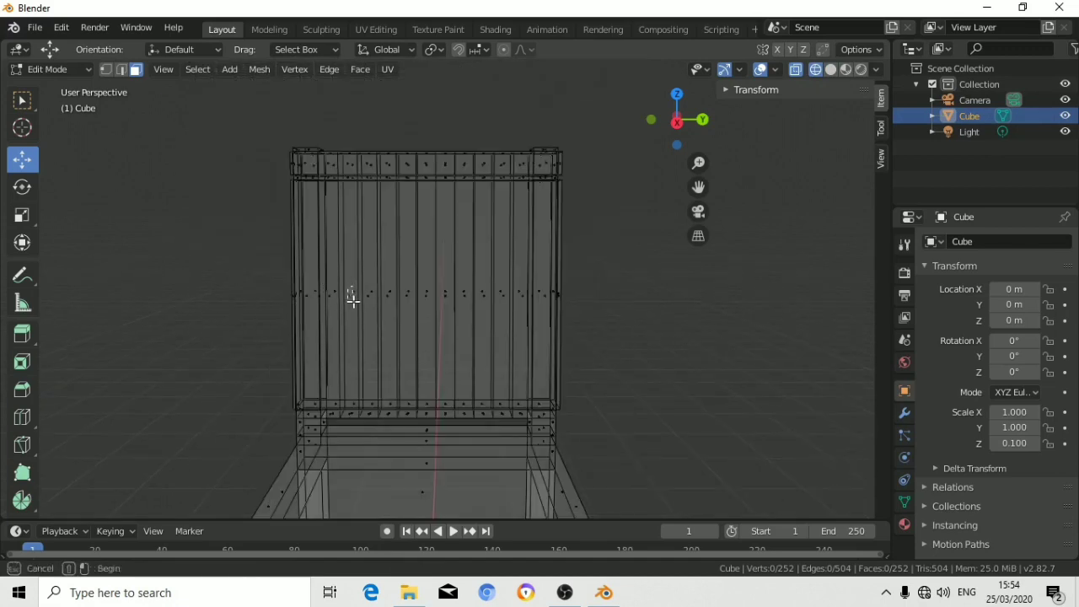
{"action": "left_click_drag", "start_coordinate": [336, 172], "coordinate": [368, 419]}
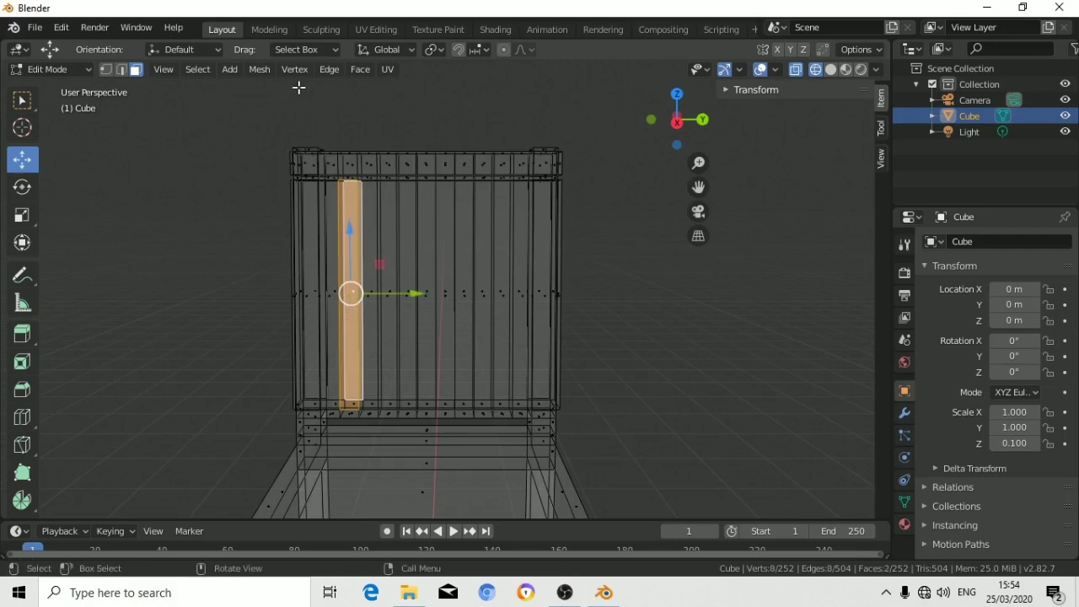
{"action": "left_click", "coordinate": [329, 71]}
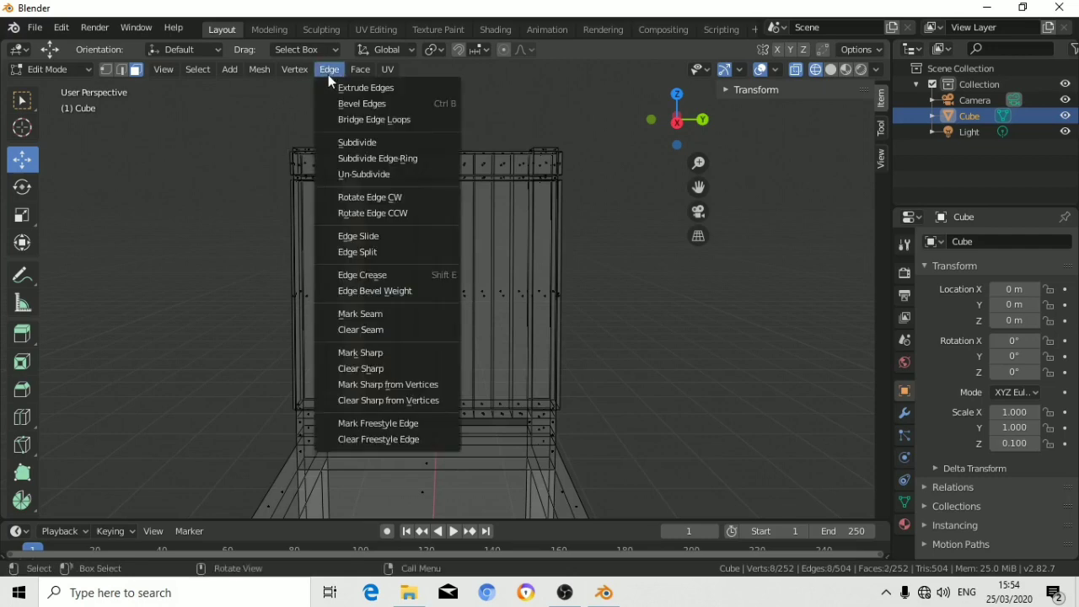
{"action": "left_click", "coordinate": [343, 120]}
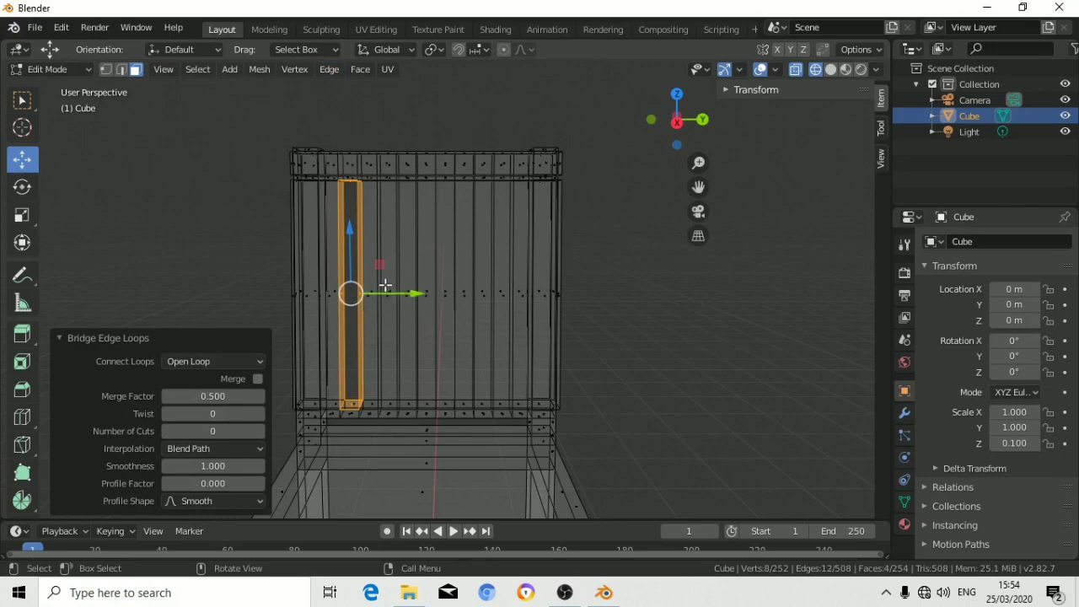
{"action": "left_click_drag", "start_coordinate": [385, 286], "coordinate": [390, 301]}
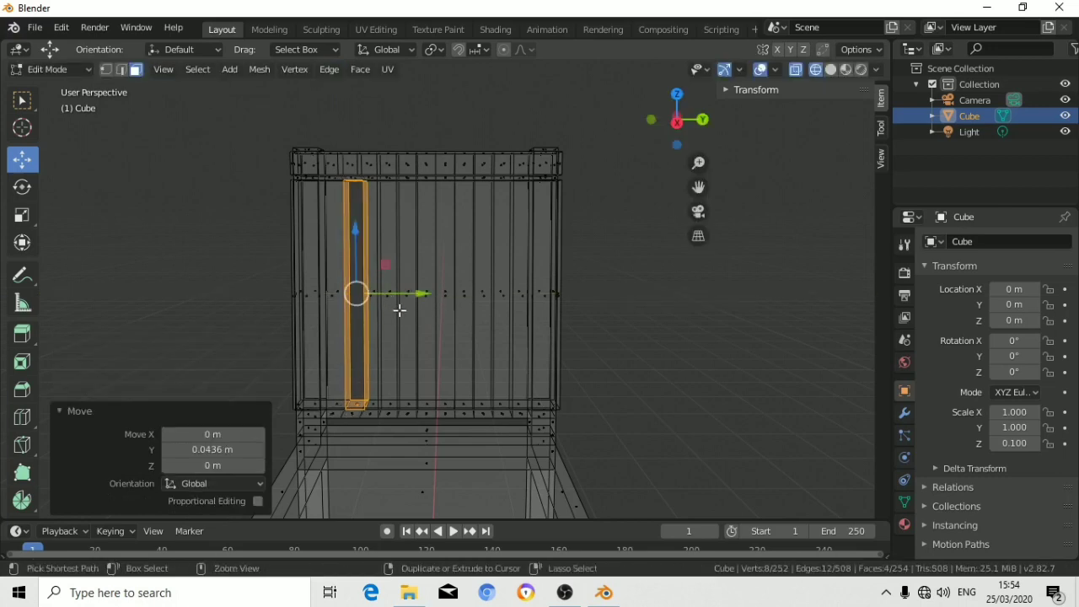
{"action": "left_click", "coordinate": [593, 229]}
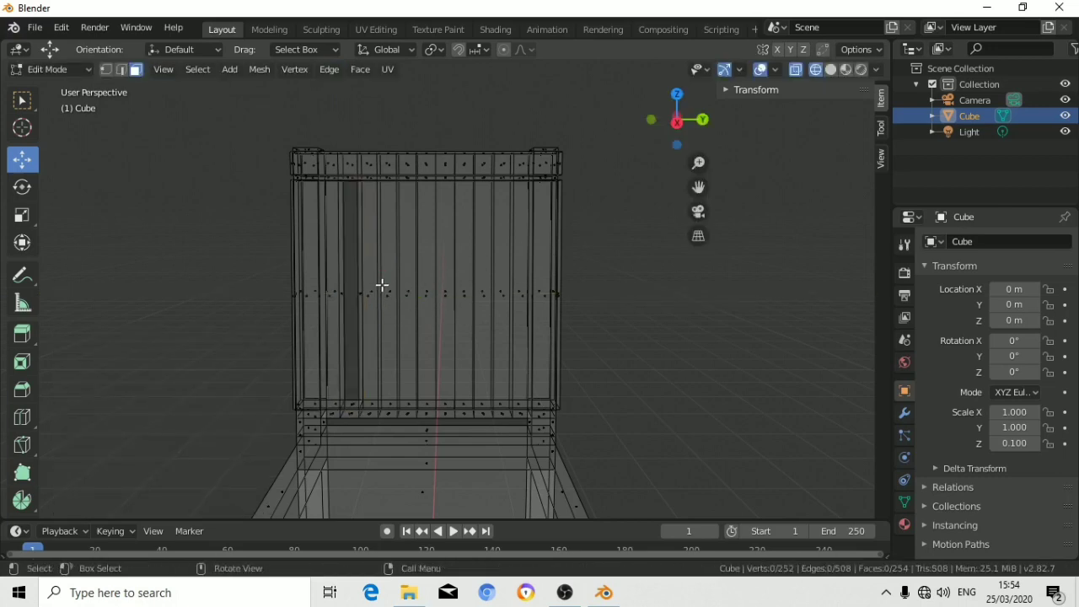
{"action": "key", "text": "ctrl+z"}
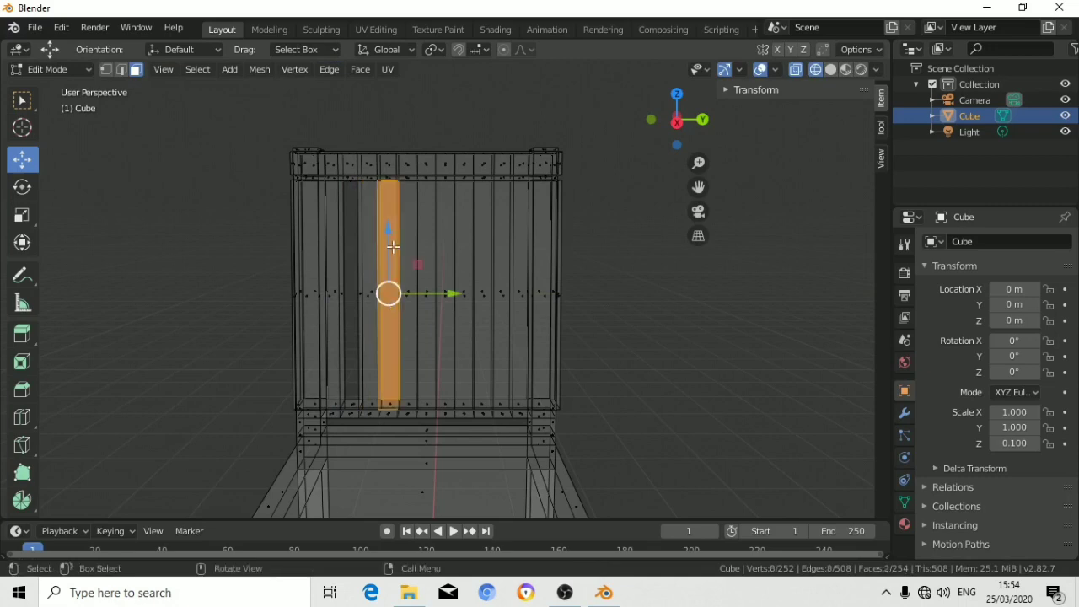
{"action": "left_click", "coordinate": [327, 71]}
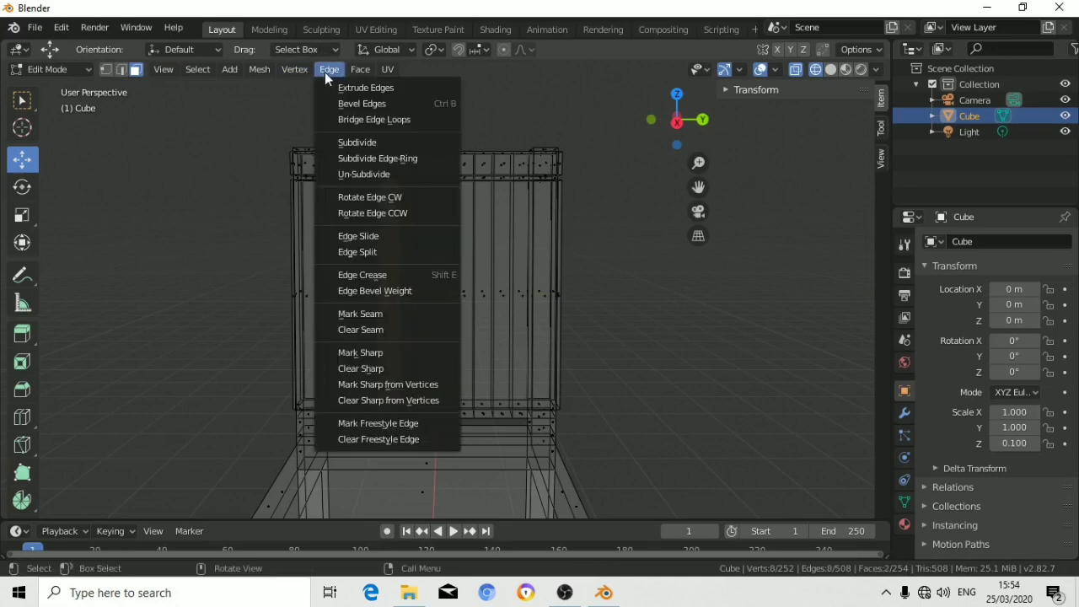
{"action": "left_click", "coordinate": [350, 122]}
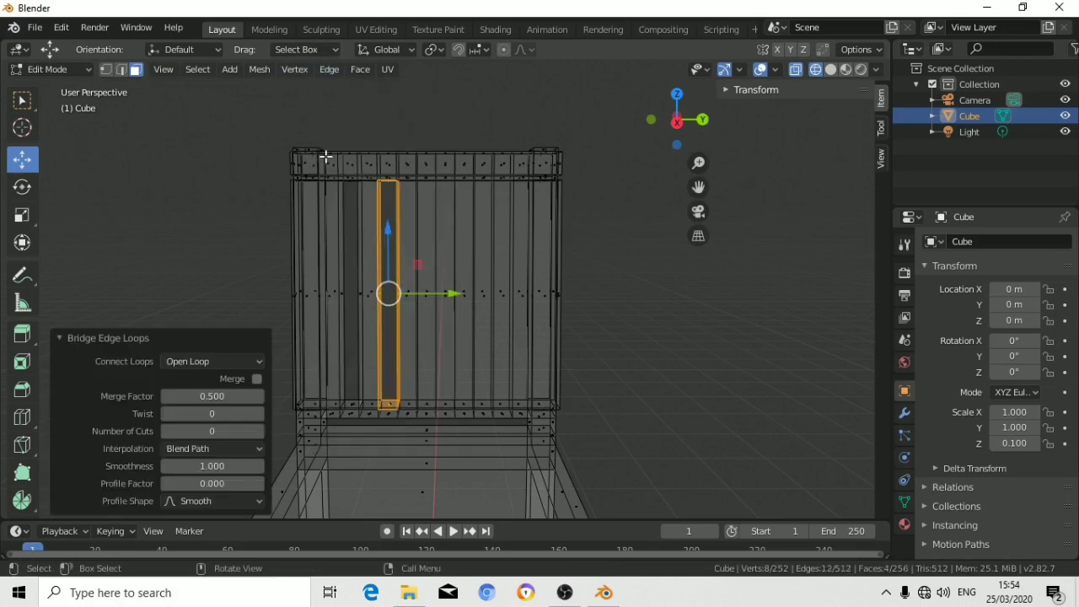
Bridge the edge loops of the next slat and of the central slat.
{"action": "left_click", "coordinate": [431, 306]}
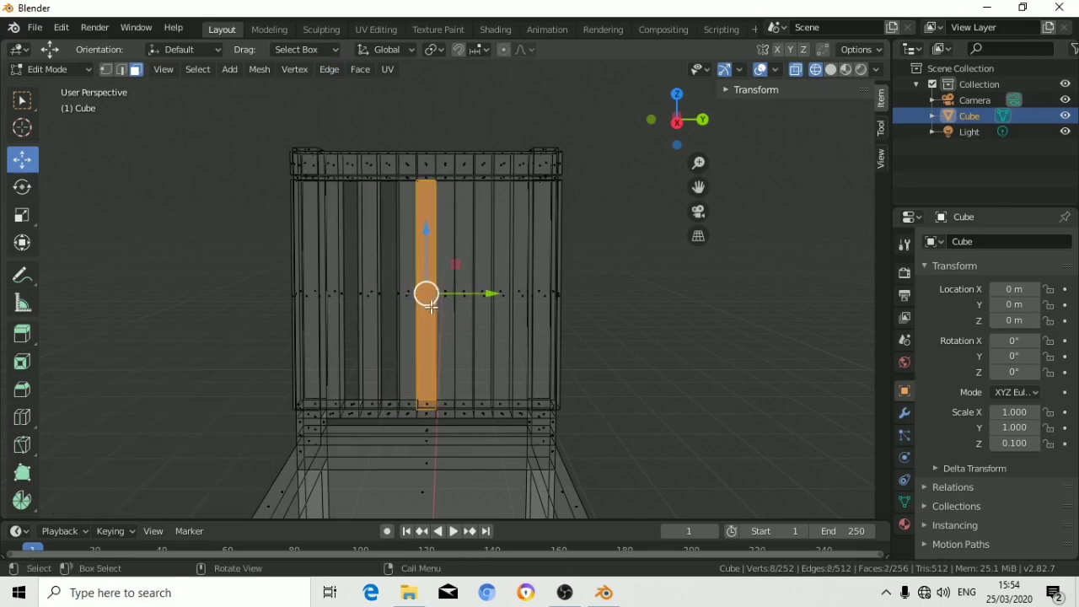
{"action": "left_click", "coordinate": [329, 75]}
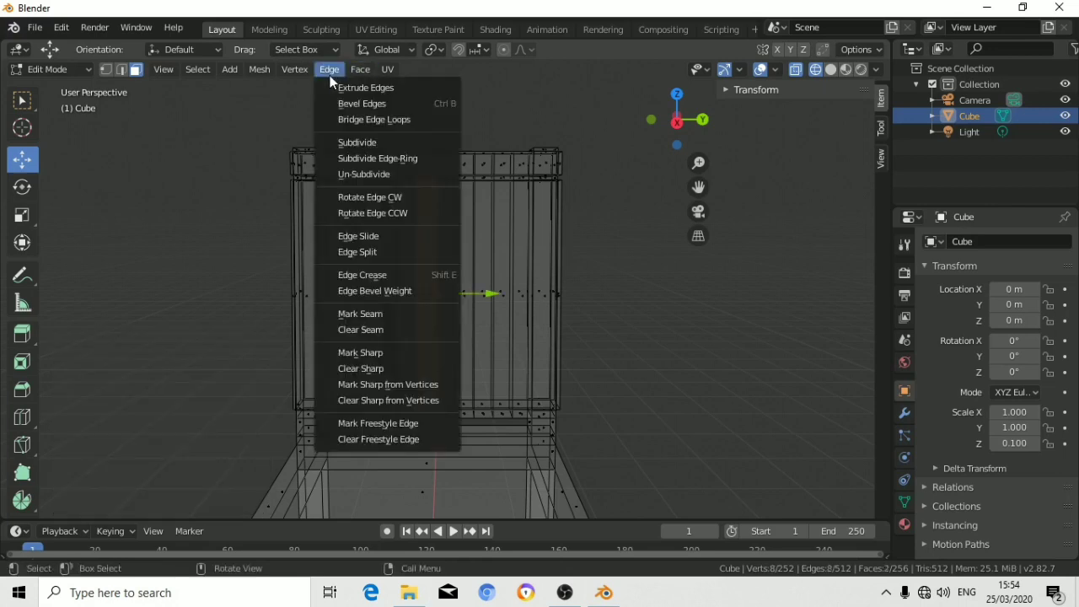
{"action": "left_click", "coordinate": [349, 120]}
{"action": "left_click", "coordinate": [592, 246]}
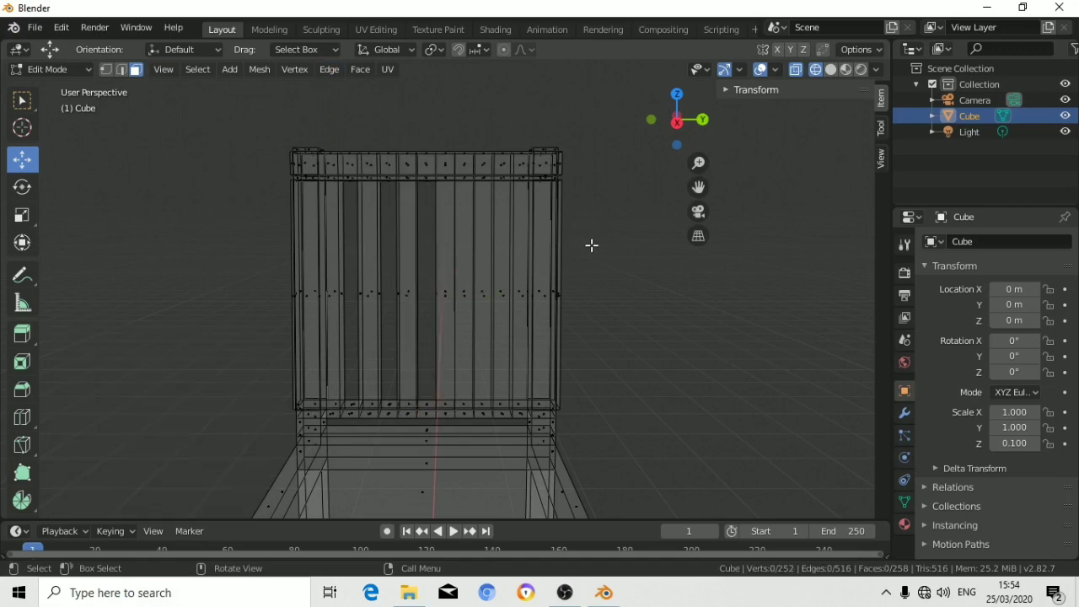
{"action": "left_click", "coordinate": [468, 299]}
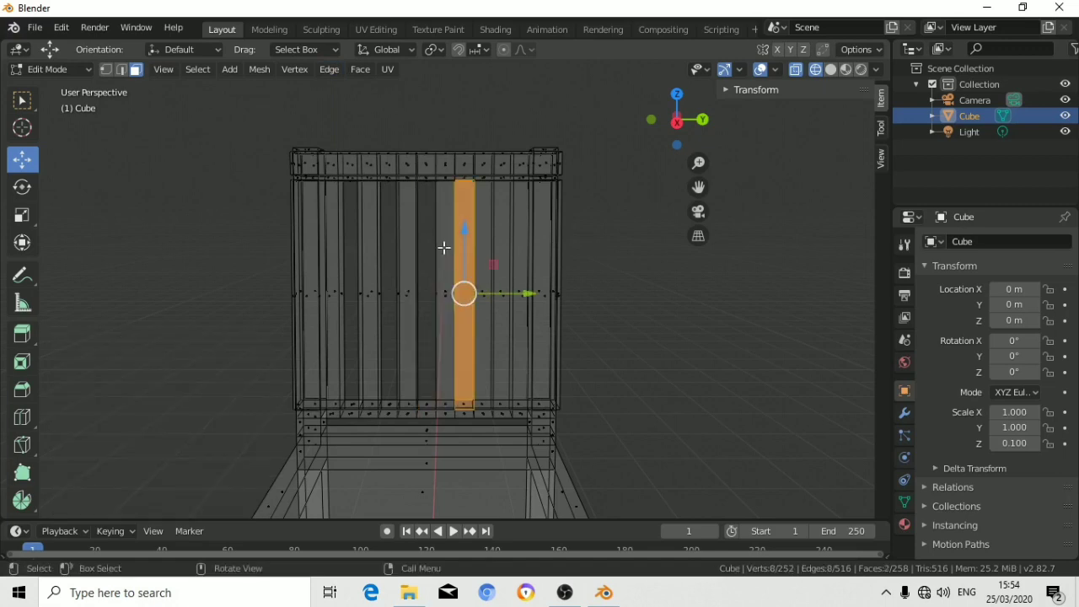
{"action": "left_click", "coordinate": [330, 69]}
{"action": "left_click", "coordinate": [350, 116]}
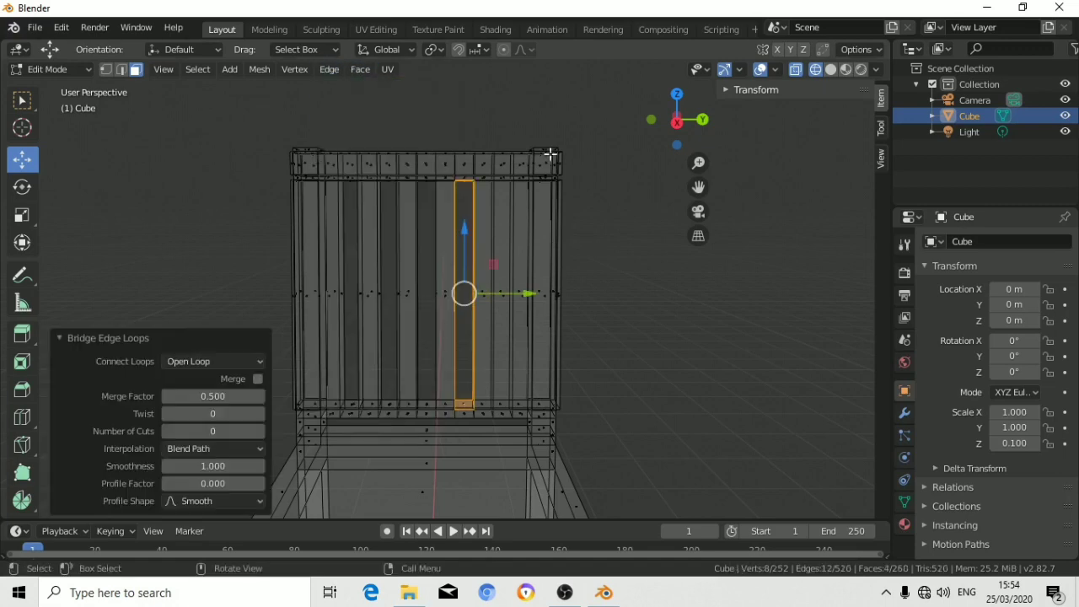
{"action": "left_click", "coordinate": [595, 182]}
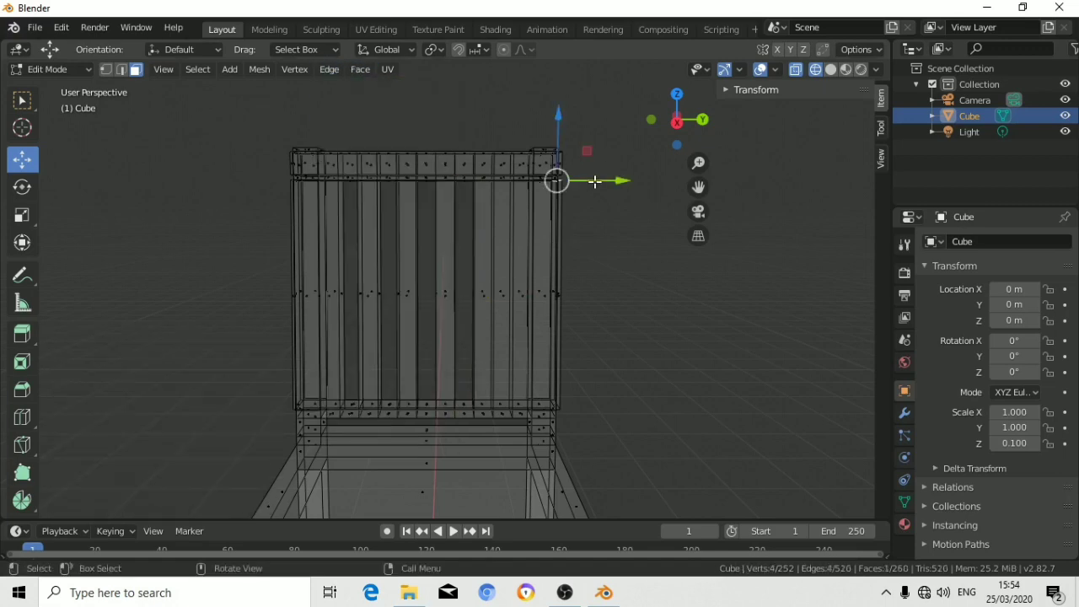
Box-select the right-hand slat's edge loops, bridge them, and clear the selection.
{"action": "left_click", "coordinate": [505, 300]}
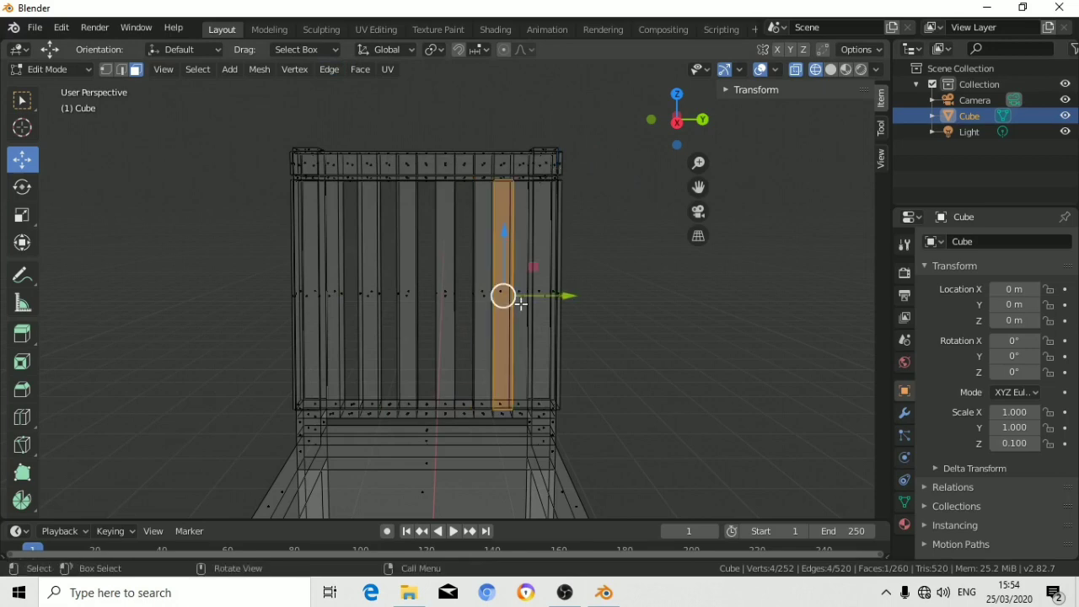
{"action": "left_click", "coordinate": [616, 251]}
{"action": "key", "text": "b"}
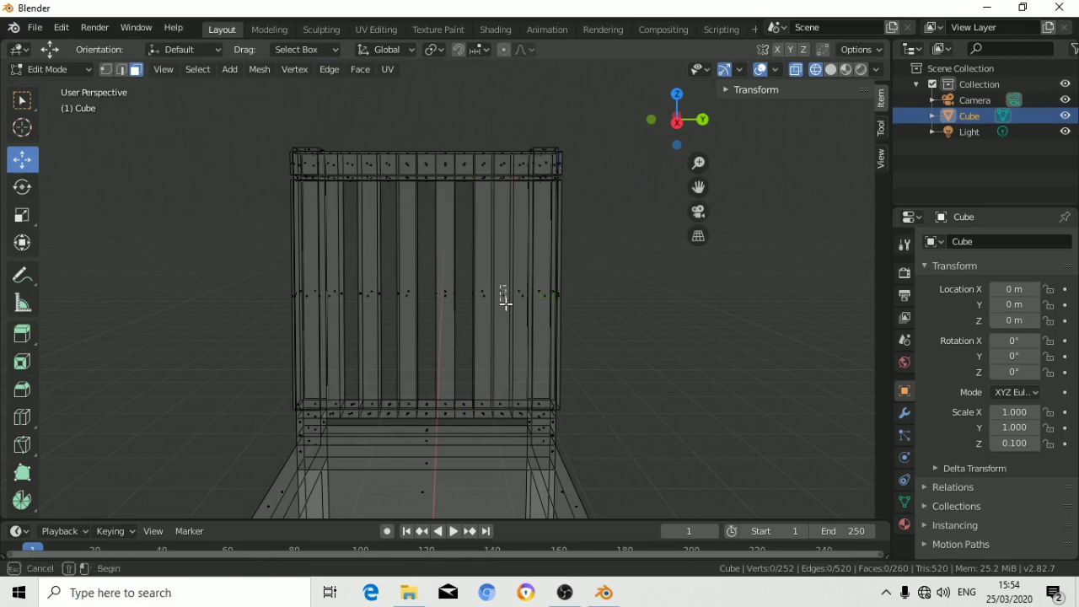
{"action": "left_click_drag", "start_coordinate": [505, 303], "coordinate": [501, 291]}
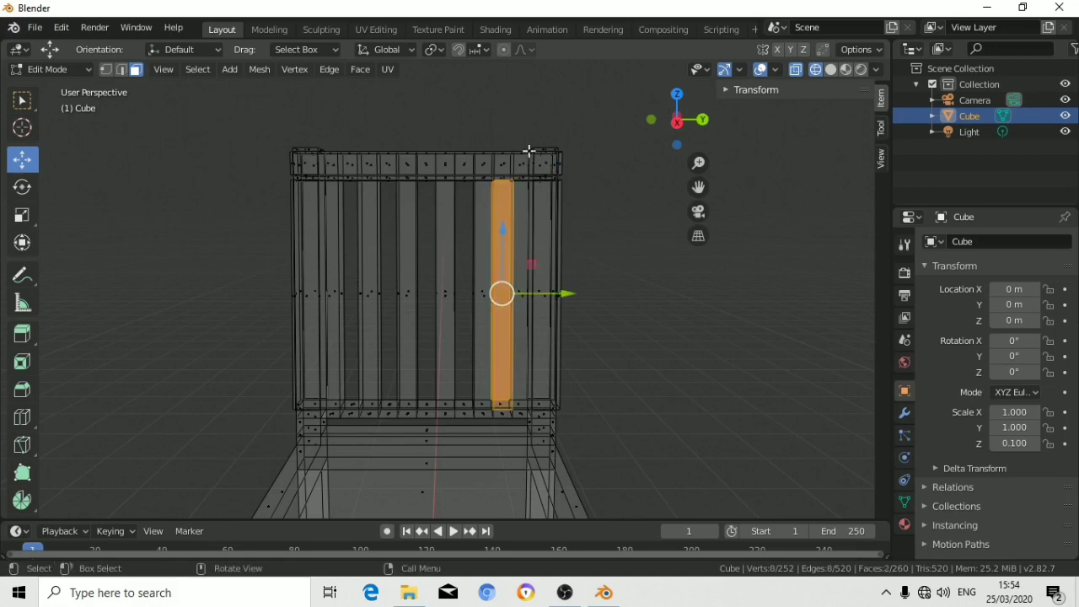
{"action": "left_click", "coordinate": [329, 72]}
{"action": "left_click", "coordinate": [342, 116]}
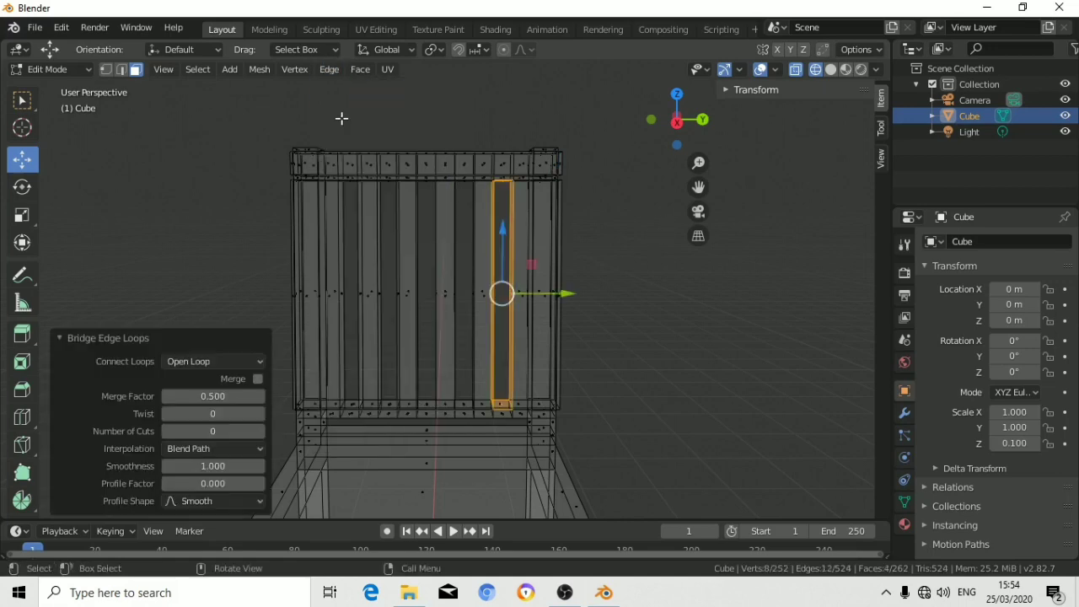
{"action": "left_click", "coordinate": [591, 110]}
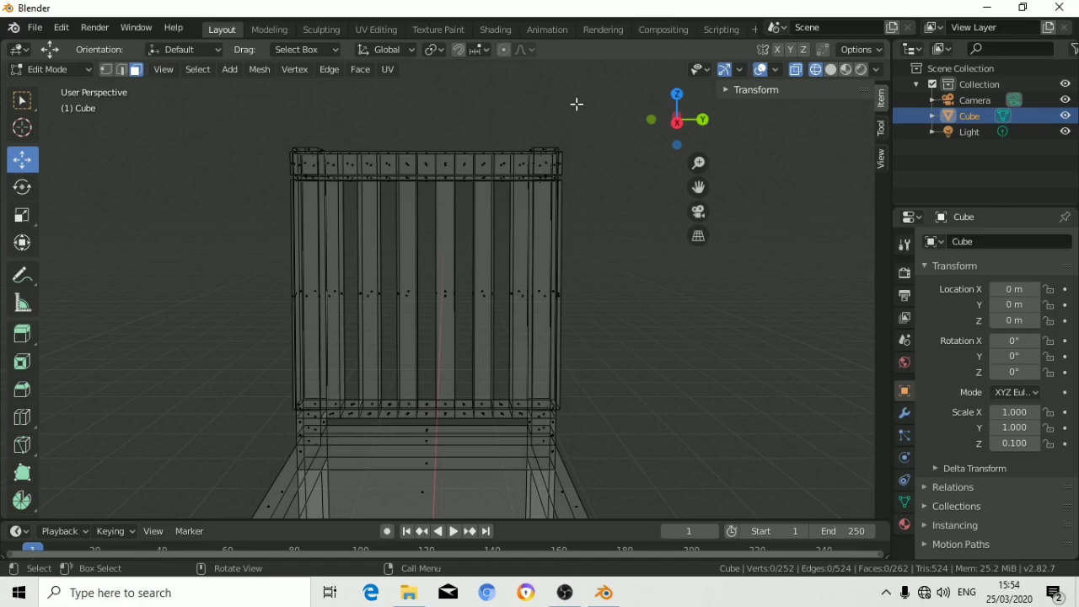
Return to solid shading and extrude the base faces of both uprights outward.
{"action": "left_click", "coordinate": [831, 69]}
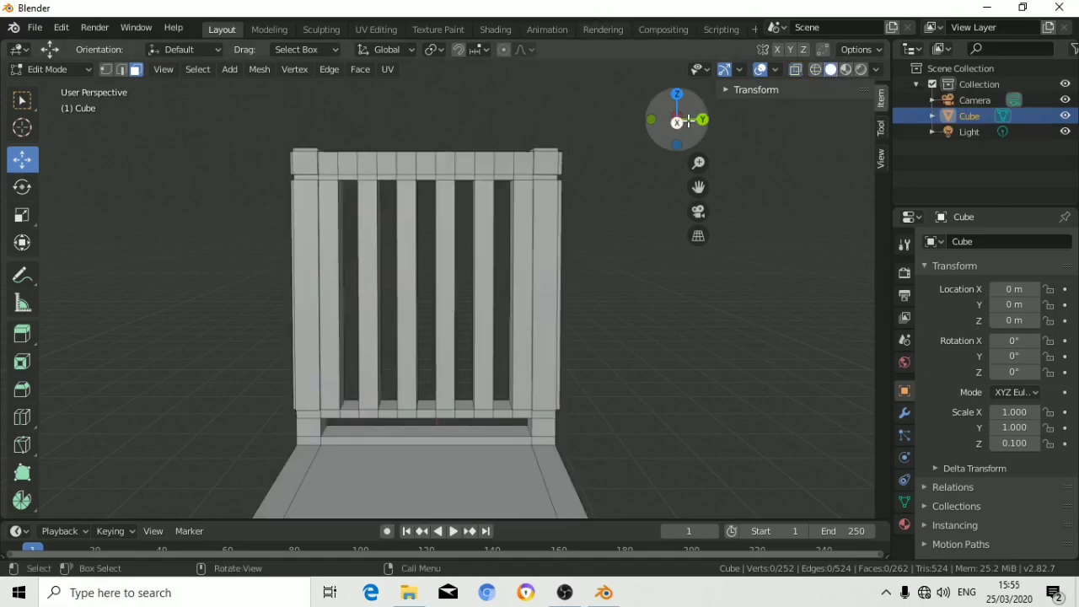
{"action": "mouse_move", "coordinate": [675, 120]}
{"action": "left_mouse_down"}
{"action": "mouse_move", "coordinate": [649, 127]}
{"action": "mouse_move", "coordinate": [679, 121]}
{"action": "mouse_move", "coordinate": [593, 243]}
{"action": "left_mouse_up"}
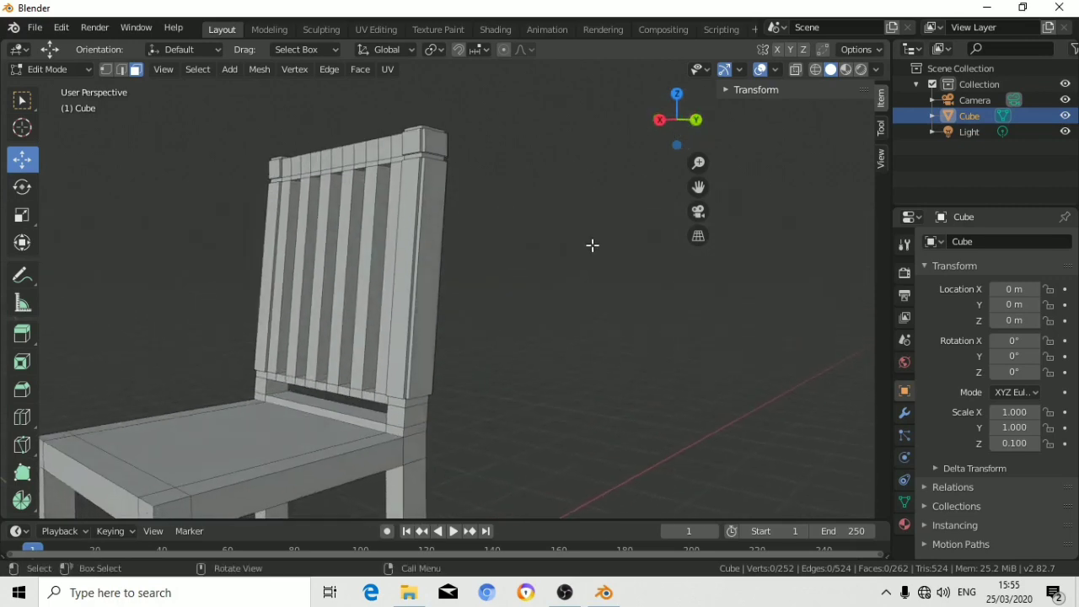
{"action": "scroll", "coordinate": [573, 256], "scroll_direction": "up", "scroll_amount": 3}
{"action": "left_click", "coordinate": [350, 506]}
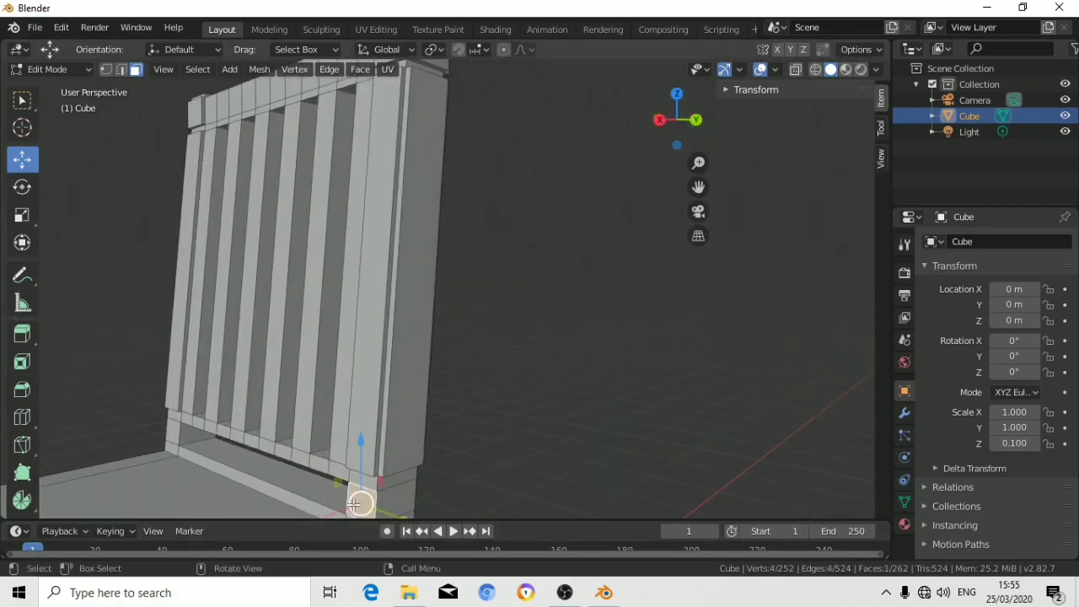
{"action": "left_click", "coordinate": [178, 433], "text": "shift"}
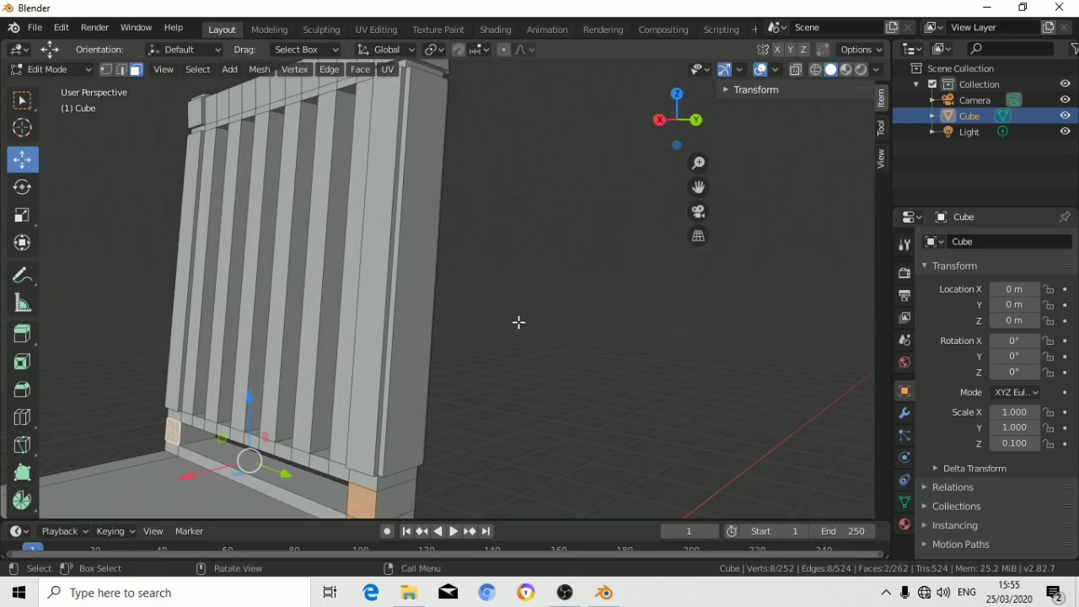
{"action": "key", "text": "e"}
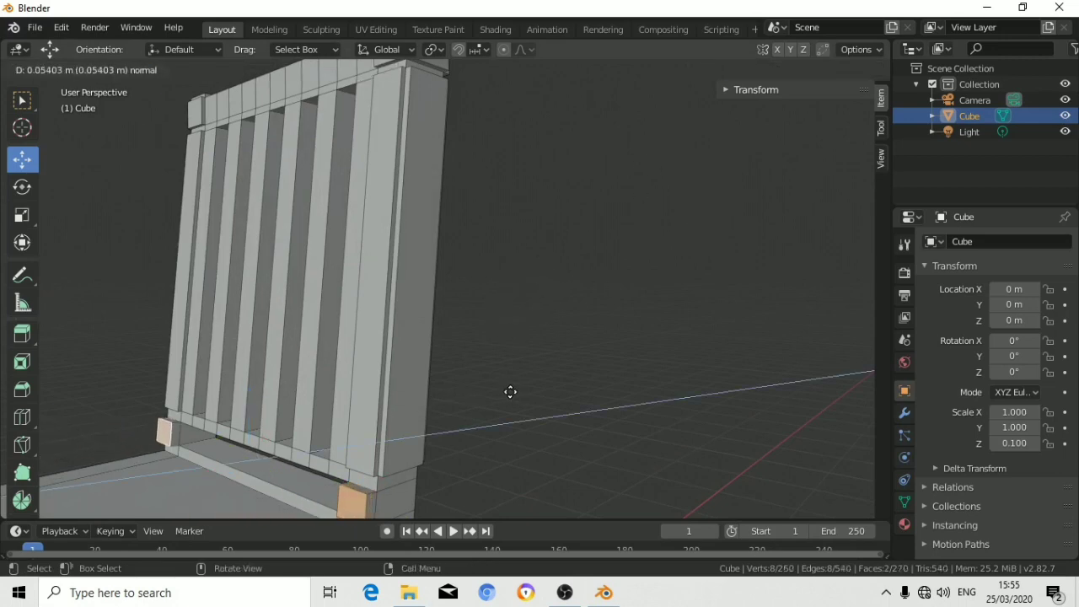
{"action": "left_click", "coordinate": [516, 392]}
{"action": "left_click", "coordinate": [513, 340]}
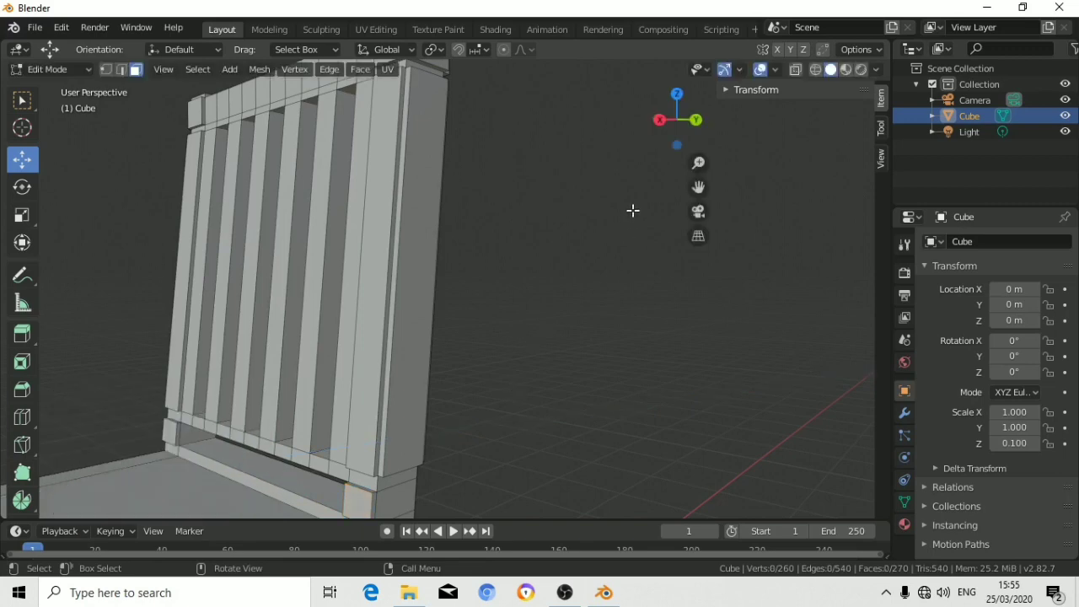
Extrude another face at an upright's base outward about 0.024 m.
{"action": "left_click_drag", "start_coordinate": [666, 125], "coordinate": [679, 126]}
{"action": "left_click", "coordinate": [256, 455]}
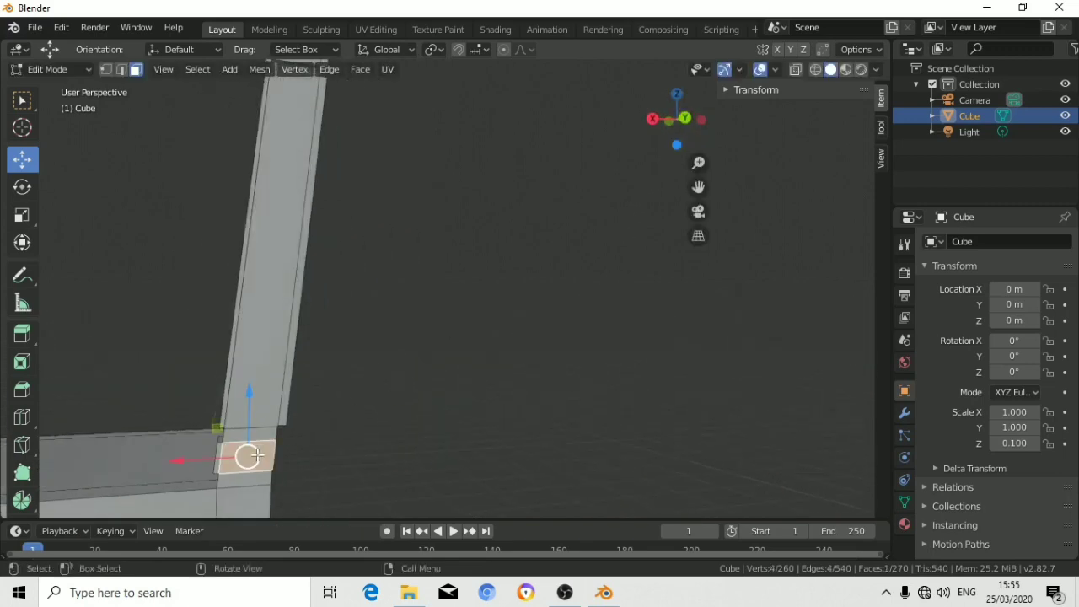
{"action": "left_click_drag", "start_coordinate": [677, 116], "coordinate": [501, 269]}
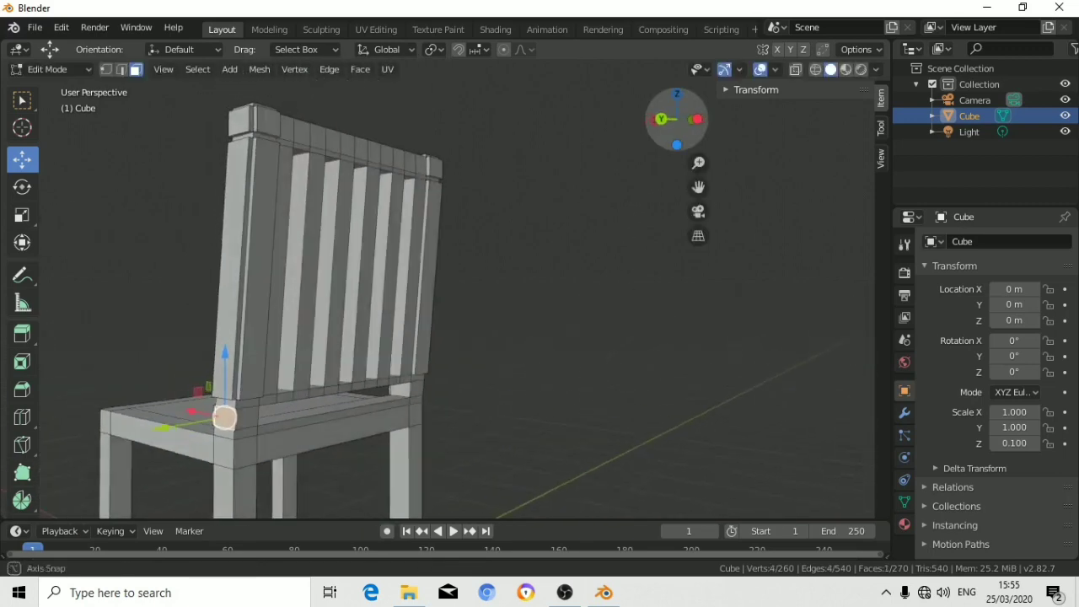
{"action": "scroll", "coordinate": [226, 359], "scroll_direction": "up", "scroll_amount": 3}
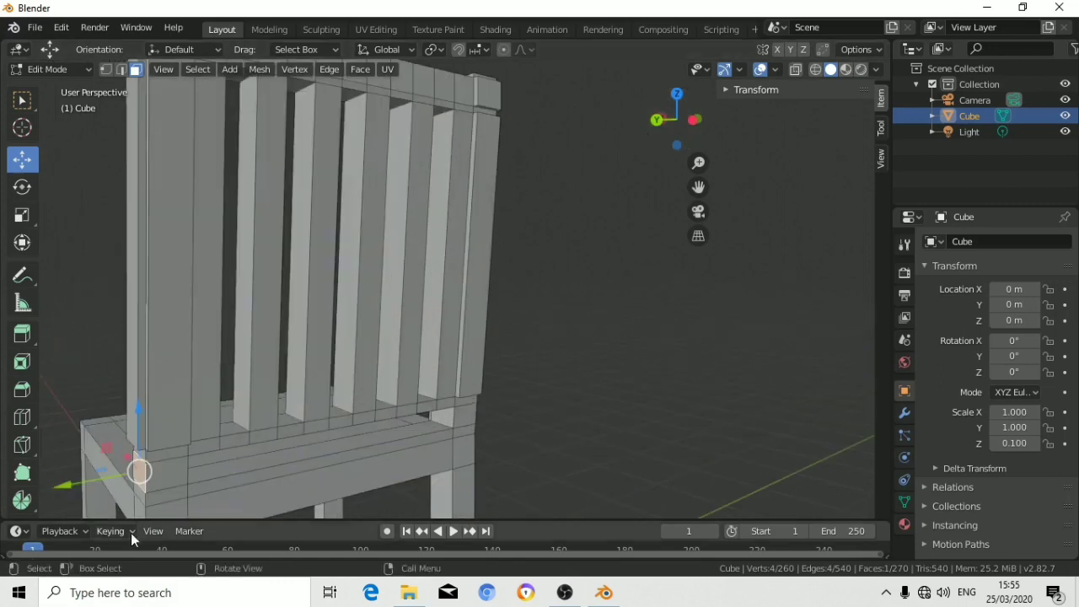
{"action": "key", "text": "e"}
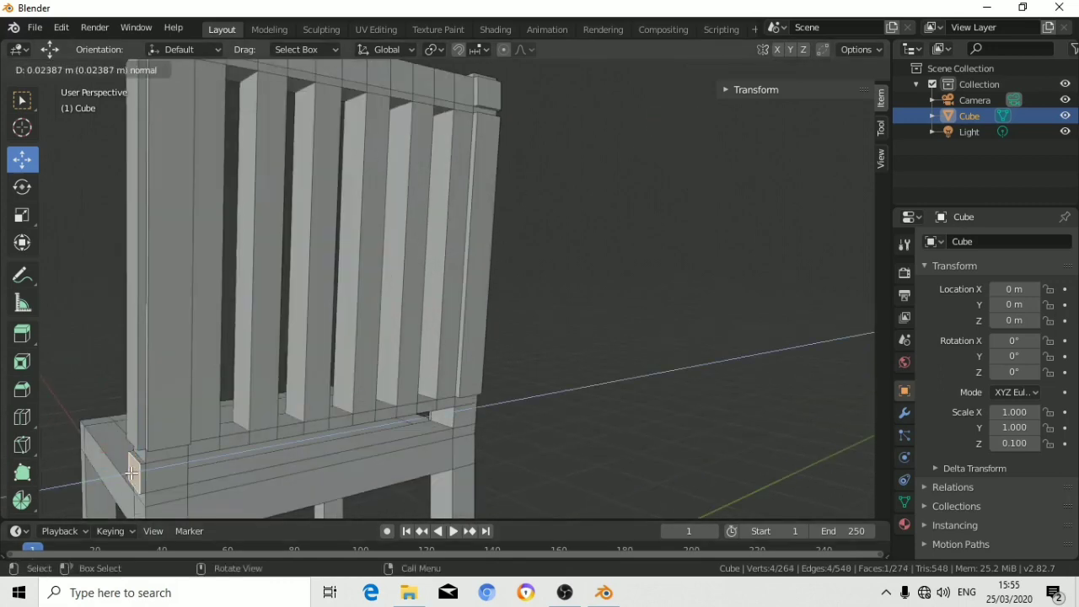
{"action": "left_click", "coordinate": [132, 474]}
{"action": "left_click", "coordinate": [532, 412]}
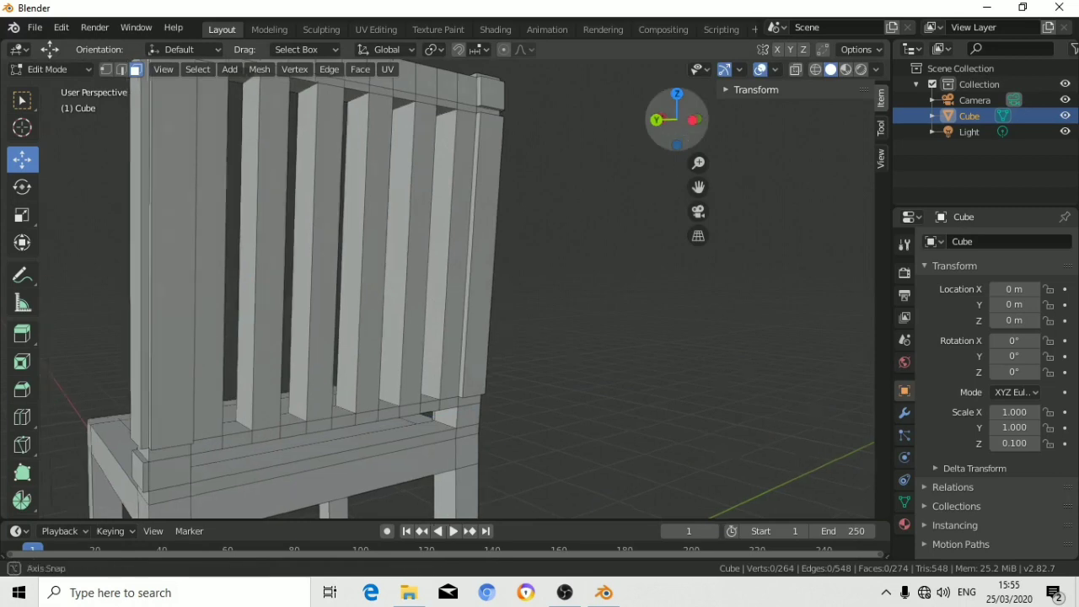
Orbit via the right side view to behind the chair and zoom in on the seat-back joint.
{"action": "mouse_move", "coordinate": [677, 119]}
{"action": "left_mouse_down"}
{"action": "mouse_move", "coordinate": [692, 124]}
{"action": "mouse_move", "coordinate": [574, 238]}
{"action": "left_mouse_up"}
{"action": "left_click", "coordinate": [677, 119]}
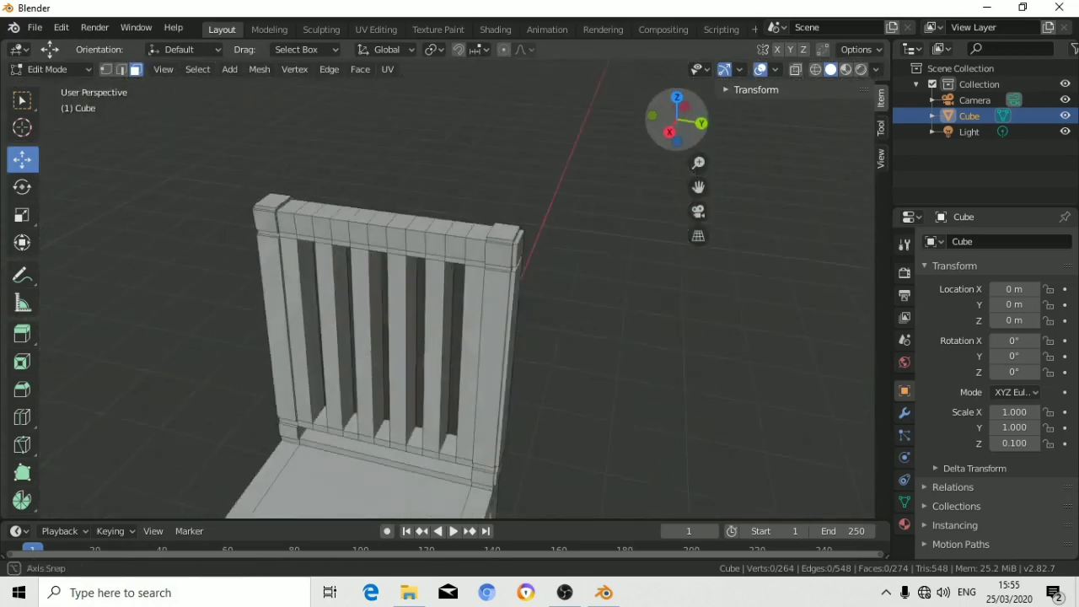
{"action": "left_click_drag", "start_coordinate": [677, 120], "coordinate": [681, 122]}
{"action": "scroll", "coordinate": [562, 338], "scroll_direction": "up", "scroll_amount": 2}
{"action": "scroll", "coordinate": [418, 398], "scroll_direction": "up", "scroll_amount": 2}
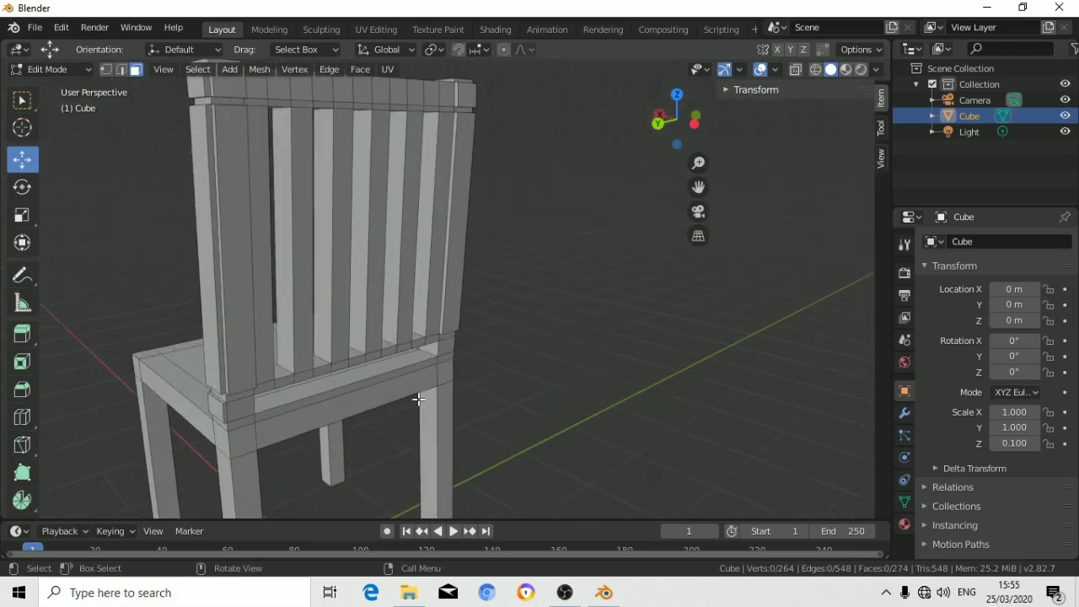
Extrude the two small joint faces at the seat-back junction outward.
{"action": "left_click", "coordinate": [239, 409]}
{"action": "left_click", "coordinate": [444, 346], "text": "shift"}
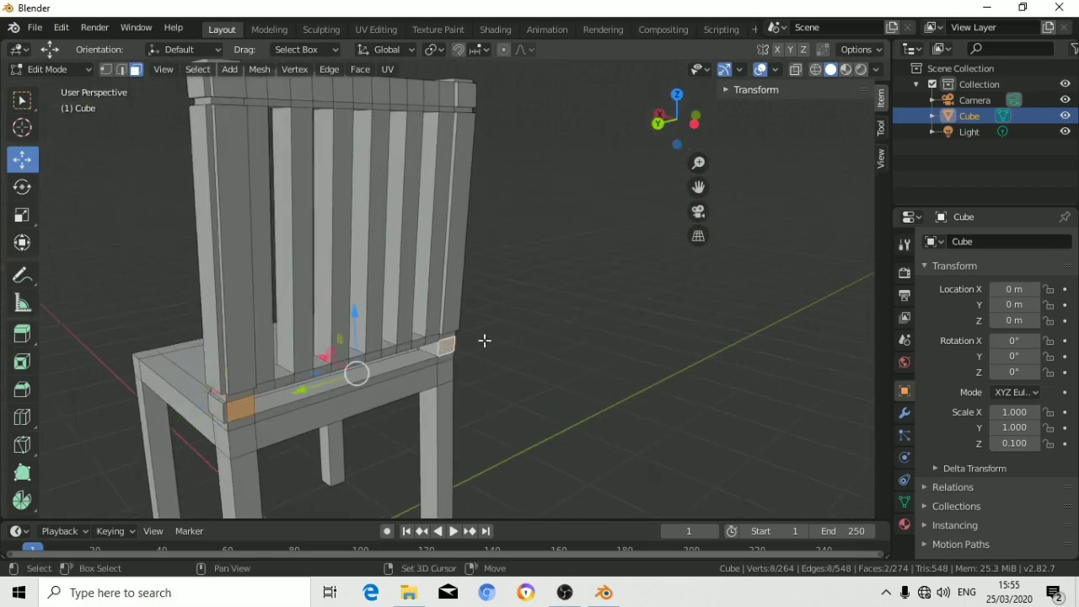
{"action": "left_click_drag", "start_coordinate": [674, 118], "coordinate": [666, 110]}
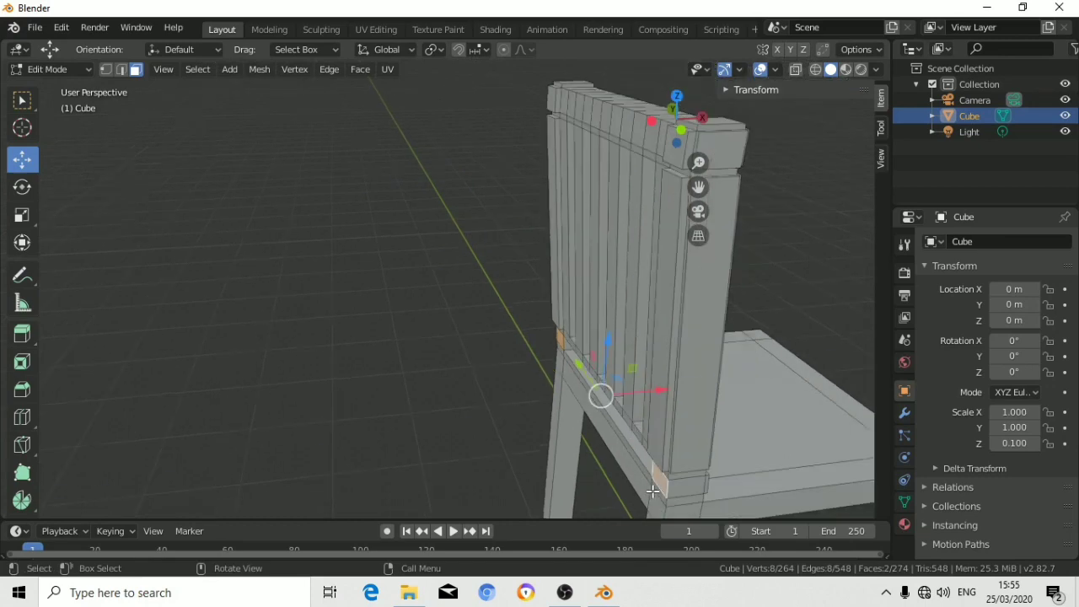
{"action": "key", "text": "e"}
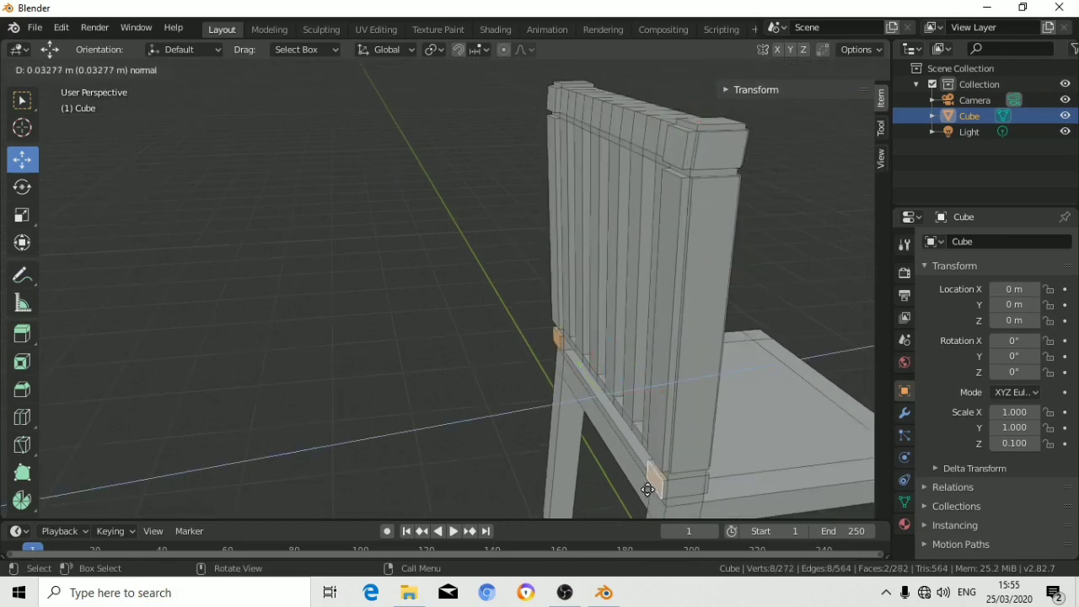
{"action": "left_click", "coordinate": [647, 489]}
{"action": "left_click", "coordinate": [759, 253]}
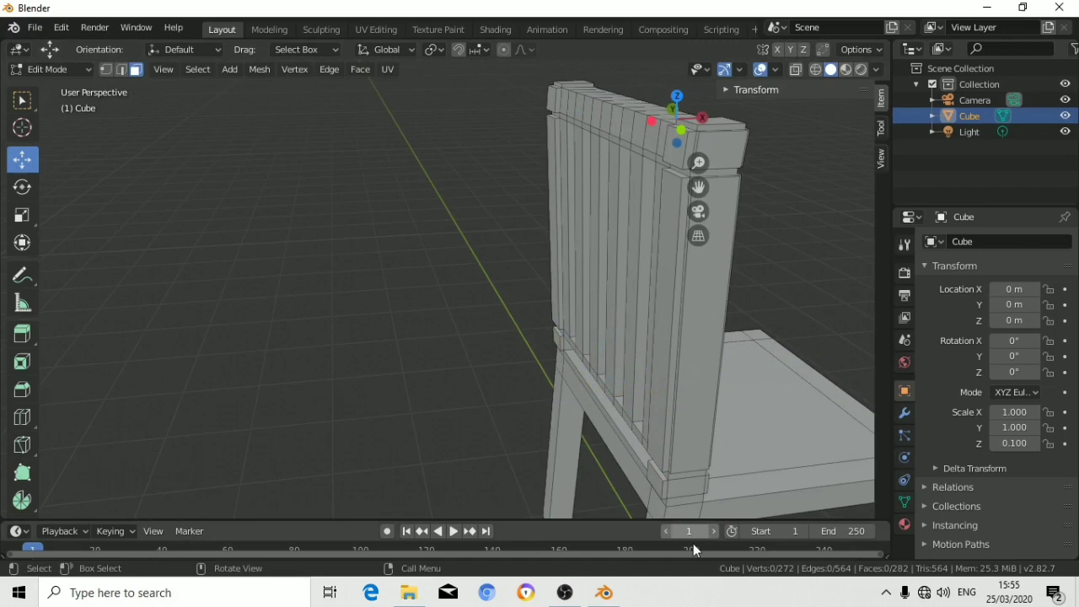
Extrude the small corner face at the seat back outward about 0.032 m.
{"action": "left_click", "coordinate": [684, 489]}
{"action": "key", "text": "e"}
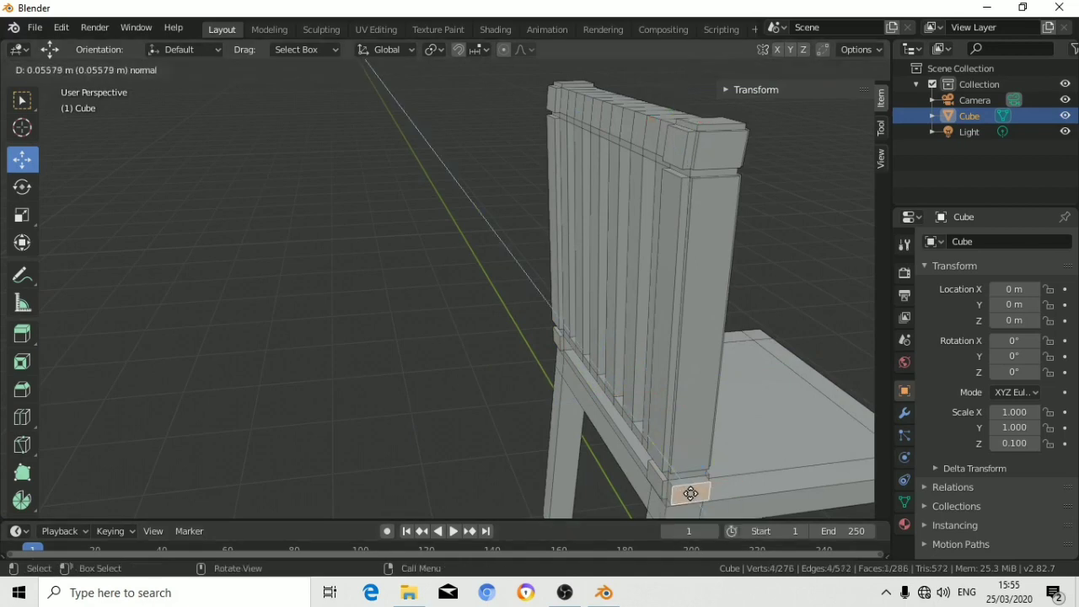
{"action": "left_click", "coordinate": [687, 491]}
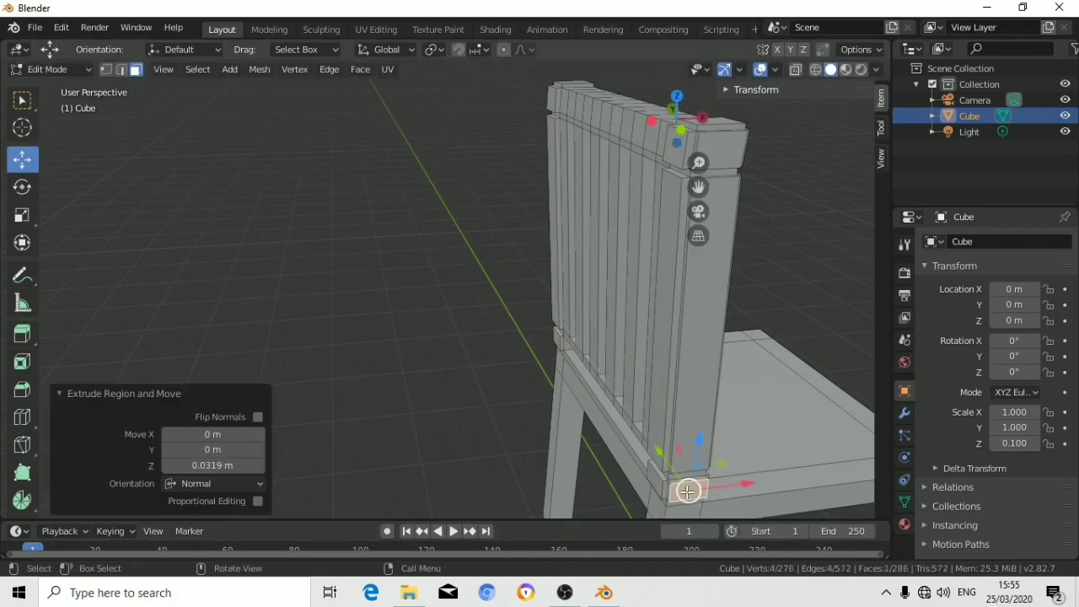
{"action": "left_click", "coordinate": [795, 258]}
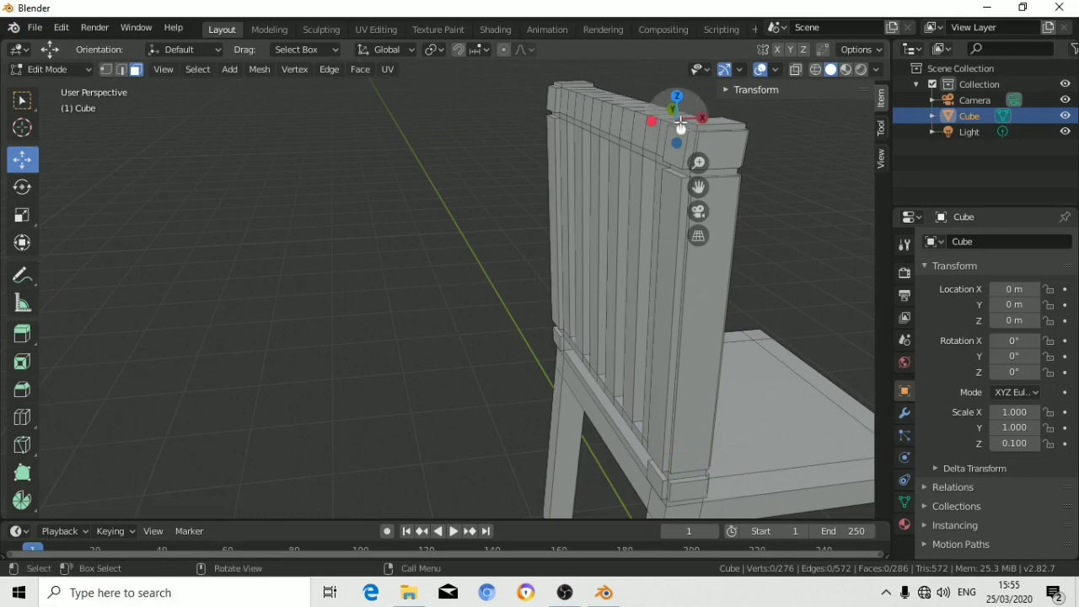
{"action": "left_click_drag", "start_coordinate": [695, 116], "coordinate": [677, 118]}
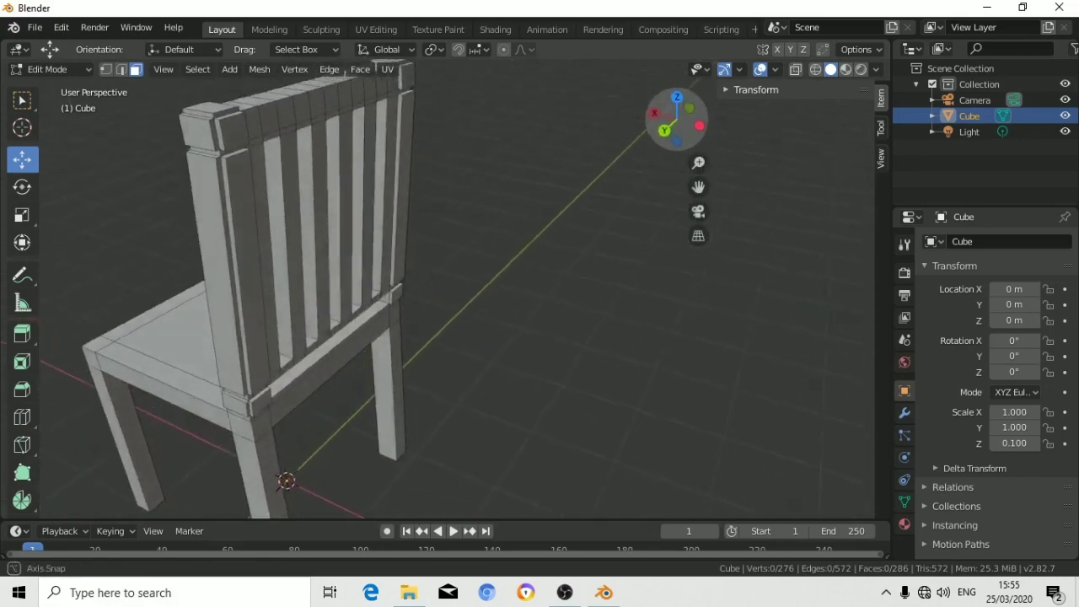
{"action": "left_click_drag", "start_coordinate": [677, 118], "coordinate": [605, 251]}
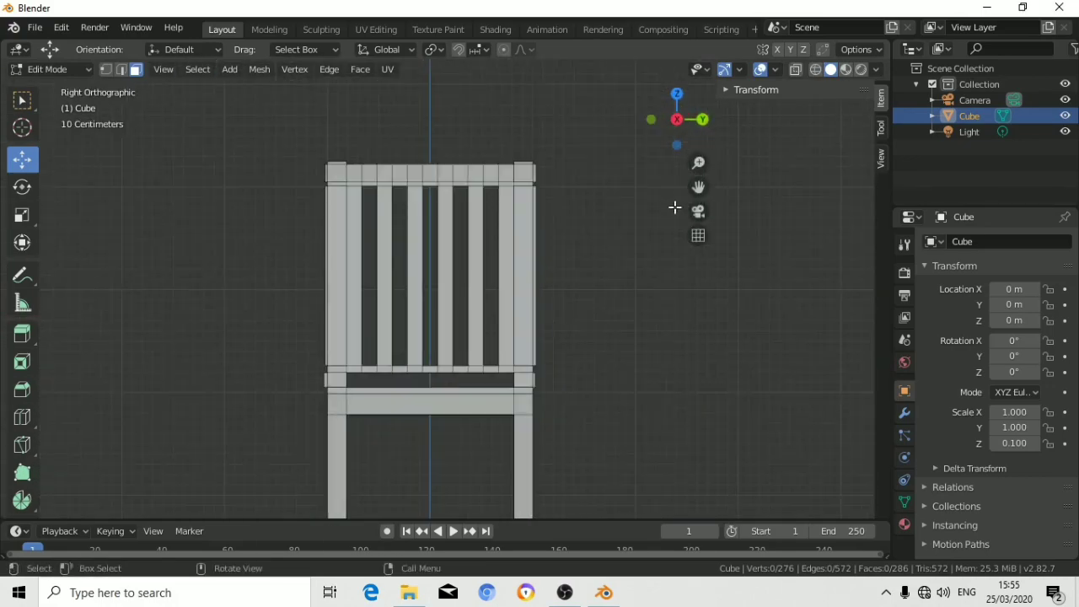
{"action": "mouse_move", "coordinate": [677, 118]}
{"action": "left_mouse_down"}
{"action": "mouse_move", "coordinate": [657, 135]}
{"action": "mouse_move", "coordinate": [691, 124]}
{"action": "left_mouse_up"}
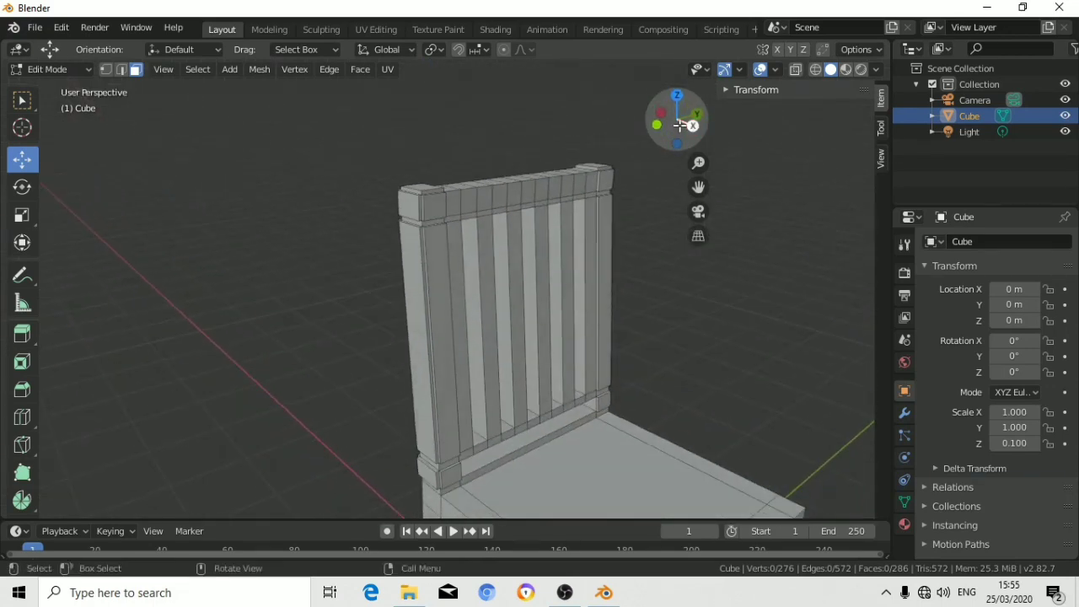
{"action": "scroll", "coordinate": [631, 295], "scroll_direction": "up", "scroll_amount": 2}
{"action": "scroll", "coordinate": [631, 314], "scroll_direction": "down", "scroll_amount": 4}
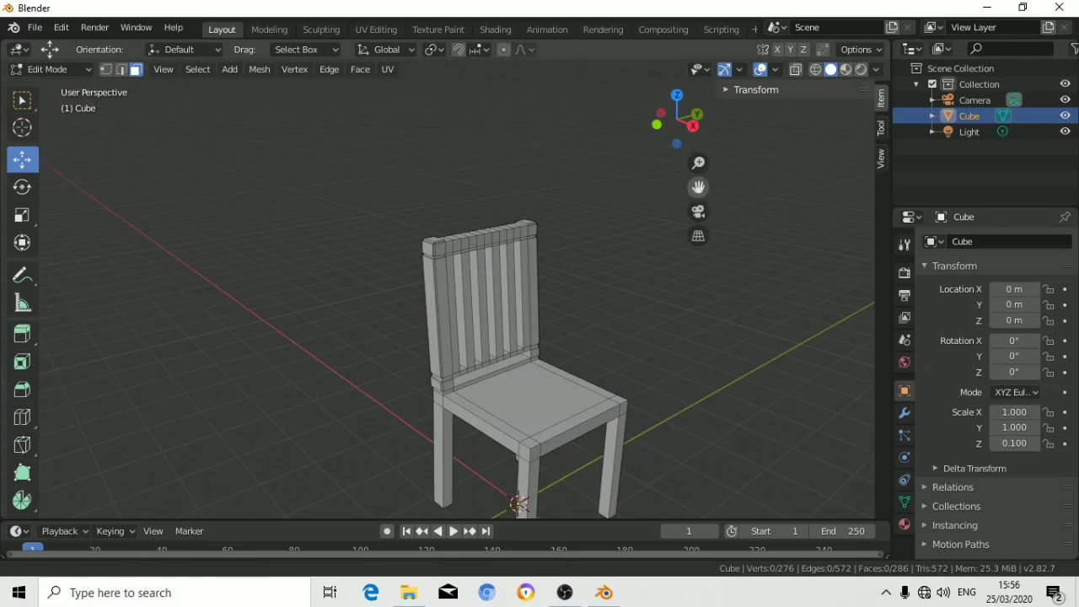
{"action": "left_click_drag", "start_coordinate": [698, 186], "coordinate": [616, 260]}
{"action": "scroll", "coordinate": [620, 262], "scroll_direction": "up", "scroll_amount": 4}
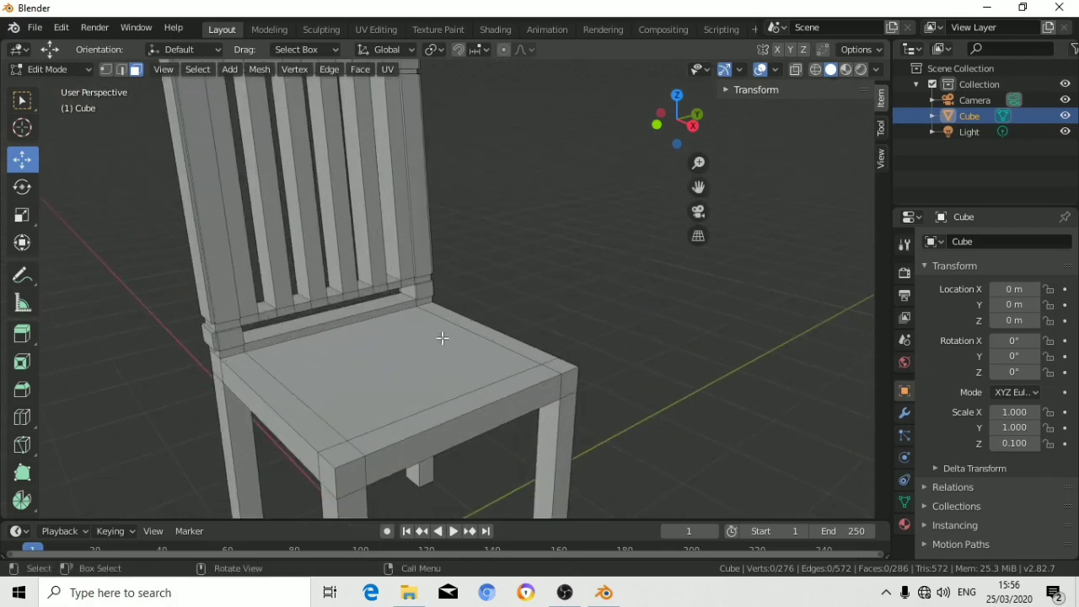
{"action": "mouse_move", "coordinate": [670, 135]}
{"action": "left_mouse_down"}
{"action": "mouse_move", "coordinate": [641, 144]}
{"action": "mouse_move", "coordinate": [549, 252]}
{"action": "left_mouse_up"}
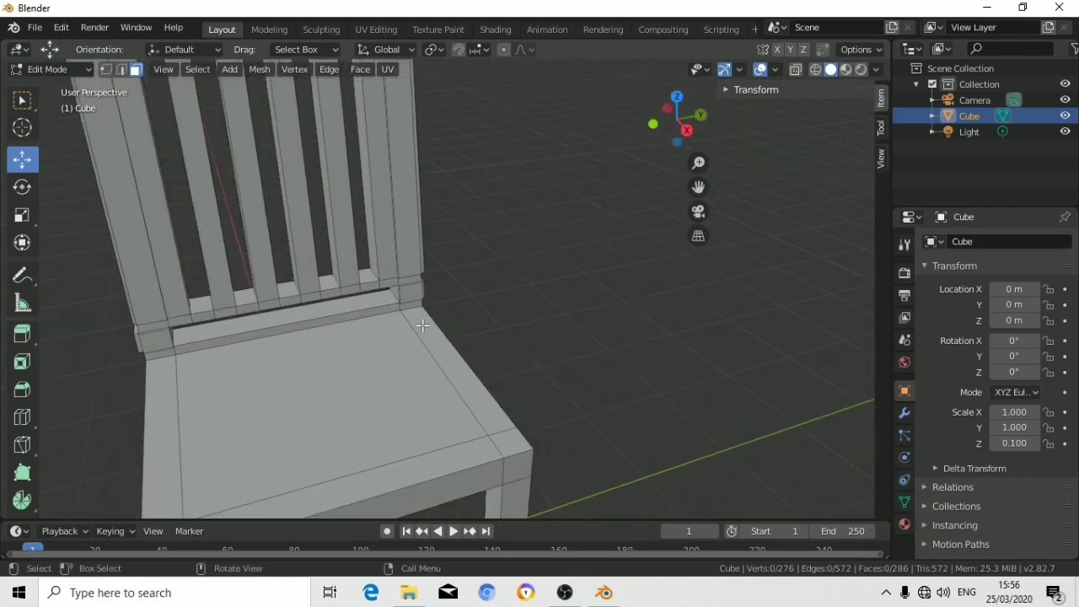
{"action": "left_click_drag", "start_coordinate": [709, 179], "coordinate": [547, 256]}
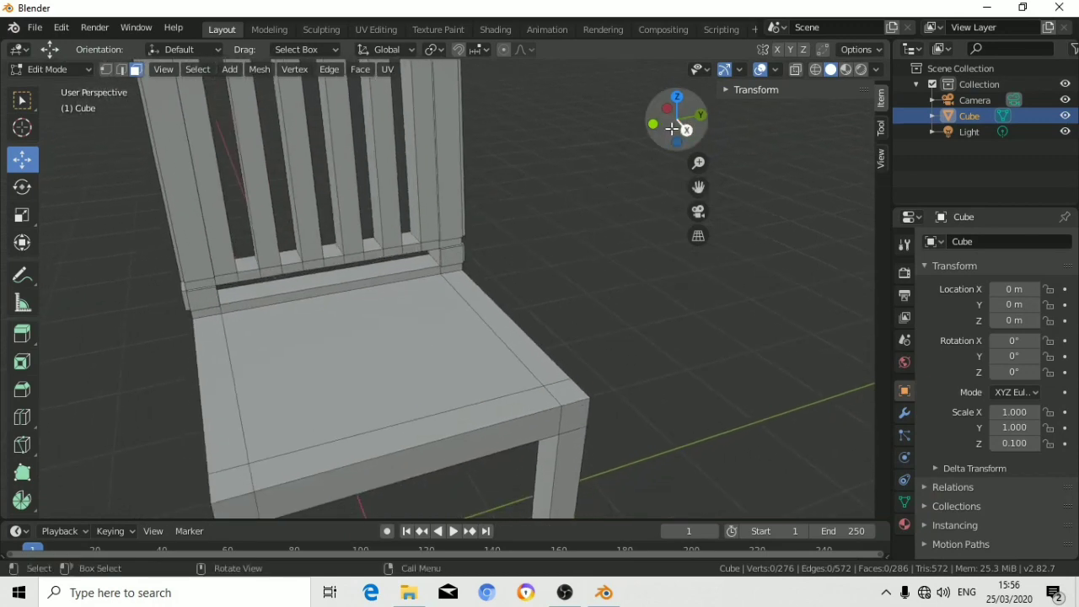
{"action": "left_click_drag", "start_coordinate": [674, 132], "coordinate": [657, 139]}
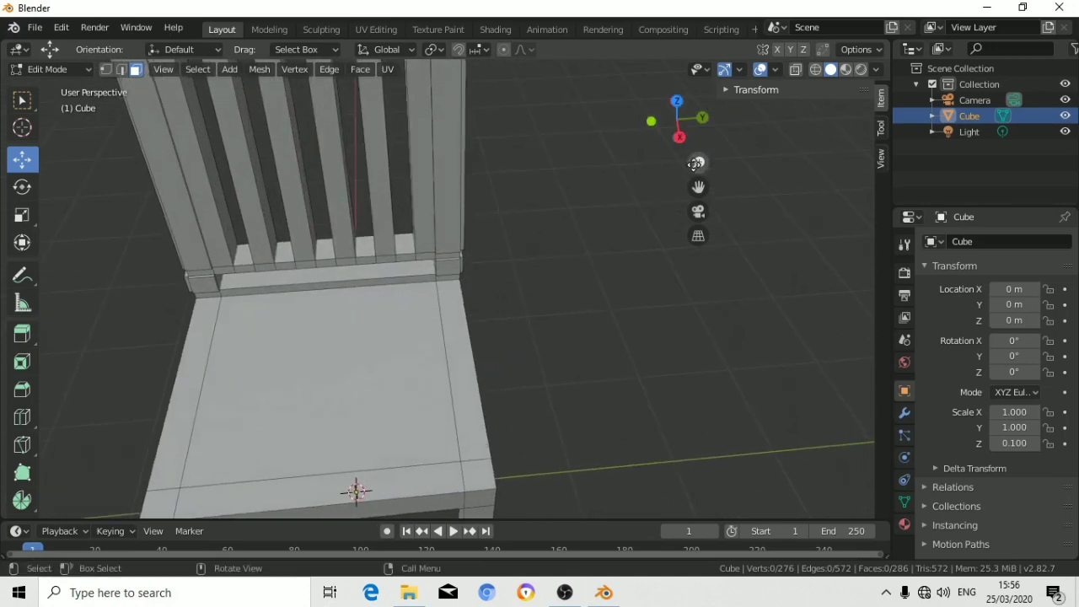
{"action": "mouse_move", "coordinate": [698, 187]}
{"action": "left_mouse_down"}
{"action": "mouse_move", "coordinate": [716, 169]}
{"action": "mouse_move", "coordinate": [720, 185]}
{"action": "left_mouse_up"}
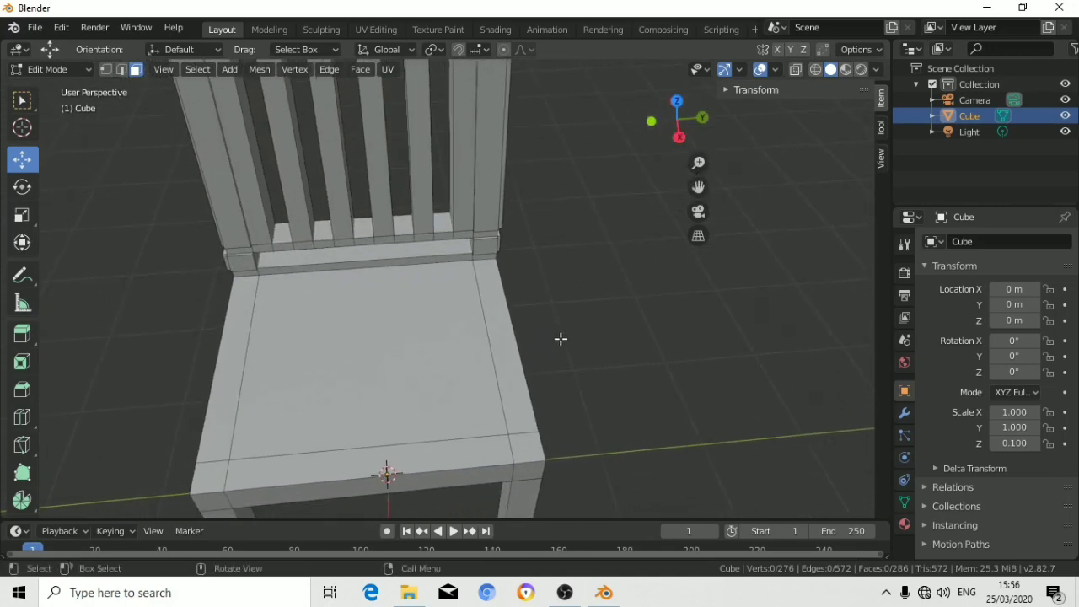
Cut an edge loop across the seat and slide it close to the back edge.
{"action": "key", "text": "ctrl+r"}
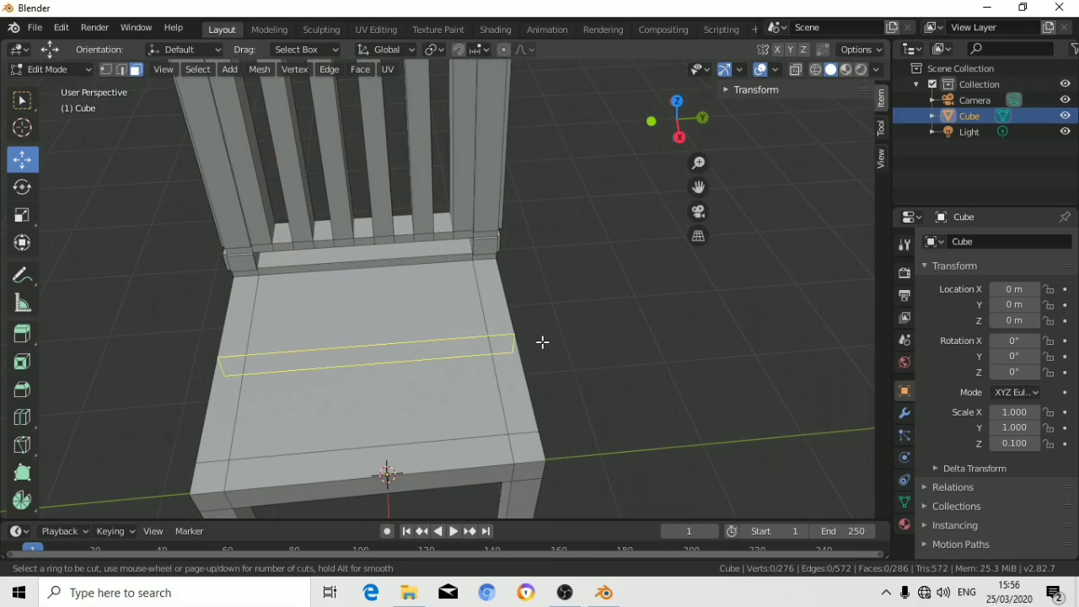
{"action": "left_click", "coordinate": [542, 342]}
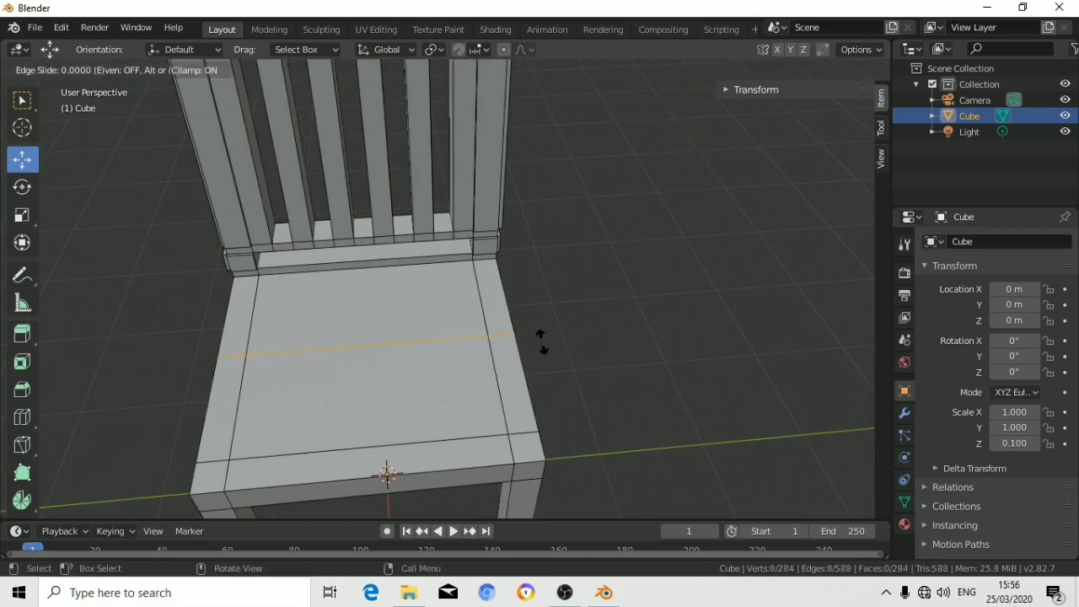
{"action": "left_click", "coordinate": [529, 260]}
{"action": "left_click", "coordinate": [530, 268]}
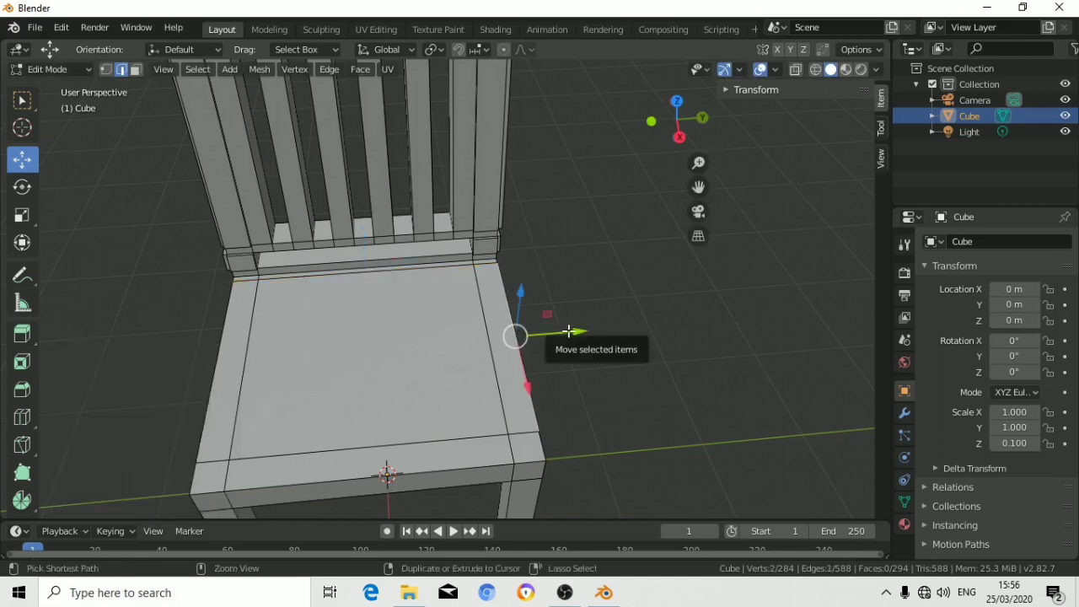
Cut a second edge loop across the seat, sliding it near the front edge.
{"action": "key", "text": "ctrl+r"}
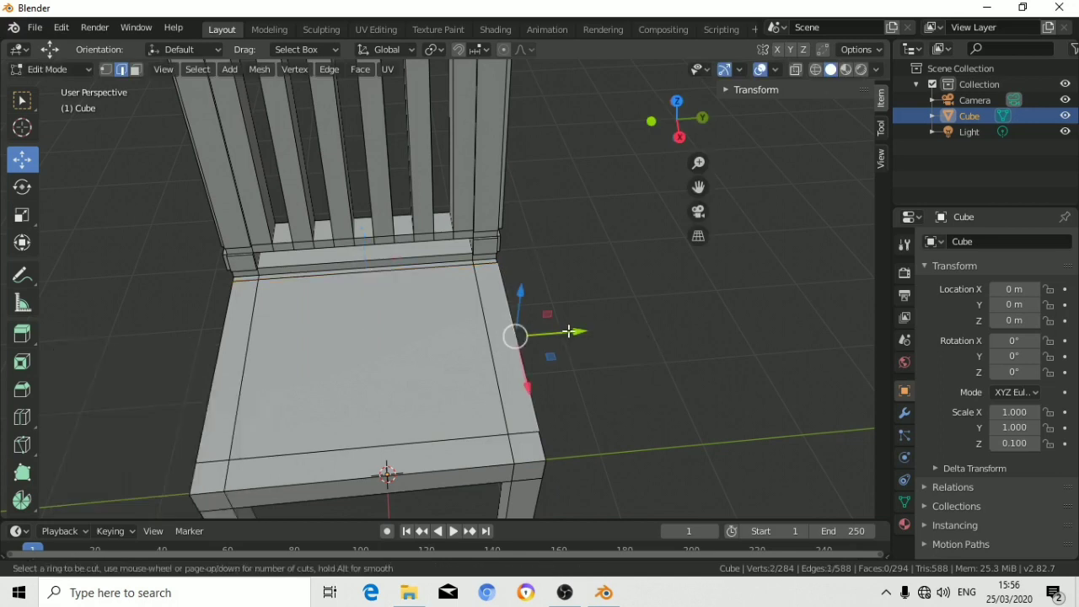
{"action": "left_click", "coordinate": [520, 315]}
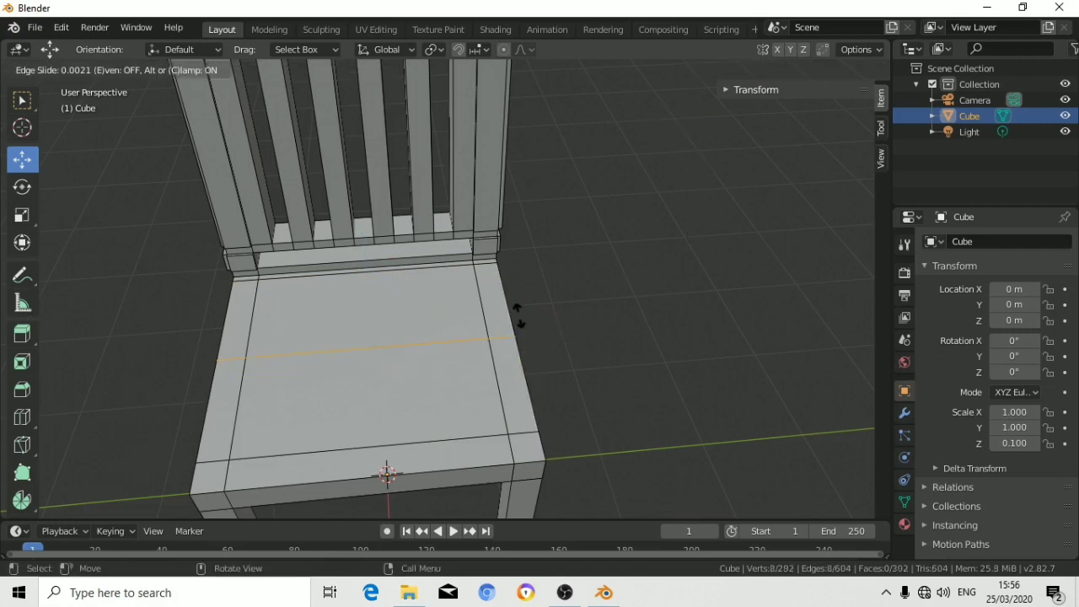
{"action": "left_click", "coordinate": [534, 396]}
{"action": "left_click", "coordinate": [549, 361]}
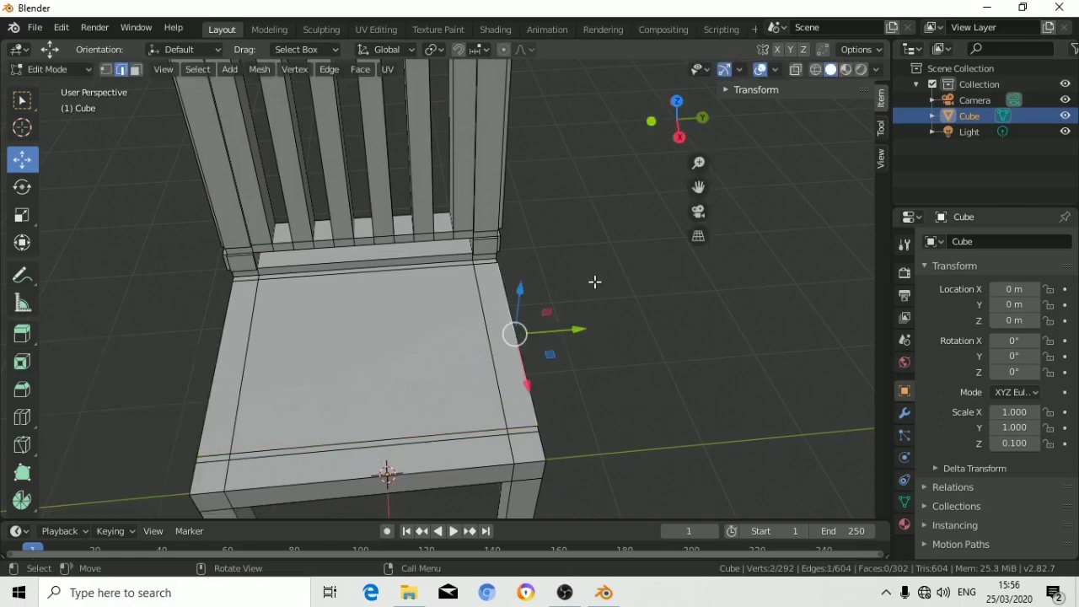
{"action": "left_click", "coordinate": [601, 269]}
{"action": "left_click", "coordinate": [677, 133]}
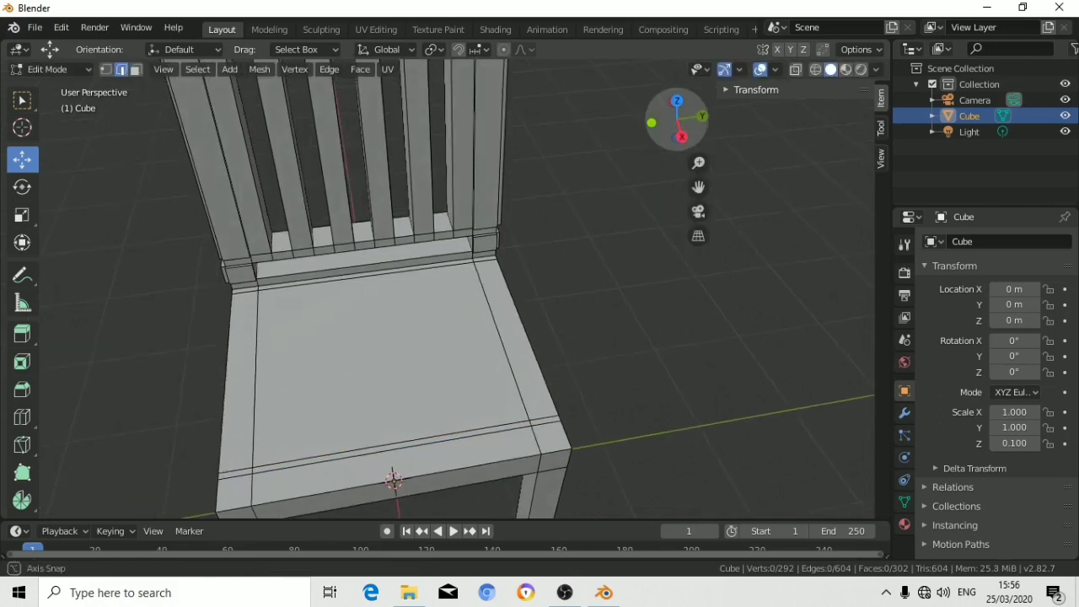
In face select mode, select the seat's front and back strips plus both right corner faces.
{"action": "mouse_move", "coordinate": [677, 128]}
{"action": "left_mouse_down"}
{"action": "mouse_move", "coordinate": [641, 253]}
{"action": "mouse_move", "coordinate": [675, 122]}
{"action": "left_mouse_up"}
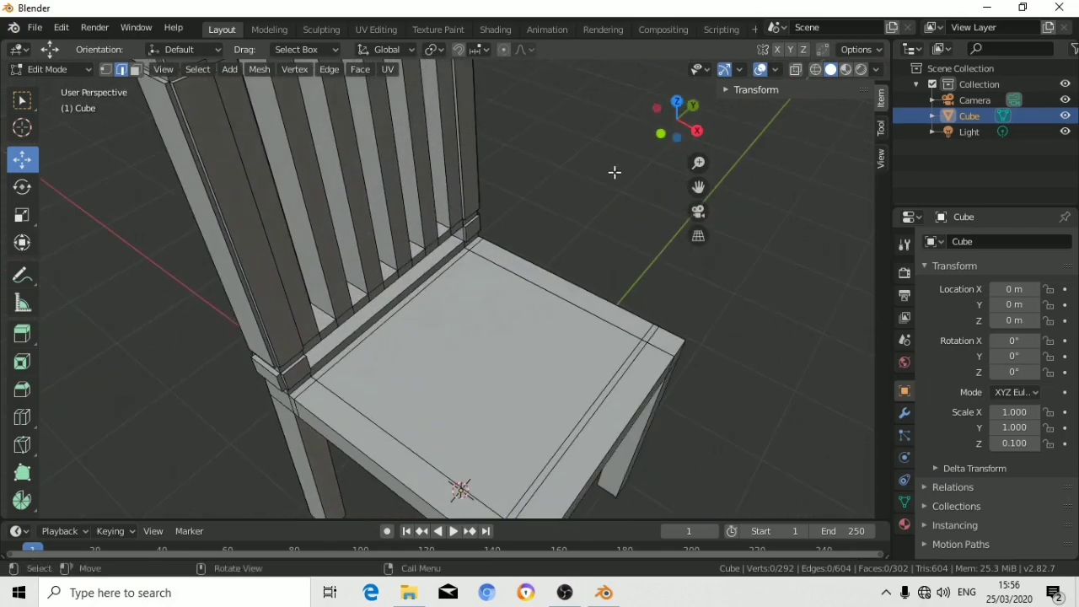
{"action": "middle_click_drag", "start_coordinate": [614, 171], "coordinate": [609, 179]}
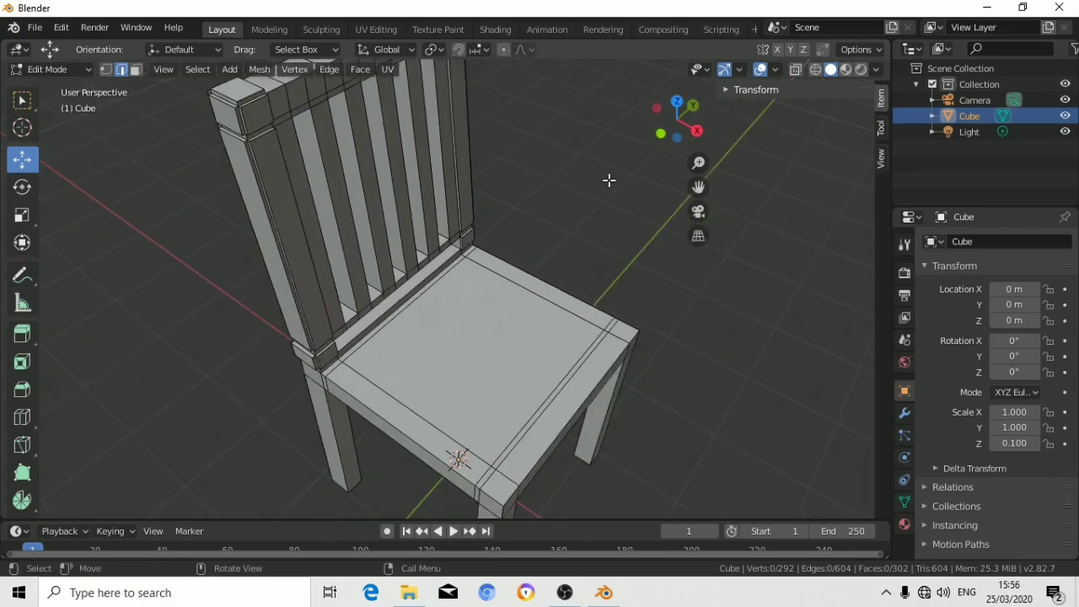
{"action": "left_click", "coordinate": [398, 431]}
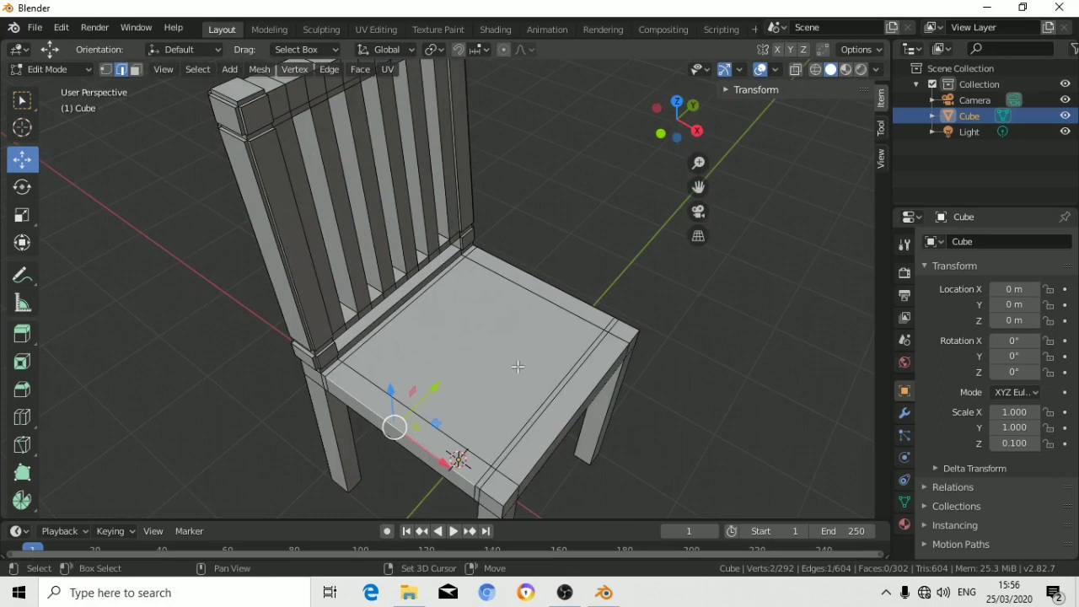
{"action": "left_click", "coordinate": [140, 71]}
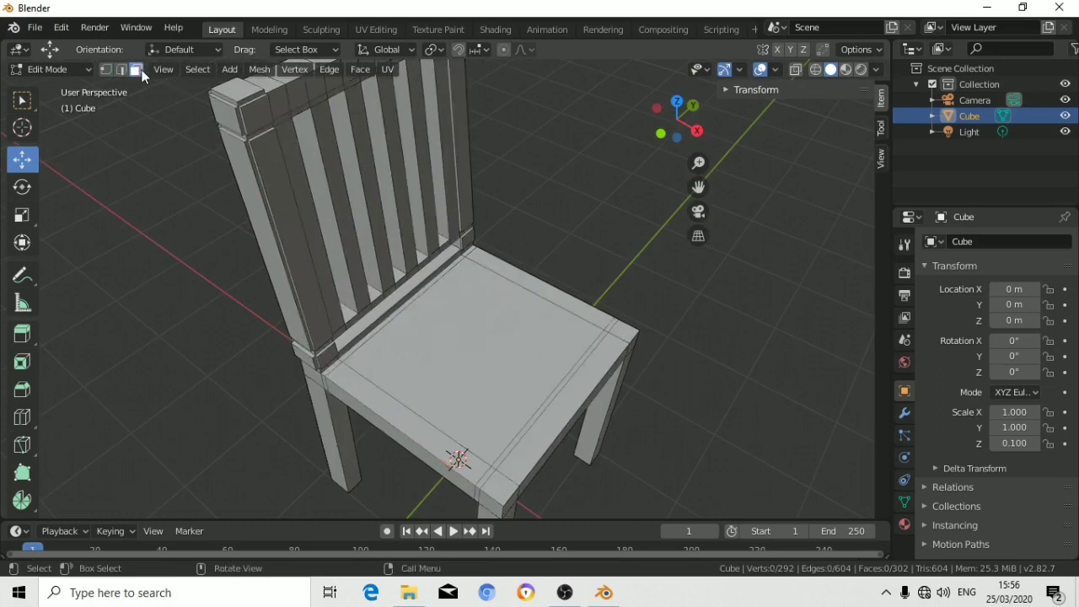
{"action": "left_click", "coordinate": [400, 416]}
{"action": "left_click", "coordinate": [548, 295], "text": "shift"}
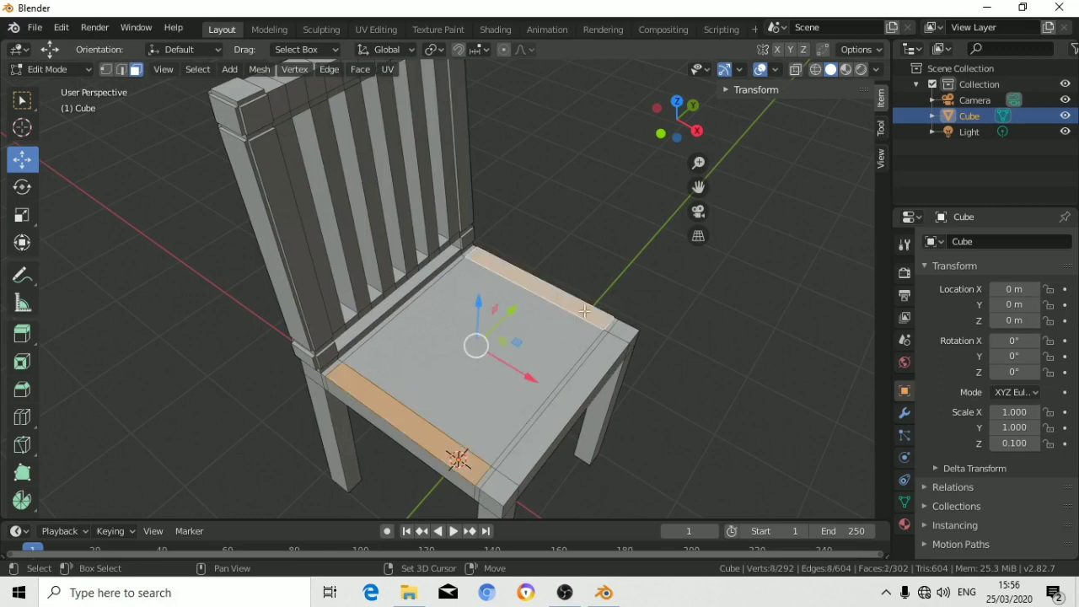
{"action": "left_click", "coordinate": [626, 330], "text": "shift"}
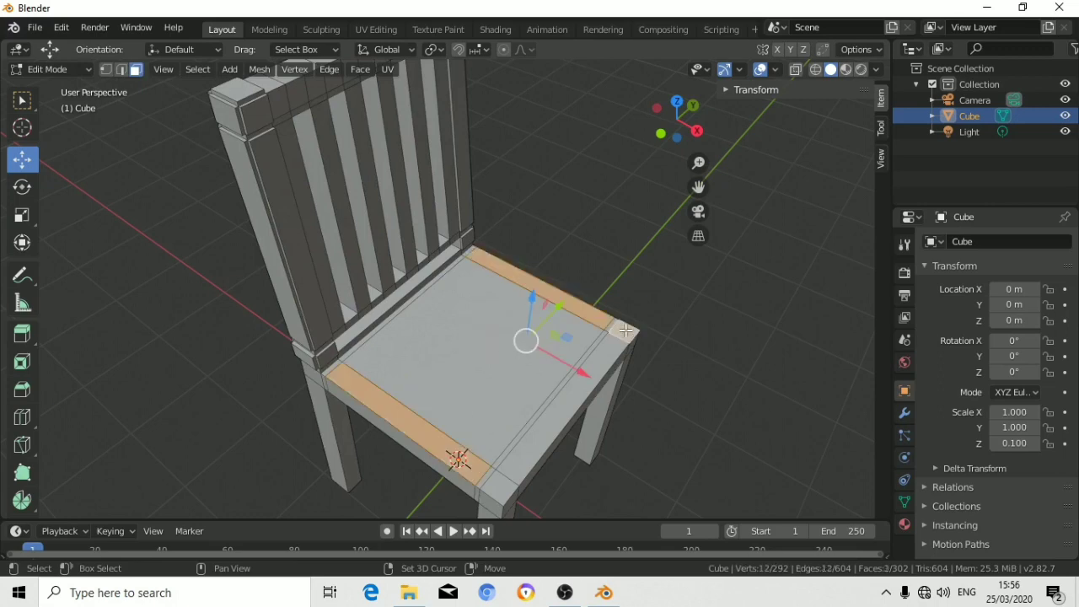
{"action": "left_click", "coordinate": [497, 492], "text": "shift"}
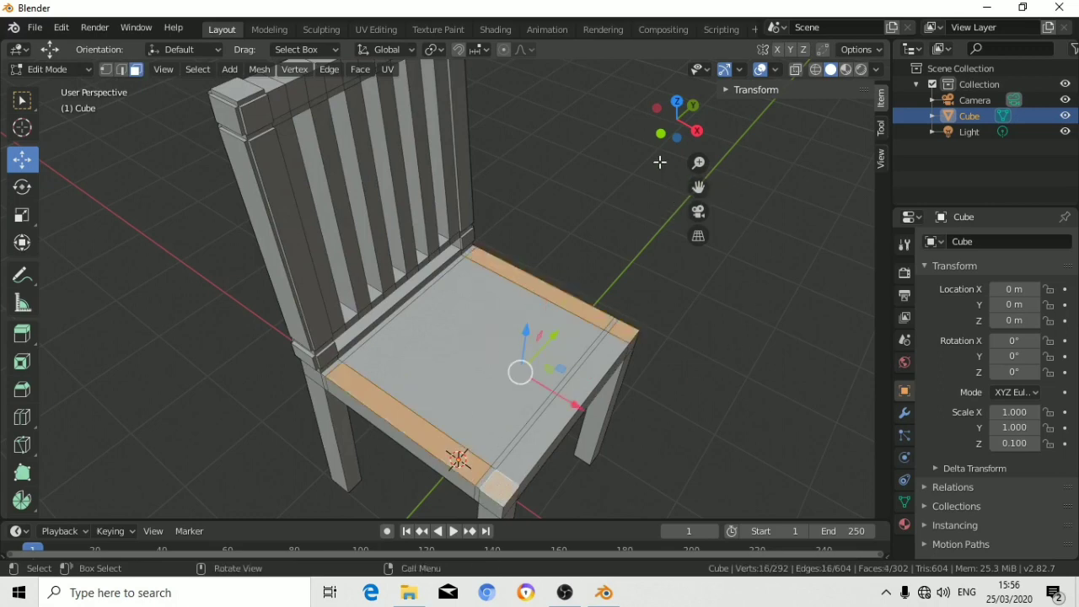
{"action": "mouse_move", "coordinate": [675, 123]}
{"action": "left_mouse_down"}
{"action": "mouse_move", "coordinate": [624, 126]}
{"action": "mouse_move", "coordinate": [666, 131]}
{"action": "mouse_move", "coordinate": [607, 157]}
{"action": "left_mouse_up"}
{"action": "scroll", "coordinate": [509, 244], "scroll_direction": "up", "scroll_amount": 2}
{"action": "scroll", "coordinate": [515, 252], "scroll_direction": "up", "scroll_amount": 1}
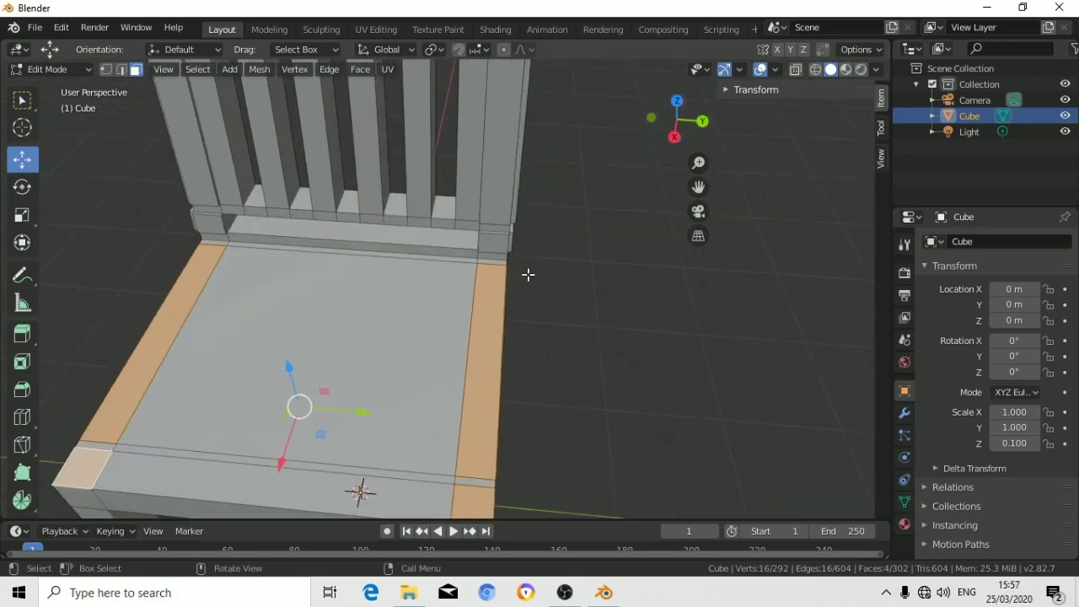
Extrude the selected seat strips upward about 0.021 m as raised rails.
{"action": "key", "text": "e"}
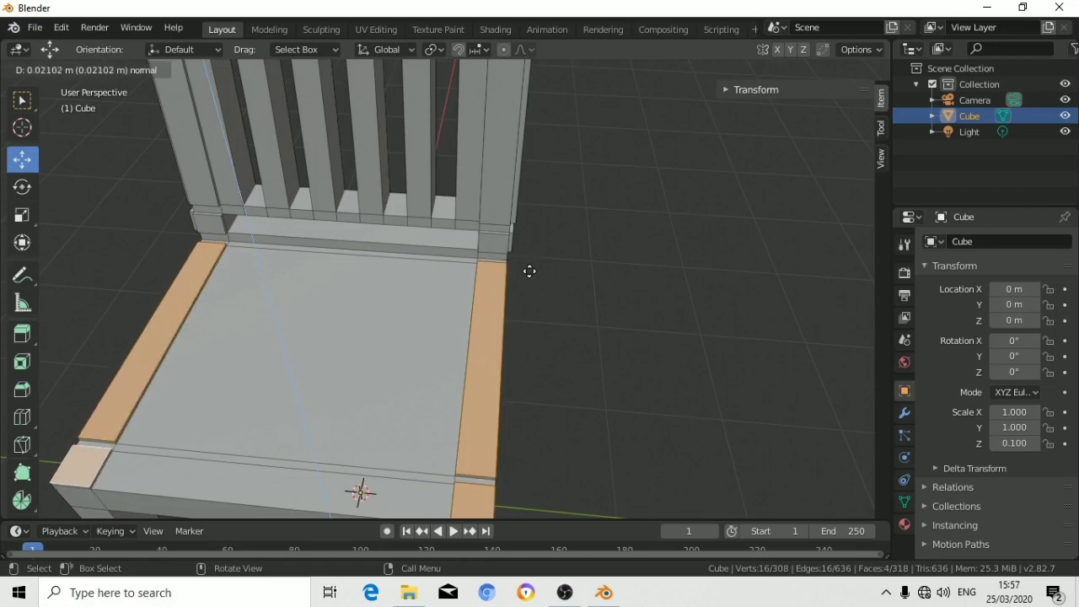
{"action": "left_click", "coordinate": [529, 271]}
{"action": "left_click", "coordinate": [583, 226]}
{"action": "mouse_move", "coordinate": [670, 132]}
{"action": "left_mouse_down"}
{"action": "mouse_move", "coordinate": [641, 127]}
{"action": "mouse_move", "coordinate": [294, 345]}
{"action": "left_mouse_up"}
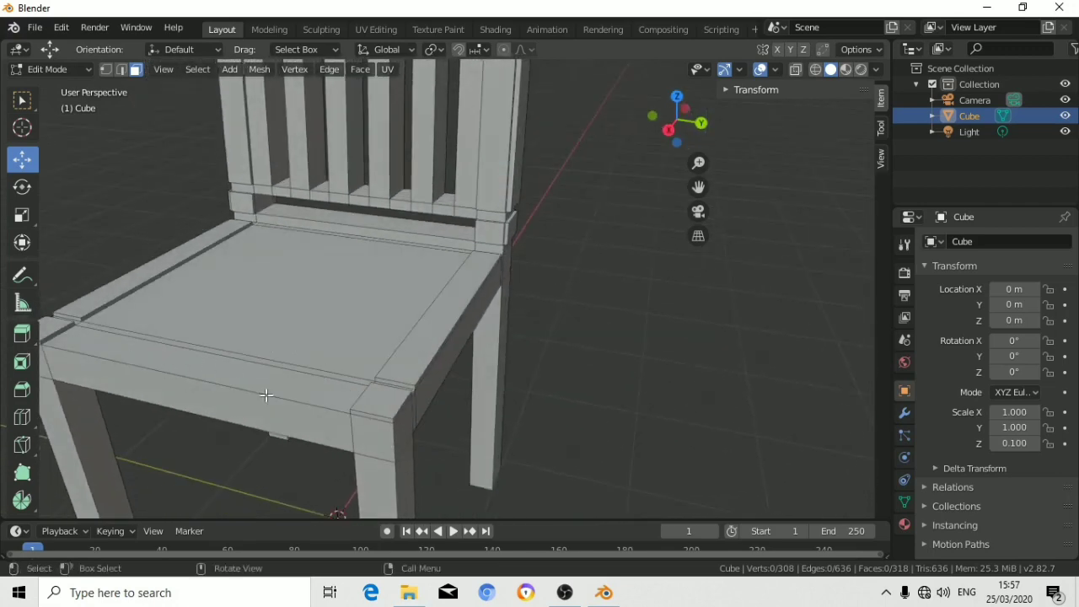
{"action": "left_click_drag", "start_coordinate": [689, 129], "coordinate": [658, 153]}
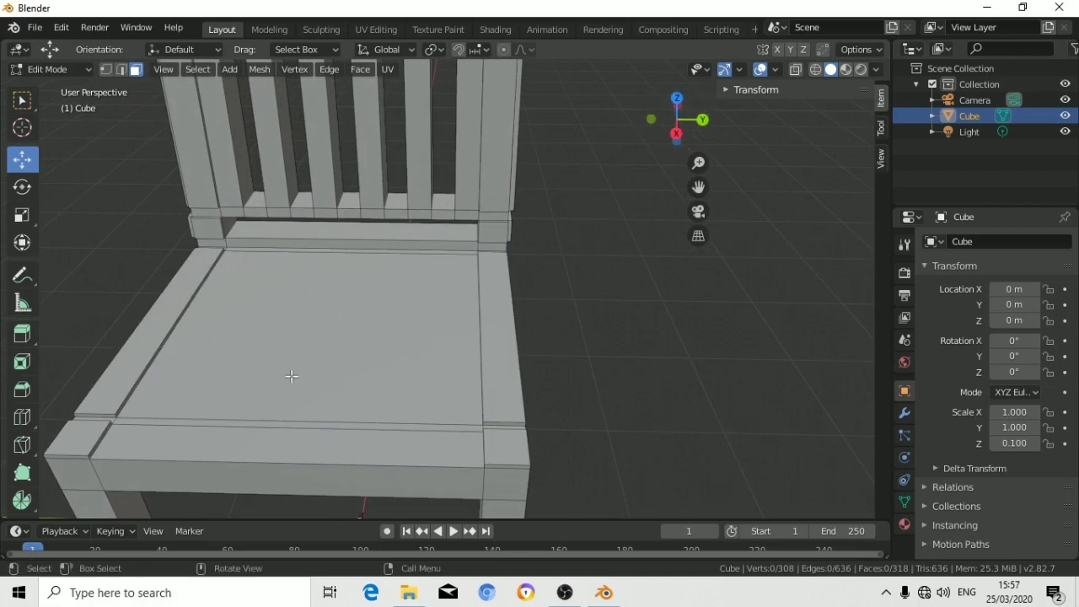
Add two loop cuts across the seat, one near its right edge and one near its left edge.
{"action": "key", "text": "ctrl+r"}
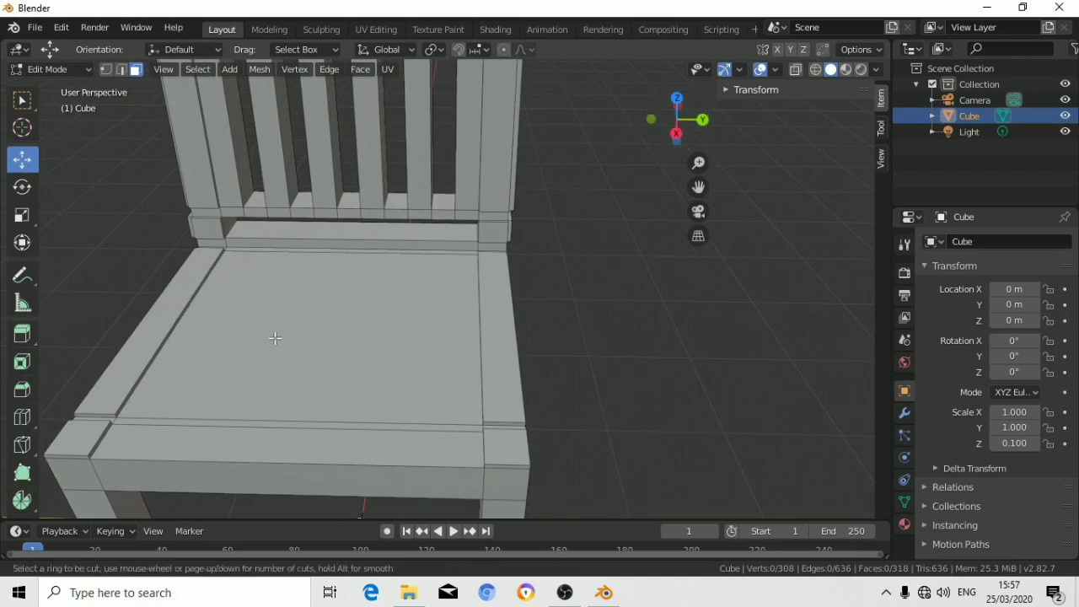
{"action": "left_click", "coordinate": [368, 503]}
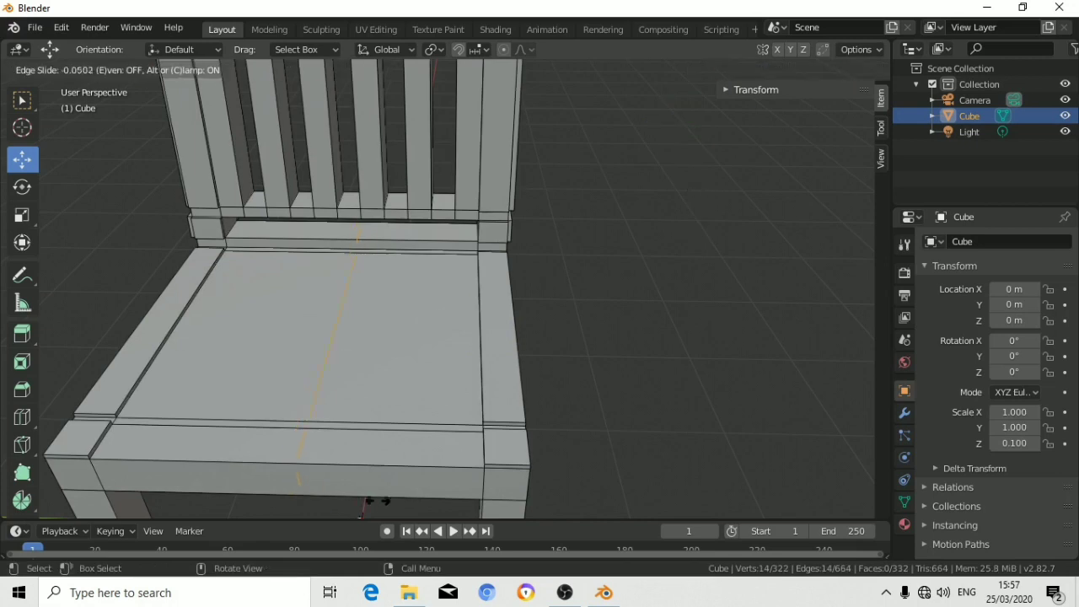
{"action": "left_click", "coordinate": [549, 513]}
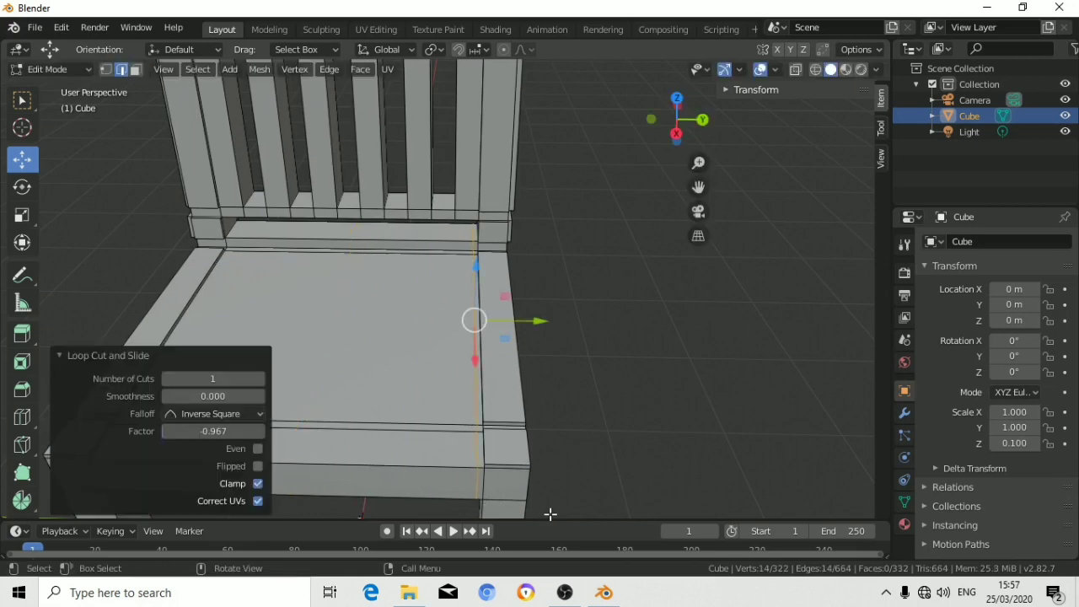
{"action": "left_click", "coordinate": [509, 379]}
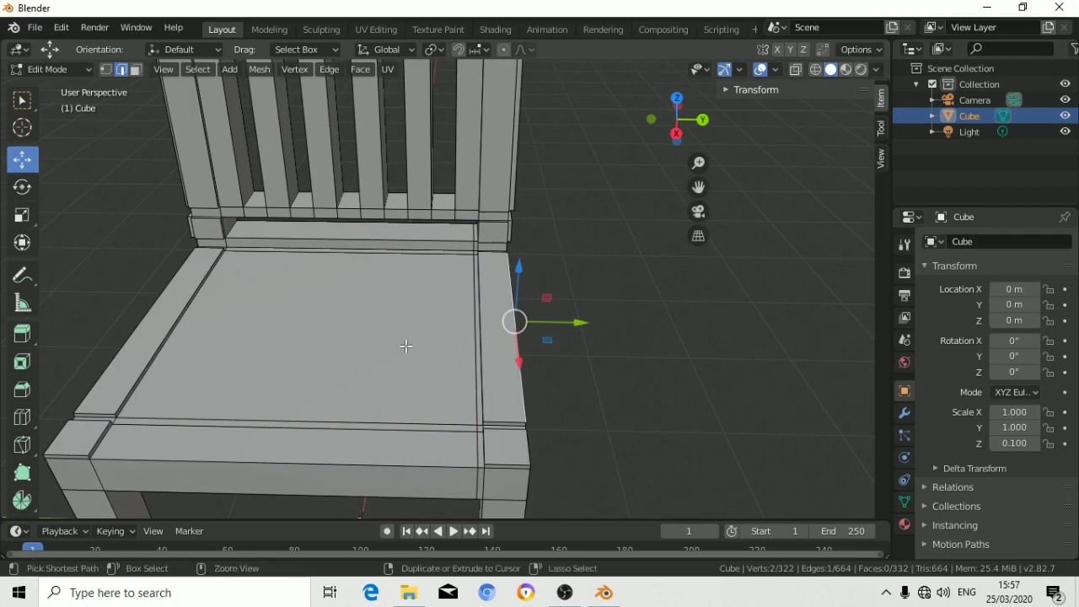
{"action": "key", "text": "ctrl+r"}
{"action": "left_click", "coordinate": [226, 423]}
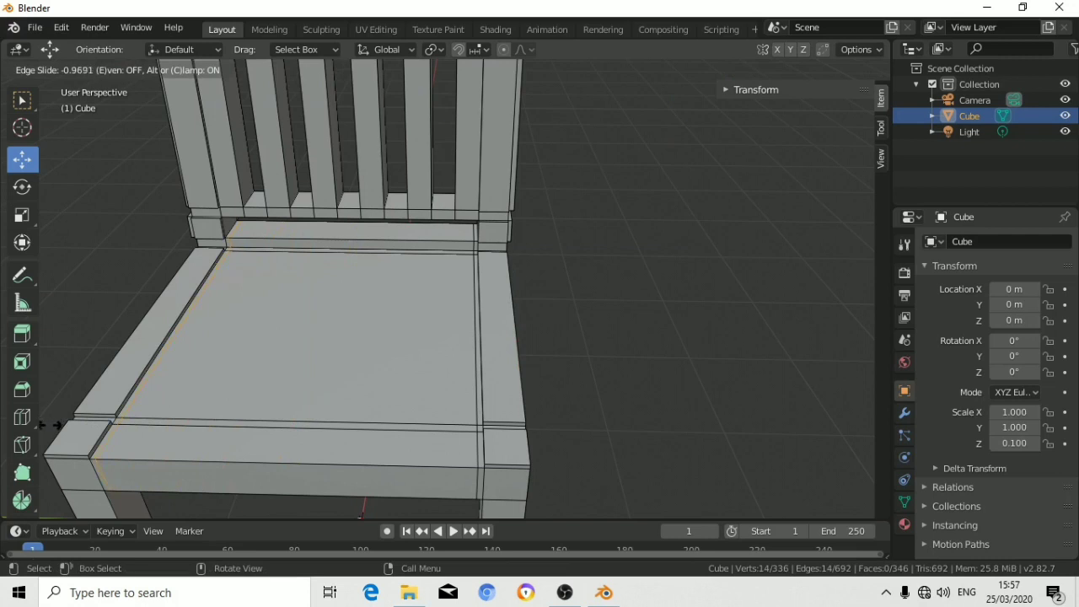
{"action": "left_click", "coordinate": [51, 423]}
{"action": "left_click", "coordinate": [320, 364]}
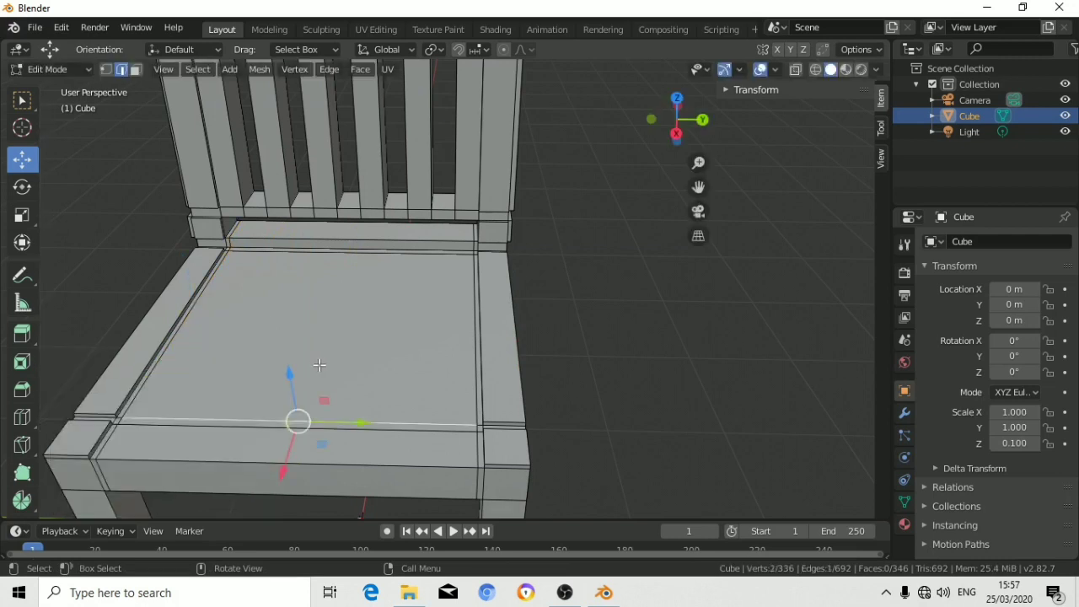
Extrude the seat's front strip face upward about 0.0205 m.
{"action": "left_click", "coordinate": [253, 447]}
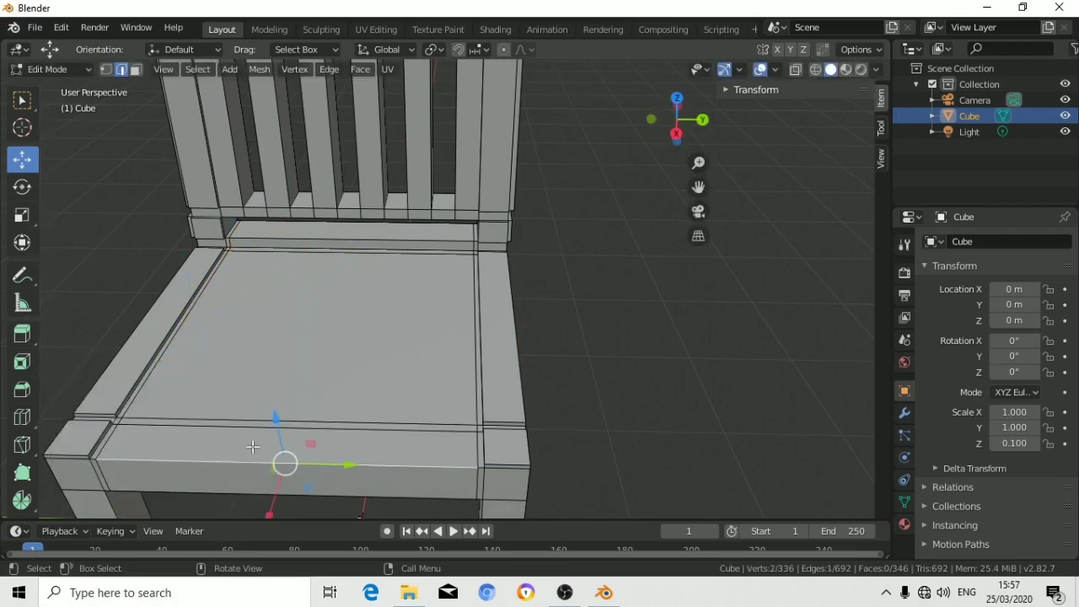
{"action": "left_click", "coordinate": [135, 70]}
{"action": "left_click", "coordinate": [246, 448]}
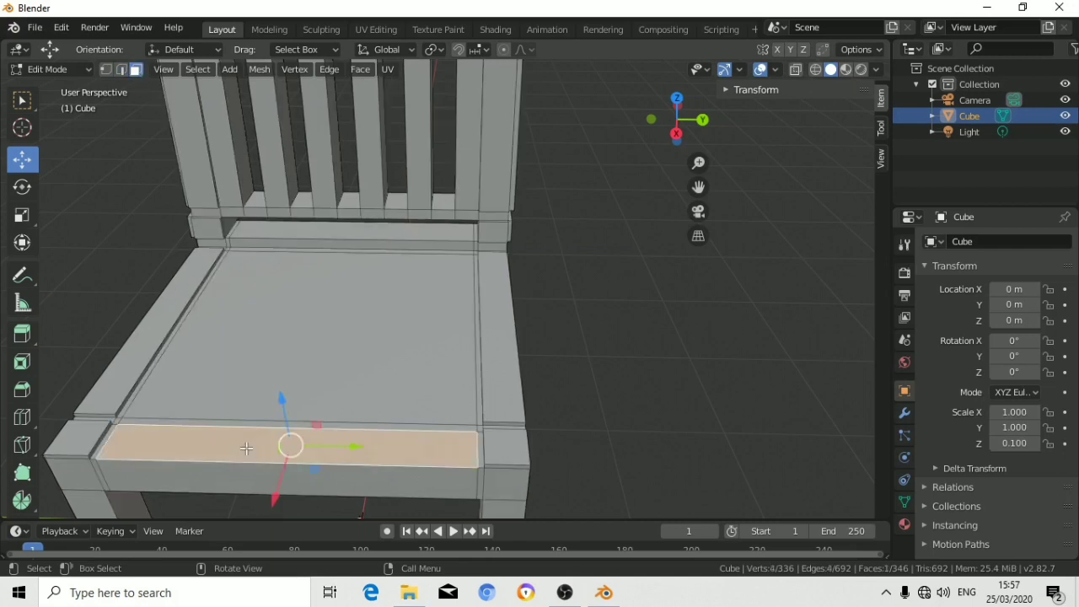
{"action": "key", "text": "e"}
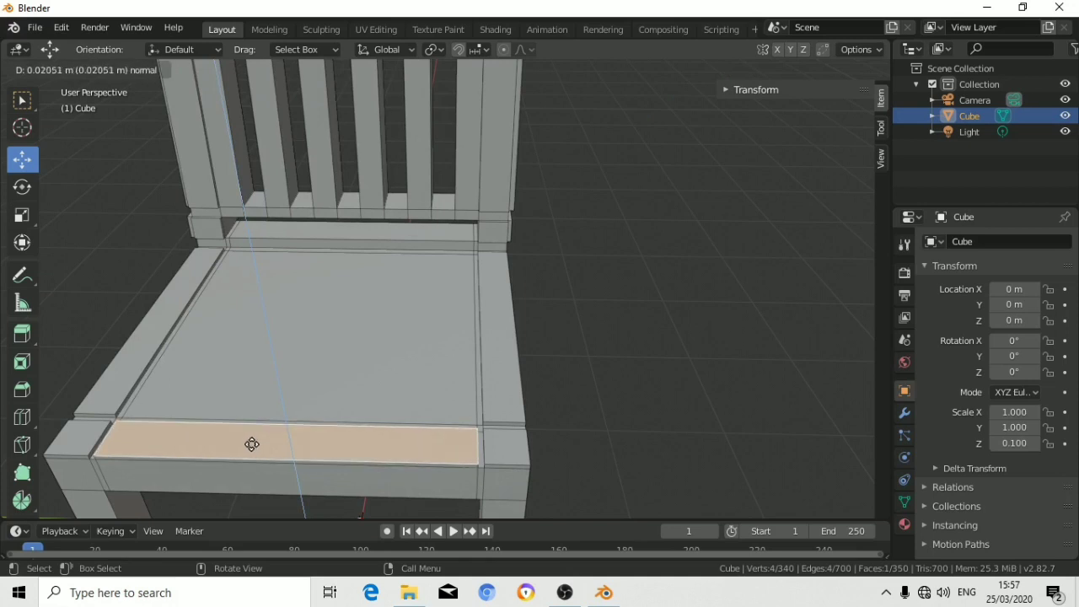
{"action": "left_click", "coordinate": [252, 445]}
{"action": "left_click", "coordinate": [590, 338]}
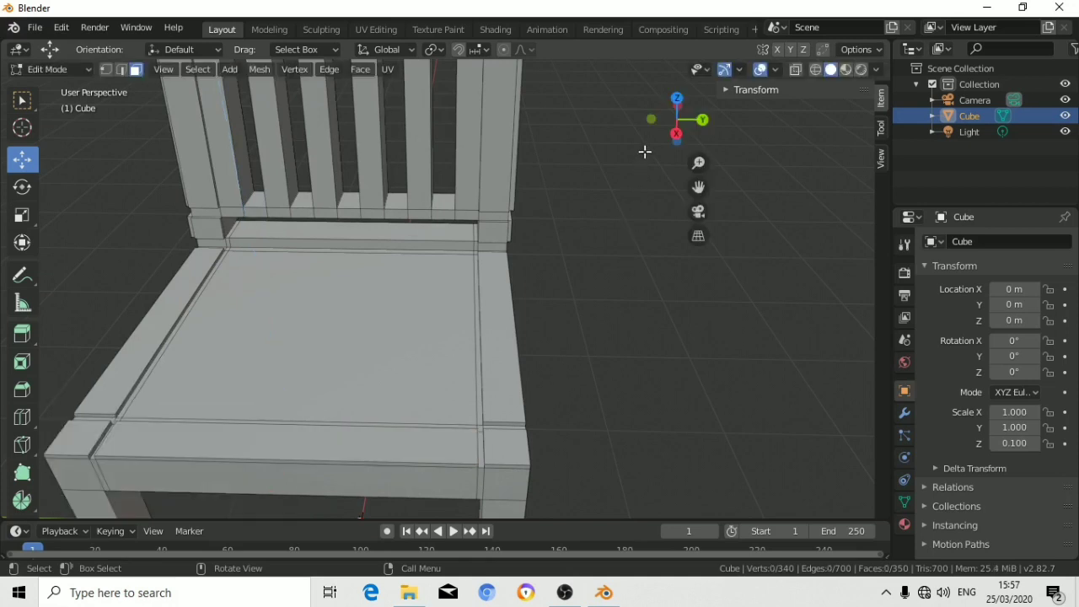
{"action": "mouse_move", "coordinate": [650, 117]}
{"action": "left_mouse_down"}
{"action": "mouse_move", "coordinate": [725, 118]}
{"action": "mouse_move", "coordinate": [661, 119]}
{"action": "mouse_move", "coordinate": [682, 125]}
{"action": "mouse_move", "coordinate": [588, 186]}
{"action": "left_mouse_up"}
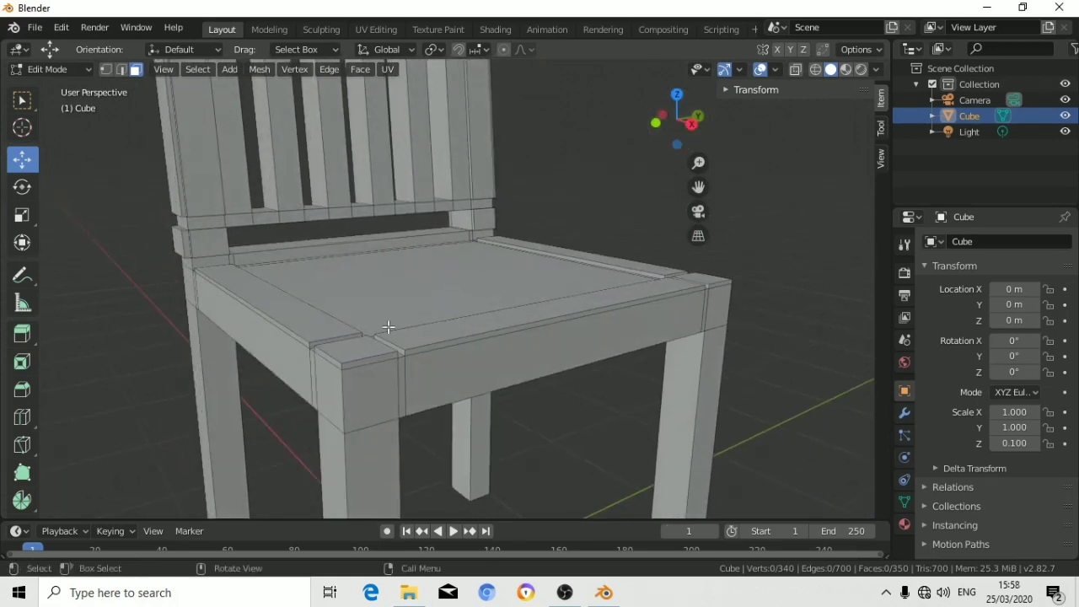
Extrude the seat frame's left side face and front leg-top face outward about 0.015 m.
{"action": "left_click", "coordinate": [295, 365]}
{"action": "left_click", "coordinate": [333, 380], "text": "shift"}
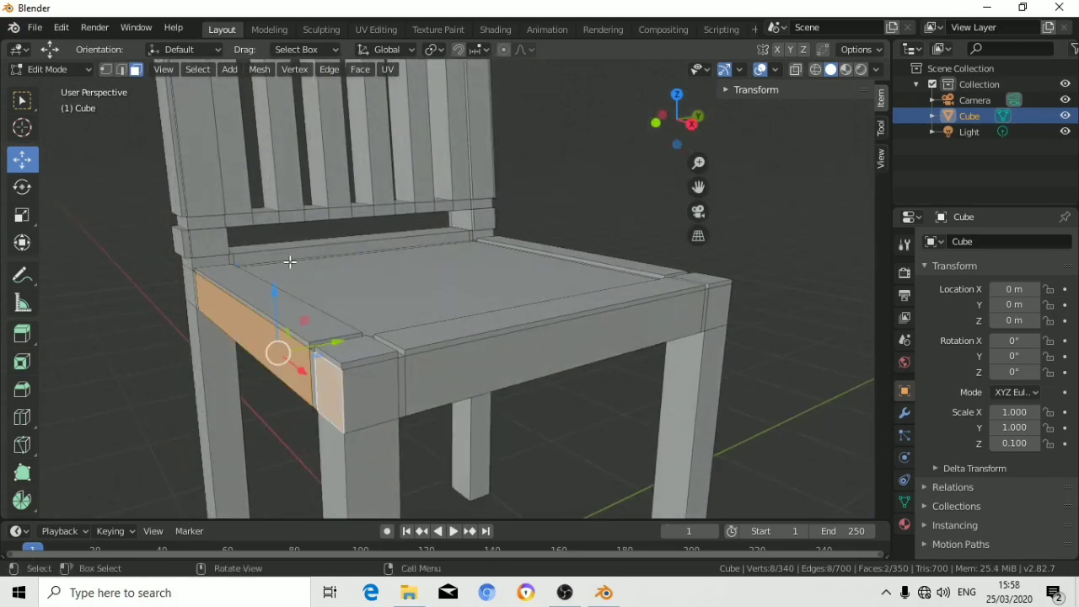
{"action": "key", "text": "e"}
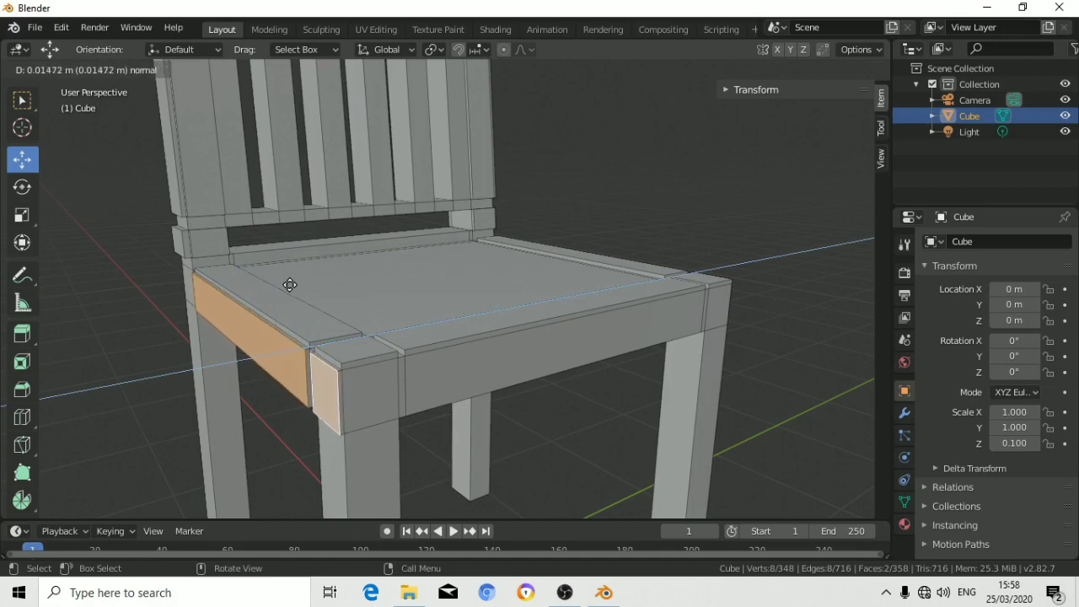
{"action": "left_click", "coordinate": [289, 285]}
Extrude the seat frame's front face and right leg-top face outward about 0.021 m.
{"action": "mouse_move", "coordinate": [685, 129]}
{"action": "left_mouse_down"}
{"action": "mouse_move", "coordinate": [650, 135]}
{"action": "mouse_move", "coordinate": [522, 228]}
{"action": "left_mouse_up"}
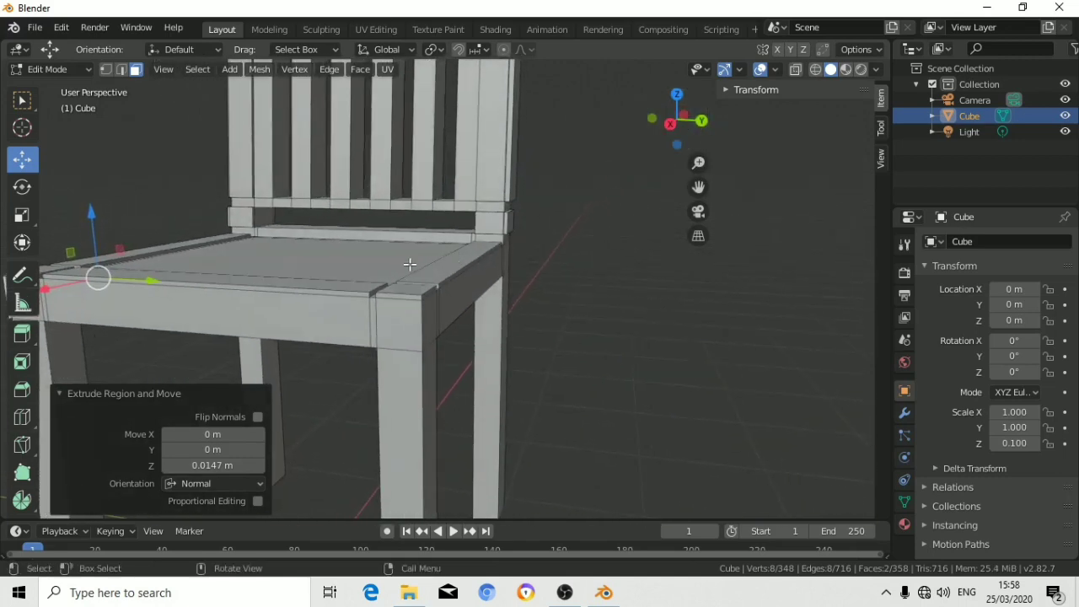
{"action": "left_click_drag", "start_coordinate": [698, 186], "coordinate": [736, 190]}
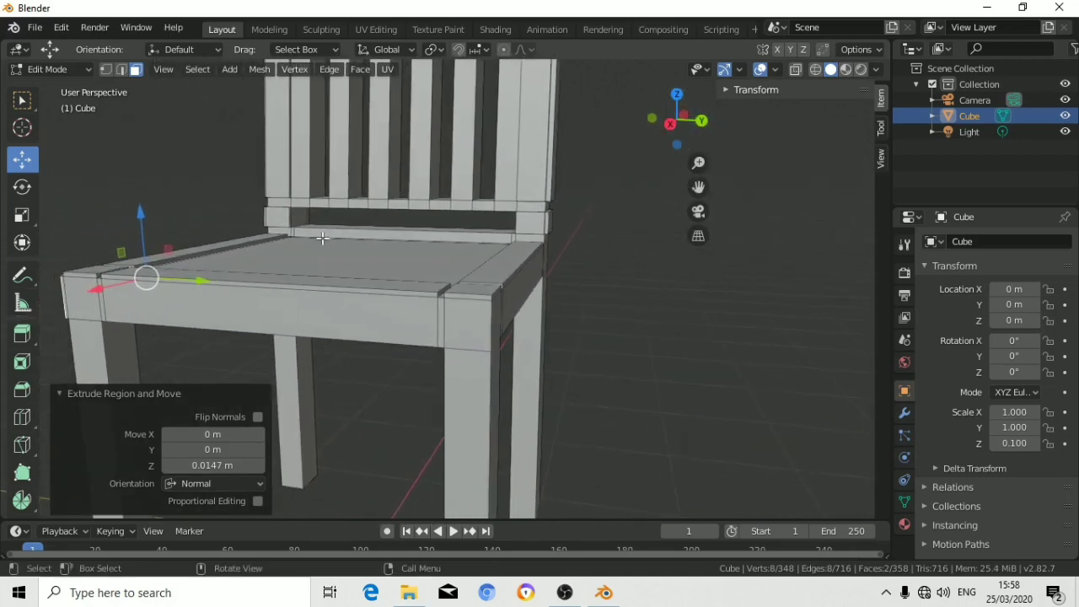
{"action": "right_click", "coordinate": [87, 304], "text": "shift"}
{"action": "right_click", "coordinate": [165, 303], "text": "shift"}
{"action": "left_click", "coordinate": [185, 307], "text": "shift"}
{"action": "left_click", "coordinate": [481, 329], "text": "shift"}
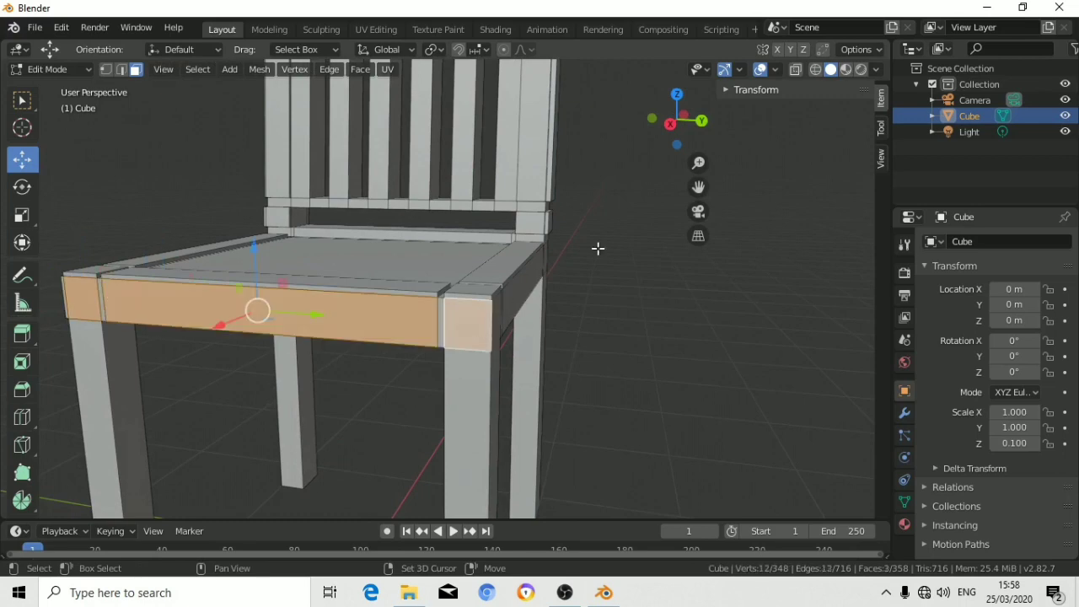
{"action": "left_click_drag", "start_coordinate": [675, 130], "coordinate": [653, 138]}
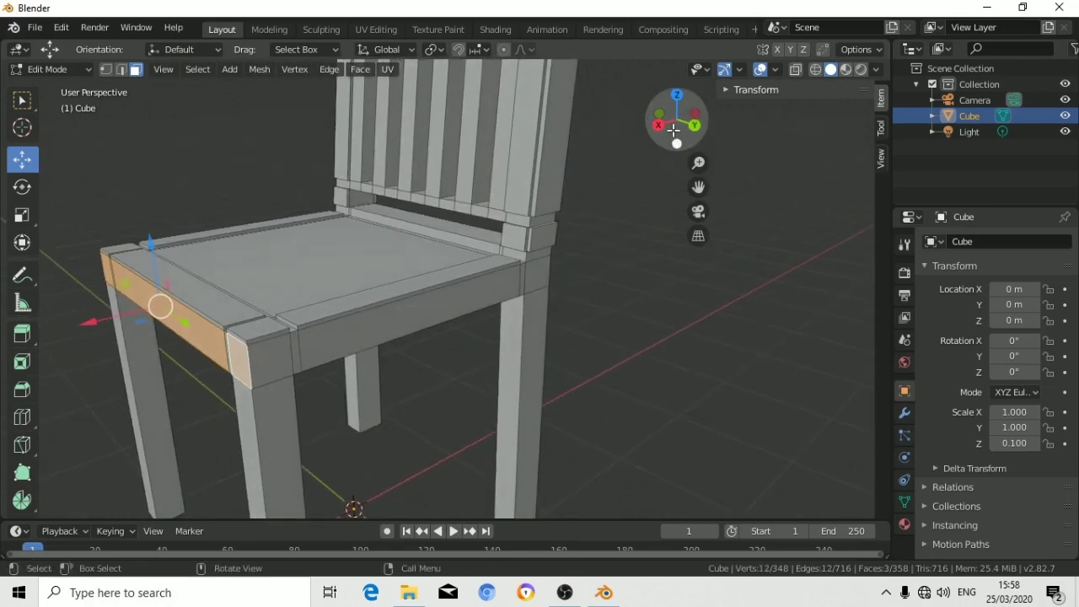
{"action": "key", "text": "e"}
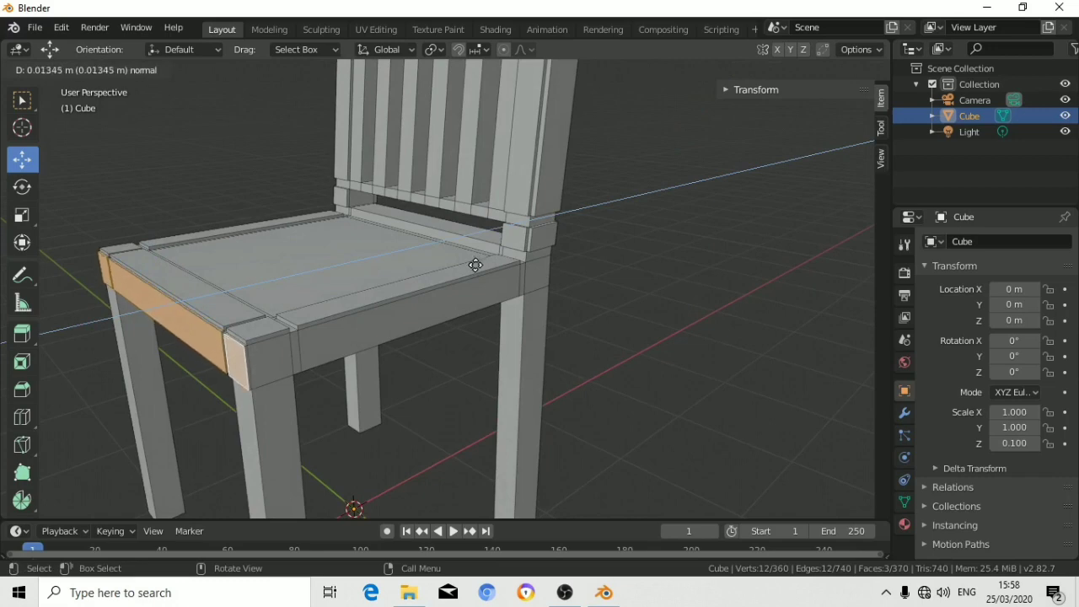
{"action": "left_click", "coordinate": [474, 265]}
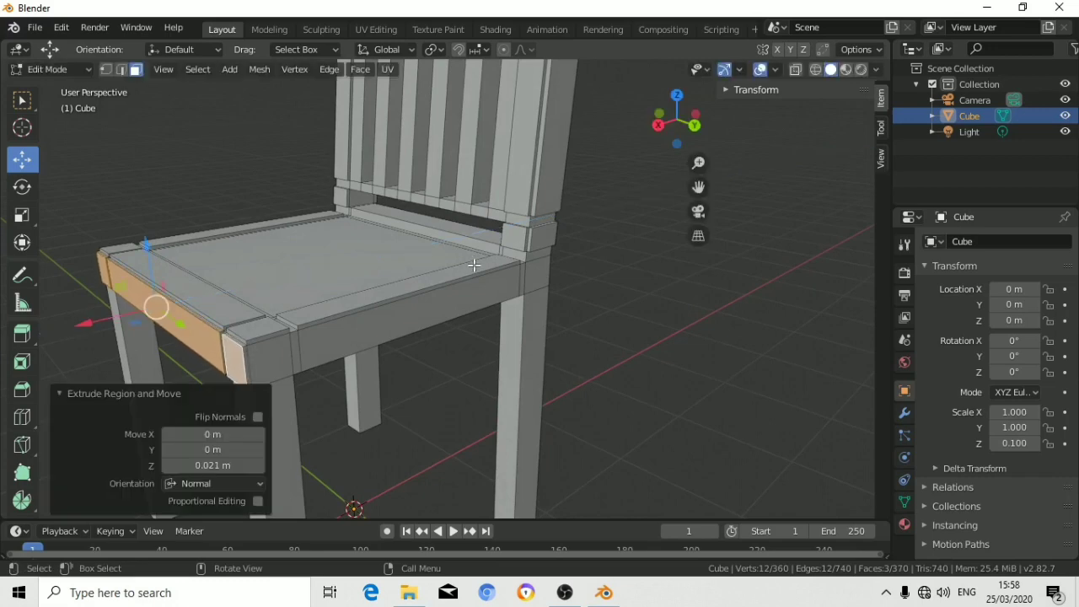
{"action": "key", "text": "alt+a"}
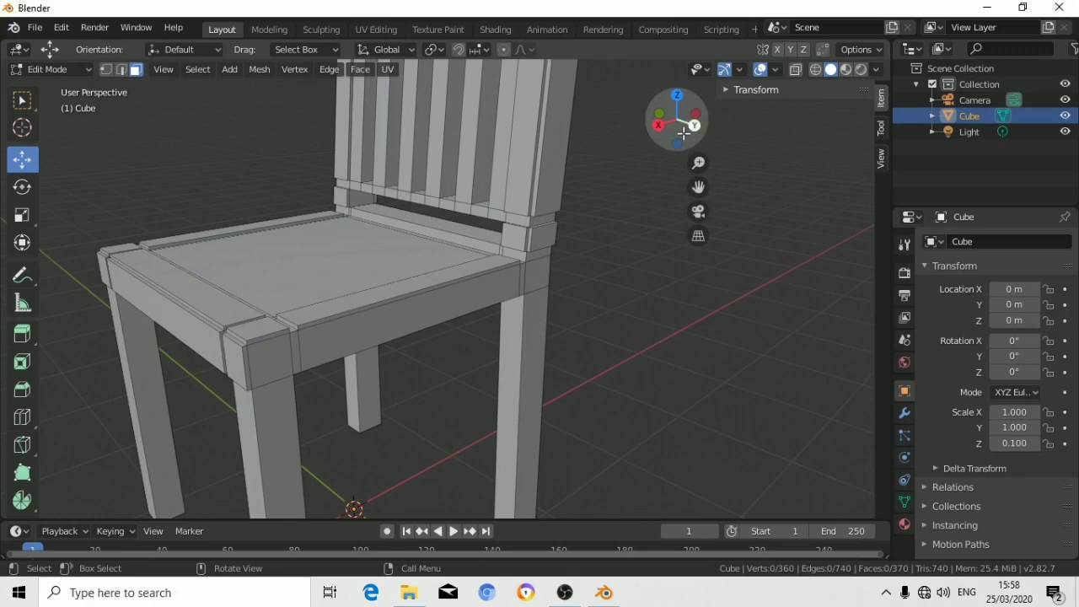
{"action": "mouse_move", "coordinate": [680, 149]}
{"action": "left_mouse_down"}
{"action": "mouse_move", "coordinate": [700, 160]}
{"action": "mouse_move", "coordinate": [688, 160]}
{"action": "left_mouse_up"}
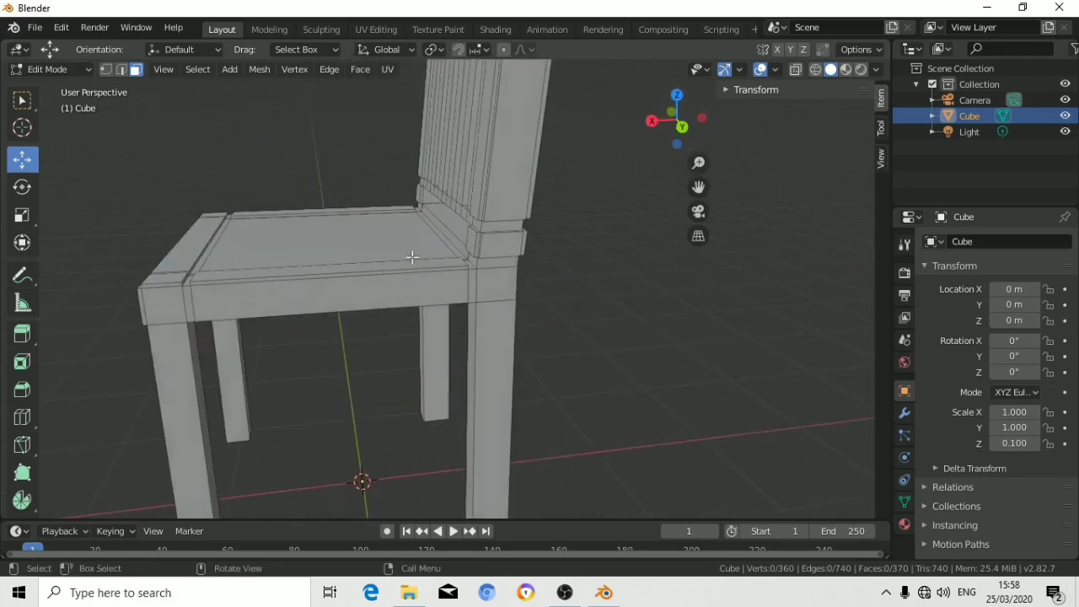
Extrude the right side, corner and back leg-top faces outward about 0.015 m.
{"action": "left_click", "coordinate": [391, 292]}
{"action": "left_click", "coordinate": [174, 303], "text": "shift"}
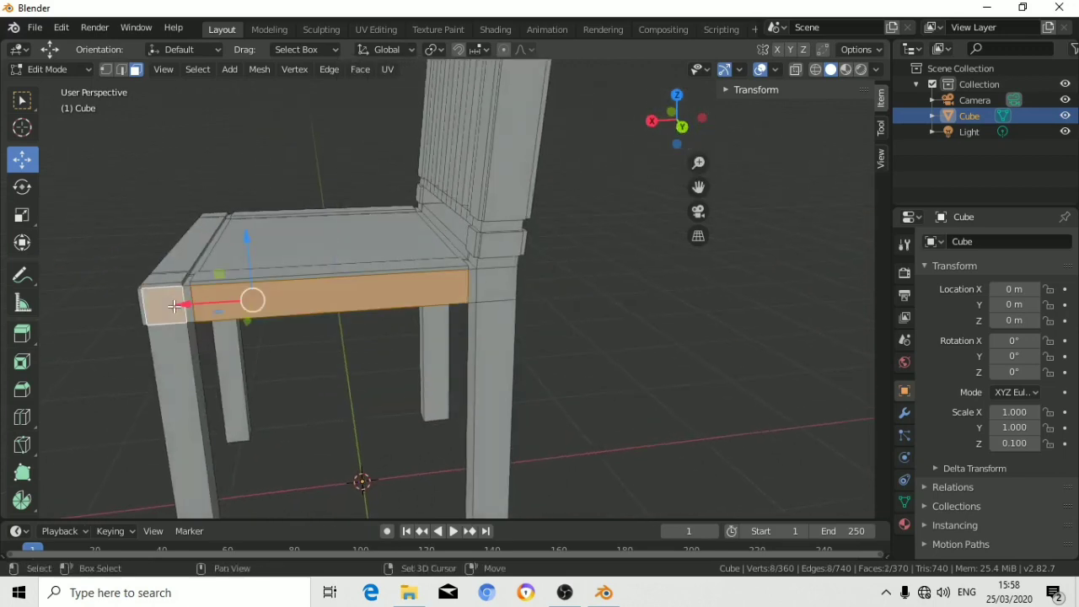
{"action": "left_click", "coordinate": [504, 285], "text": "shift"}
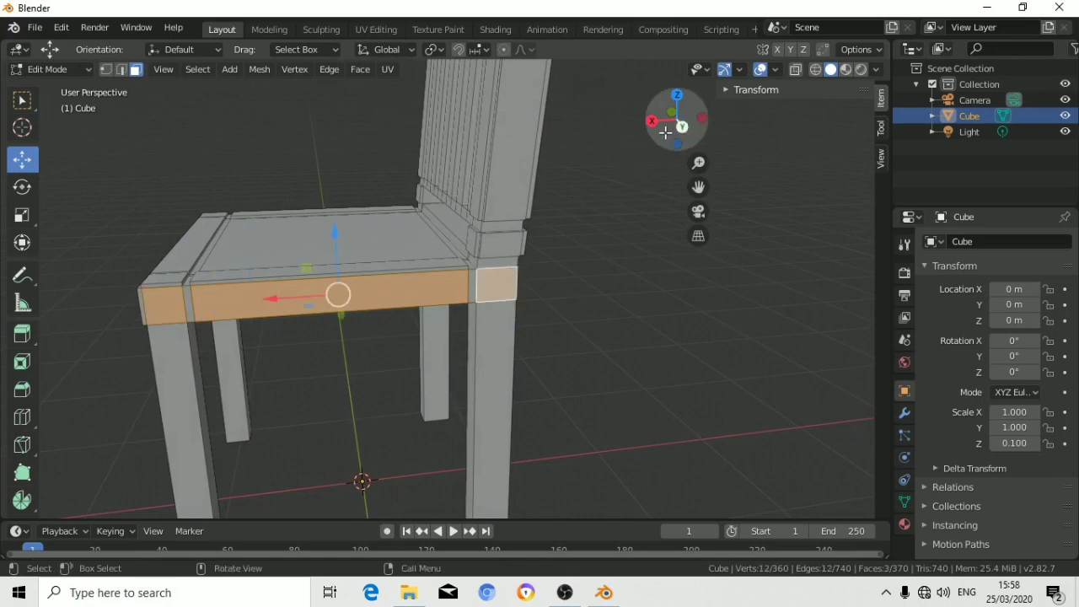
{"action": "mouse_move", "coordinate": [667, 121]}
{"action": "left_mouse_down"}
{"action": "mouse_move", "coordinate": [654, 122]}
{"action": "mouse_move", "coordinate": [708, 122]}
{"action": "left_mouse_up"}
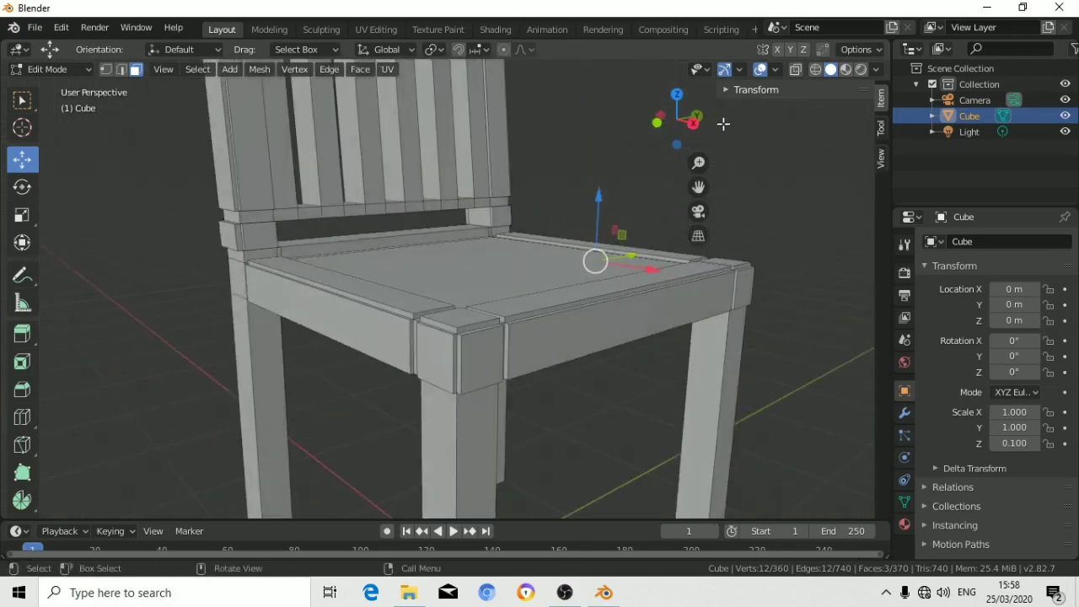
{"action": "mouse_move", "coordinate": [785, 154]}
{"action": "middle_mouse_down"}
{"action": "mouse_move", "coordinate": [458, 161]}
{"action": "mouse_move", "coordinate": [487, 170]}
{"action": "middle_mouse_up"}
{"action": "scroll", "coordinate": [489, 172], "scroll_direction": "up", "scroll_amount": 3}
{"action": "scroll", "coordinate": [498, 168], "scroll_direction": "down", "scroll_amount": 1}
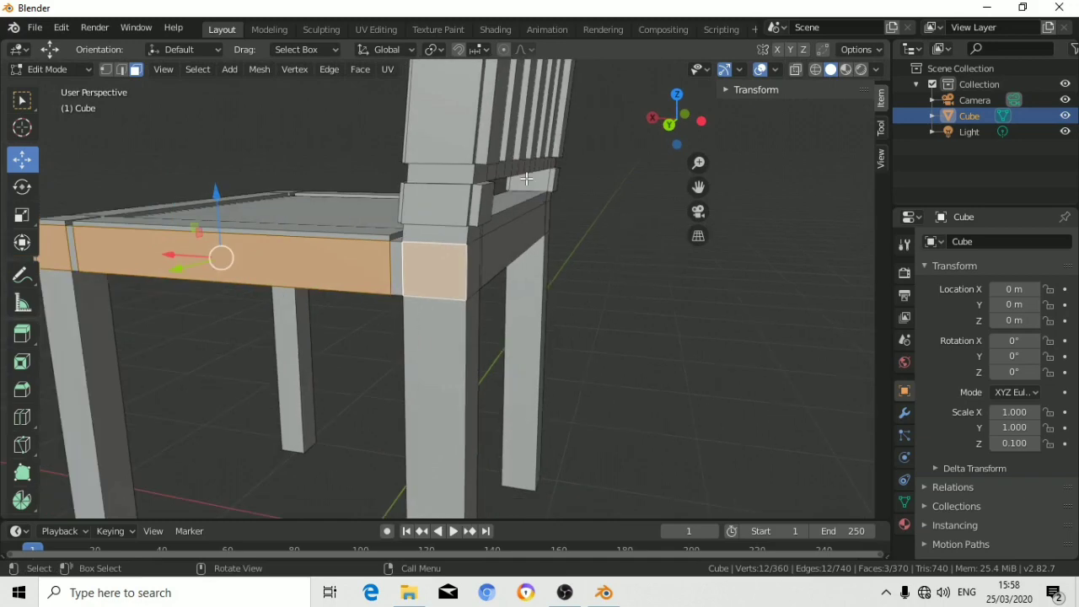
{"action": "key", "text": "e"}
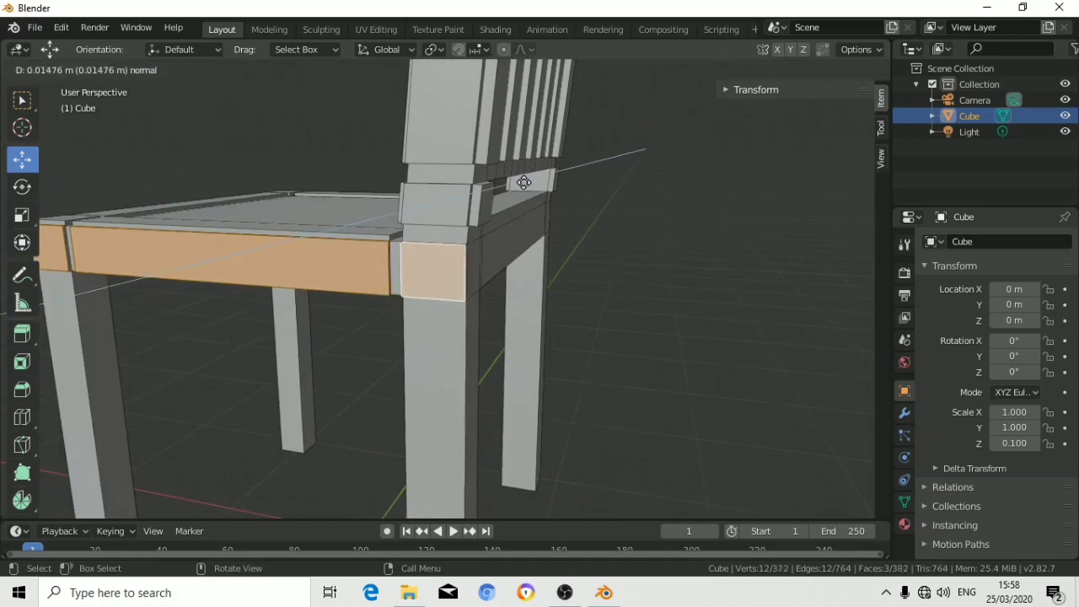
{"action": "left_click", "coordinate": [524, 185]}
Clear the selection and orbit around to inspect the chair back.
{"action": "left_click", "coordinate": [631, 178]}
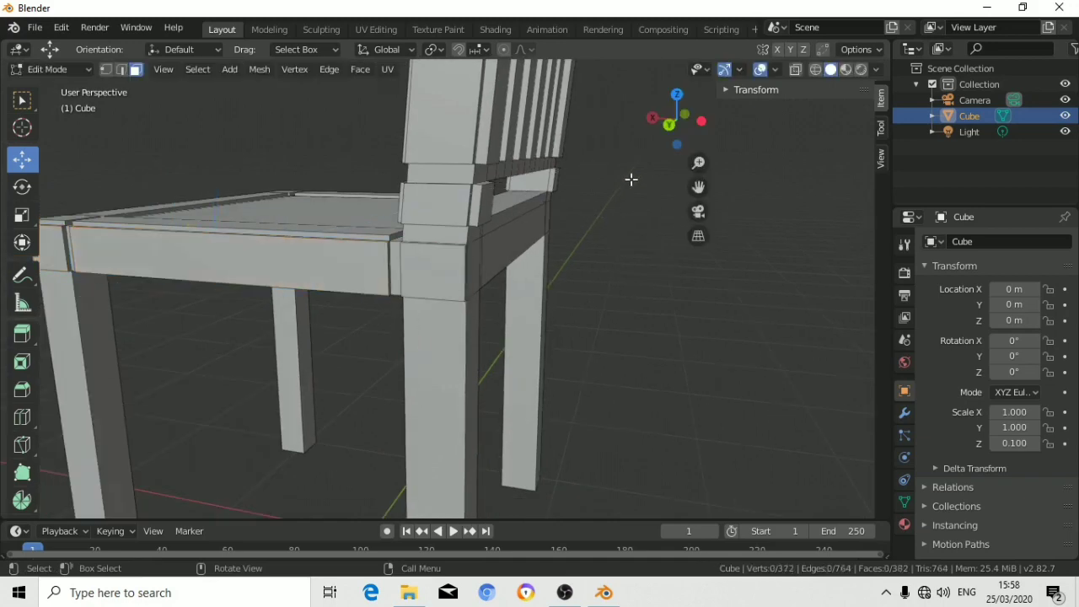
{"action": "left_click_drag", "start_coordinate": [662, 116], "coordinate": [689, 125]}
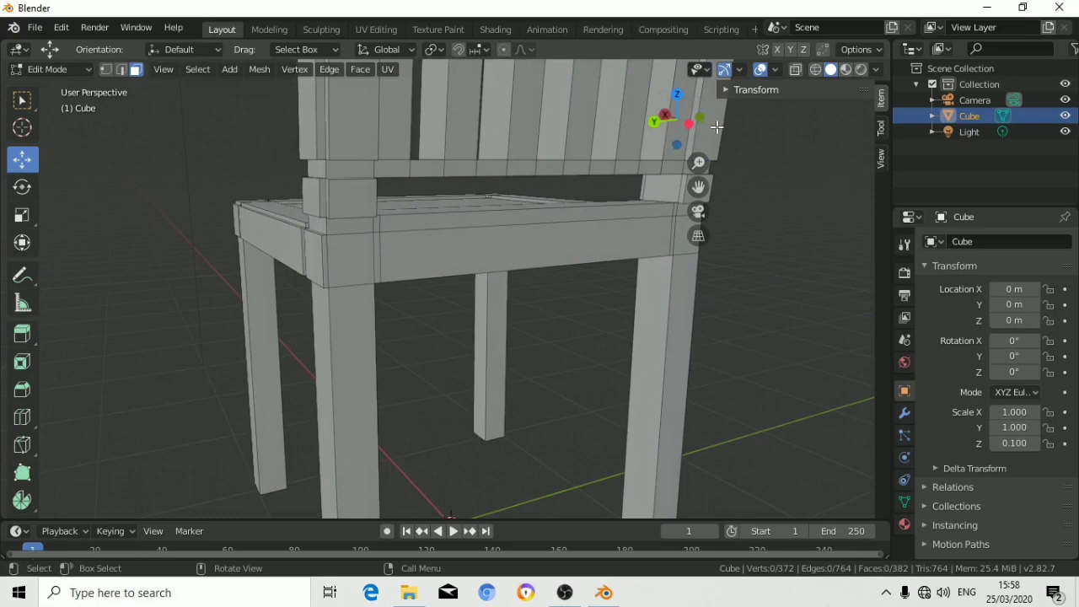
{"action": "left_click", "coordinate": [712, 118]}
{"action": "mouse_move", "coordinate": [712, 118]}
{"action": "middle_mouse_down"}
{"action": "mouse_move", "coordinate": [641, 169]}
{"action": "mouse_move", "coordinate": [617, 268]}
{"action": "mouse_move", "coordinate": [617, 413]}
{"action": "middle_mouse_up"}
{"action": "key", "text": "alt+a"}
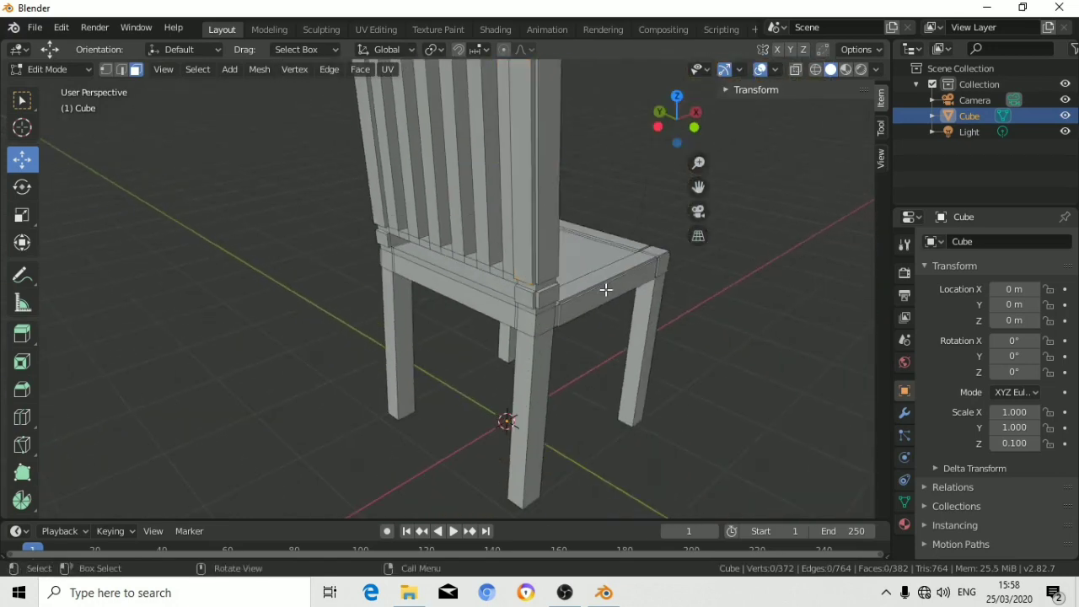
{"action": "scroll", "coordinate": [606, 289], "scroll_direction": "up", "scroll_amount": 2}
{"action": "scroll", "coordinate": [607, 284], "scroll_direction": "down", "scroll_amount": 4}
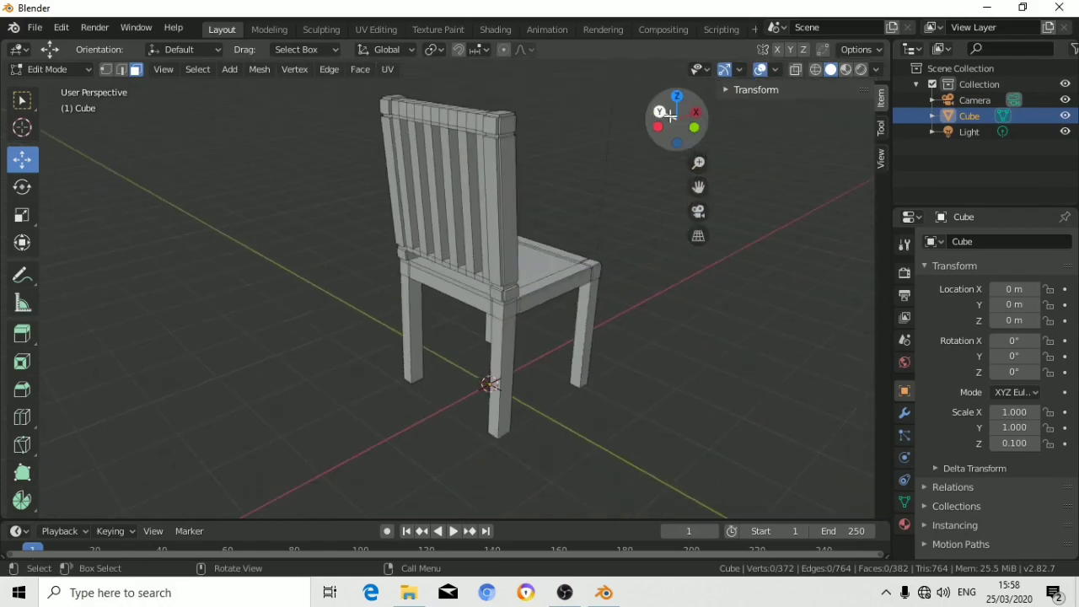
Extrude the outer face at the top of the back leg outward about 0.014 m.
{"action": "left_click_drag", "start_coordinate": [674, 118], "coordinate": [556, 127]}
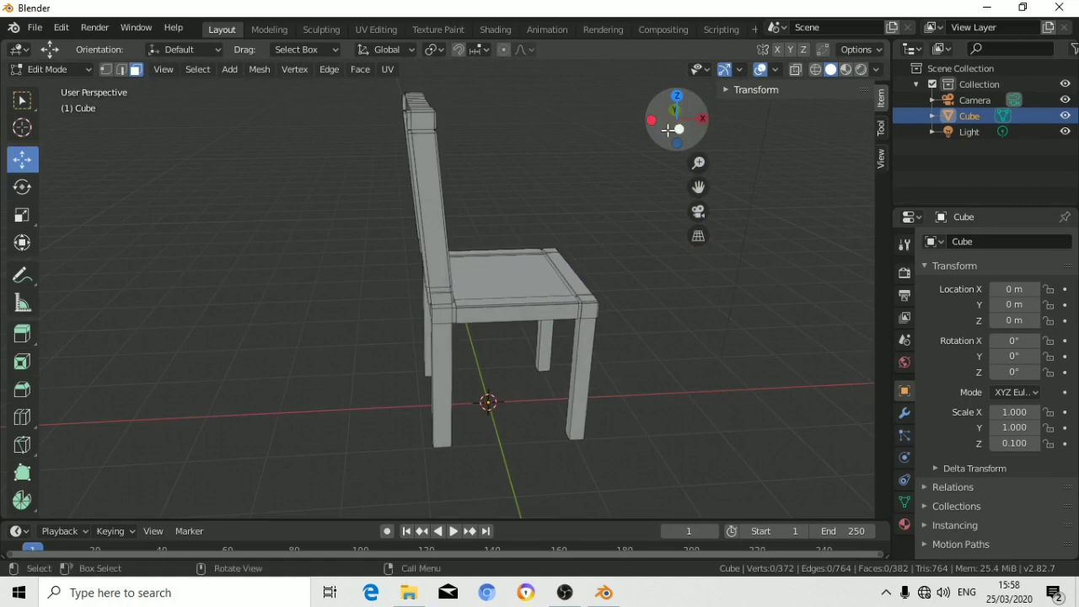
{"action": "scroll", "coordinate": [582, 258], "scroll_direction": "up", "scroll_amount": 5}
{"action": "left_click", "coordinate": [430, 414]}
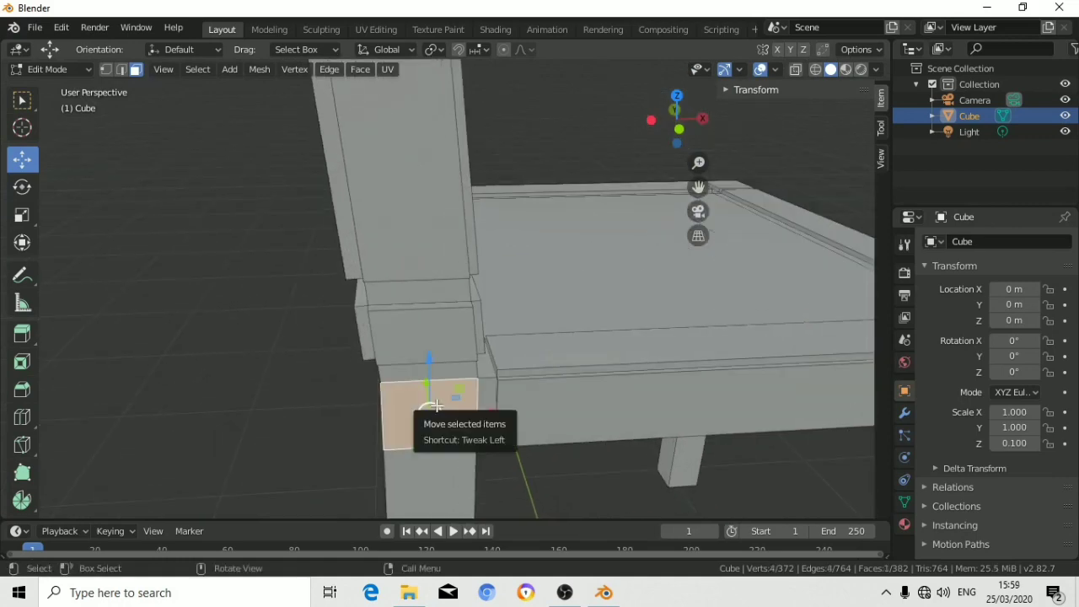
{"action": "key", "text": "e"}
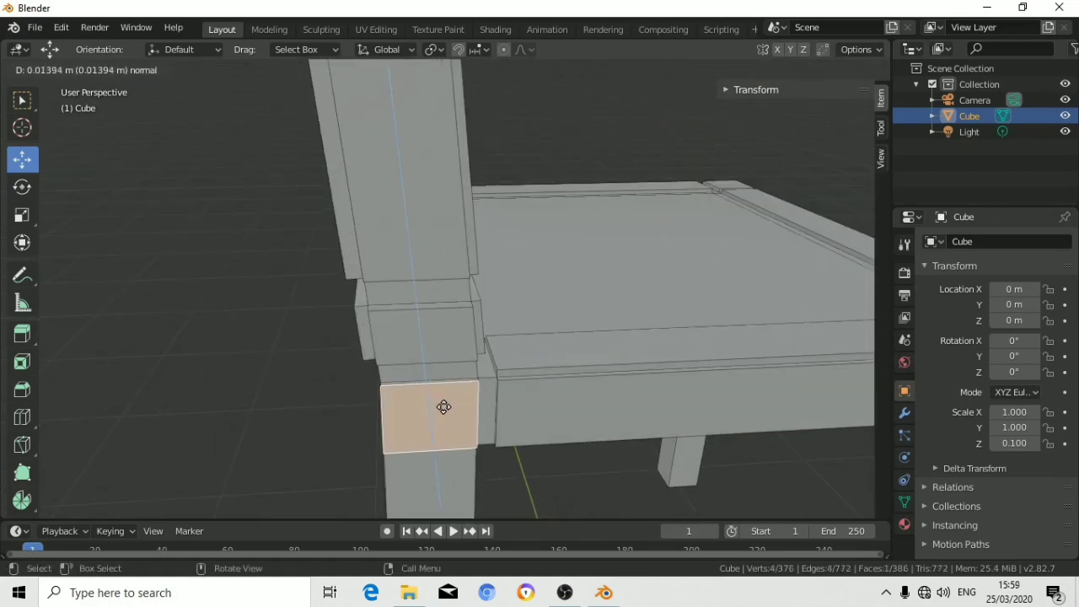
{"action": "left_click", "coordinate": [446, 408]}
{"action": "left_click", "coordinate": [625, 139]}
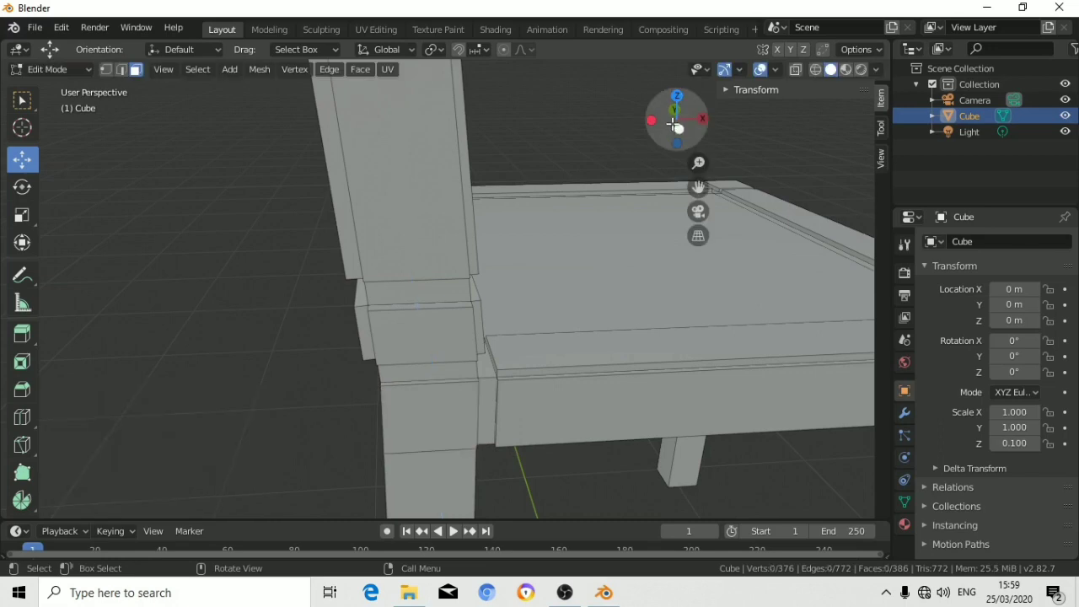
Extrude the leg face, long side rail face and small end face outward about 0.024 m.
{"action": "mouse_move", "coordinate": [677, 118]}
{"action": "left_mouse_down"}
{"action": "mouse_move", "coordinate": [658, 126]}
{"action": "mouse_move", "coordinate": [669, 118]}
{"action": "left_mouse_up"}
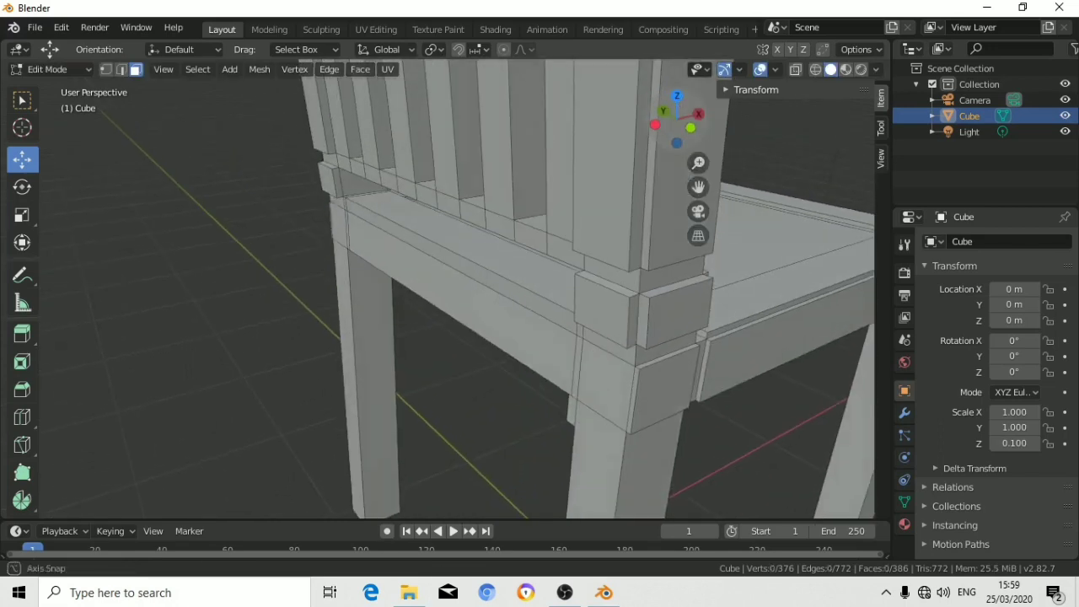
{"action": "left_click", "coordinate": [607, 379]}
{"action": "left_click", "coordinate": [487, 326], "text": "shift"}
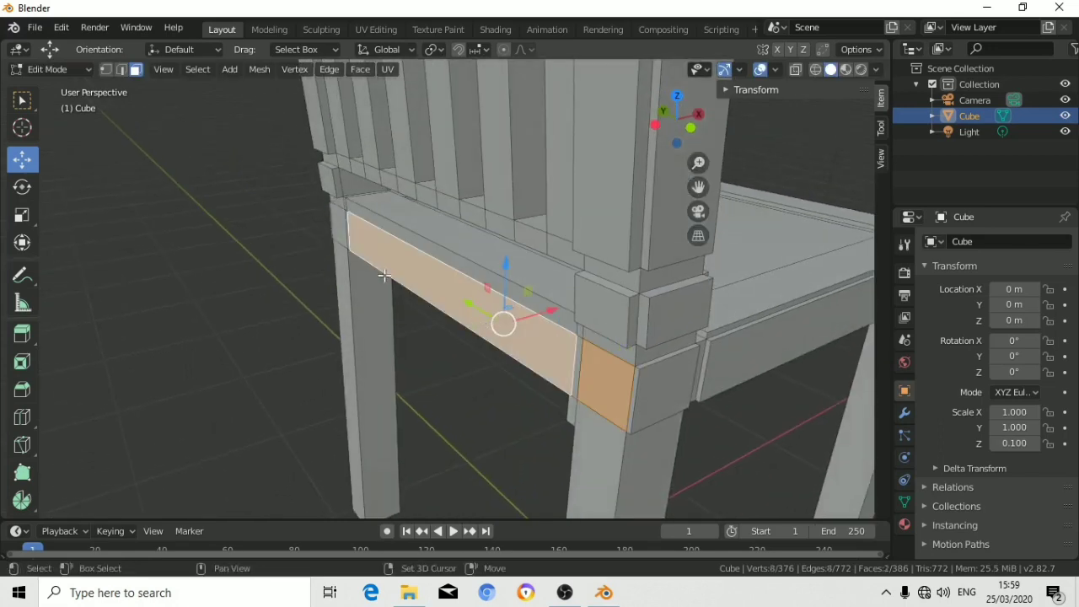
{"action": "left_click", "coordinate": [337, 229], "text": "shift"}
{"action": "key", "text": "e"}
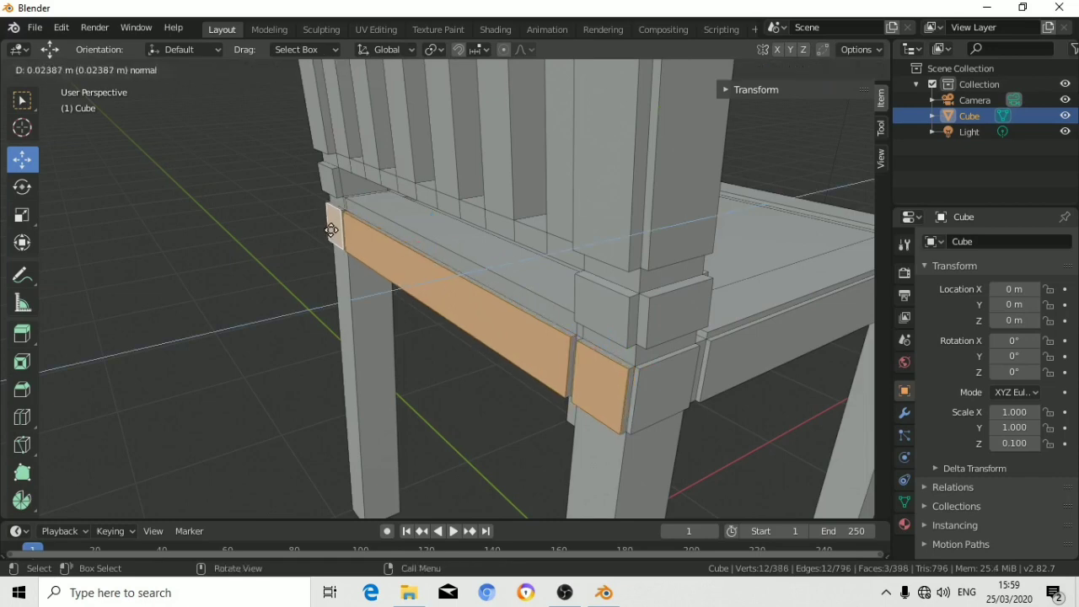
{"action": "left_click", "coordinate": [331, 232]}
{"action": "left_click", "coordinate": [286, 242]}
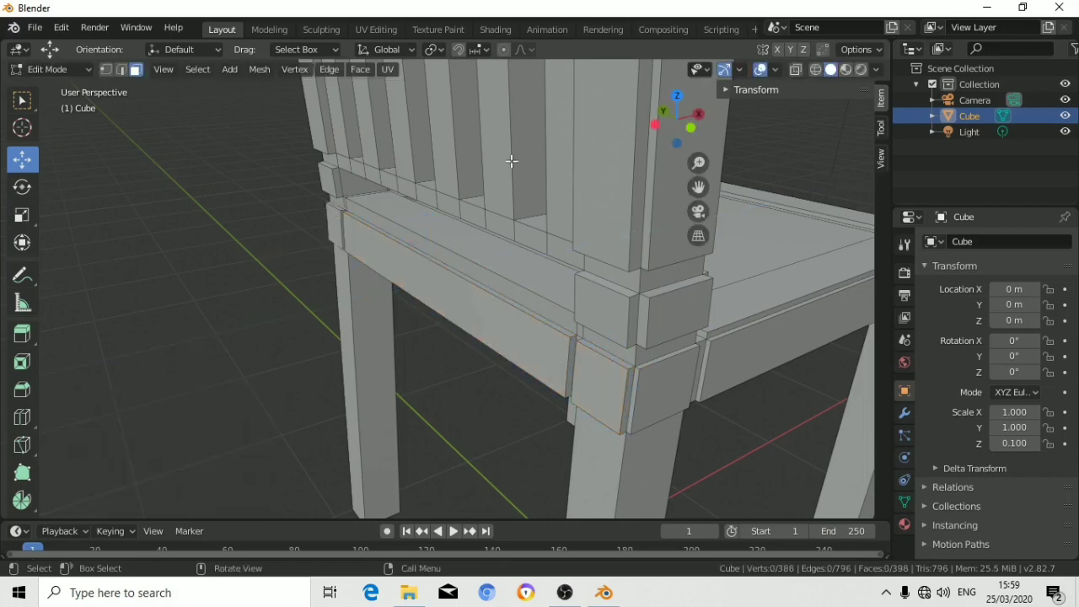
{"action": "mouse_move", "coordinate": [668, 127]}
{"action": "left_mouse_down"}
{"action": "mouse_move", "coordinate": [527, 516]}
{"action": "mouse_move", "coordinate": [472, 506]}
{"action": "mouse_move", "coordinate": [532, 262]}
{"action": "left_mouse_up"}
Zoom and orbit to check the finished chair, then switch from Edit Mode to Object Mode.
{"action": "scroll", "coordinate": [532, 264], "scroll_direction": "down", "scroll_amount": 5}
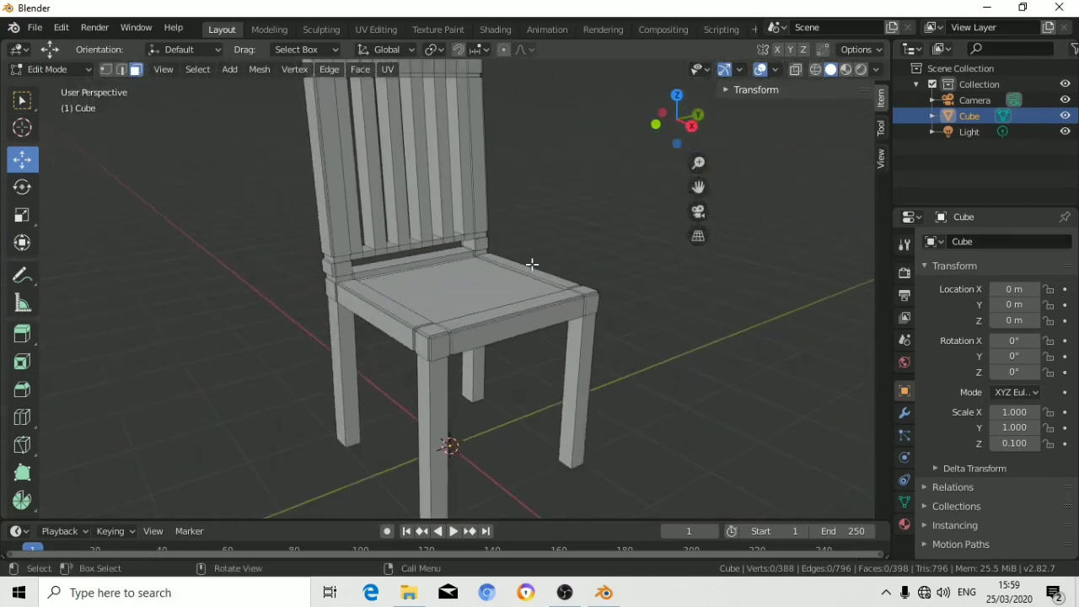
{"action": "scroll", "coordinate": [540, 257], "scroll_direction": "down", "scroll_amount": 2}
{"action": "scroll", "coordinate": [573, 195], "scroll_direction": "up", "scroll_amount": 5}
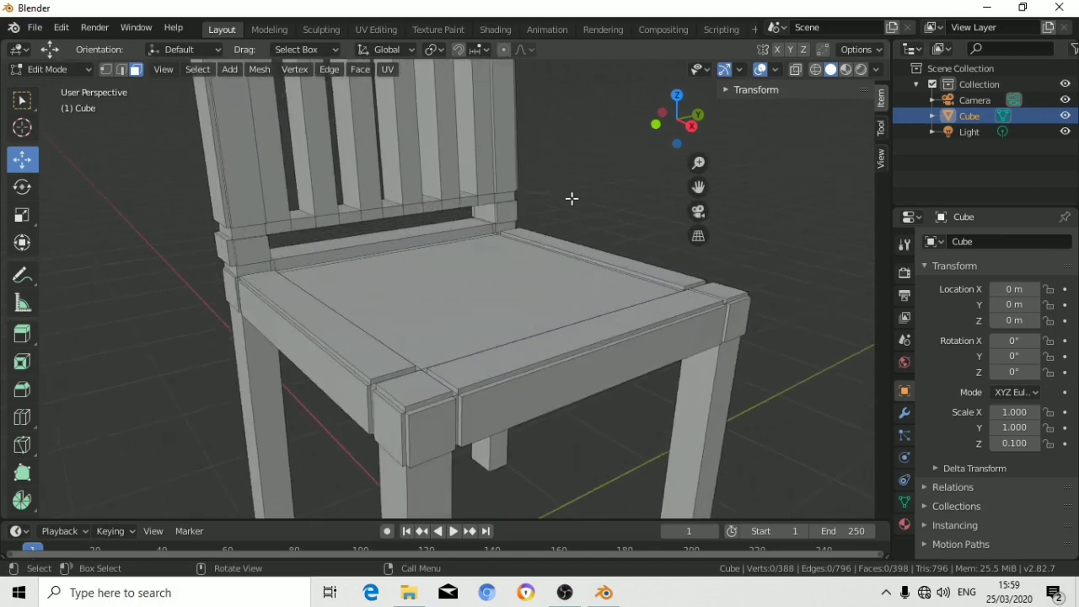
{"action": "scroll", "coordinate": [571, 197], "scroll_direction": "down", "scroll_amount": 7}
{"action": "scroll", "coordinate": [571, 198], "scroll_direction": "up", "scroll_amount": 2}
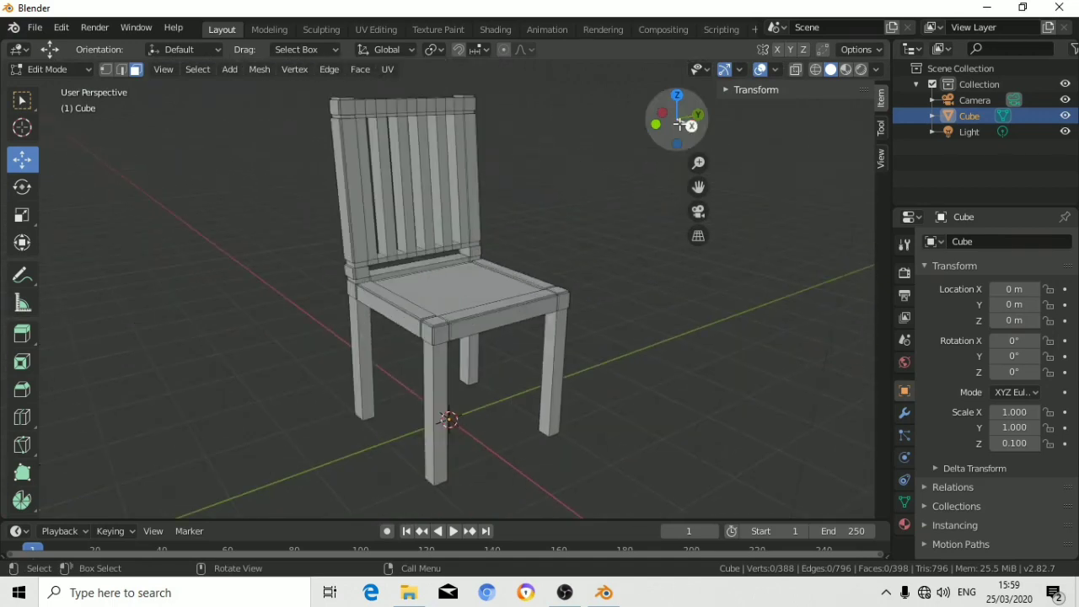
{"action": "mouse_move", "coordinate": [678, 122]}
{"action": "left_mouse_down"}
{"action": "mouse_move", "coordinate": [667, 139]}
{"action": "mouse_move", "coordinate": [674, 135]}
{"action": "left_mouse_up"}
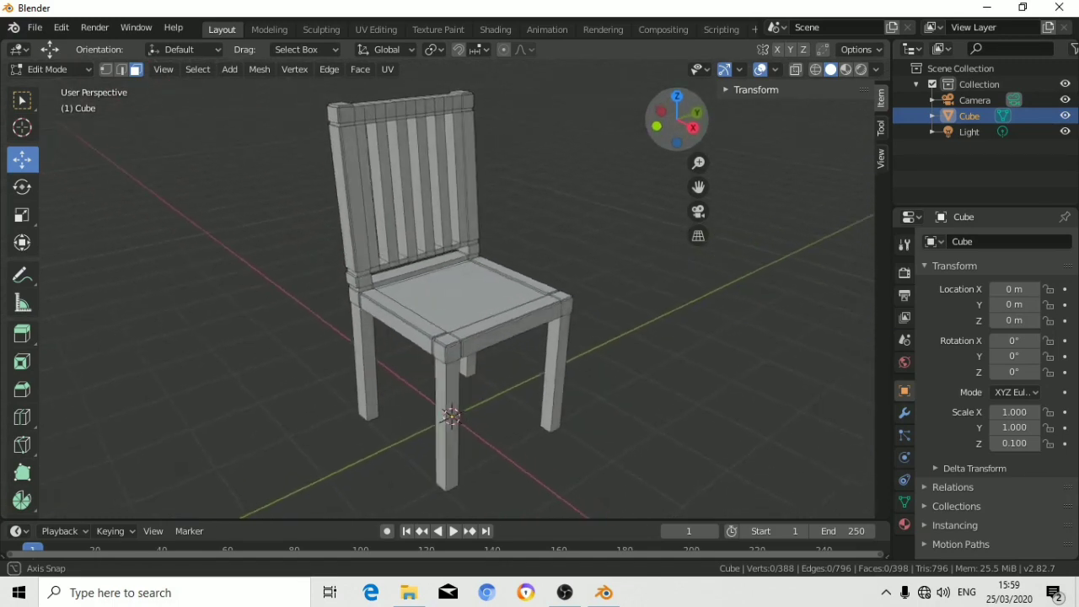
{"action": "left_click_drag", "start_coordinate": [675, 135], "coordinate": [670, 138]}
{"action": "scroll", "coordinate": [604, 182], "scroll_direction": "up", "scroll_amount": 5}
{"action": "scroll", "coordinate": [458, 245], "scroll_direction": "down", "scroll_amount": 2}
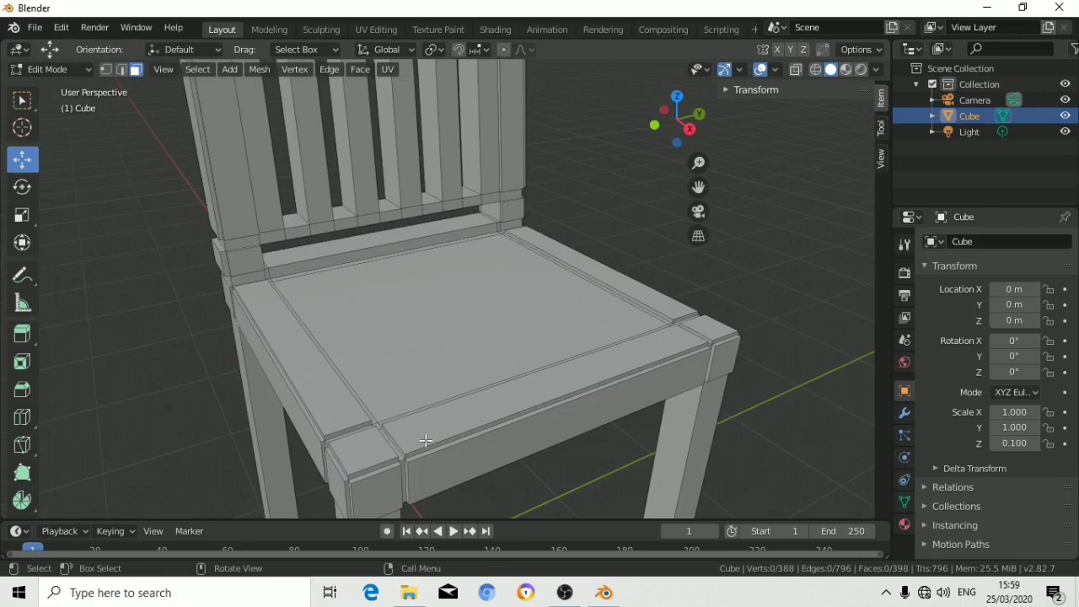
{"action": "scroll", "coordinate": [696, 347], "scroll_direction": "up", "scroll_amount": 5}
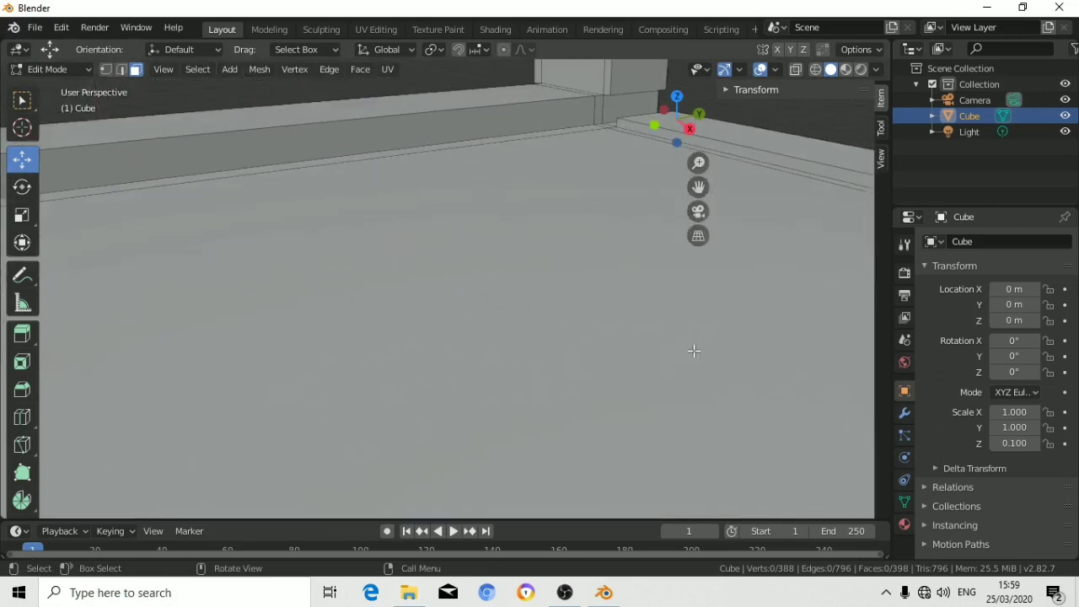
{"action": "scroll", "coordinate": [681, 344], "scroll_direction": "down", "scroll_amount": 1}
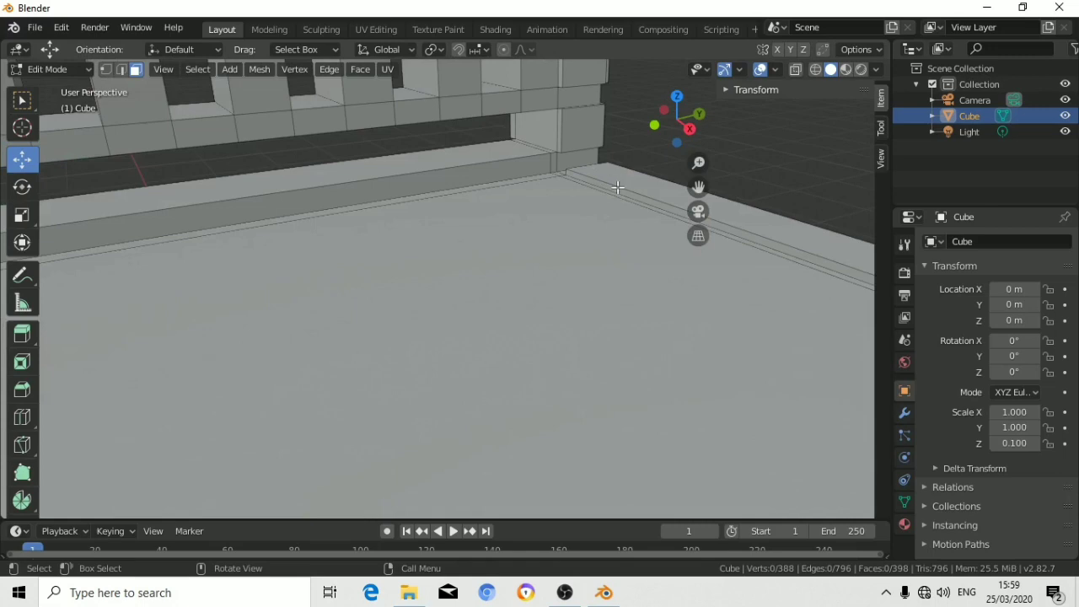
{"action": "scroll", "coordinate": [675, 126], "scroll_direction": "down", "scroll_amount": 4}
{"action": "scroll", "coordinate": [674, 127], "scroll_direction": "down", "scroll_amount": 3}
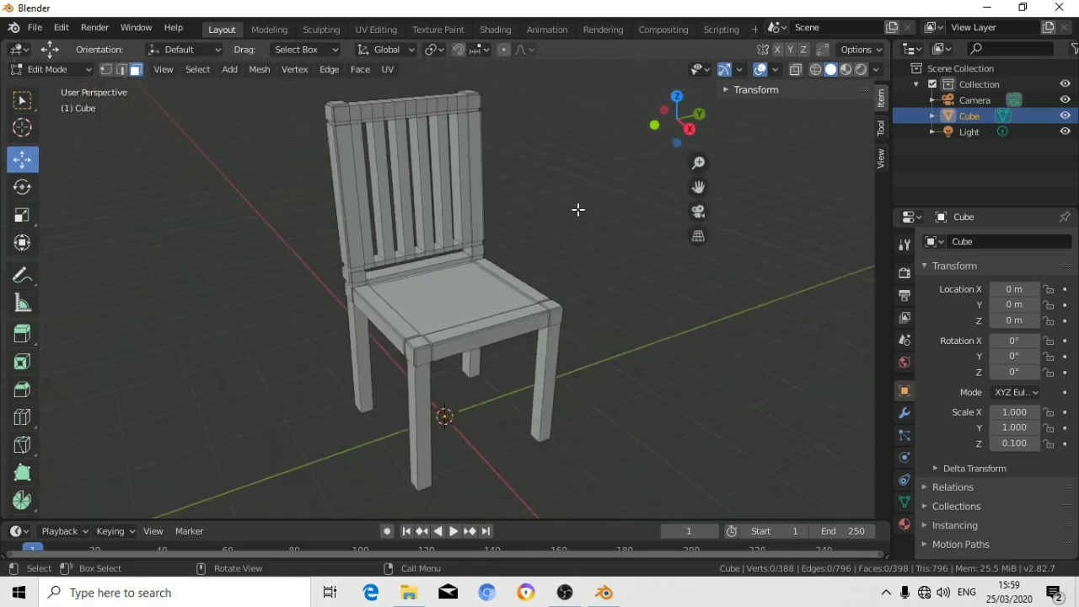
{"action": "key", "text": "Tab"}
{"action": "scroll", "coordinate": [578, 211], "scroll_direction": "down", "scroll_amount": 1}
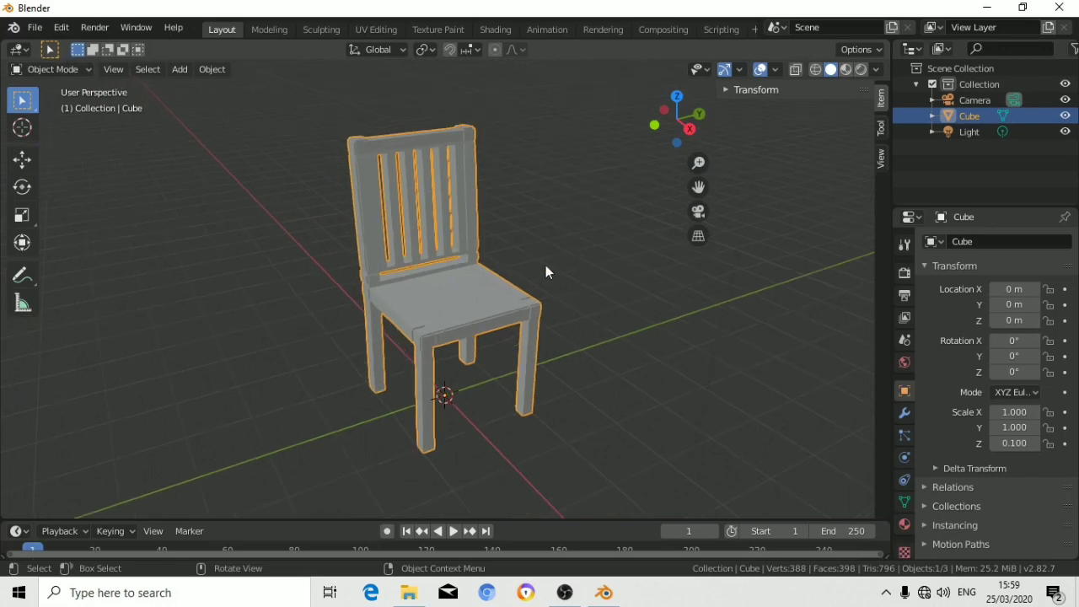
Apply all transforms to the chair so its Z scale reads 1.000.
{"action": "scroll", "coordinate": [548, 262], "scroll_direction": "up", "scroll_amount": 1}
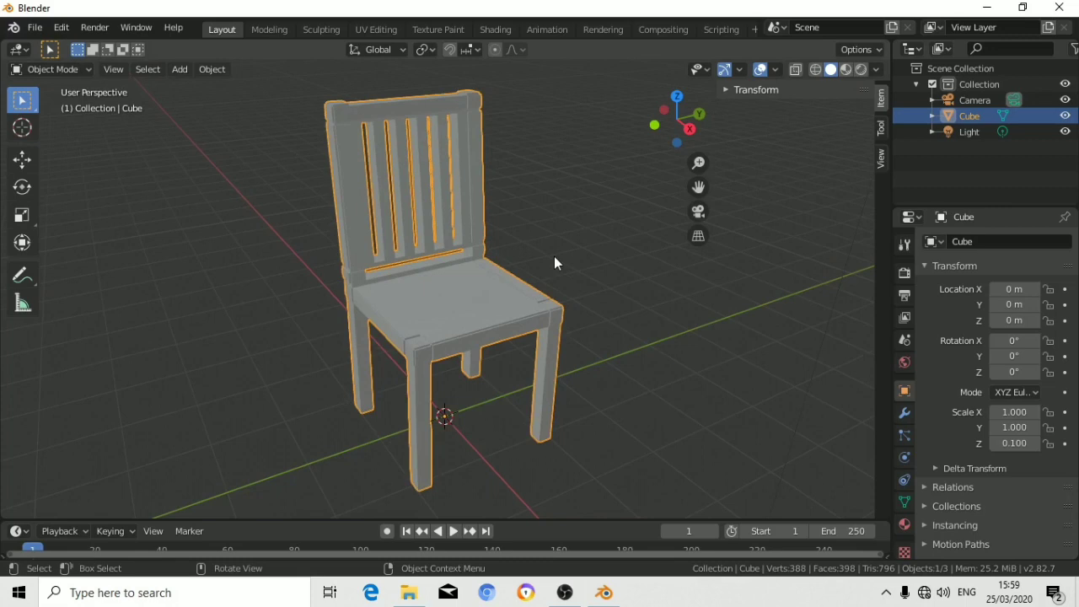
{"action": "key", "text": "ctrl+a"}
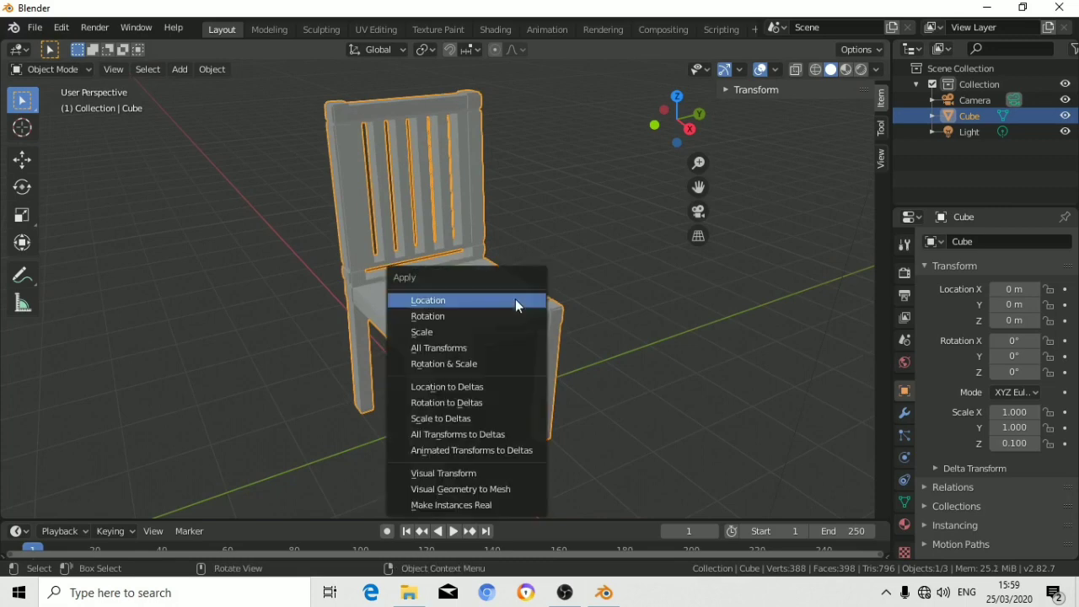
{"action": "left_click", "coordinate": [490, 345]}
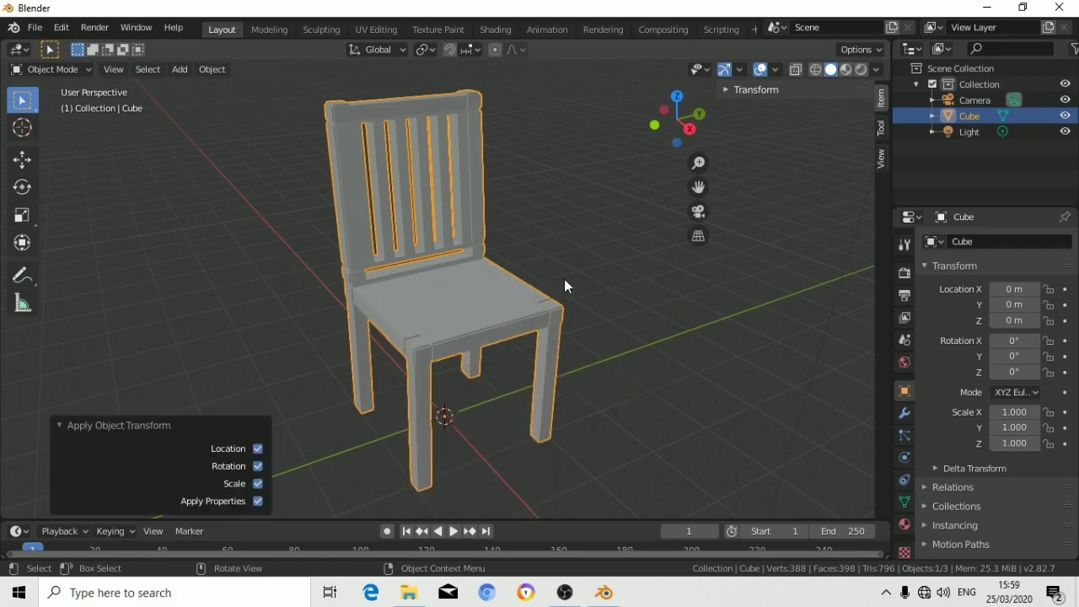
Select the entire mesh in Edit Mode and start bevelling all its edges.
{"action": "key", "text": "Tab"}
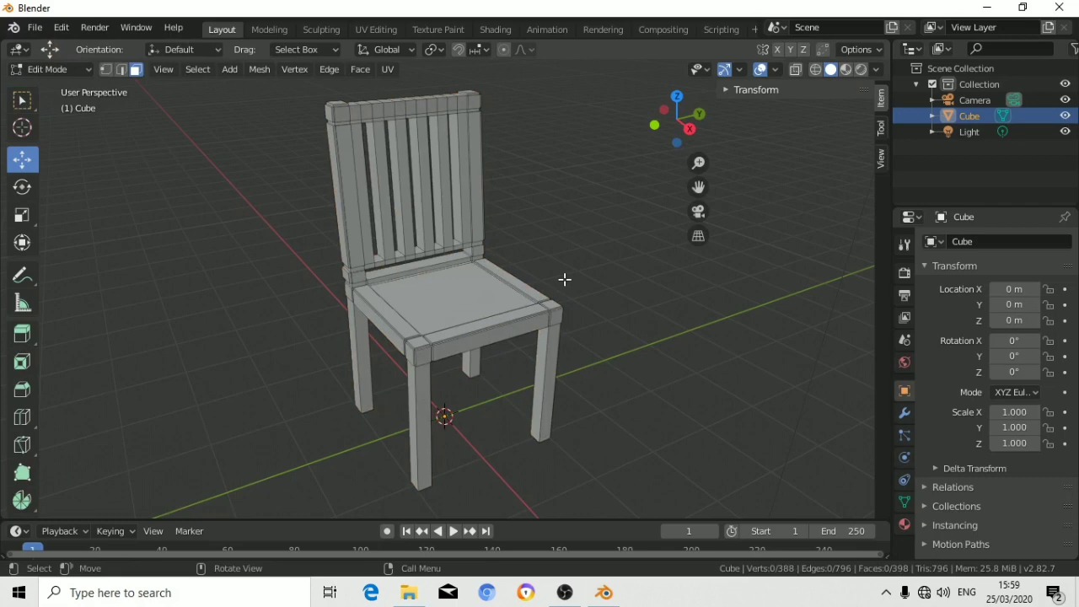
{"action": "key", "text": "a"}
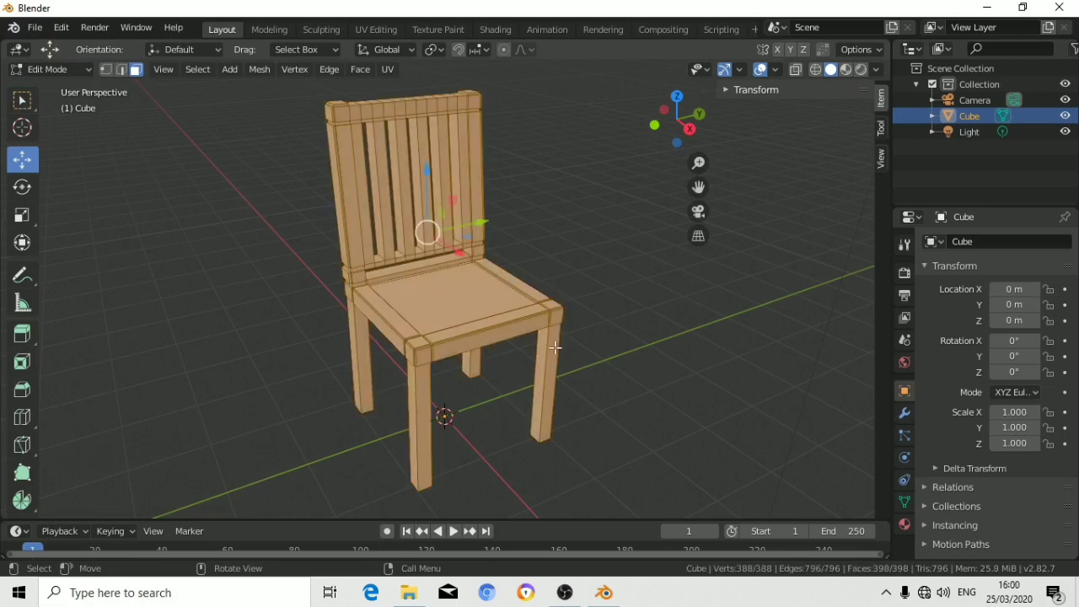
{"action": "key", "text": "ctrl"}
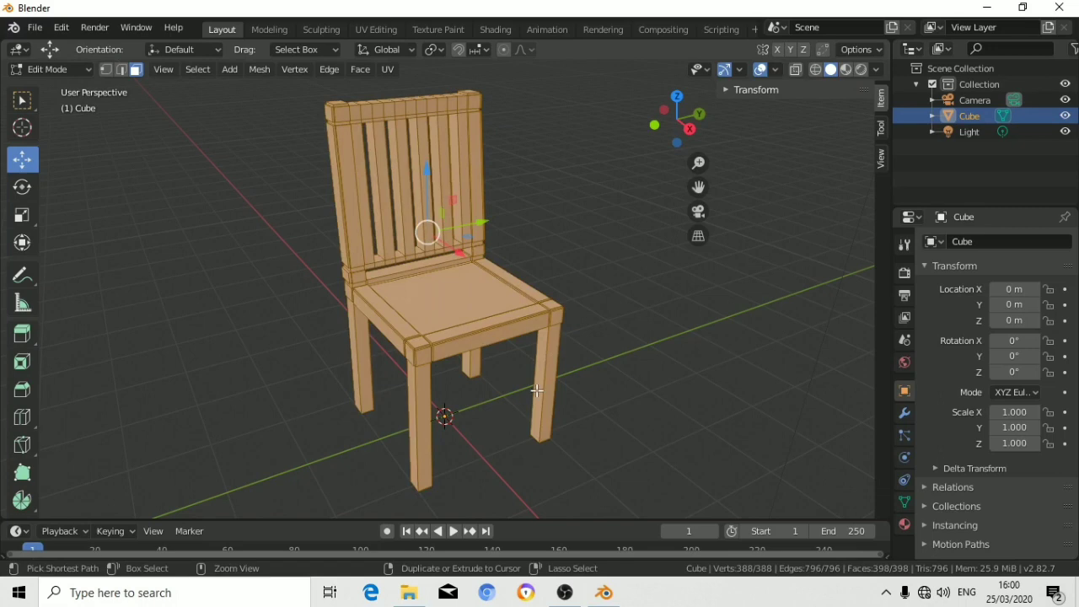
{"action": "key", "text": "ctrl+b"}
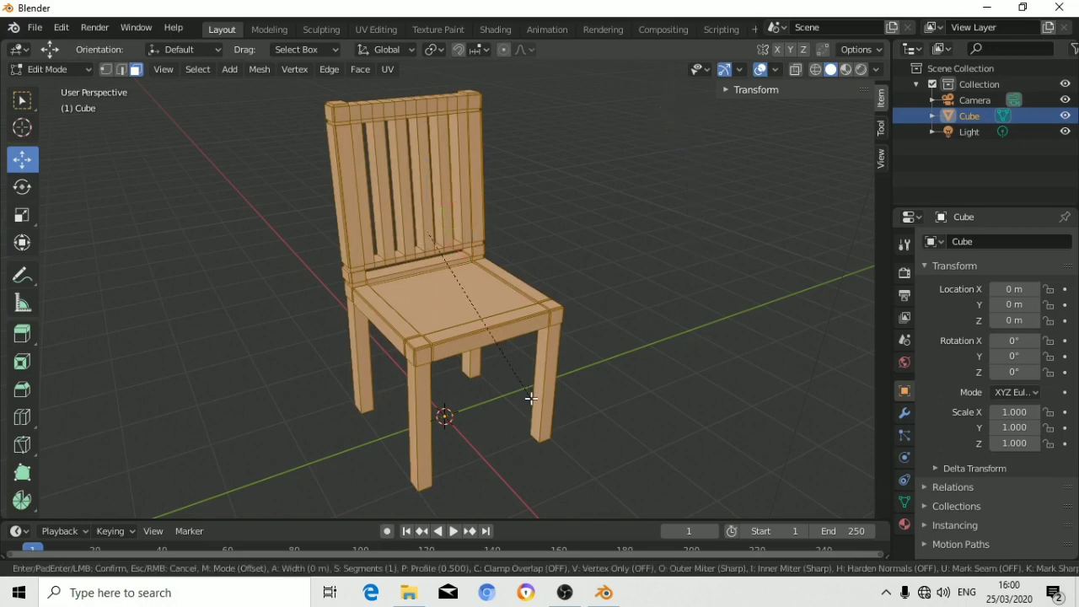
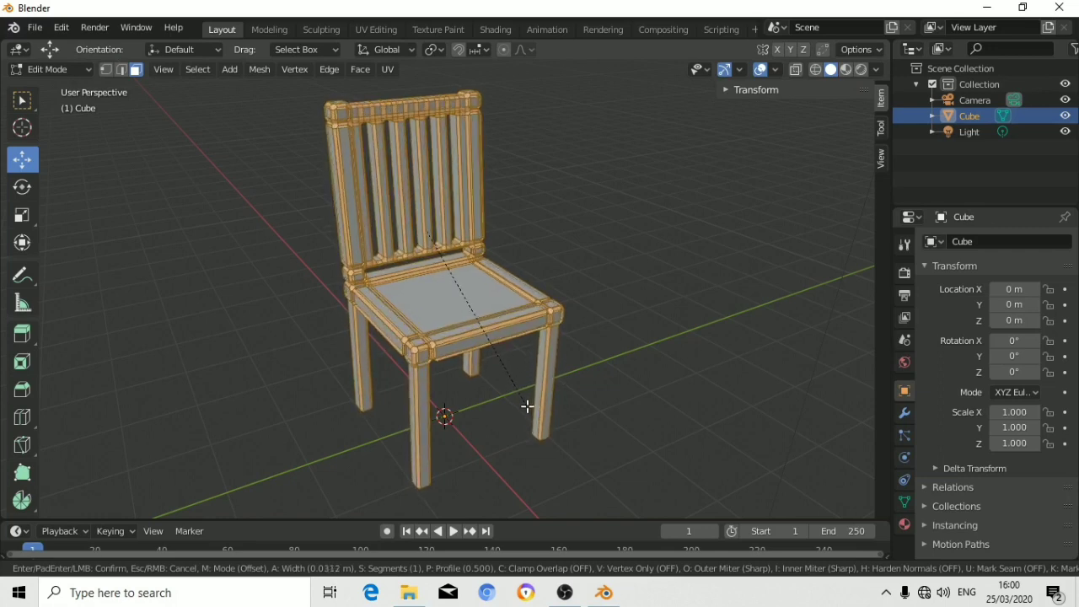
Confirm the 0.0223 m bevel on the chair's edges and raise it to 3 segments.
{"action": "left_click", "coordinate": [527, 407]}
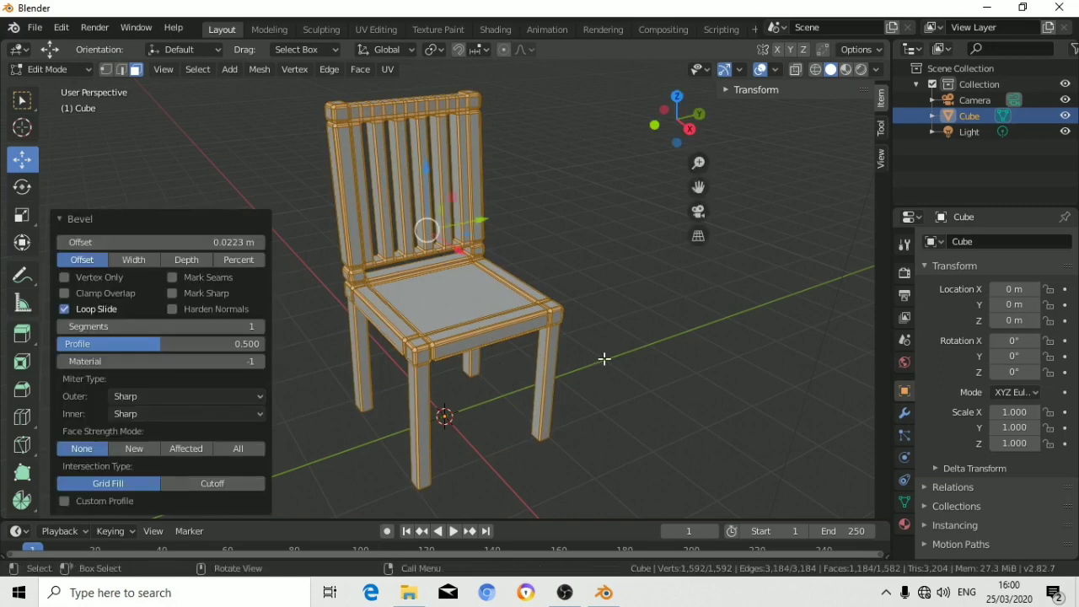
{"action": "left_click", "coordinate": [260, 326]}
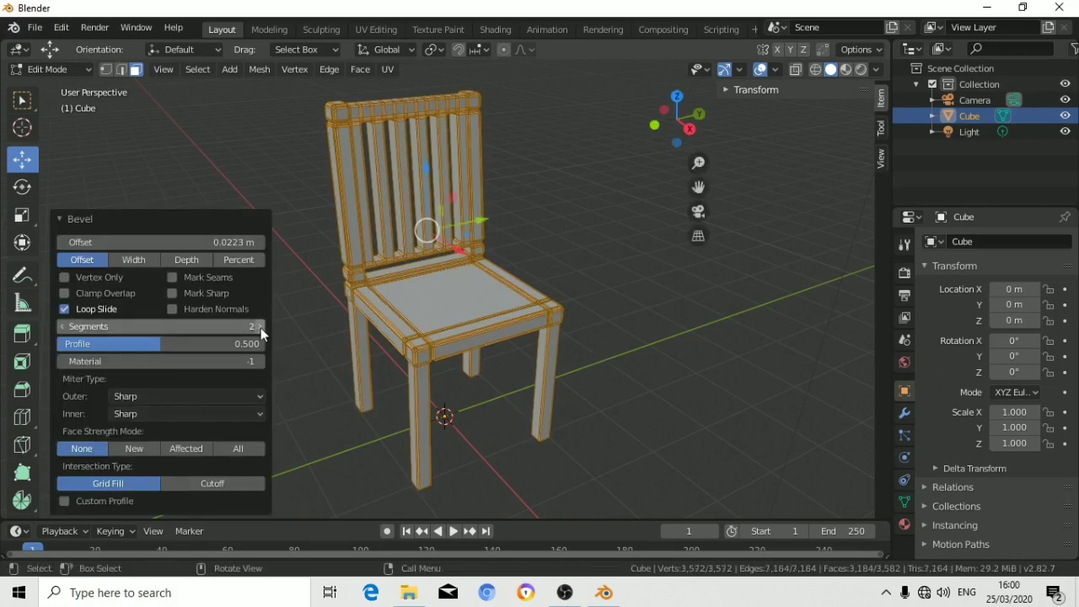
{"action": "left_click", "coordinate": [260, 326]}
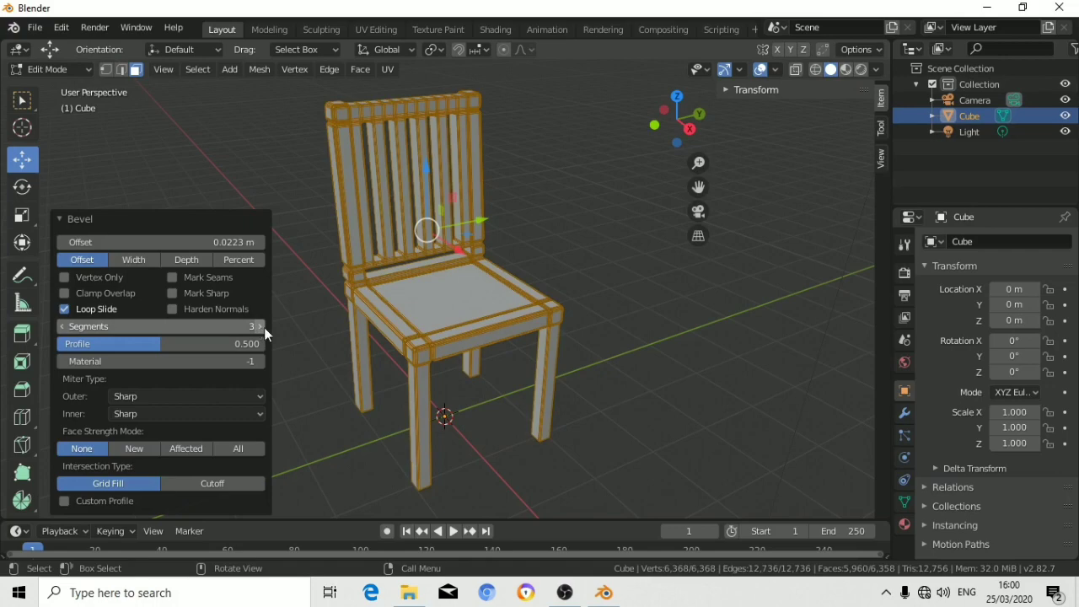
Deselect the bevelled chair mesh and zoom in and out to inspect its edges.
{"action": "left_click", "coordinate": [335, 339]}
{"action": "scroll", "coordinate": [336, 341], "scroll_direction": "up", "scroll_amount": 8}
{"action": "scroll", "coordinate": [335, 340], "scroll_direction": "down", "scroll_amount": 5}
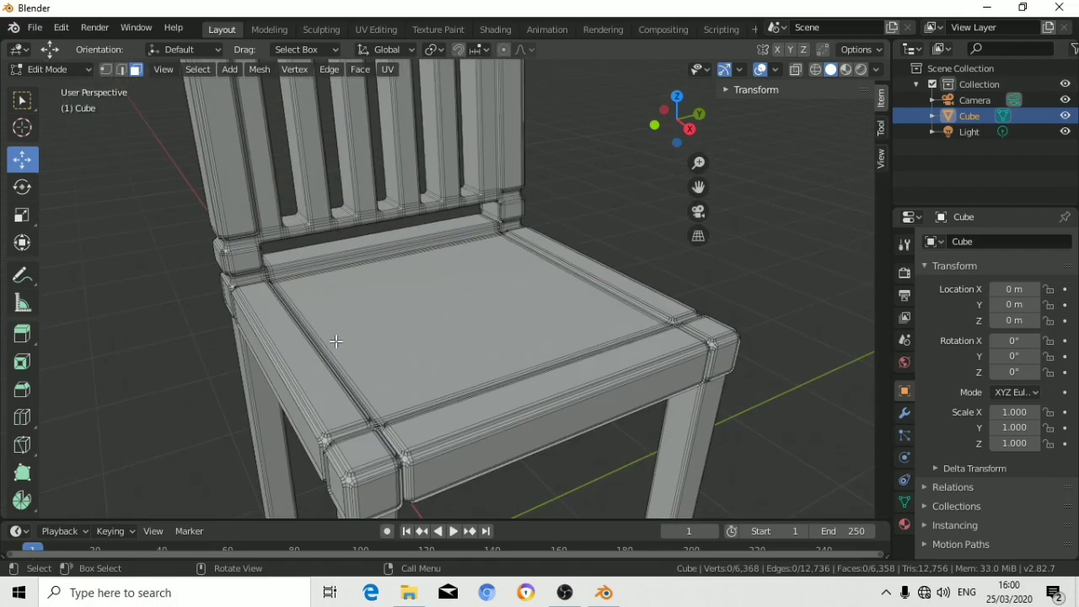
{"action": "scroll", "coordinate": [336, 341], "scroll_direction": "up", "scroll_amount": 3}
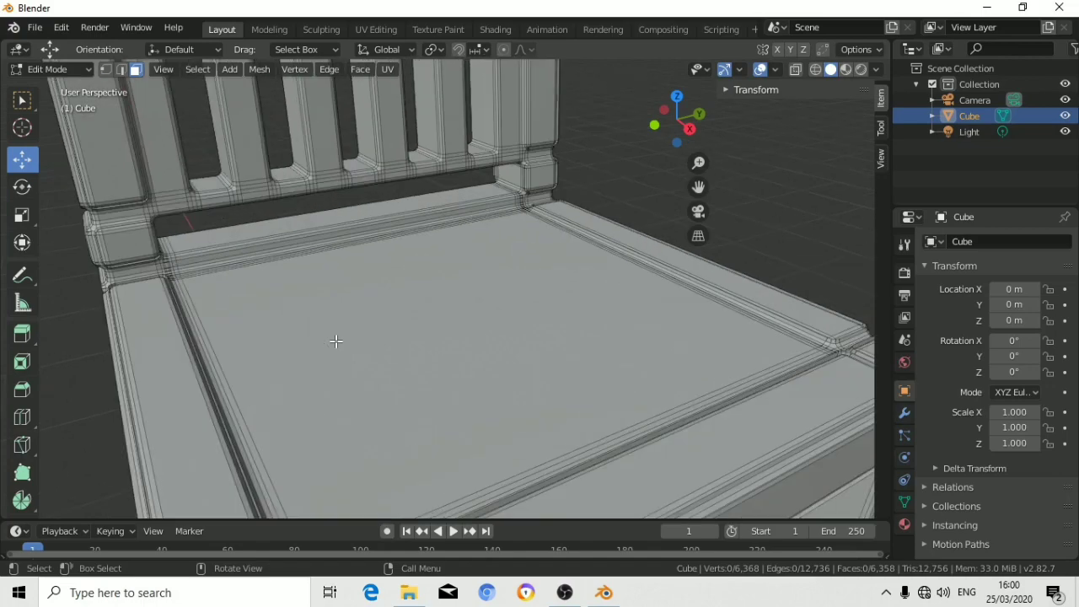
{"action": "scroll", "coordinate": [336, 340], "scroll_direction": "up", "scroll_amount": 2}
{"action": "scroll", "coordinate": [335, 341], "scroll_direction": "down", "scroll_amount": 4}
{"action": "scroll", "coordinate": [335, 341], "scroll_direction": "down", "scroll_amount": 2}
{"action": "scroll", "coordinate": [335, 341], "scroll_direction": "up", "scroll_amount": 3}
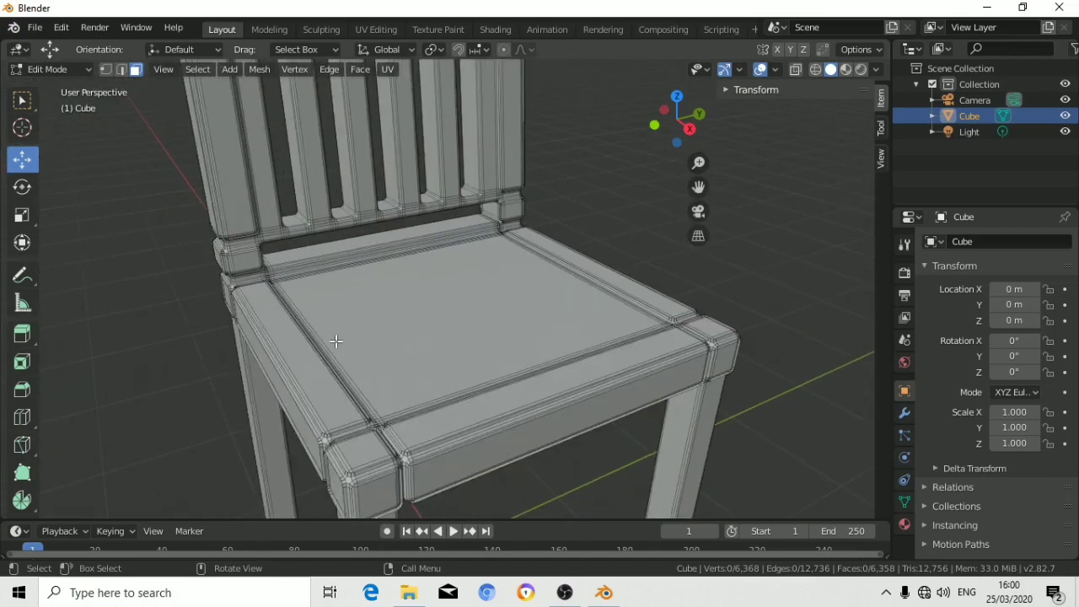
{"action": "scroll", "coordinate": [336, 341], "scroll_direction": "up", "scroll_amount": 3}
{"action": "scroll", "coordinate": [336, 341], "scroll_direction": "down", "scroll_amount": 1}
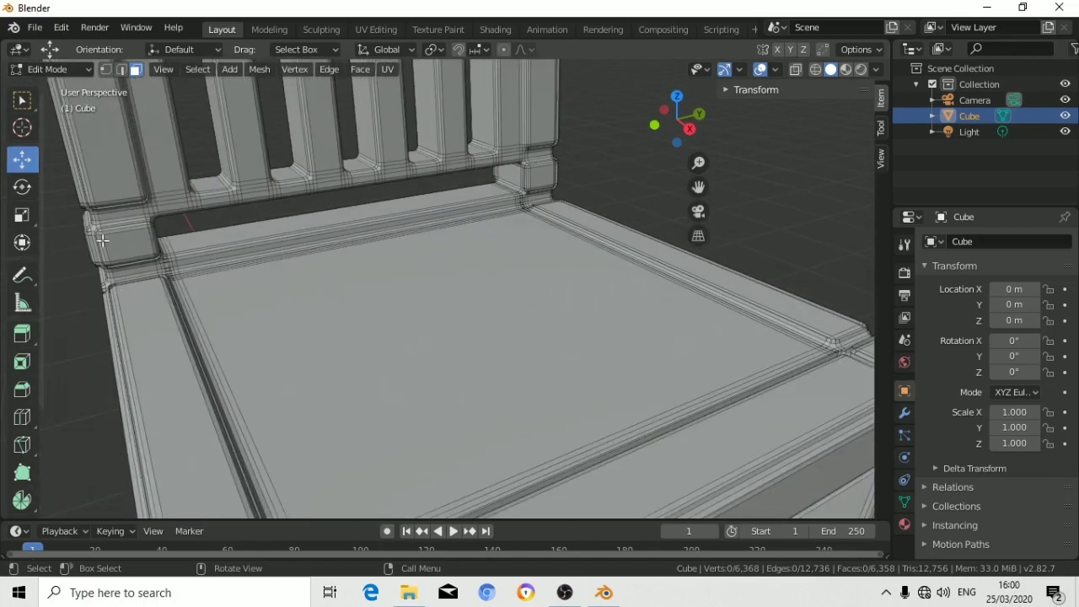
{"action": "scroll", "coordinate": [330, 139], "scroll_direction": "down", "scroll_amount": 3}
{"action": "scroll", "coordinate": [327, 193], "scroll_direction": "down", "scroll_amount": 1}
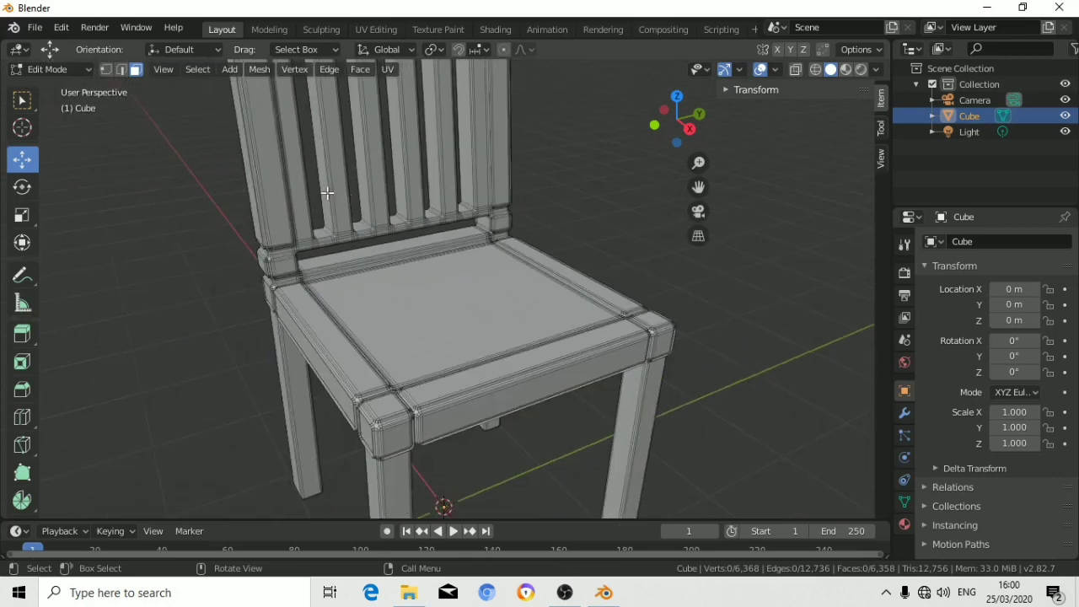
{"action": "scroll", "coordinate": [327, 192], "scroll_direction": "down", "scroll_amount": 3}
{"action": "scroll", "coordinate": [328, 192], "scroll_direction": "up", "scroll_amount": 2}
{"action": "scroll", "coordinate": [327, 193], "scroll_direction": "down", "scroll_amount": 2}
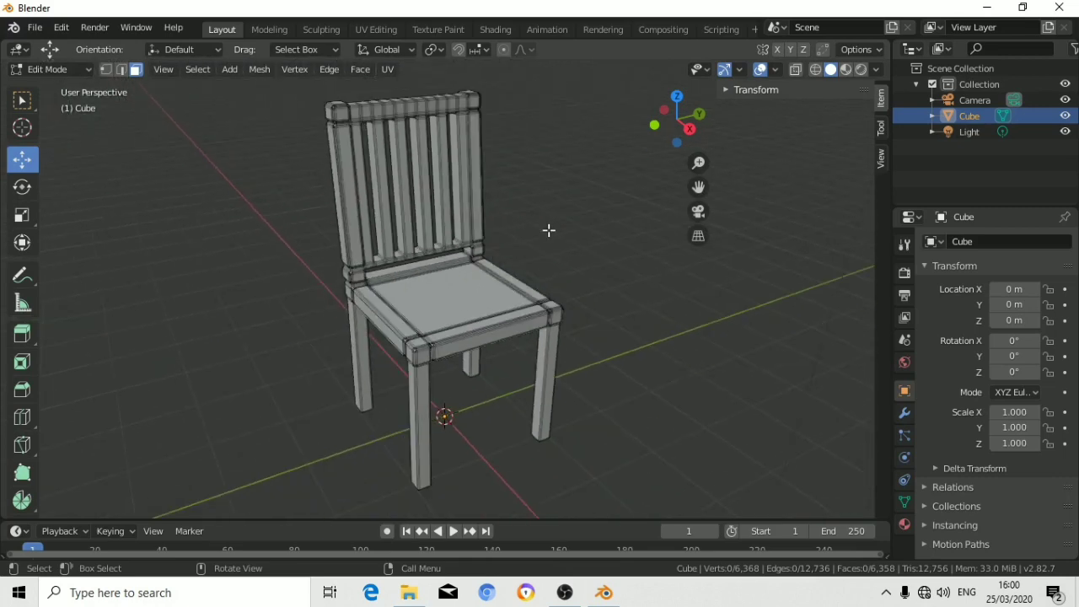
Return to Object Mode with nothing selected and orbit around the chair.
{"action": "key", "text": "Tab"}
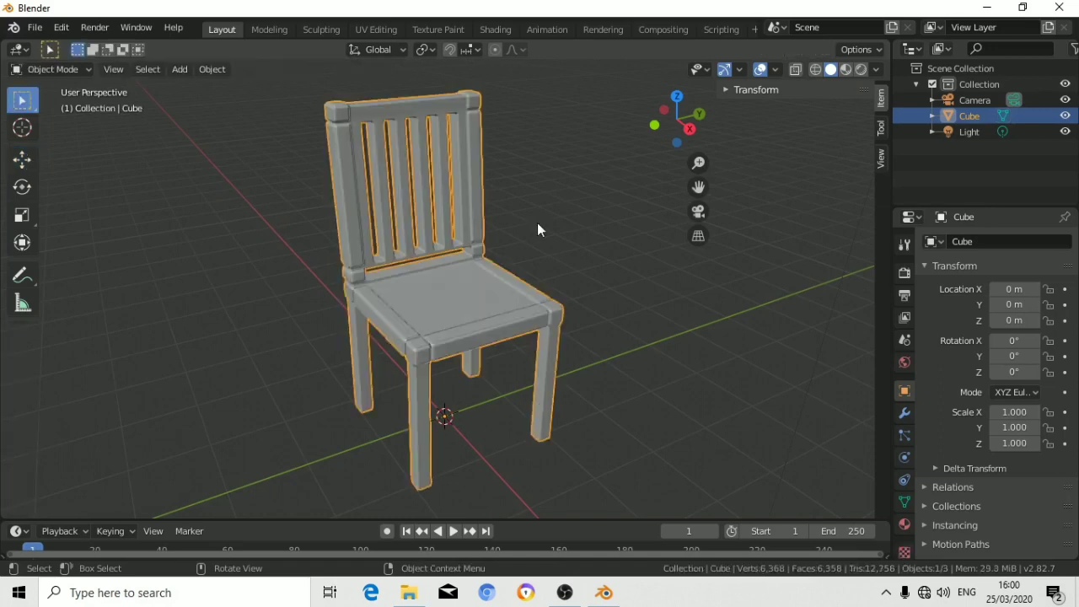
{"action": "left_click", "coordinate": [564, 224]}
{"action": "left_click_drag", "start_coordinate": [674, 122], "coordinate": [590, 126]}
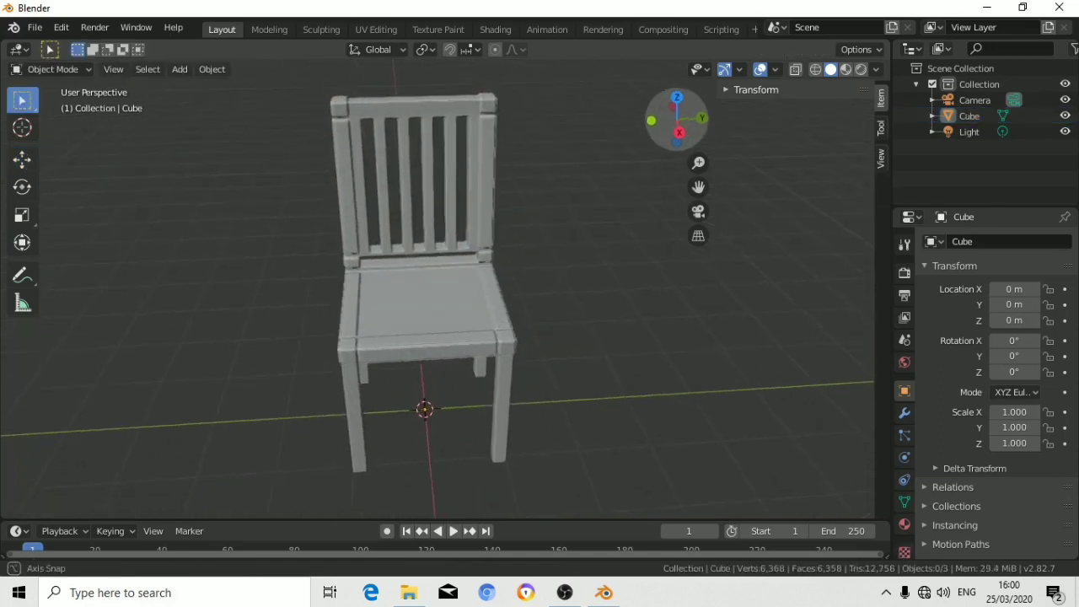
{"action": "mouse_move", "coordinate": [677, 118]}
{"action": "left_mouse_down"}
{"action": "mouse_move", "coordinate": [624, 121]}
{"action": "mouse_move", "coordinate": [614, 150]}
{"action": "left_mouse_up"}
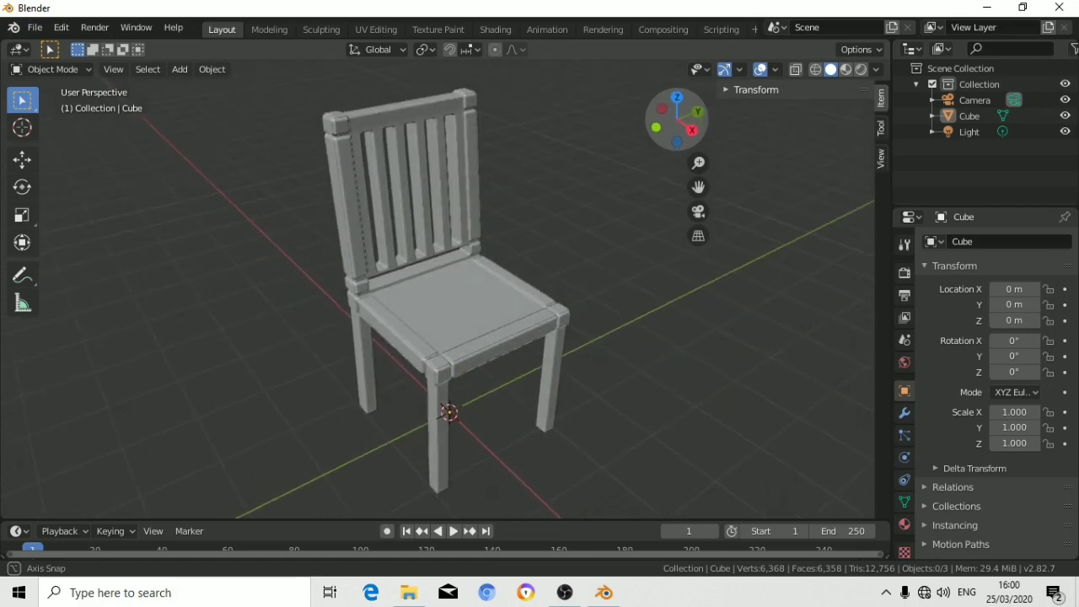
{"action": "mouse_move", "coordinate": [439, 337]}
{"action": "middle_mouse_down"}
{"action": "mouse_move", "coordinate": [557, 345]}
{"action": "mouse_move", "coordinate": [626, 236]}
{"action": "middle_mouse_up"}
{"action": "scroll", "coordinate": [626, 237], "scroll_direction": "down", "scroll_amount": 3}
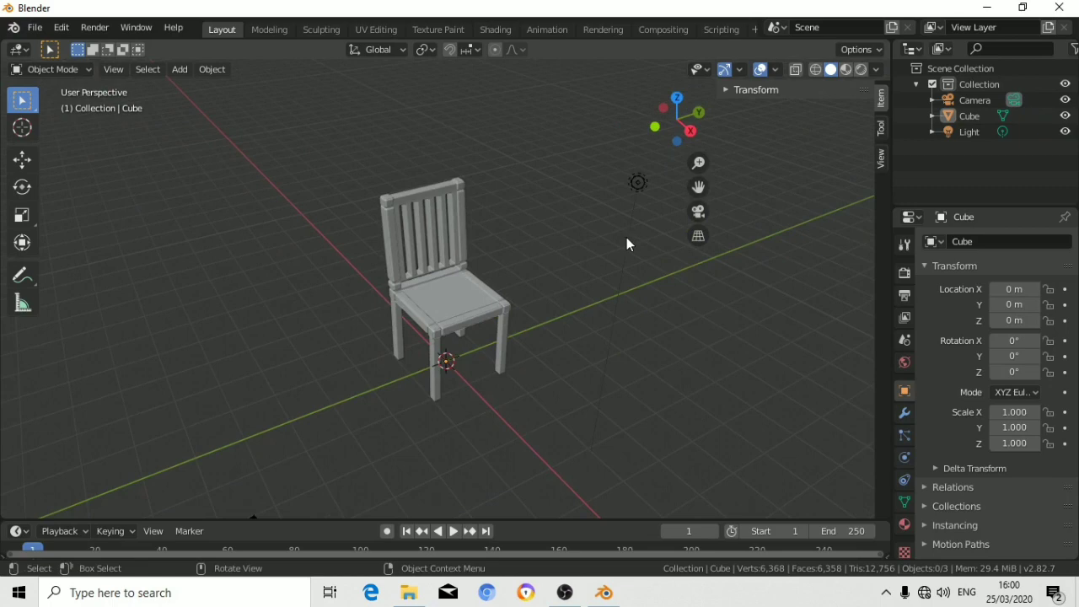
{"action": "scroll", "coordinate": [588, 347], "scroll_direction": "up", "scroll_amount": 2}
{"action": "scroll", "coordinate": [587, 347], "scroll_direction": "down", "scroll_amount": 2}
{"action": "scroll", "coordinate": [588, 346], "scroll_direction": "down", "scroll_amount": 1}
{"action": "scroll", "coordinate": [588, 347], "scroll_direction": "up", "scroll_amount": 3}
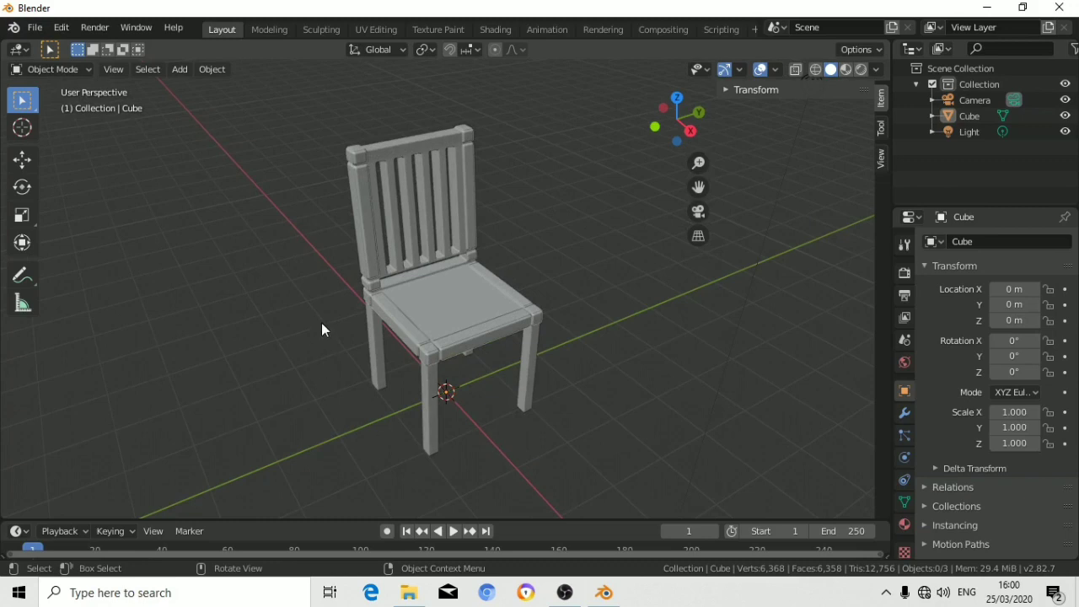
Add a mesh plane sized 200 m as the floor beneath the chair.
{"action": "left_click", "coordinate": [183, 75]}
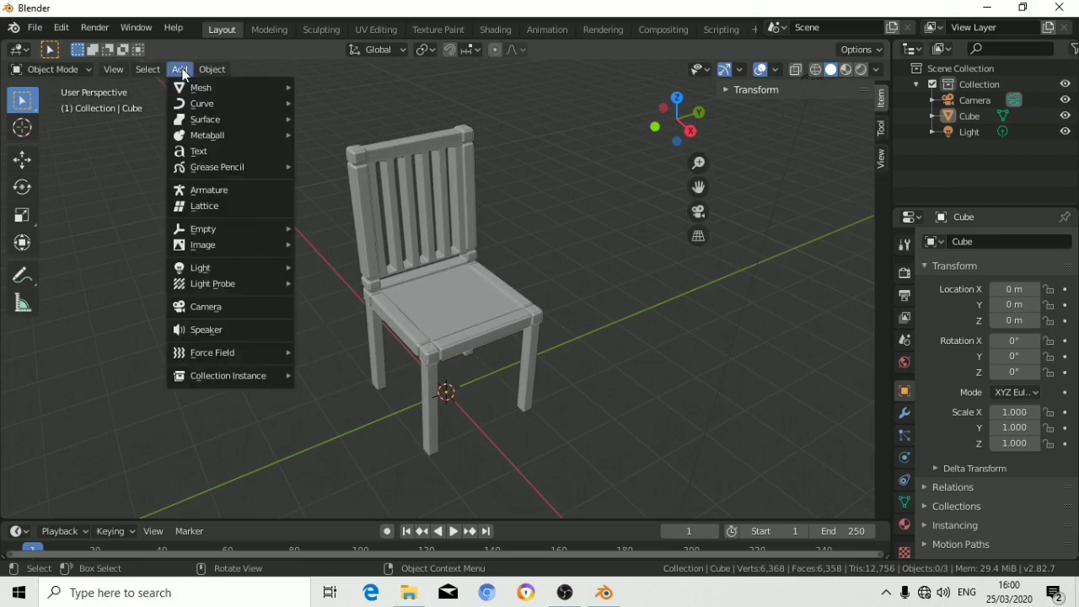
{"action": "left_click", "coordinate": [317, 93]}
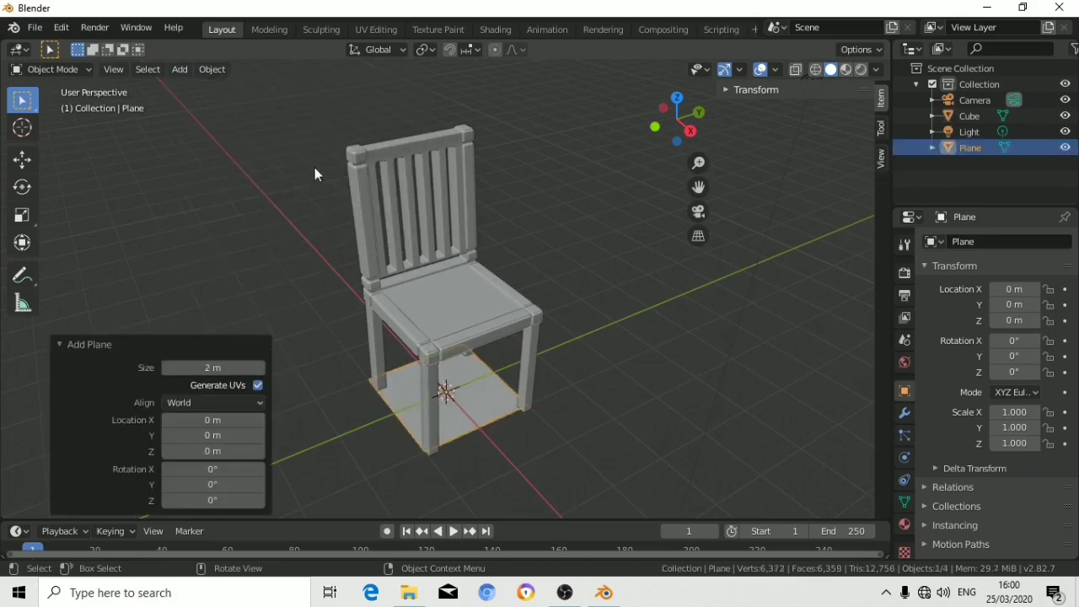
{"action": "left_click", "coordinate": [240, 369]}
{"action": "type", "text": "2"}
{"action": "type", "text": "00"}
{"action": "key", "text": "Return"}
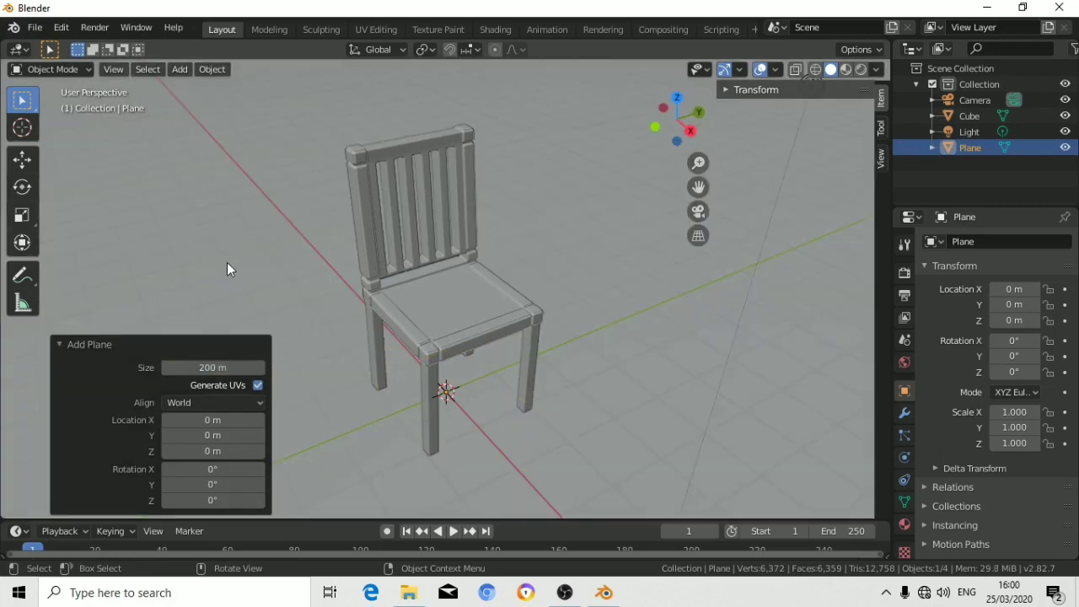
{"action": "scroll", "coordinate": [258, 240], "scroll_direction": "down", "scroll_amount": 3}
{"action": "scroll", "coordinate": [258, 239], "scroll_direction": "down", "scroll_amount": 2}
{"action": "scroll", "coordinate": [258, 240], "scroll_direction": "up", "scroll_amount": 4}
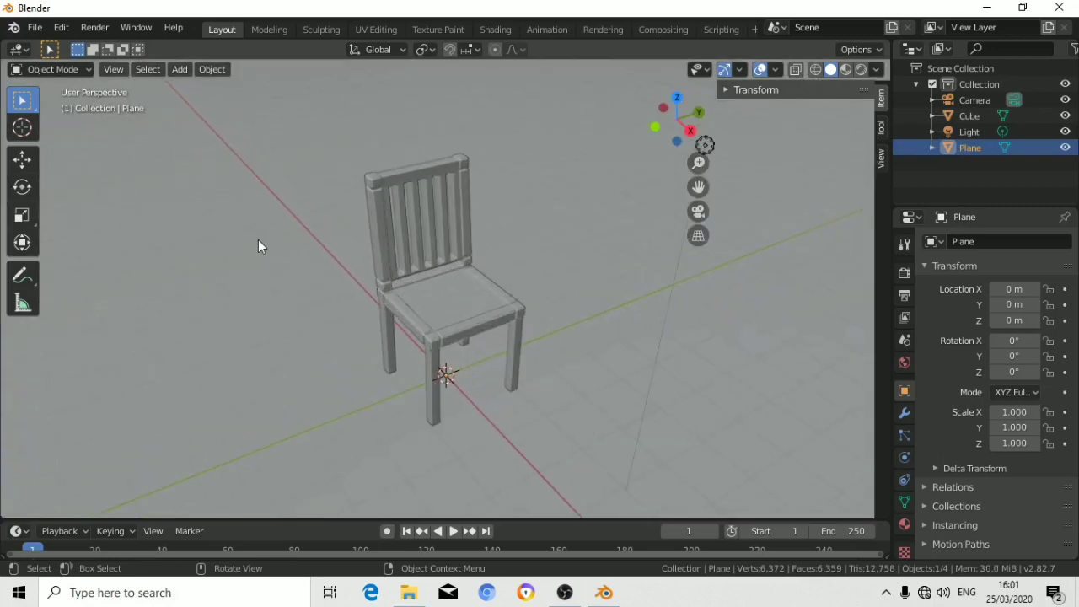
{"action": "scroll", "coordinate": [258, 240], "scroll_direction": "down", "scroll_amount": 3}
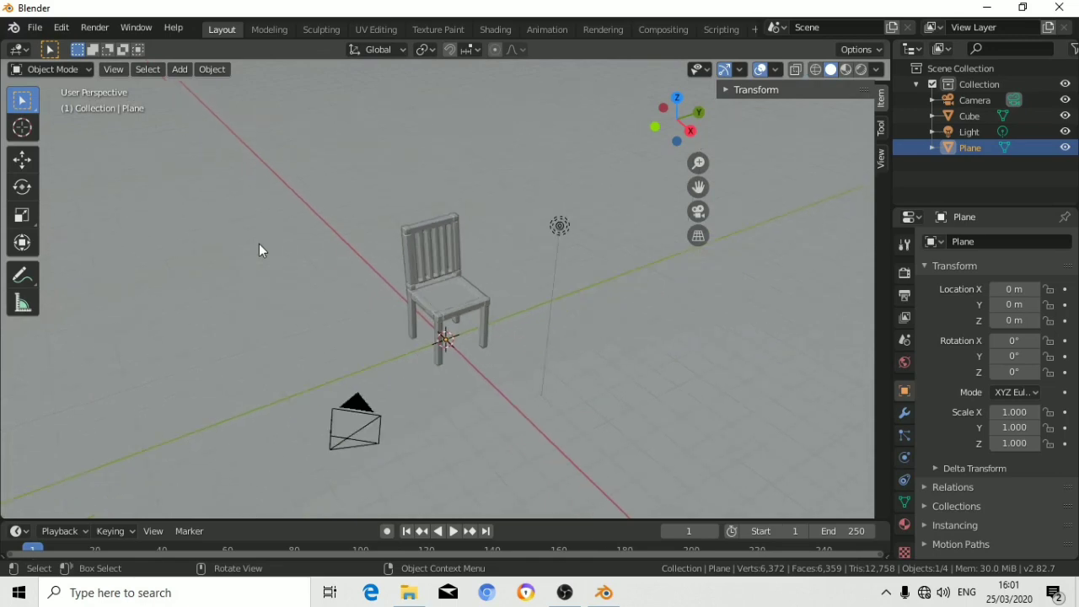
Split the 3D viewport vertically at mid-screen into two side-by-side views.
{"action": "right_click", "coordinate": [890, 201]}
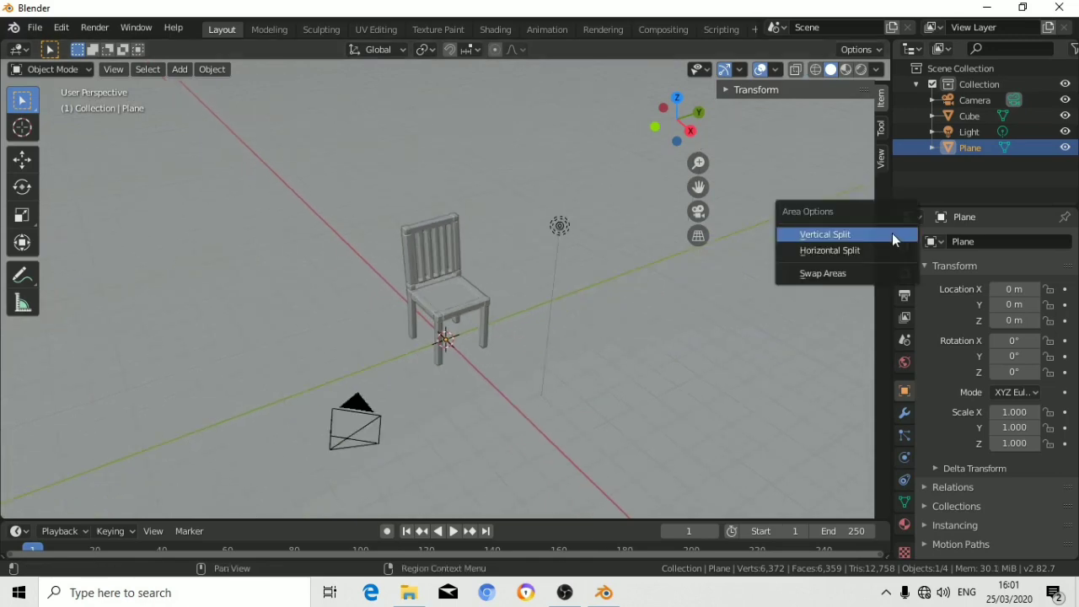
{"action": "left_click", "coordinate": [892, 236]}
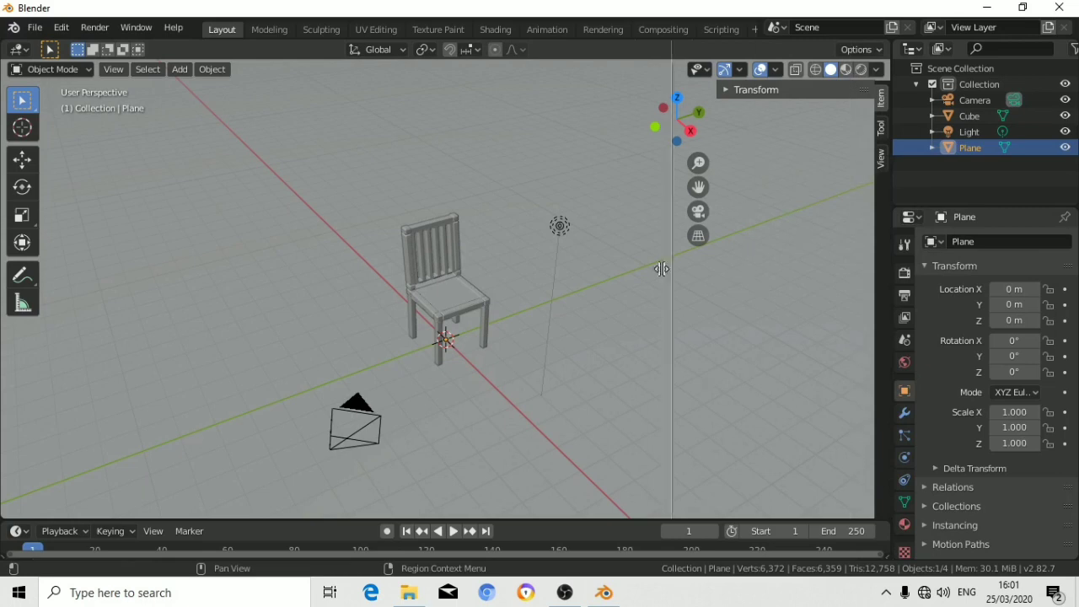
{"action": "left_click", "coordinate": [485, 297]}
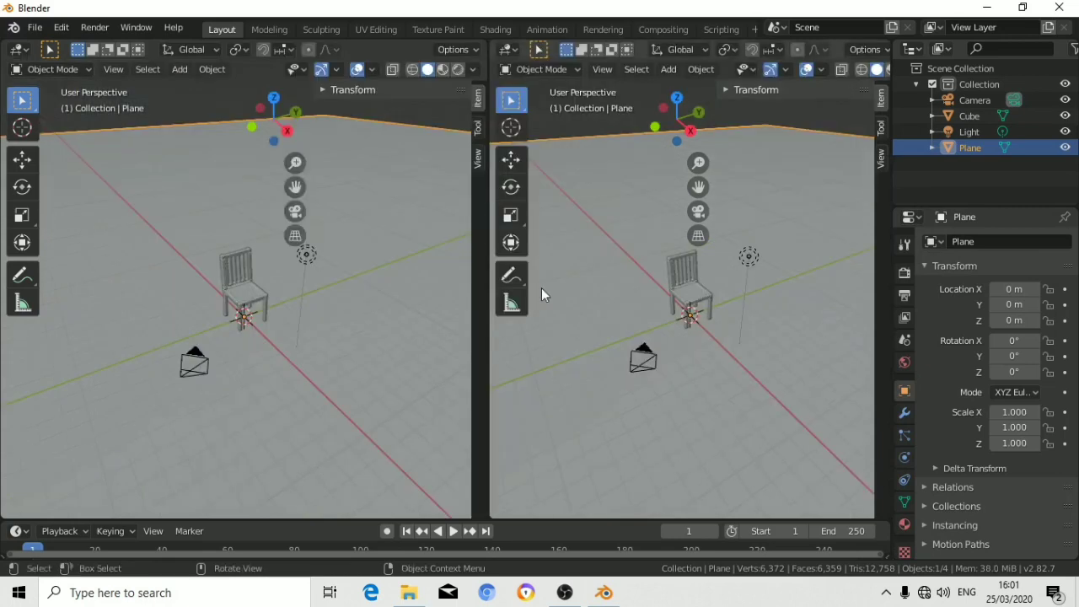
{"action": "scroll", "coordinate": [307, 293], "scroll_direction": "up", "scroll_amount": 3}
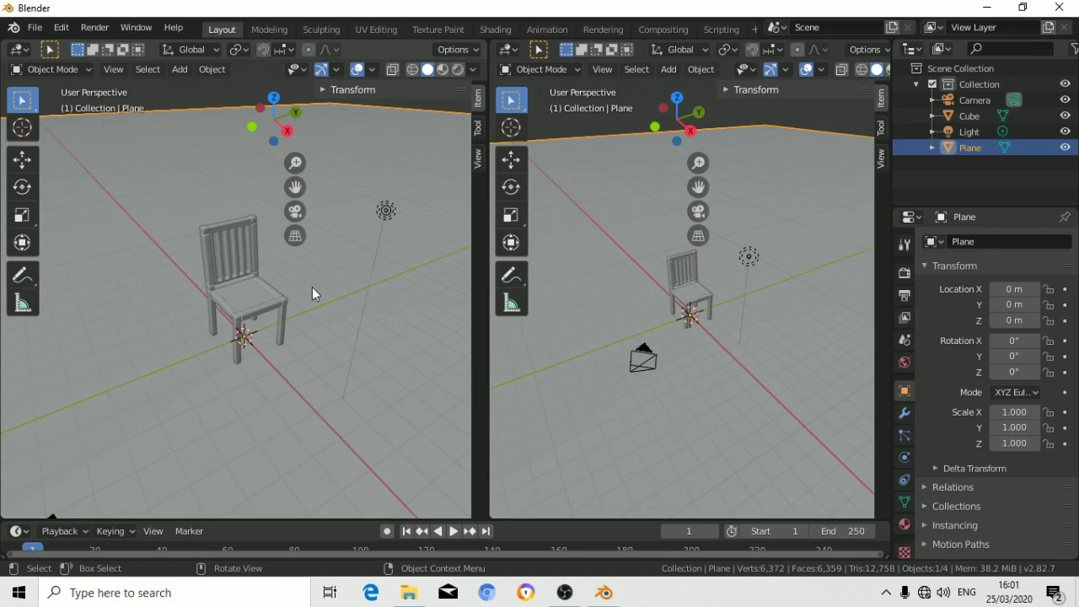
Show the scene camera's view in the left viewport.
{"action": "key", "text": "KP_0"}
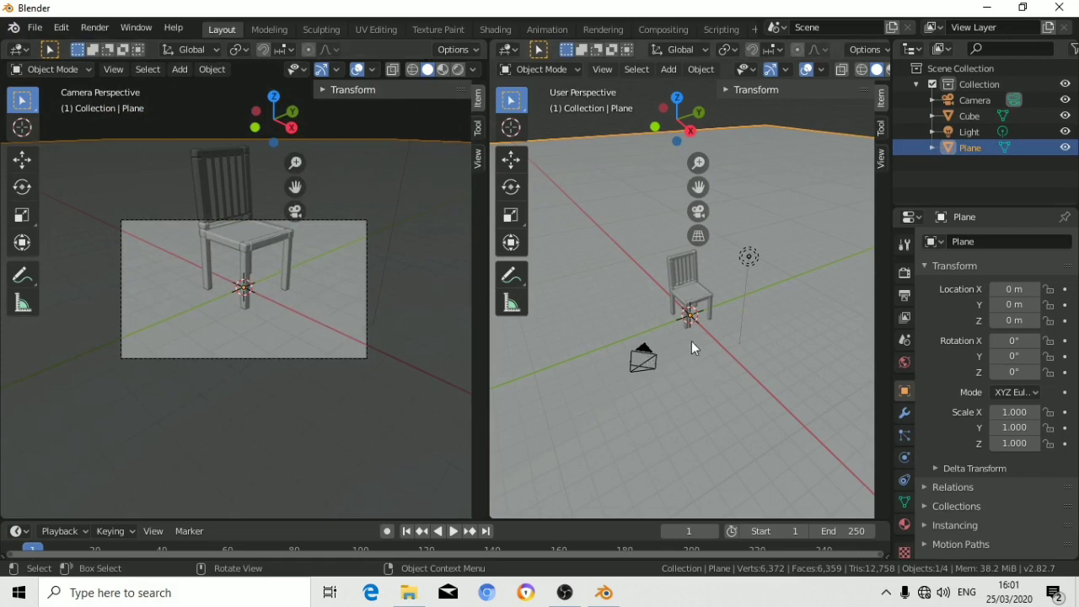
{"action": "left_click", "coordinate": [635, 369]}
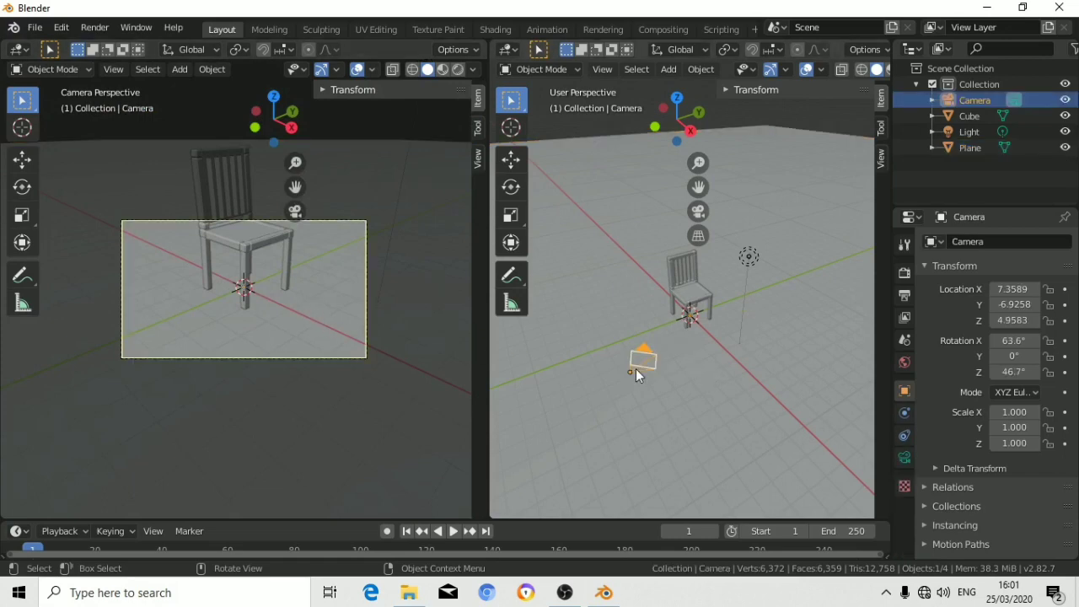
{"action": "left_click", "coordinate": [213, 295]}
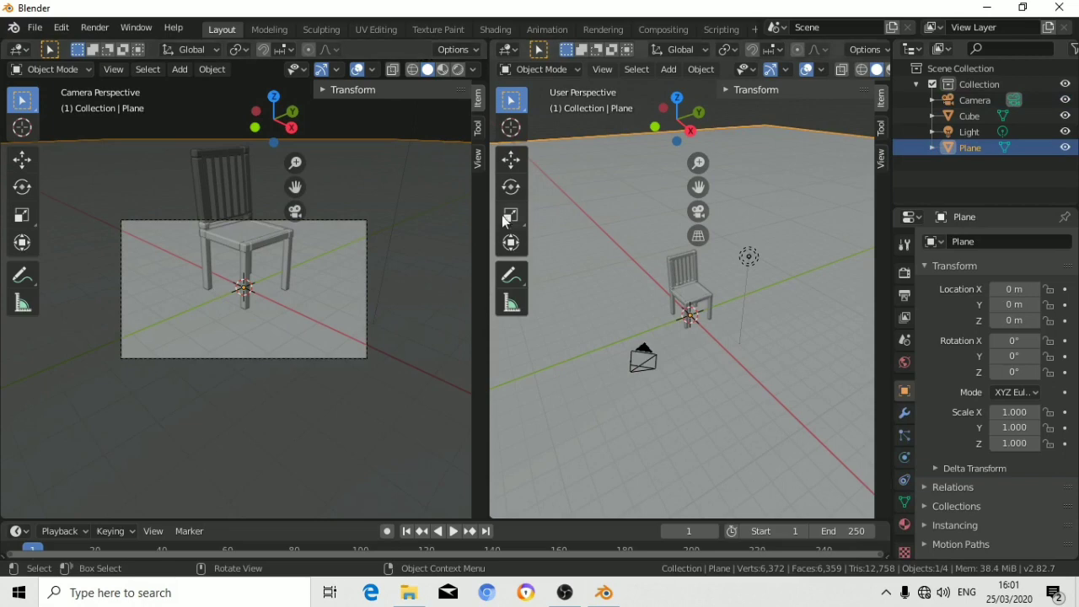
Raise the camera along Z and adjust its lens so the chair fits the frame.
{"action": "left_click", "coordinate": [511, 159]}
{"action": "left_click", "coordinate": [652, 368]}
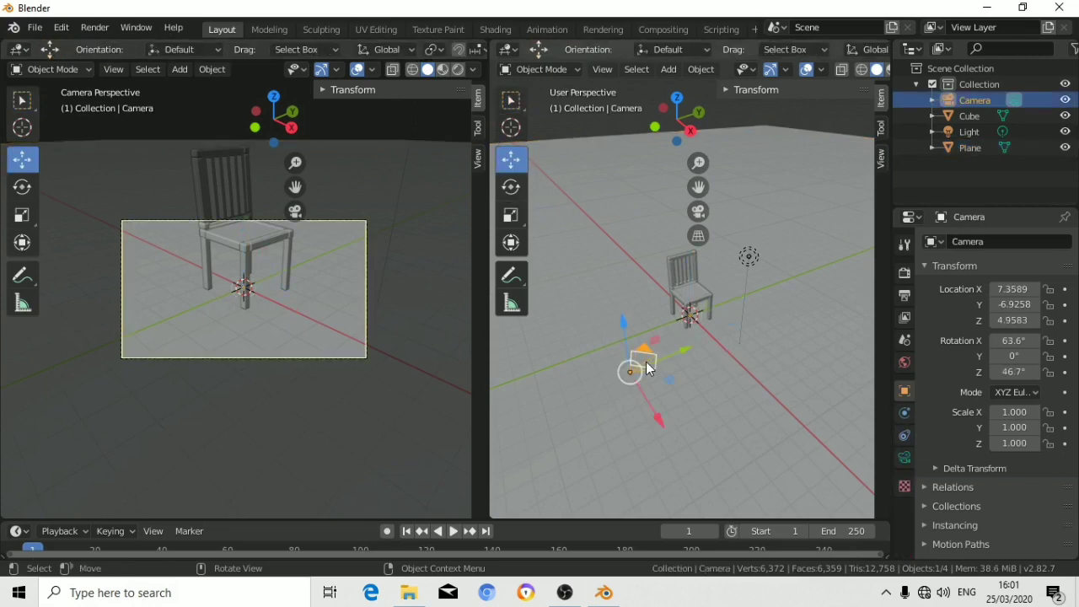
{"action": "left_click_drag", "start_coordinate": [627, 329], "coordinate": [641, 271]}
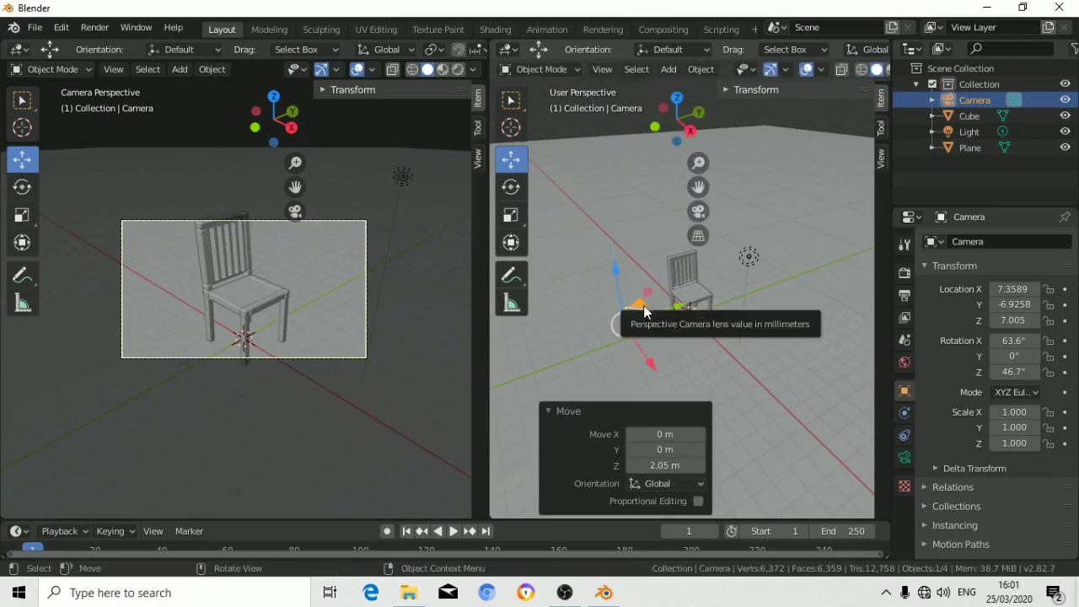
{"action": "left_click_drag", "start_coordinate": [645, 312], "coordinate": [643, 315]}
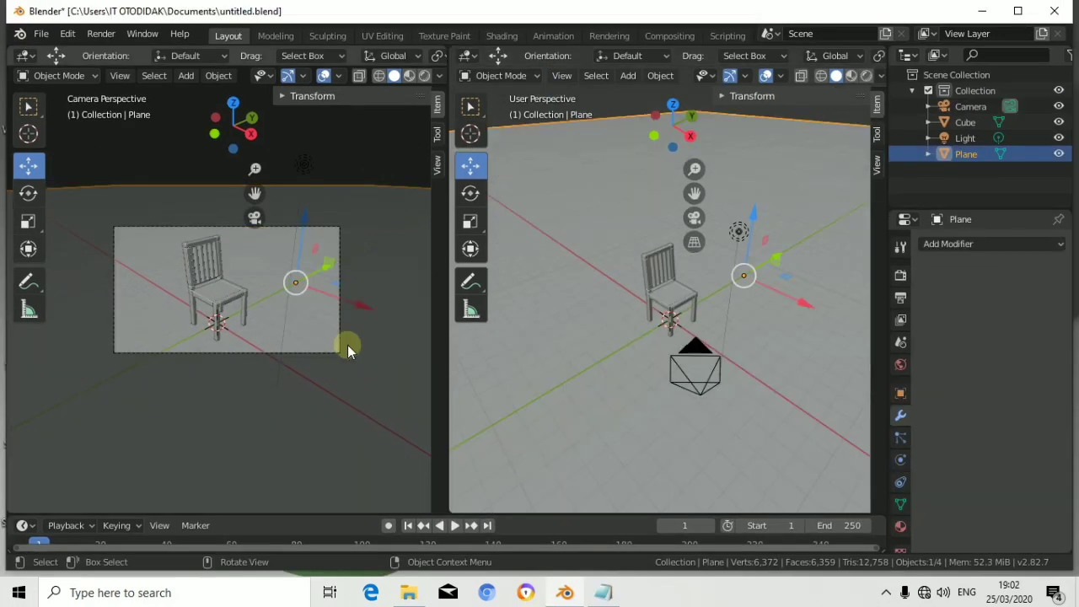
{"action": "scroll", "coordinate": [348, 345], "scroll_direction": "up", "scroll_amount": 1}
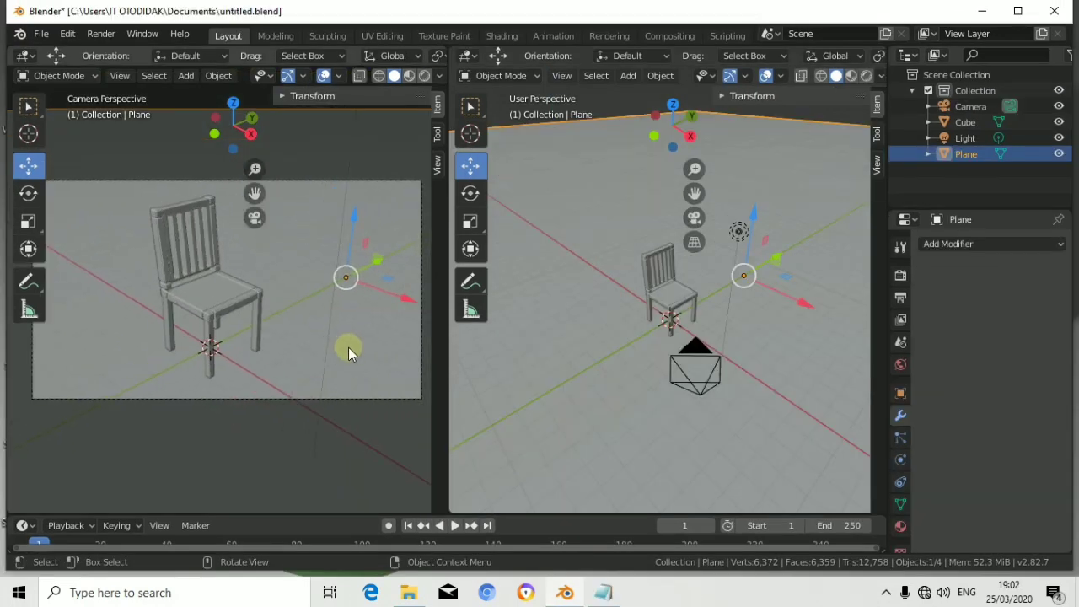
Turn on Rendered shading and give the ground plane a new cyan material, Material.004.
{"action": "left_click", "coordinate": [426, 76]}
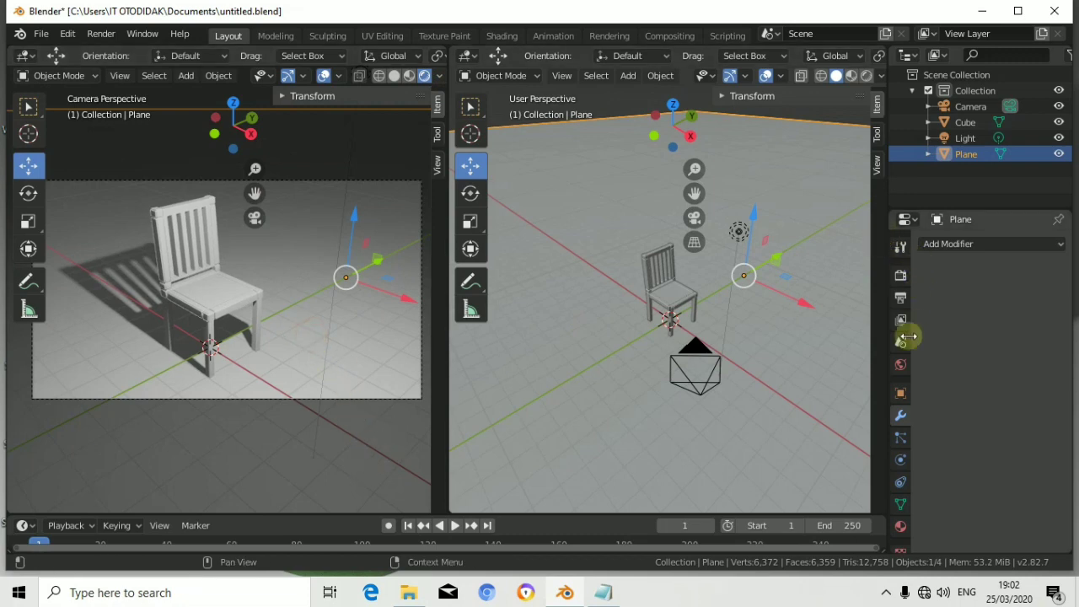
{"action": "left_click", "coordinate": [902, 524]}
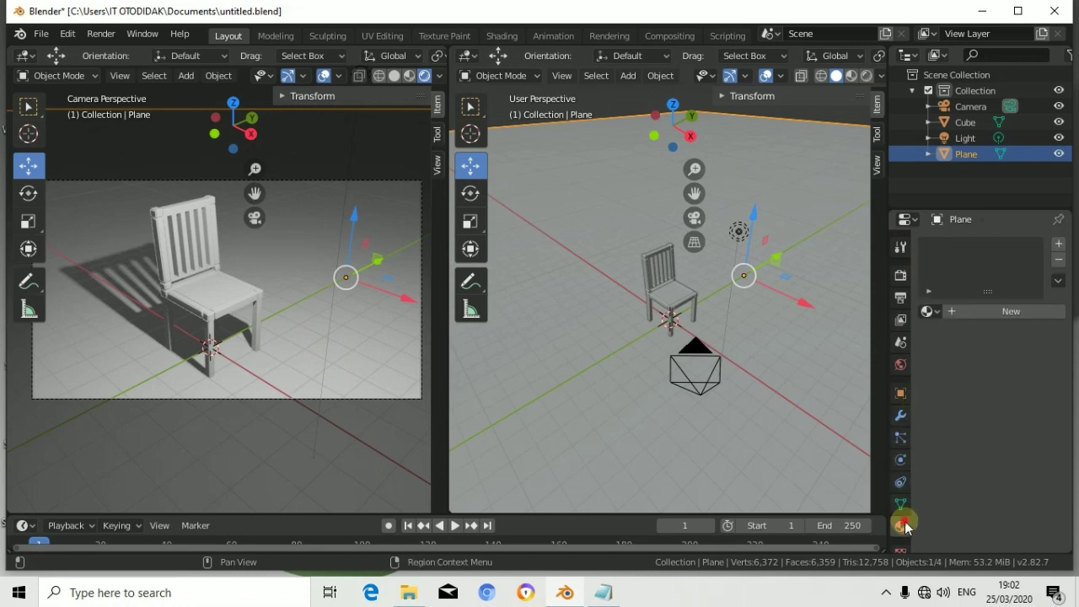
{"action": "left_click", "coordinate": [965, 312]}
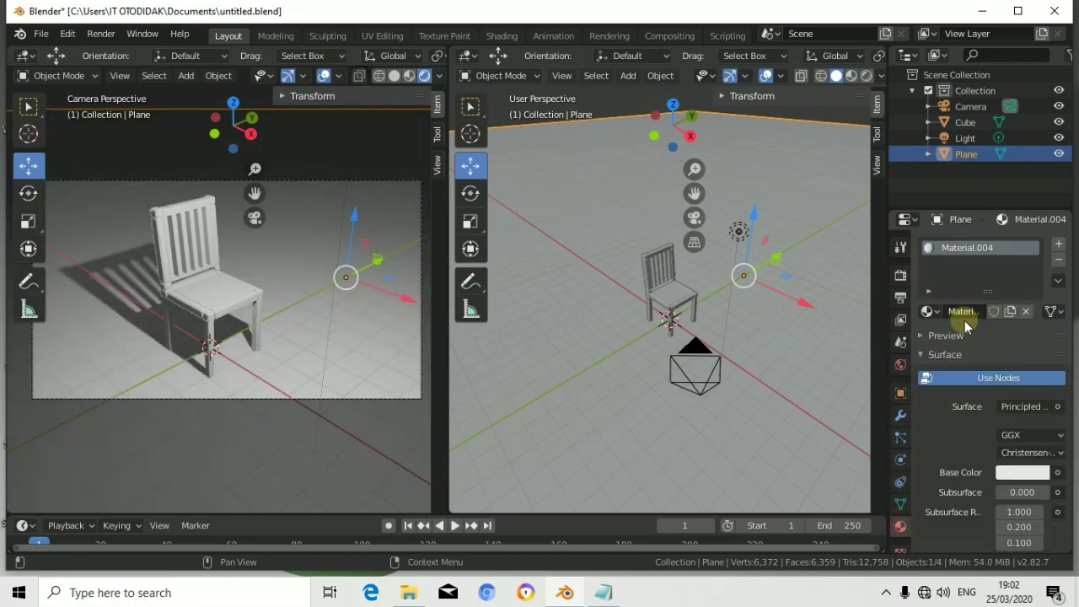
{"action": "left_click", "coordinate": [1012, 472]}
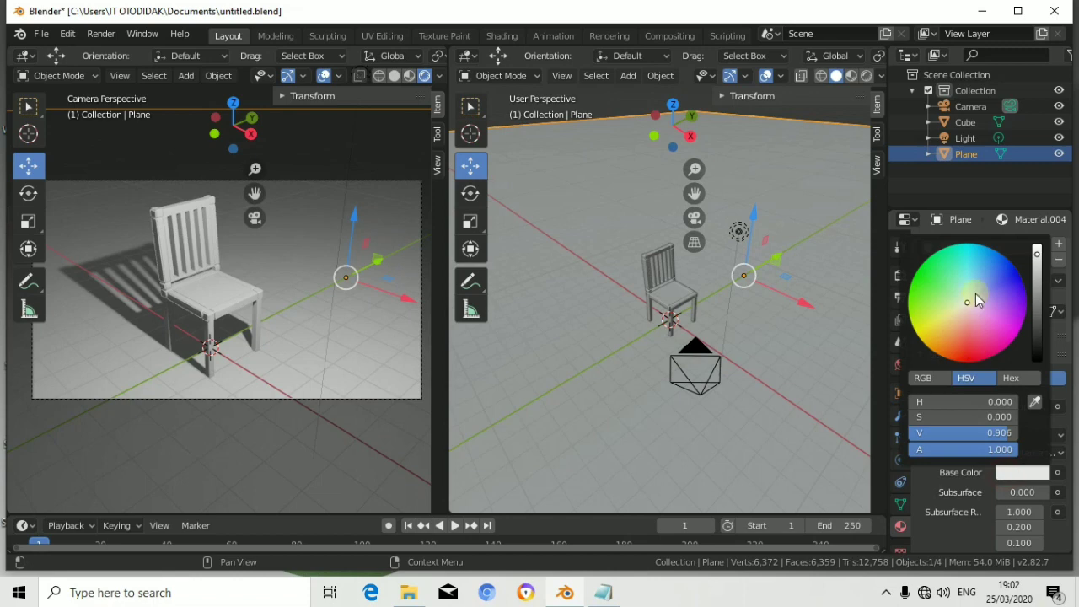
{"action": "mouse_move", "coordinate": [976, 292]}
{"action": "left_mouse_down"}
{"action": "mouse_move", "coordinate": [984, 278]}
{"action": "mouse_move", "coordinate": [973, 270]}
{"action": "left_mouse_up"}
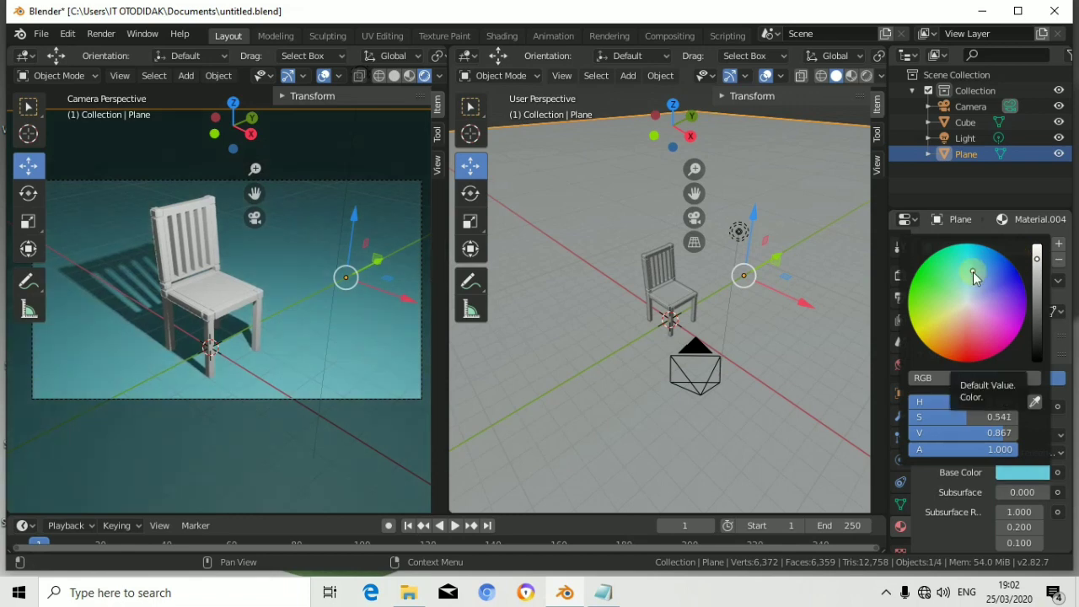
Give the chair a new material, Material.005, with a dark brown base colour.
{"action": "left_click", "coordinate": [682, 295]}
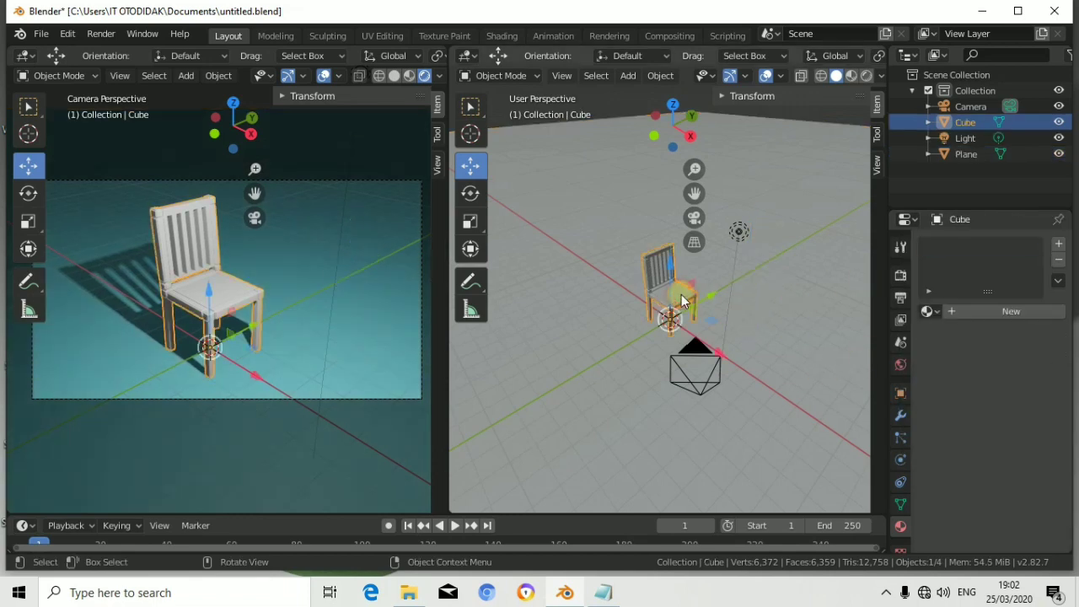
{"action": "left_click", "coordinate": [974, 308]}
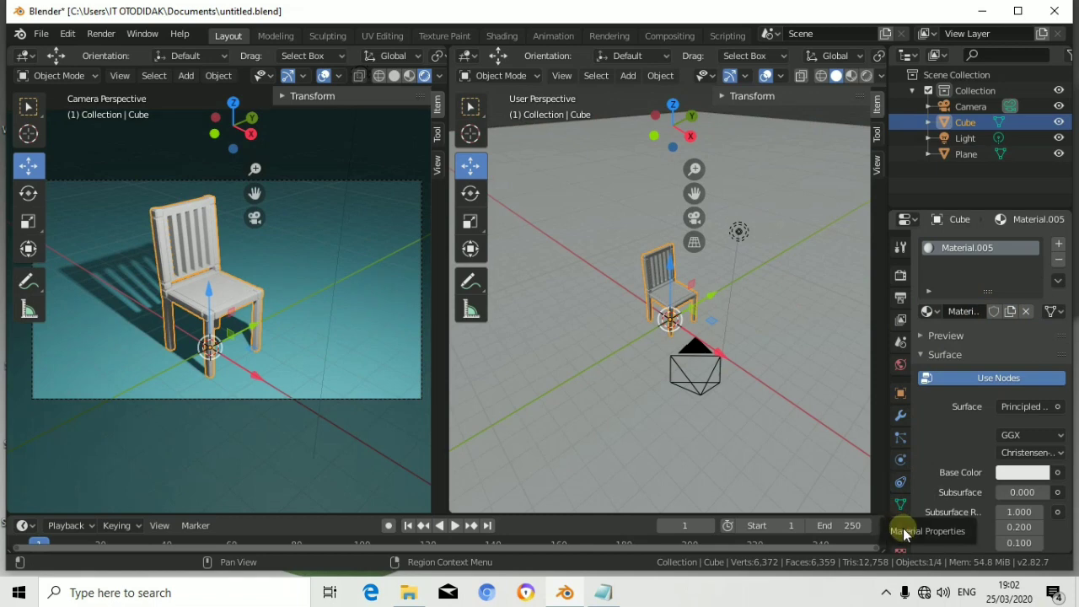
{"action": "left_click", "coordinate": [1009, 474]}
{"action": "left_click_drag", "start_coordinate": [962, 321], "coordinate": [956, 331]}
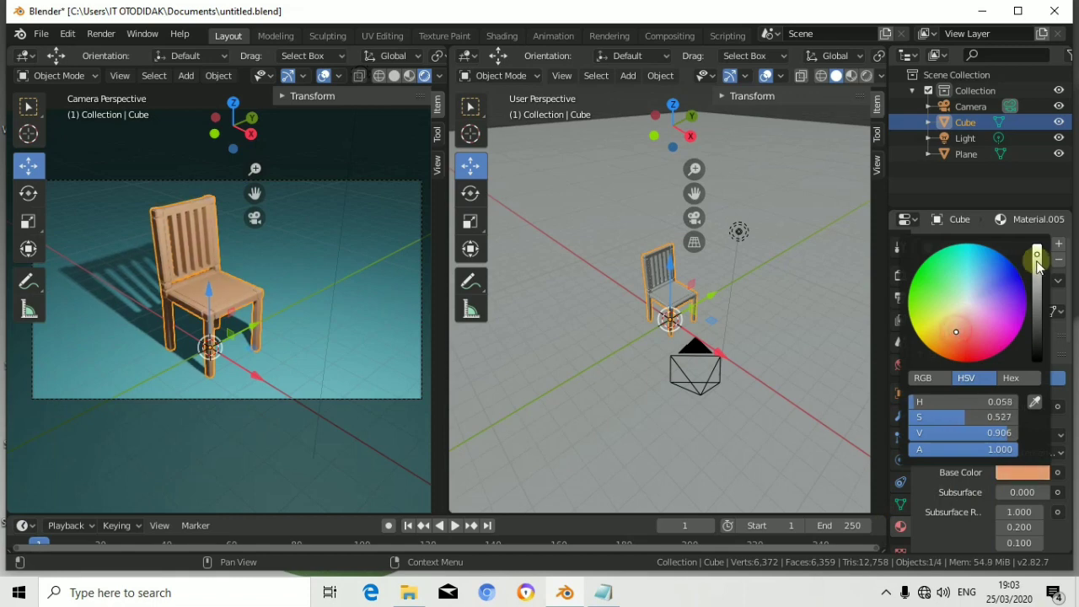
{"action": "left_click_drag", "start_coordinate": [1037, 255], "coordinate": [1037, 328]}
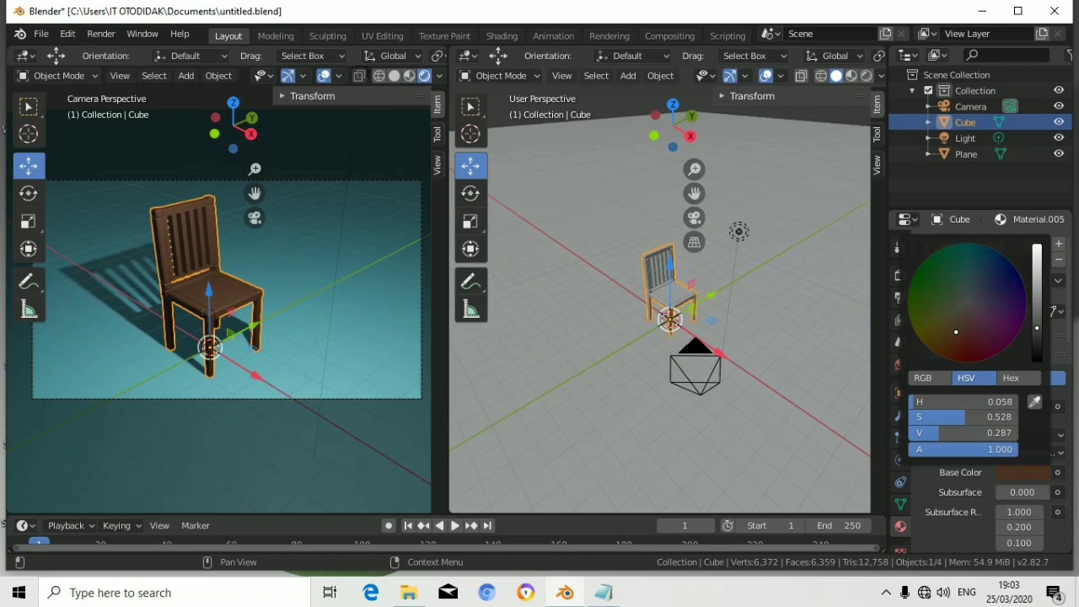
{"action": "left_click_drag", "start_coordinate": [1037, 328], "coordinate": [1037, 324]}
Select the point light and shift it to a new spot beside the chair.
{"action": "left_click", "coordinate": [740, 232]}
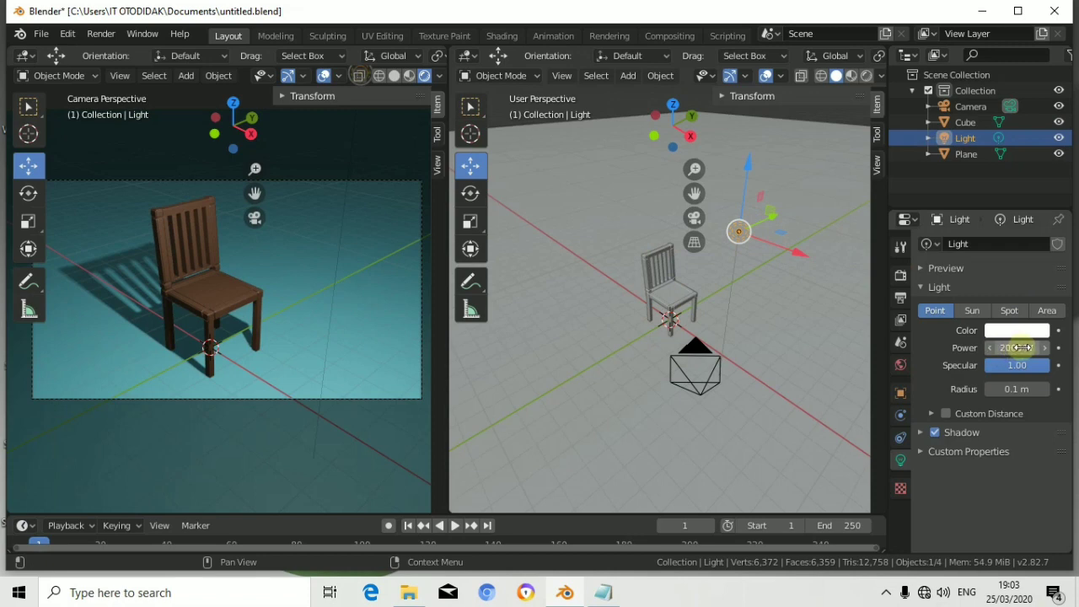
{"action": "left_click_drag", "start_coordinate": [767, 216], "coordinate": [774, 221]}
Confirm the light's new position and zoom the view out.
{"action": "left_click", "coordinate": [774, 221]}
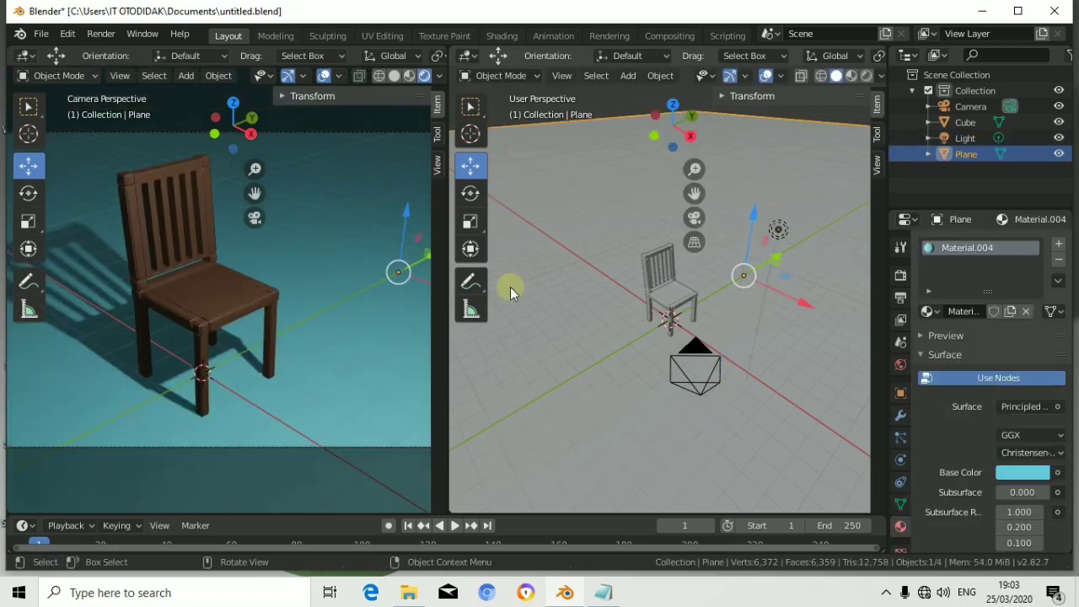
{"action": "scroll", "coordinate": [452, 339], "scroll_direction": "down", "scroll_amount": 2}
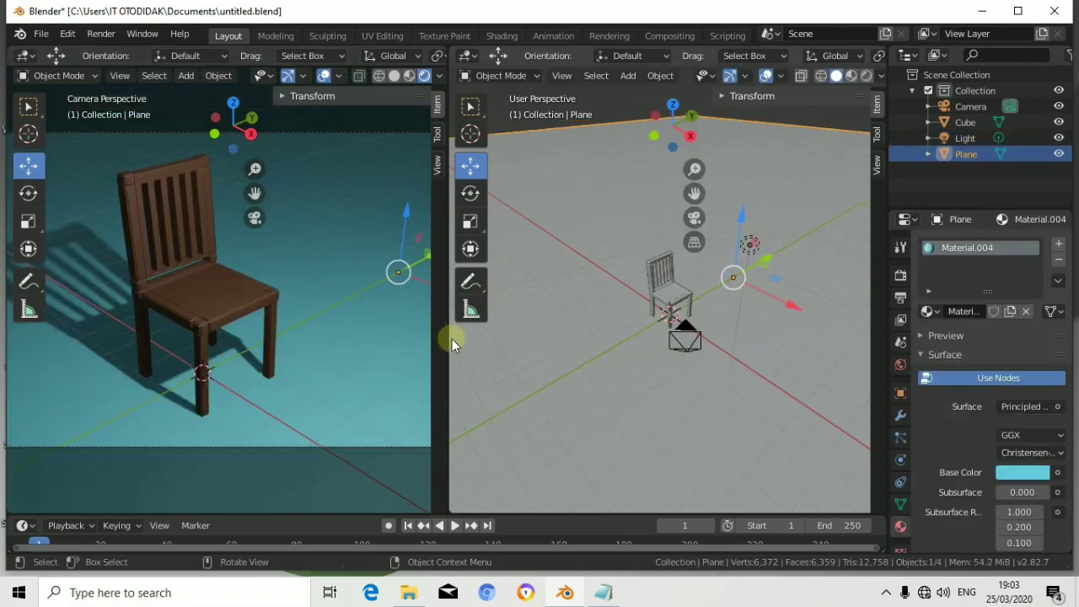
{"action": "scroll", "coordinate": [452, 339], "scroll_direction": "down", "scroll_amount": 1}
{"action": "scroll", "coordinate": [400, 356], "scroll_direction": "down", "scroll_amount": 2}
{"action": "scroll", "coordinate": [400, 356], "scroll_direction": "down", "scroll_amount": 1}
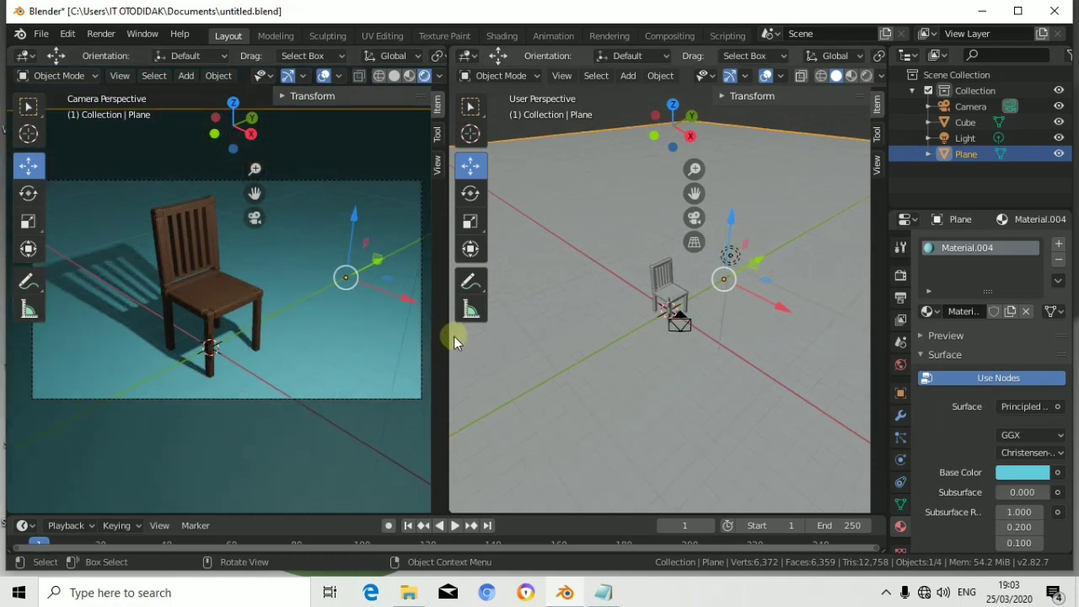
Join the two viewports into a single camera view and zoom to frame the chair.
{"action": "right_click", "coordinate": [446, 341]}
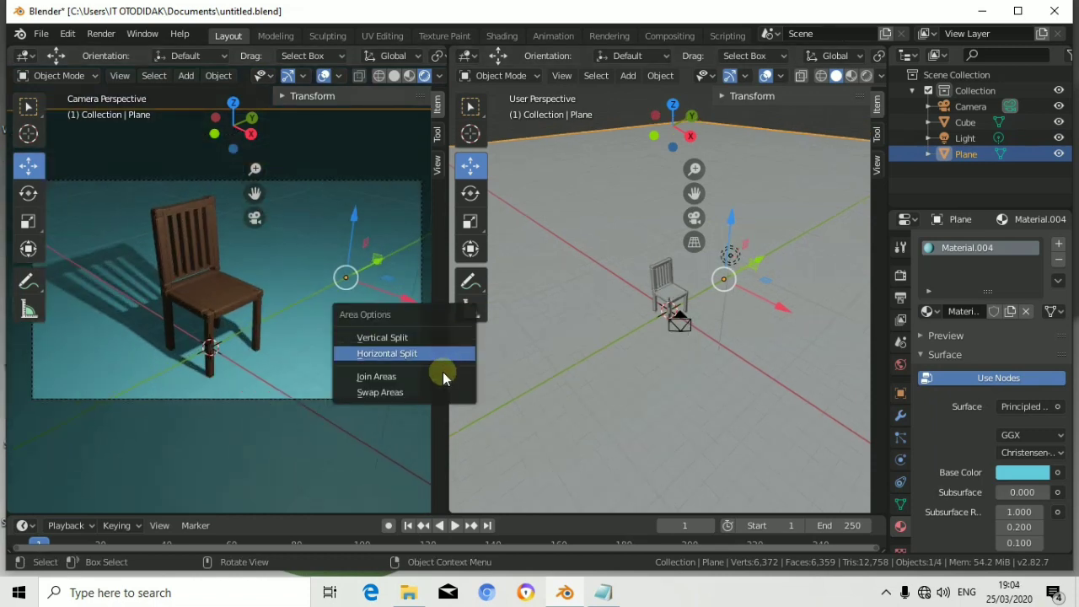
{"action": "left_click", "coordinate": [442, 376]}
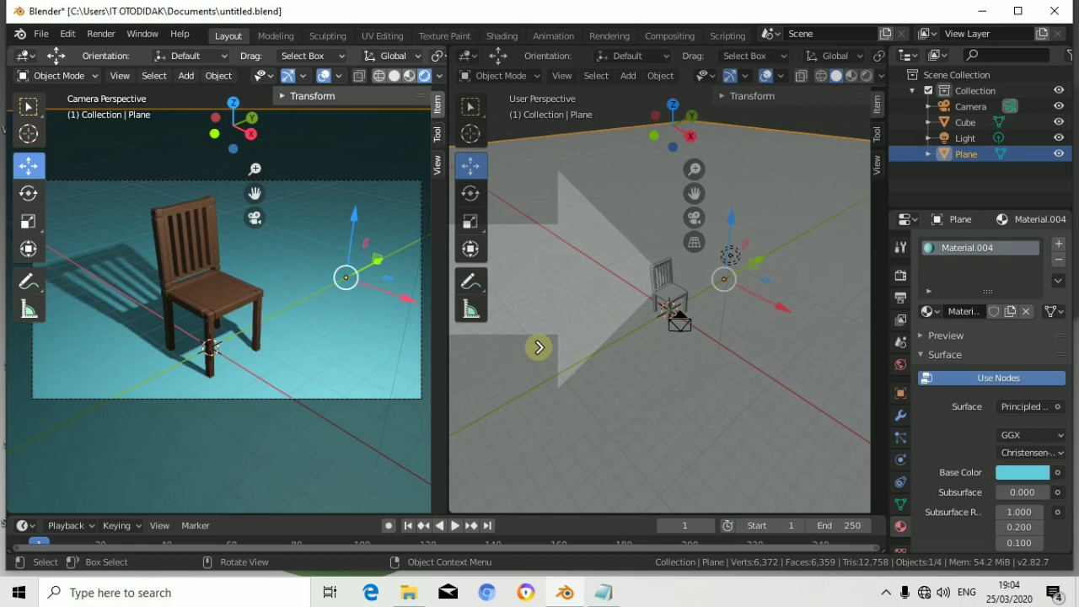
{"action": "left_click", "coordinate": [550, 323]}
{"action": "scroll", "coordinate": [550, 322], "scroll_direction": "down", "scroll_amount": 1}
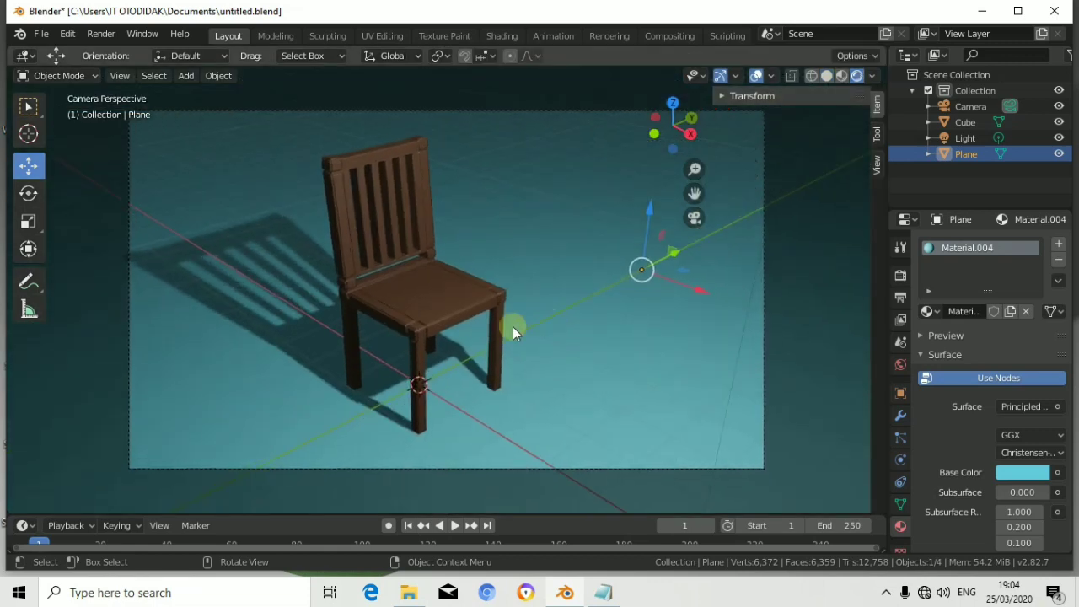
{"action": "scroll", "coordinate": [487, 327], "scroll_direction": "up", "scroll_amount": 1}
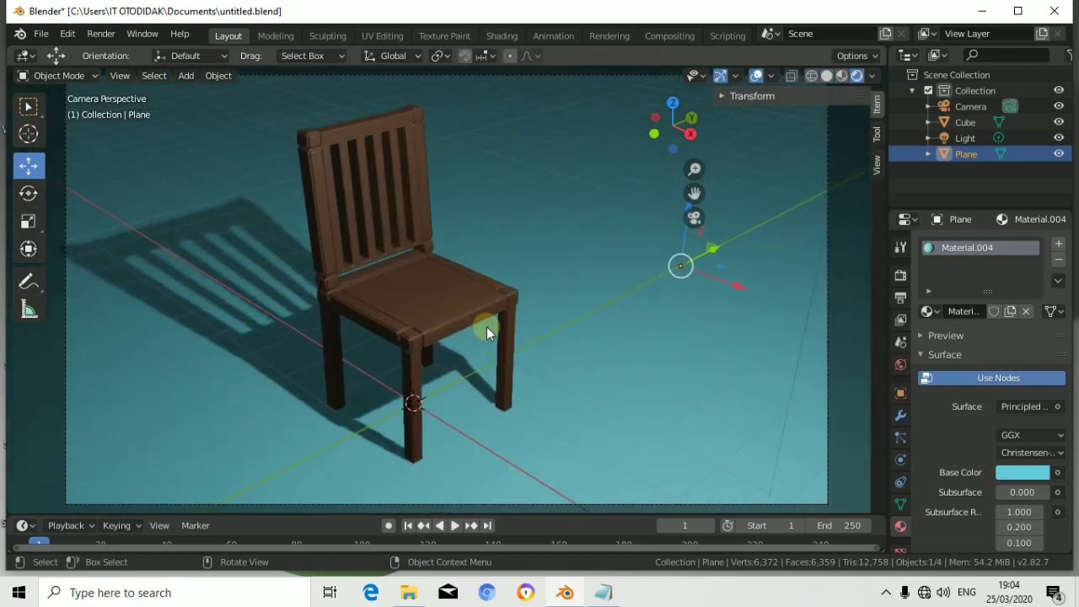
{"action": "scroll", "coordinate": [487, 326], "scroll_direction": "up", "scroll_amount": 1}
{"action": "scroll", "coordinate": [487, 326], "scroll_direction": "up", "scroll_amount": 1}
{"action": "scroll", "coordinate": [487, 326], "scroll_direction": "up", "scroll_amount": 1}
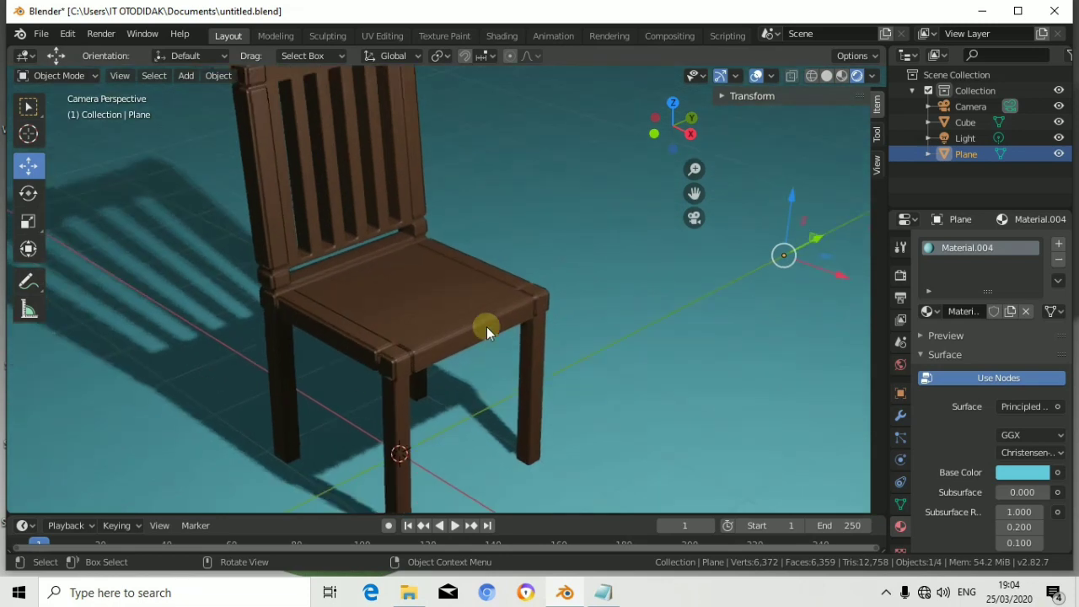
{"action": "scroll", "coordinate": [486, 326], "scroll_direction": "down", "scroll_amount": 2}
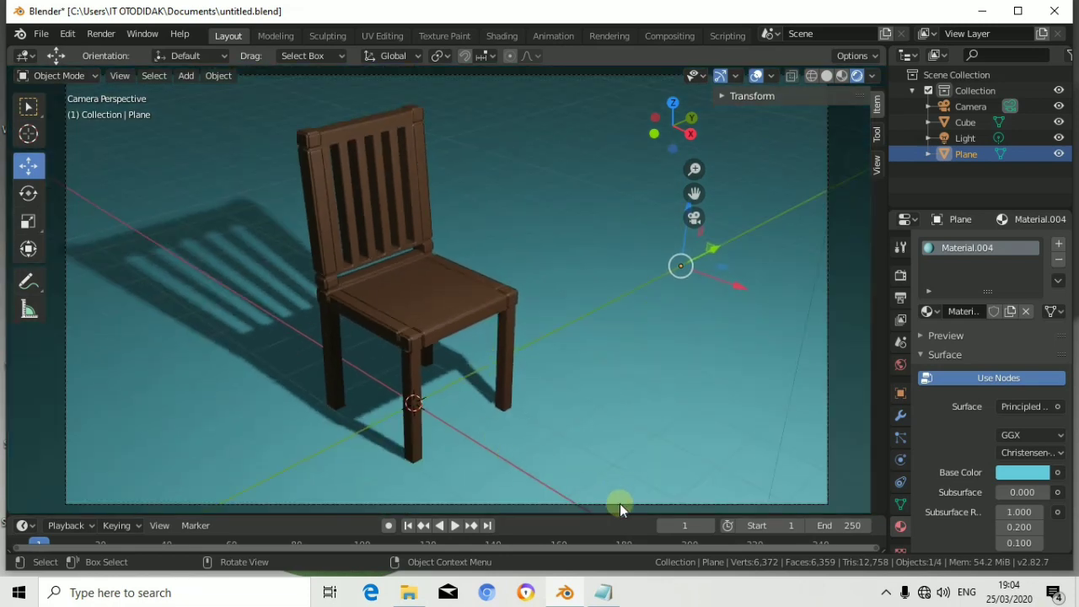
Switch the render engine to Cycles and render the final image of the chair.
{"action": "left_click", "coordinate": [899, 276]}
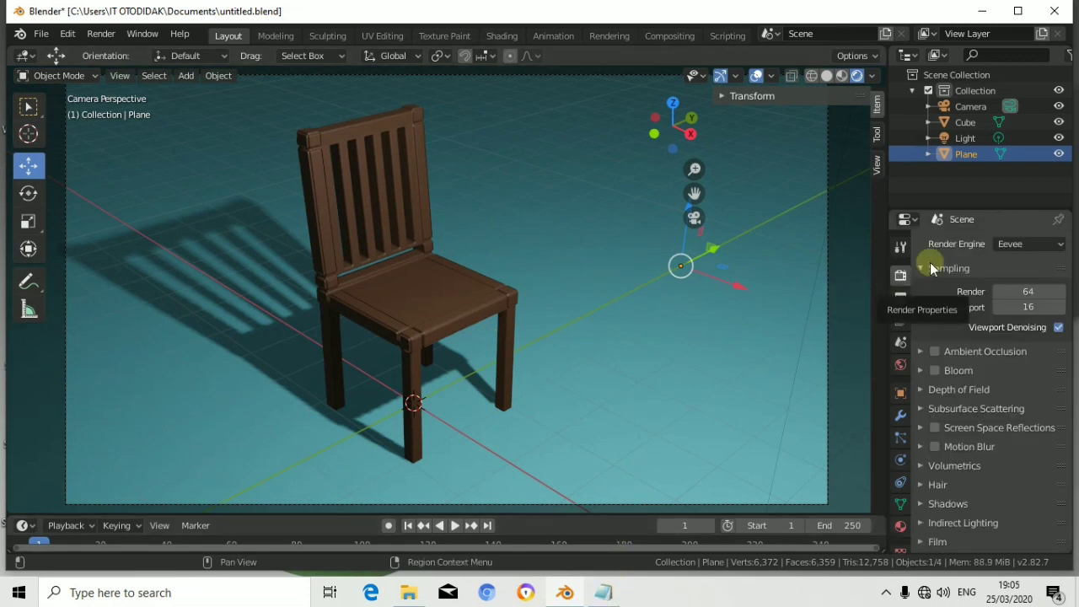
{"action": "left_click", "coordinate": [1017, 244]}
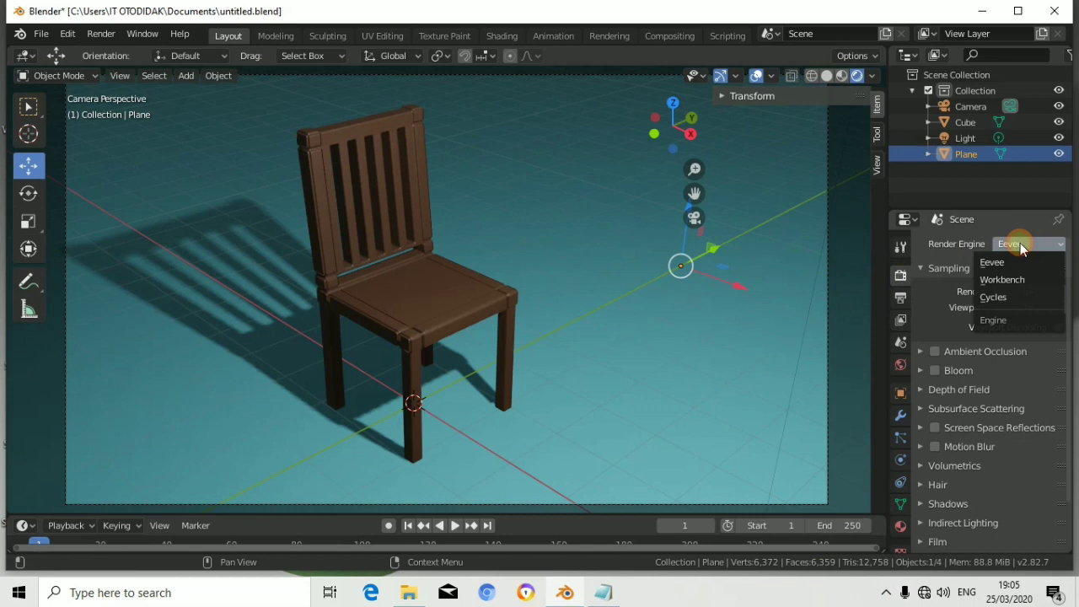
{"action": "left_click", "coordinate": [1008, 297]}
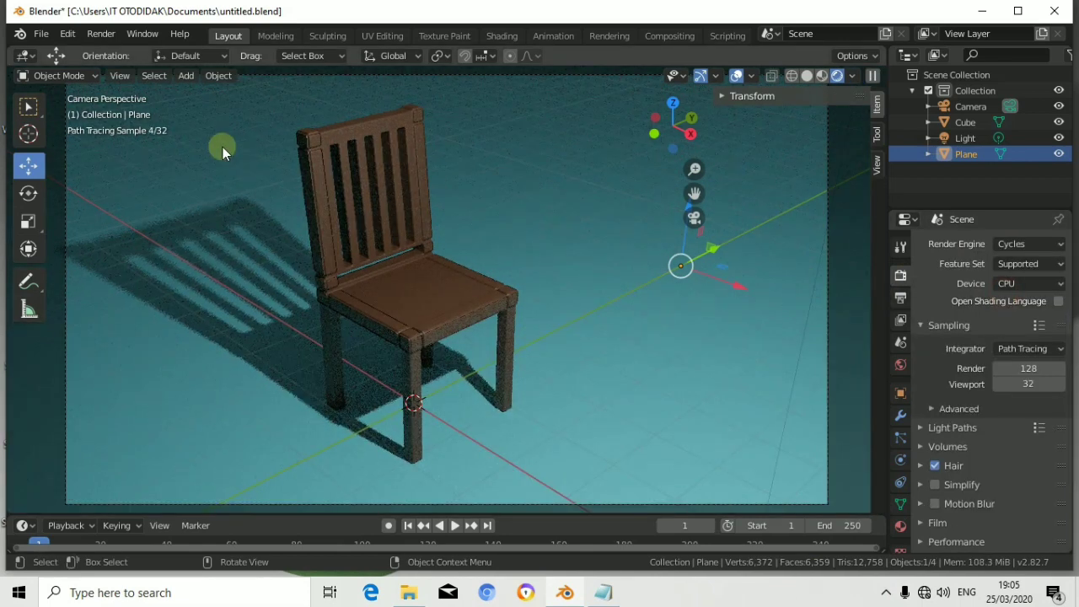
{"action": "left_click", "coordinate": [105, 35]}
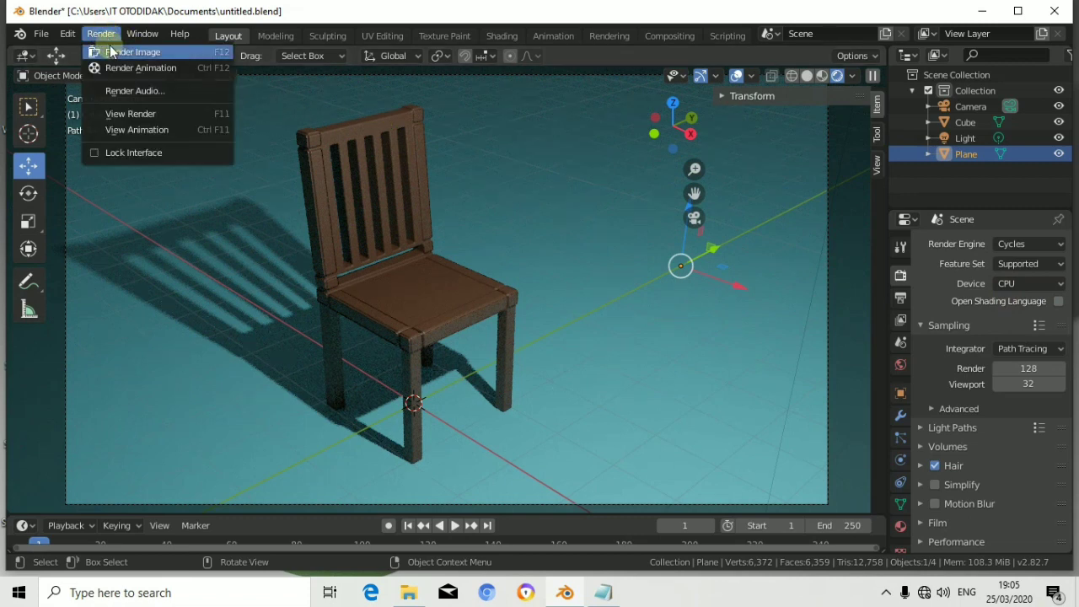
{"action": "left_click", "coordinate": [113, 52]}
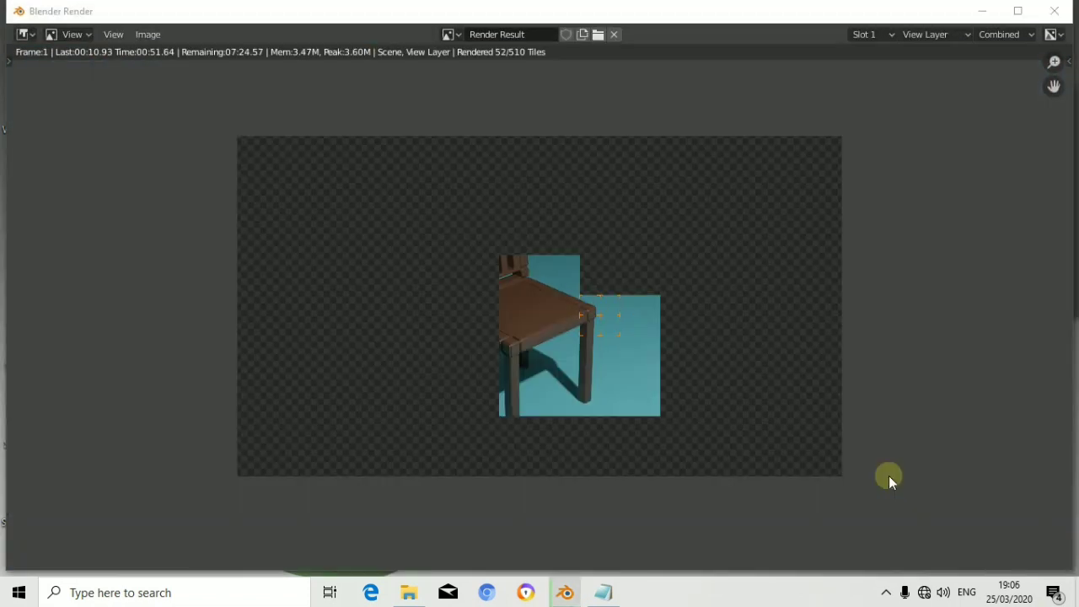